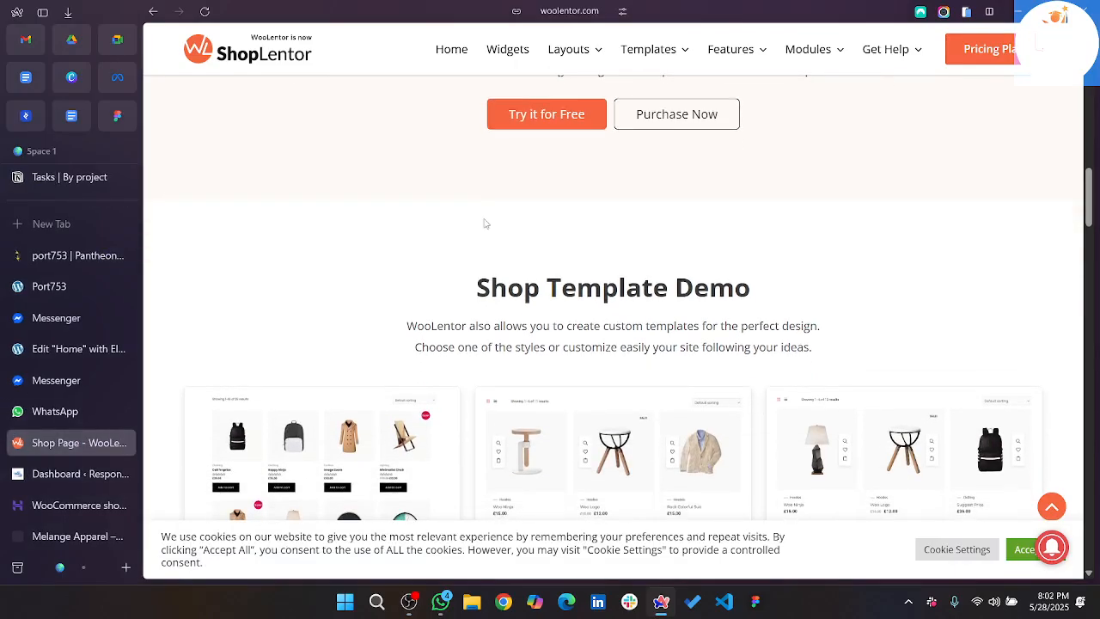
# Open the Responsive Web Design site at dev-rwd753.pantheonsite.io in a new tab.
pyautogui.scroll(5, 470, 225)
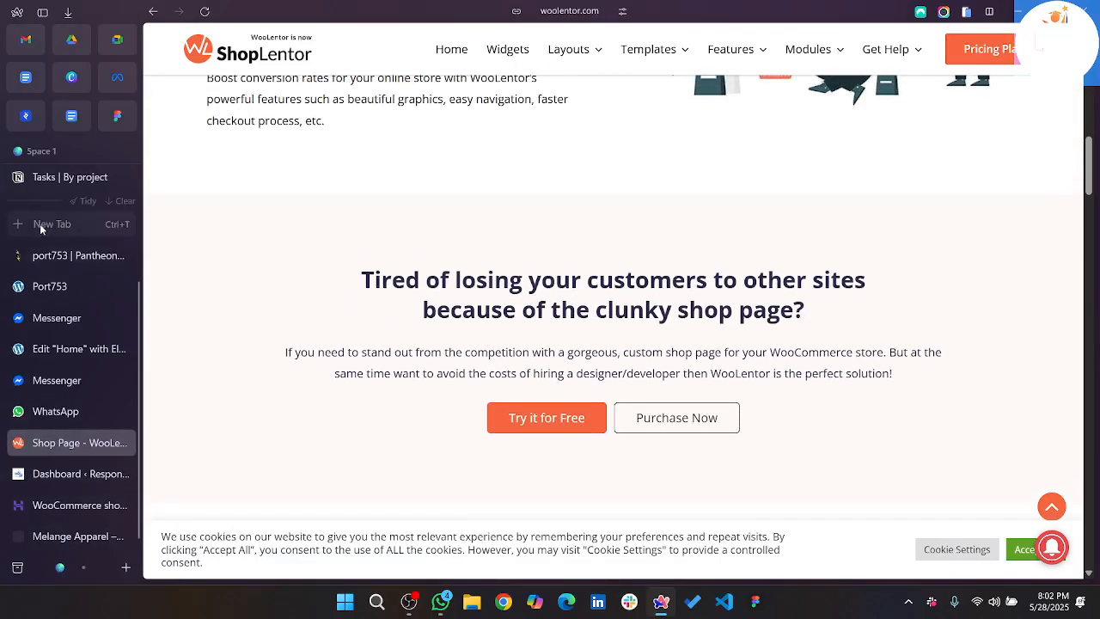
pyautogui.scroll(-1, 57, 362)
pyautogui.scroll(3, 57, 362)
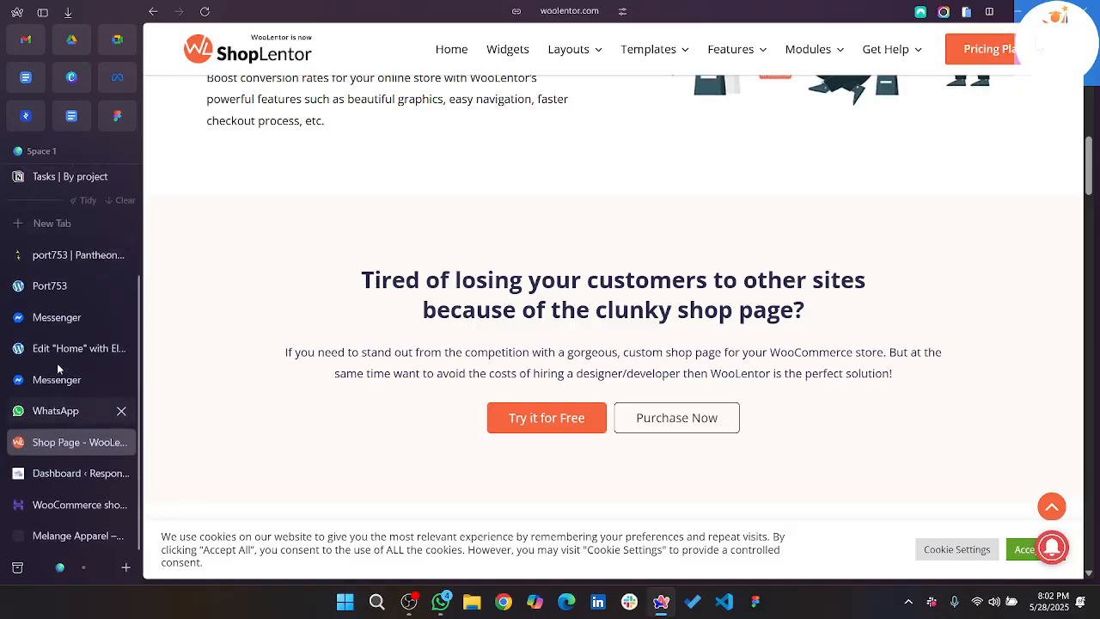
pyautogui.click(51, 281)
pyautogui.write('rwd')
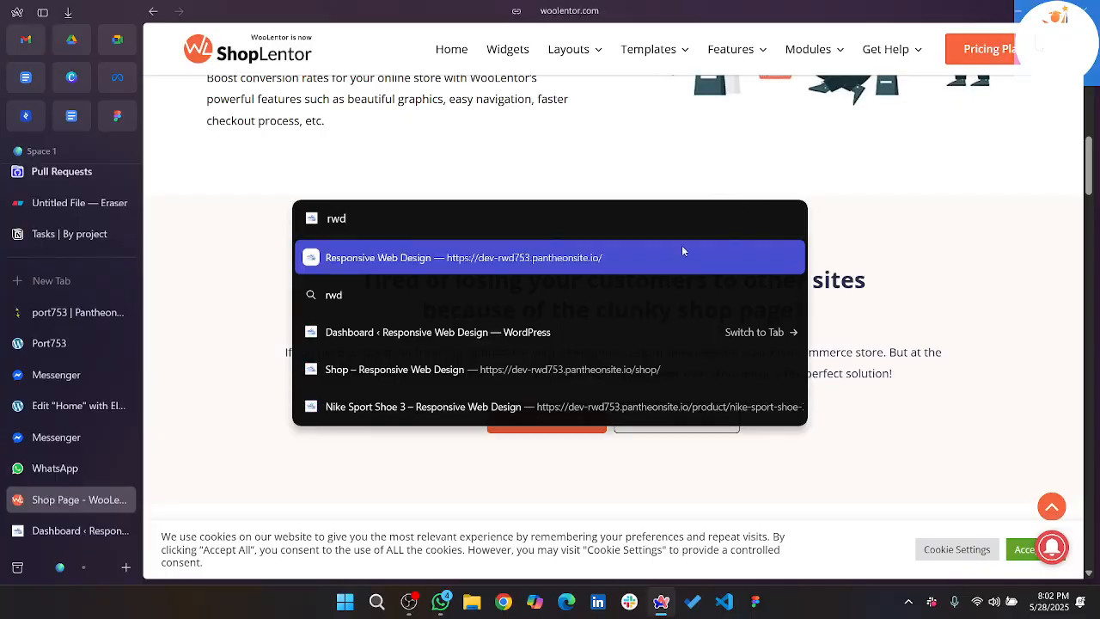
pyautogui.click(606, 270)
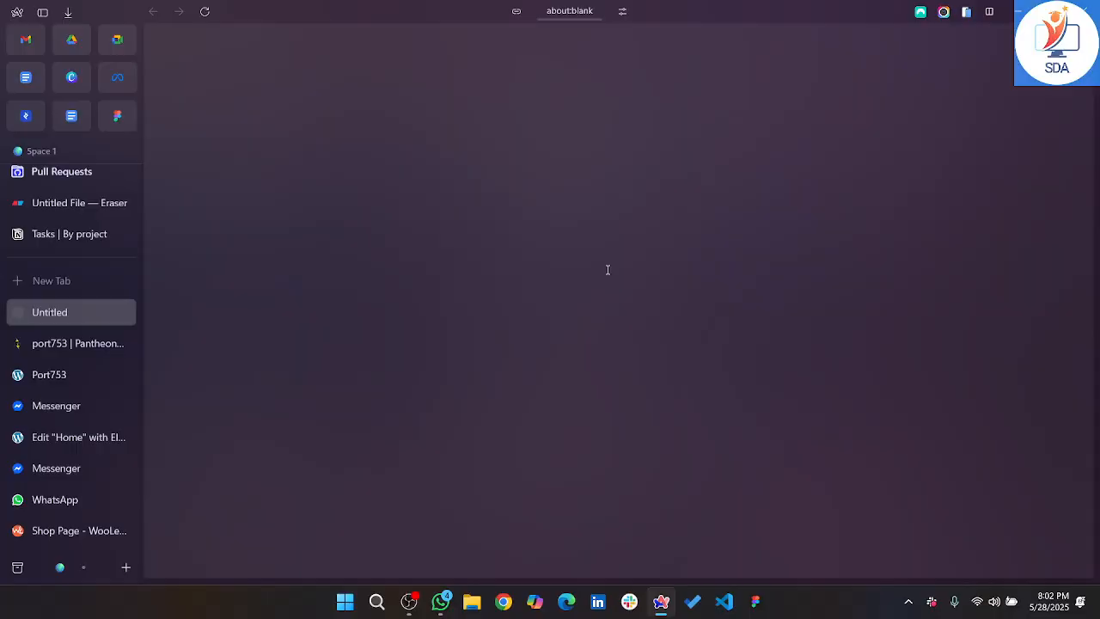
# Close the Port753, Messenger, Elementor edit, WhatsApp, Shop Page and new site tabs, leaving the Responsive Web Design dashboard open.
pyautogui.click(121, 348)
pyautogui.click(119, 351)
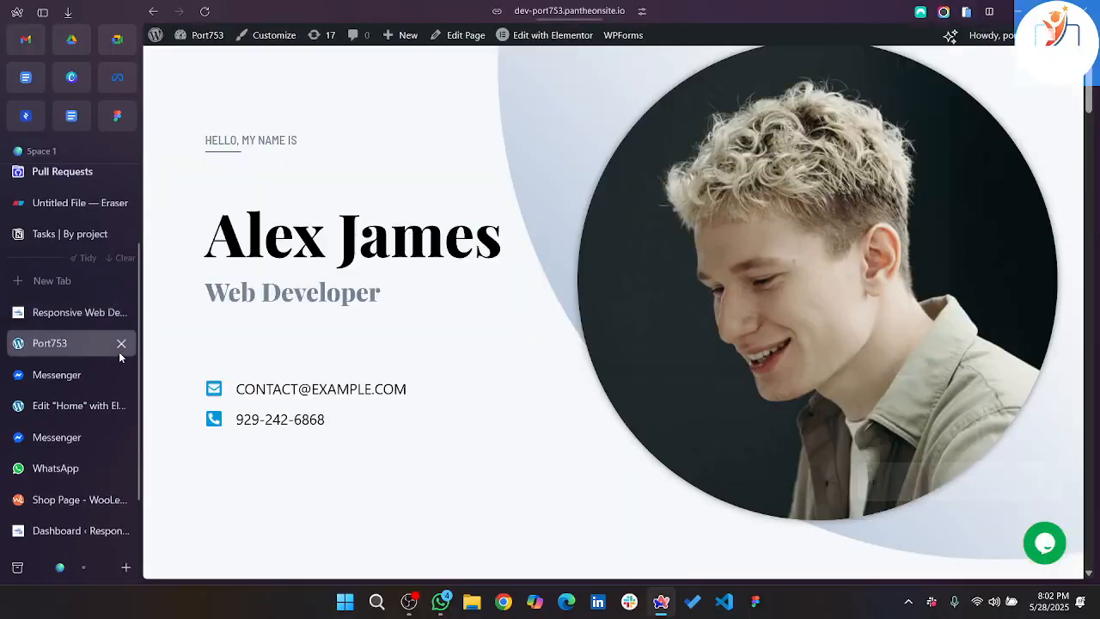
pyautogui.click(119, 348)
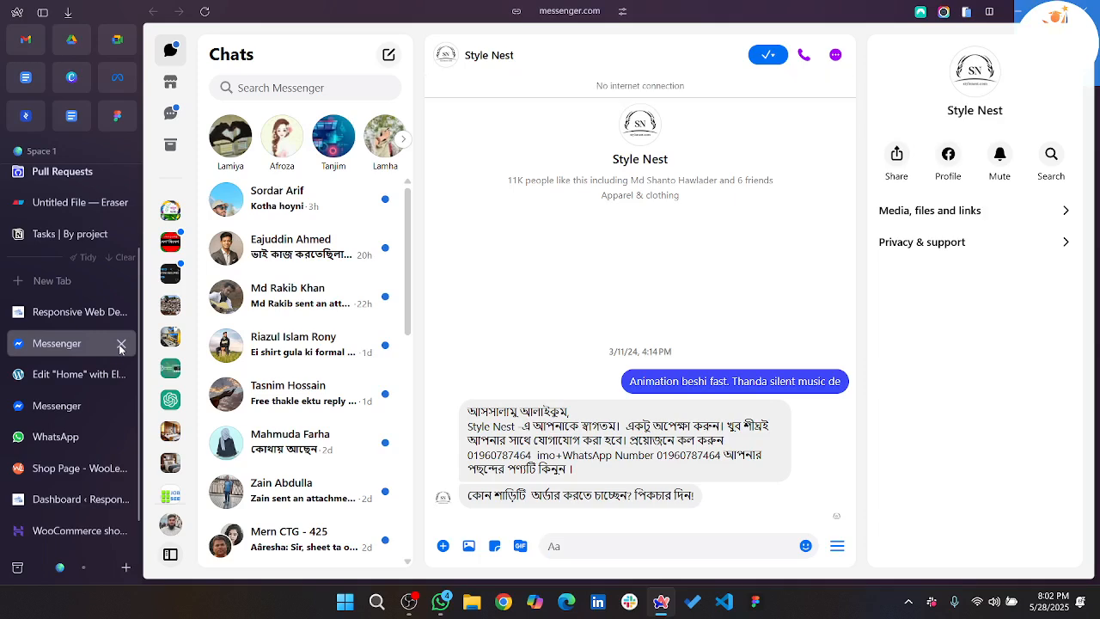
pyautogui.click(121, 348)
pyautogui.click(118, 343)
pyautogui.click(119, 344)
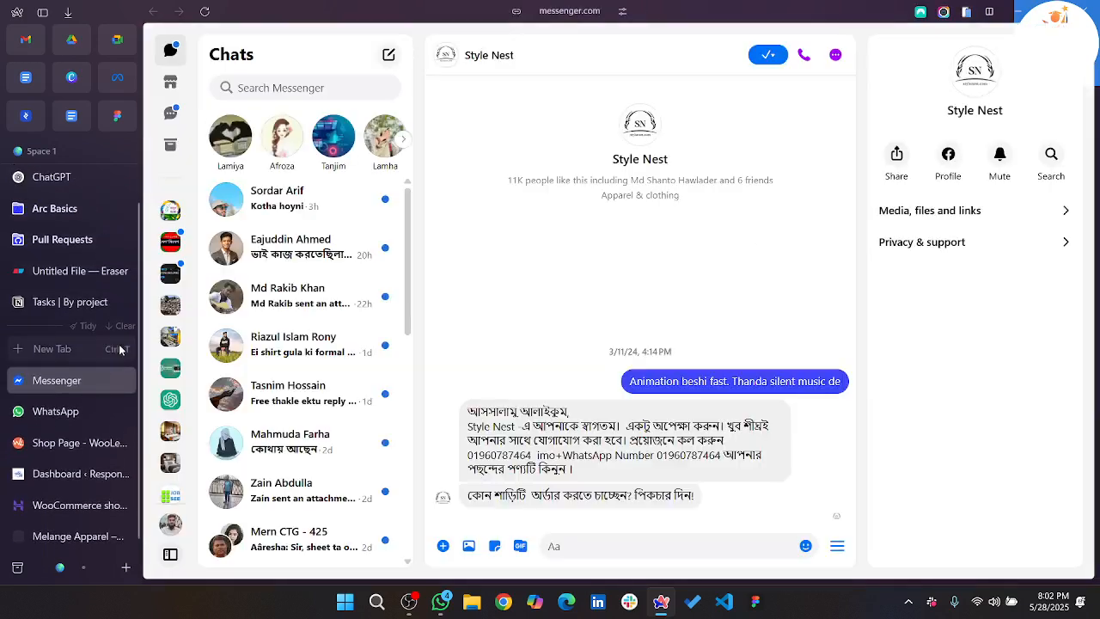
pyautogui.click(112, 421)
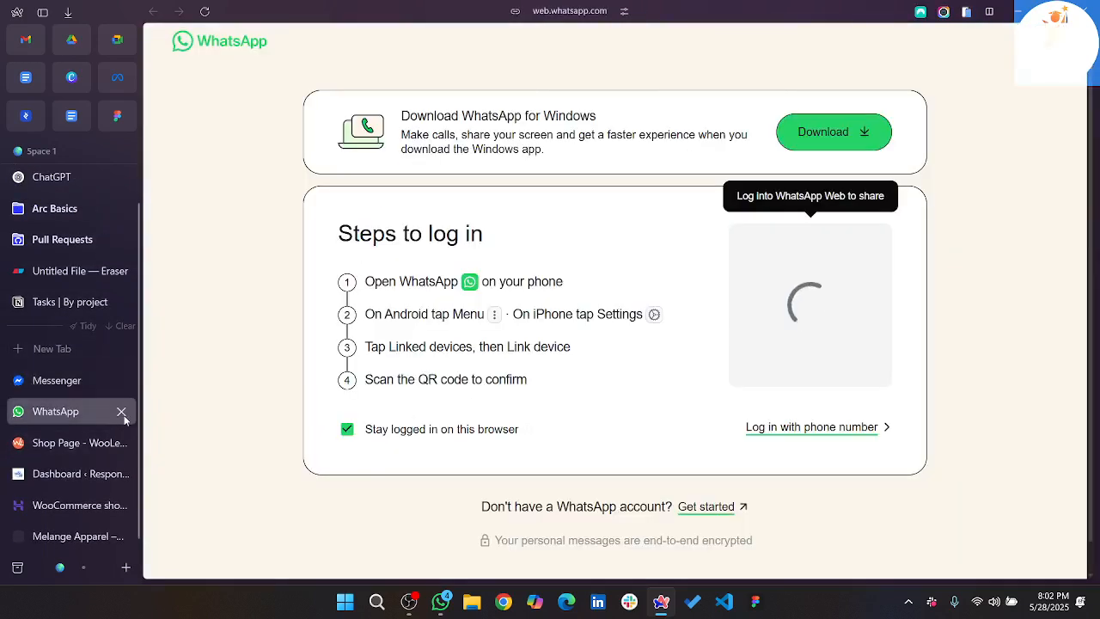
pyautogui.click(121, 412)
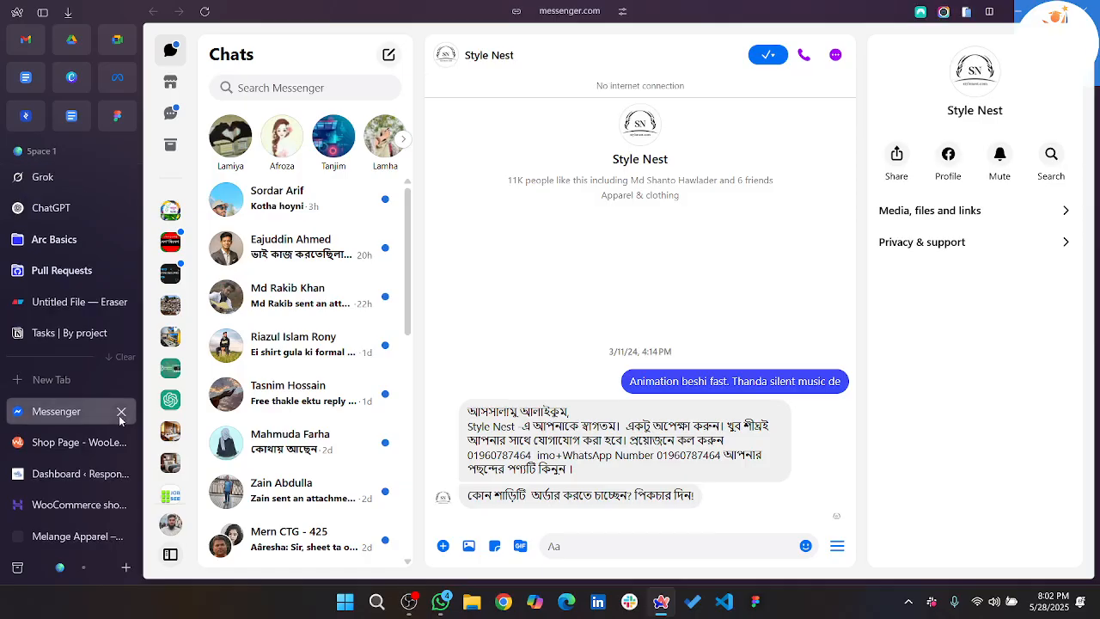
pyautogui.click(121, 412)
pyautogui.click(122, 413)
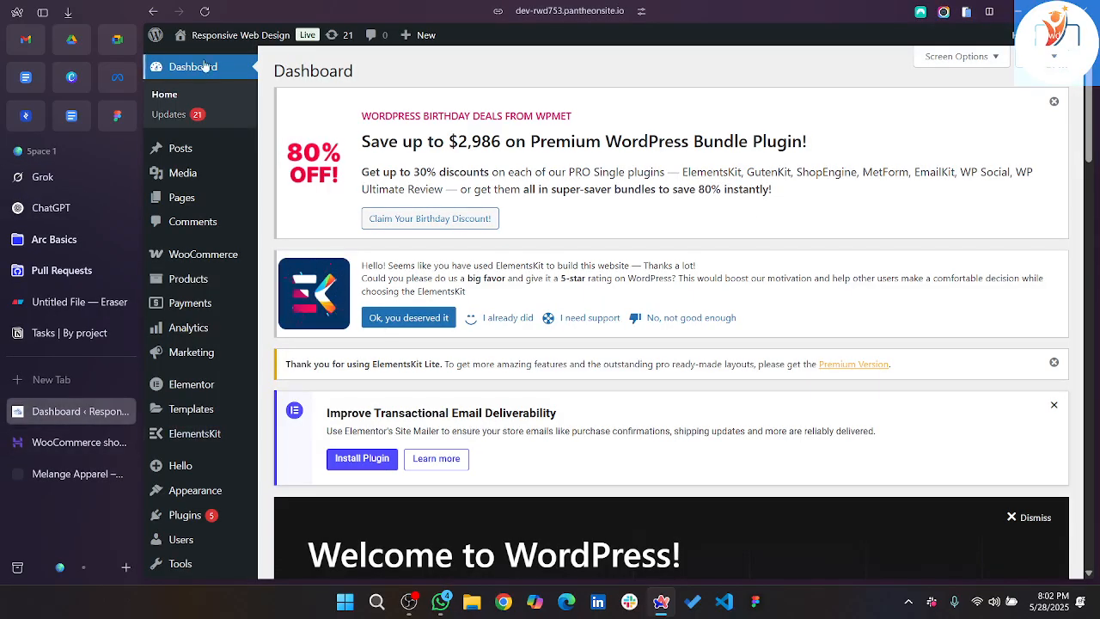
# Reload the WordPress dashboard and open the site's front end in a new tab.
pyautogui.moveTo(198, 45)
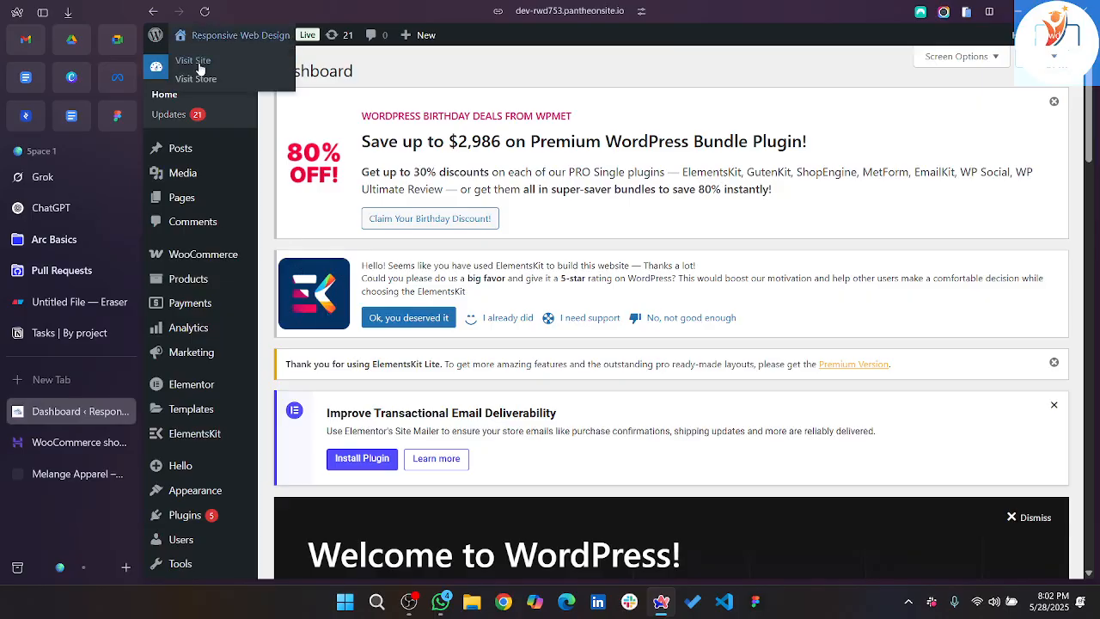
pyautogui.click(204, 12)
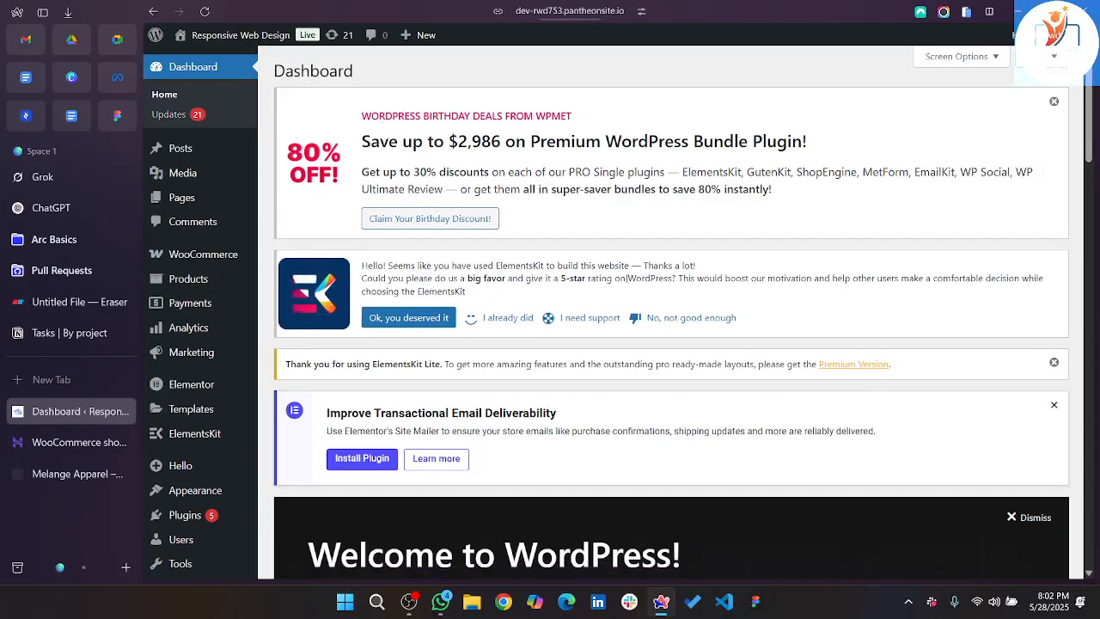
pyautogui.moveTo(213, 49)
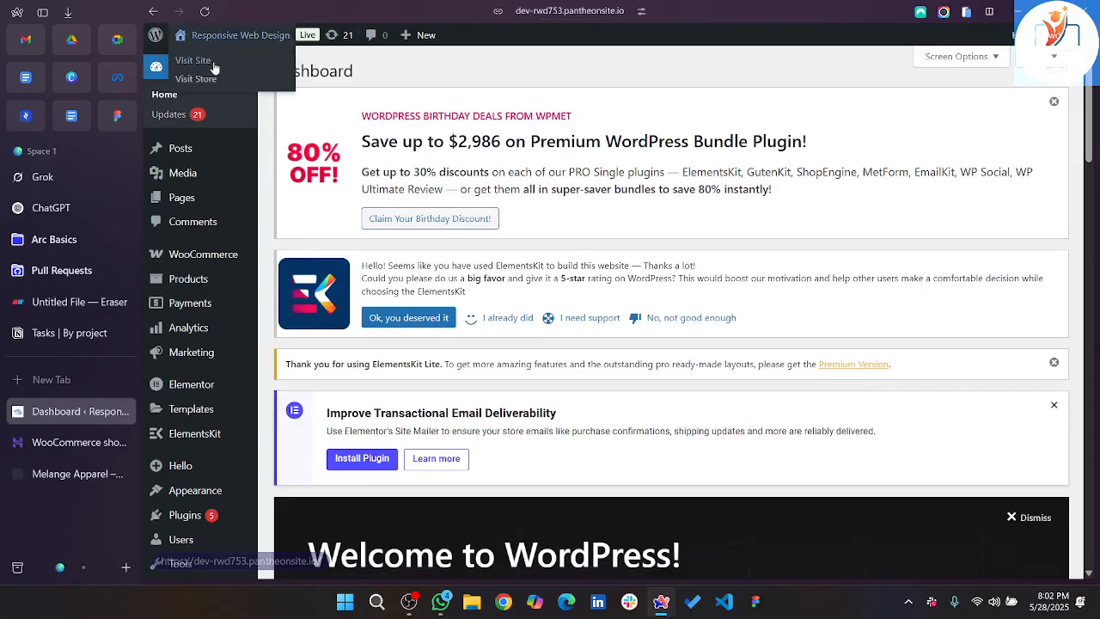
pyautogui.rightClick(214, 68)
pyautogui.click(269, 78)
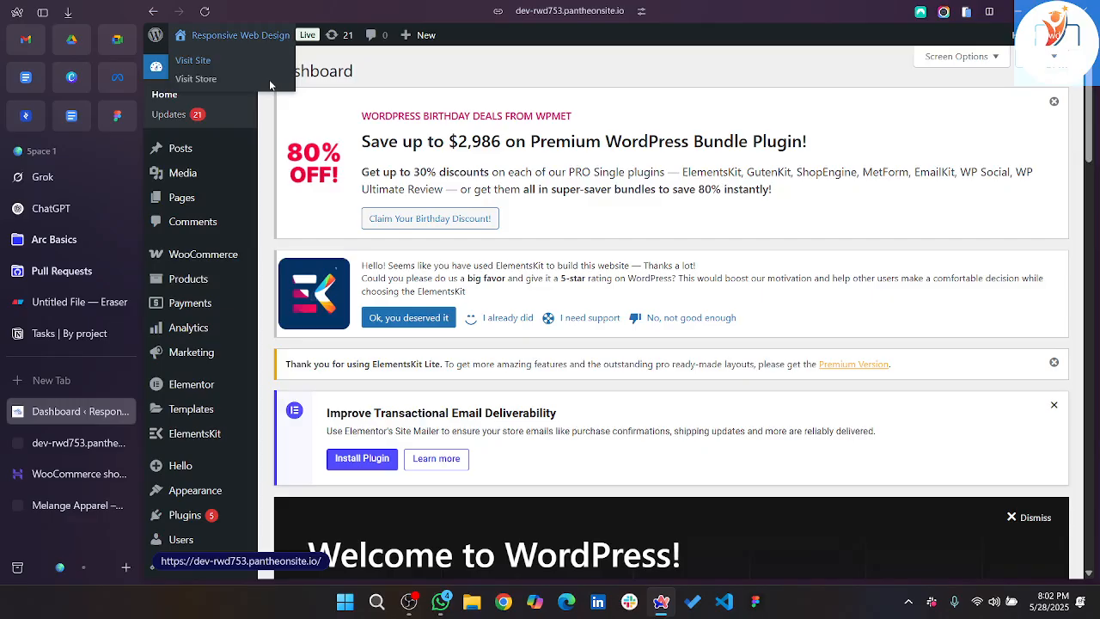
pyautogui.click(60, 453)
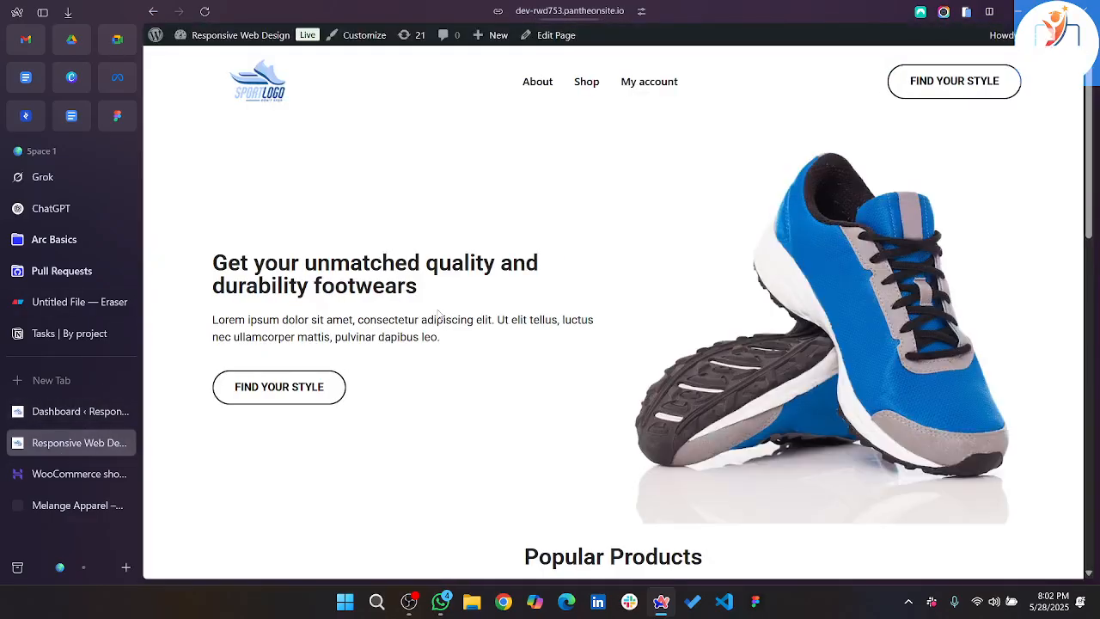
# Look over the home page down to the Best Selling section and open it for editing in Elementor.
pyautogui.scroll(-3, 783, 333)
pyautogui.scroll(-10, 783, 333)
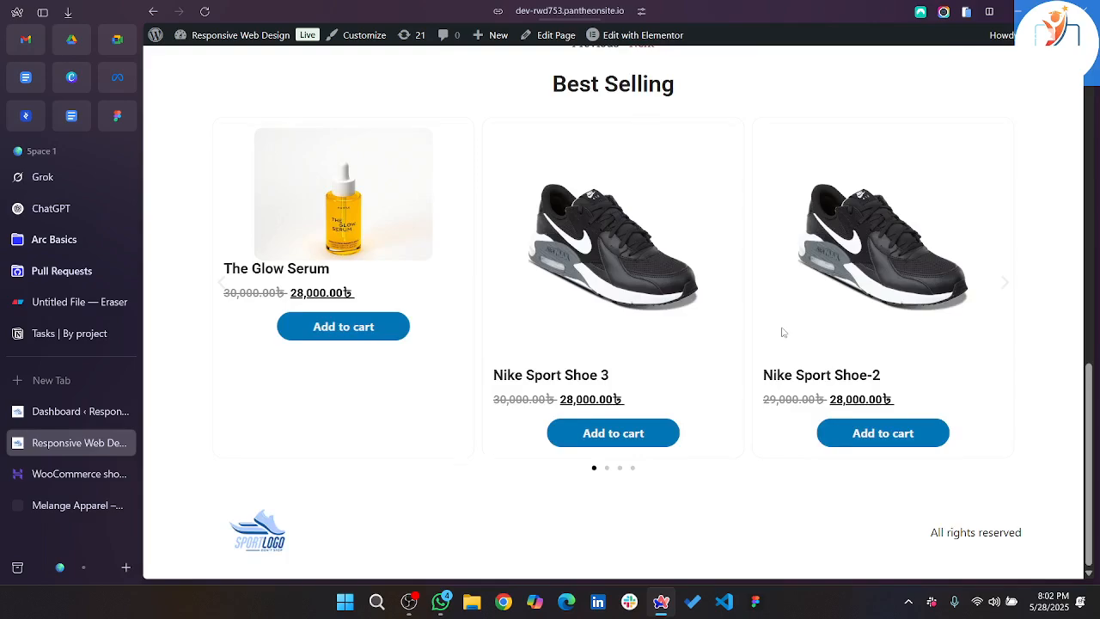
pyautogui.scroll(13, 783, 332)
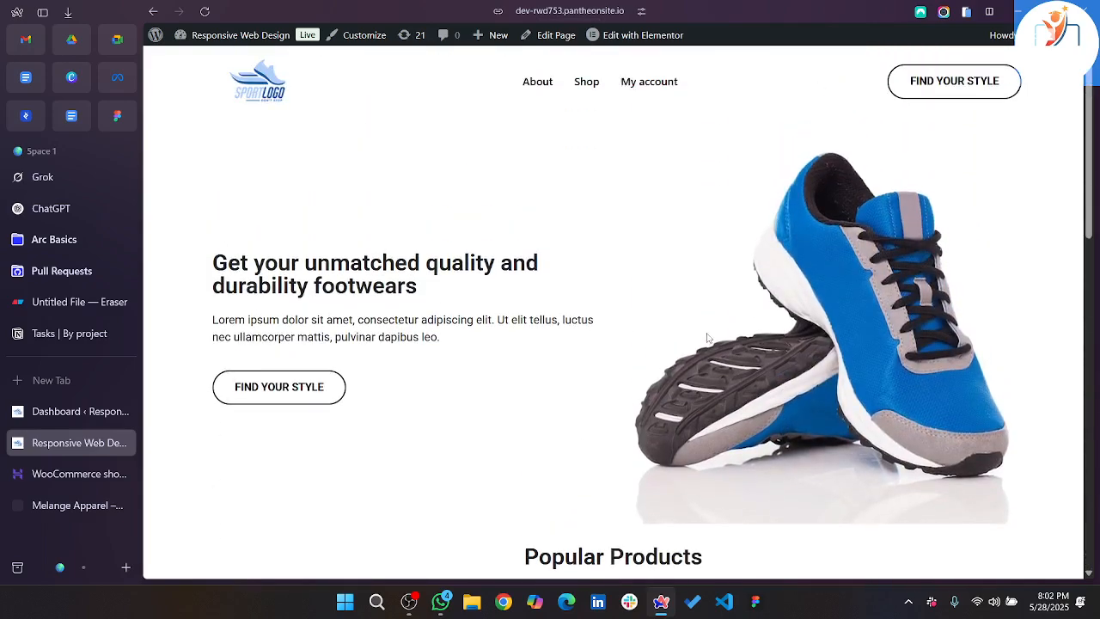
pyautogui.scroll(-7, 706, 340)
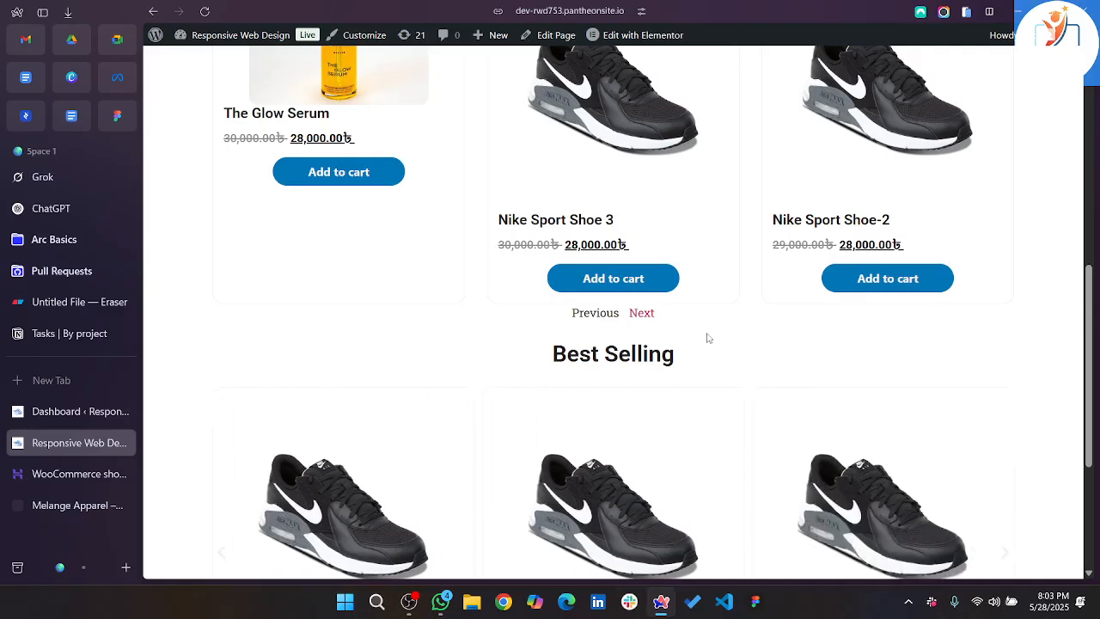
pyautogui.press('Home')
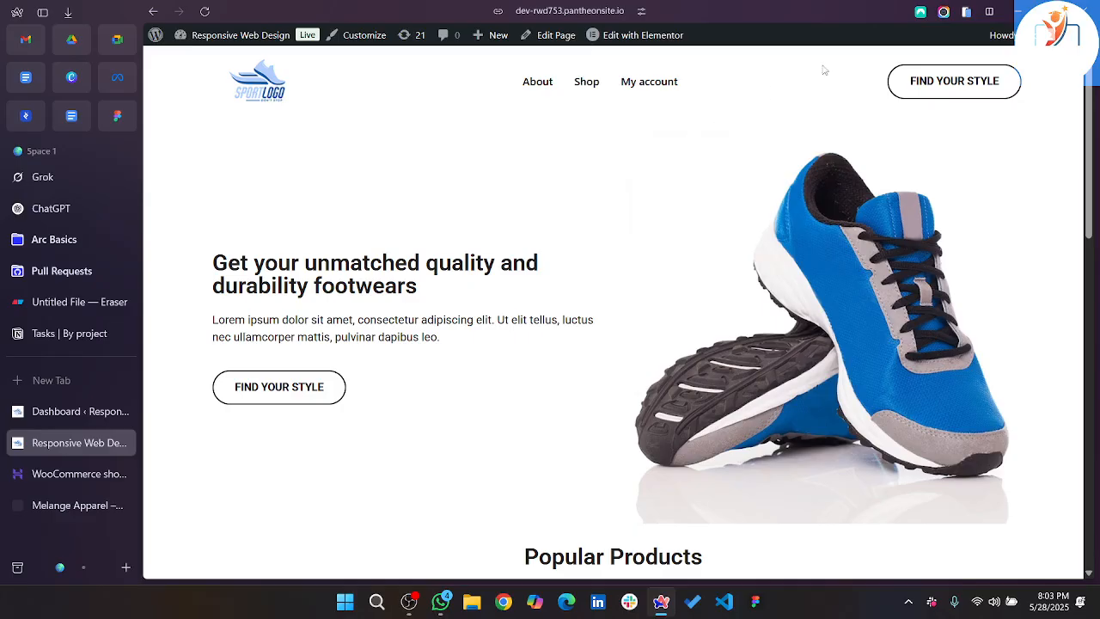
pyautogui.click(609, 45)
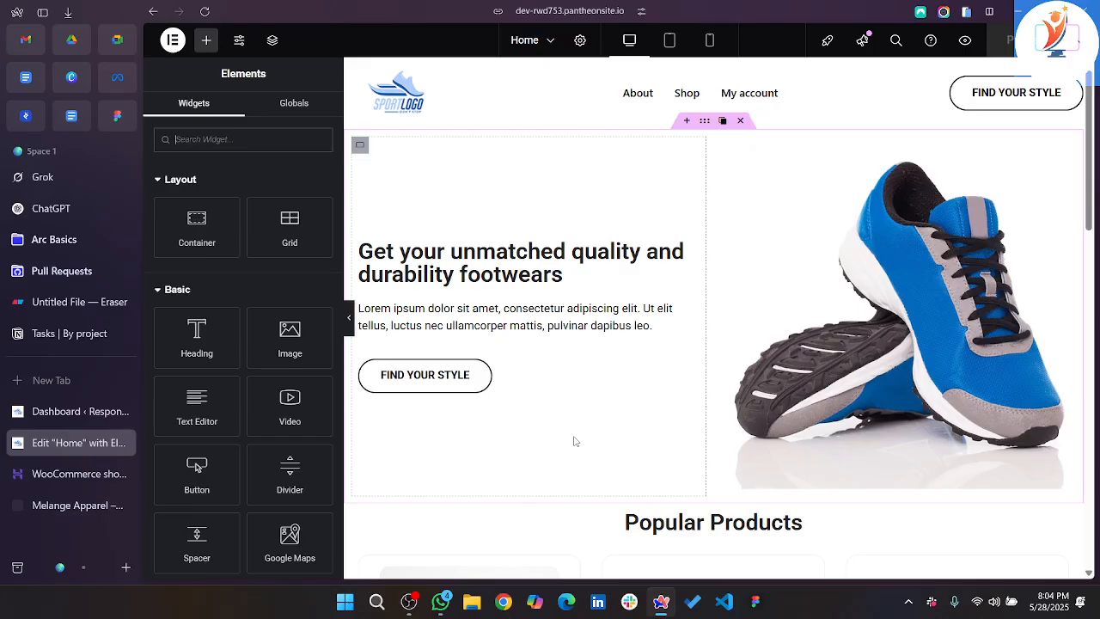
# Save the whole home page to the Elementor library as a template named homepage.
pyautogui.scroll(-10, 1021, 406)
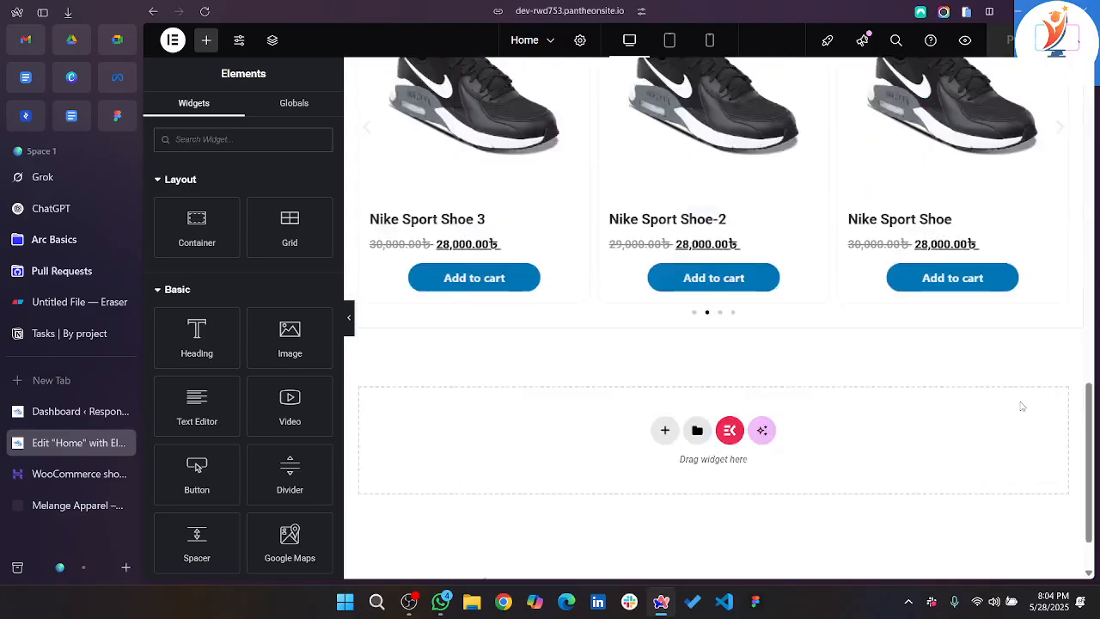
pyautogui.scroll(10, 1021, 406)
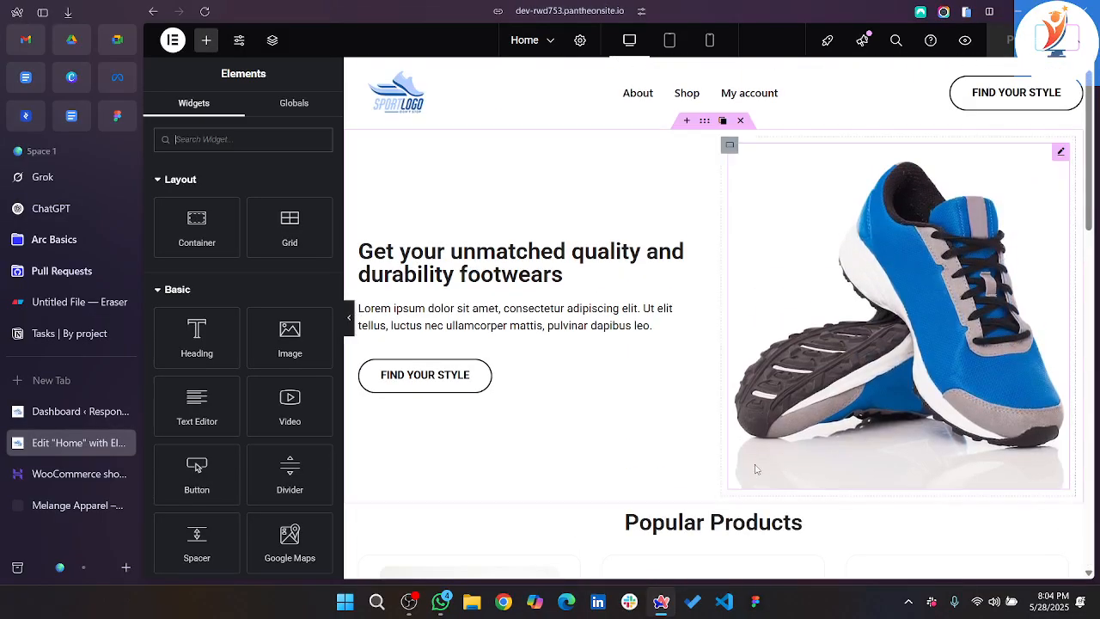
pyautogui.scroll(-1, 757, 468)
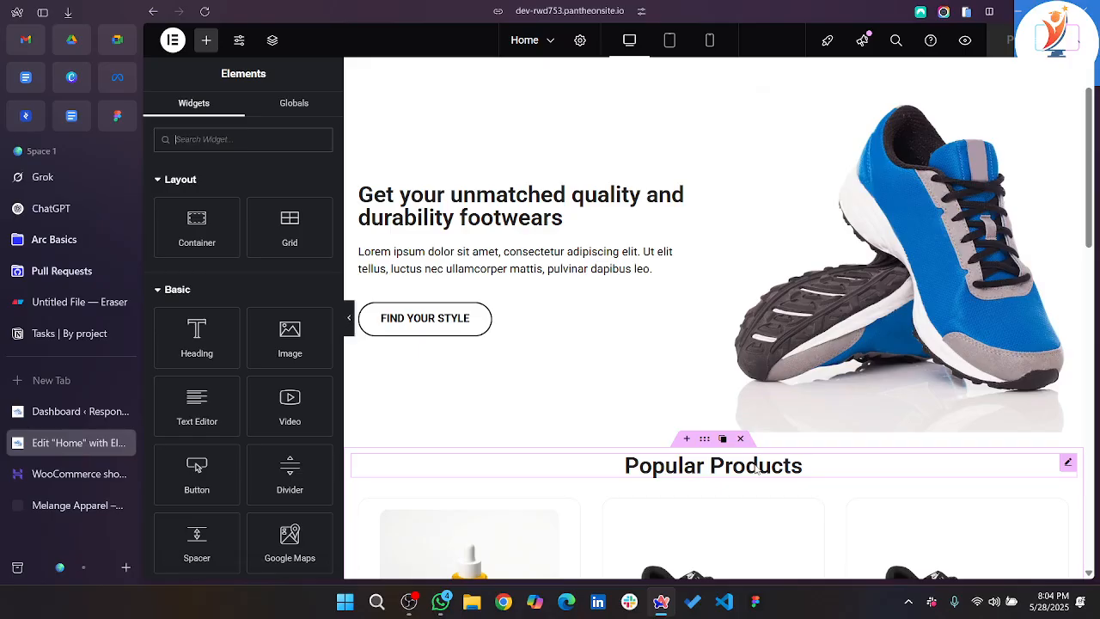
pyautogui.scroll(-6, 757, 468)
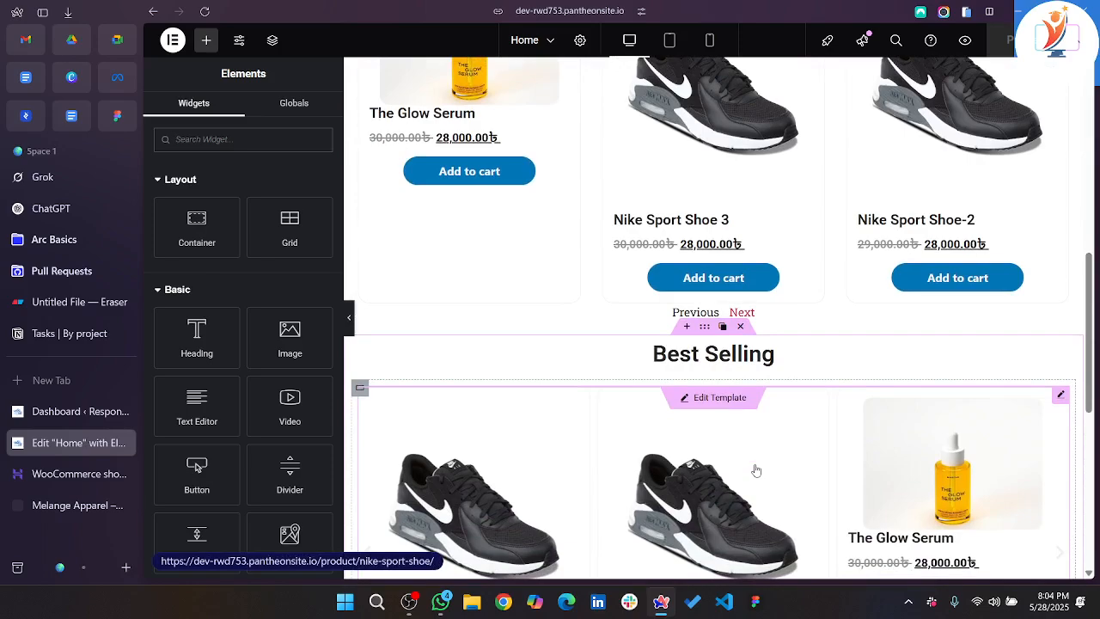
pyautogui.scroll(8, 756, 470)
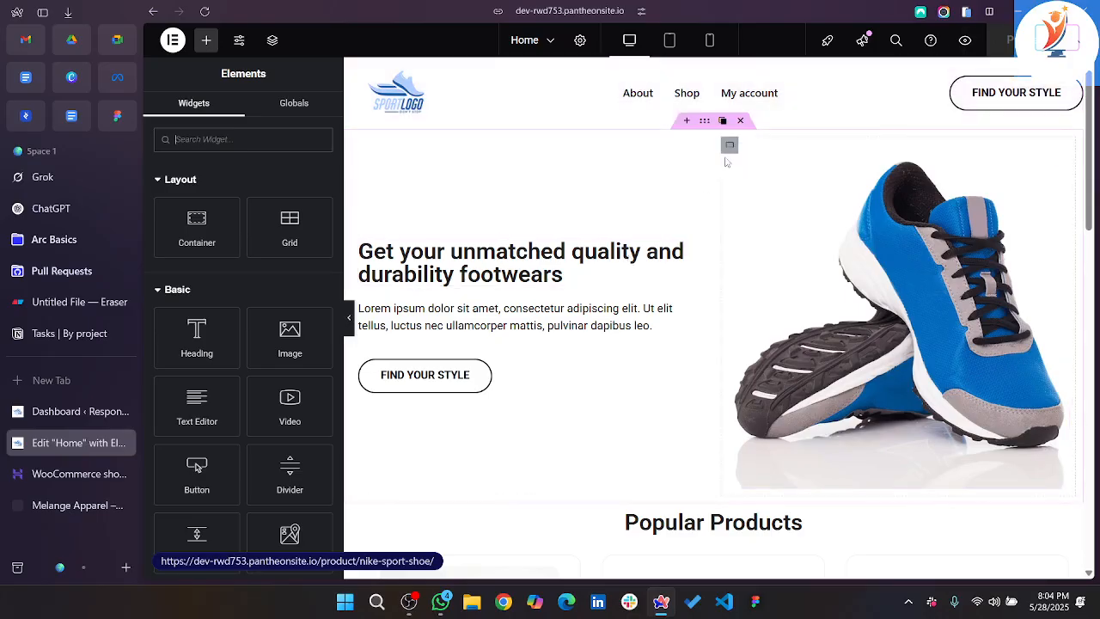
pyautogui.scroll(-1, 729, 147)
pyautogui.scroll(-1, 727, 163)
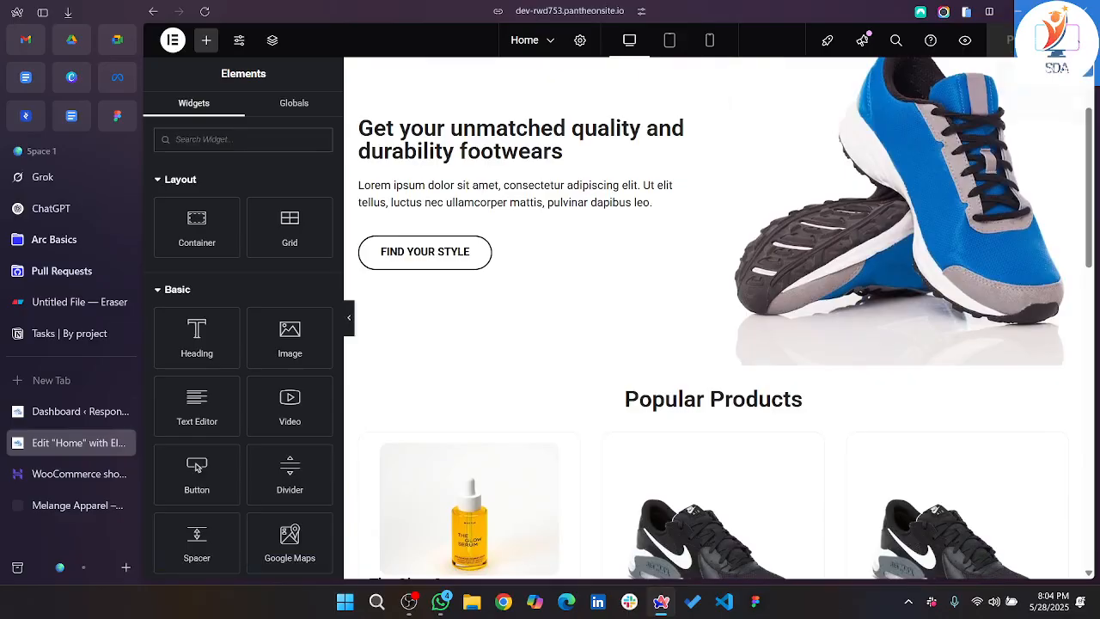
pyautogui.click(1078, 41)
pyautogui.click(1034, 113)
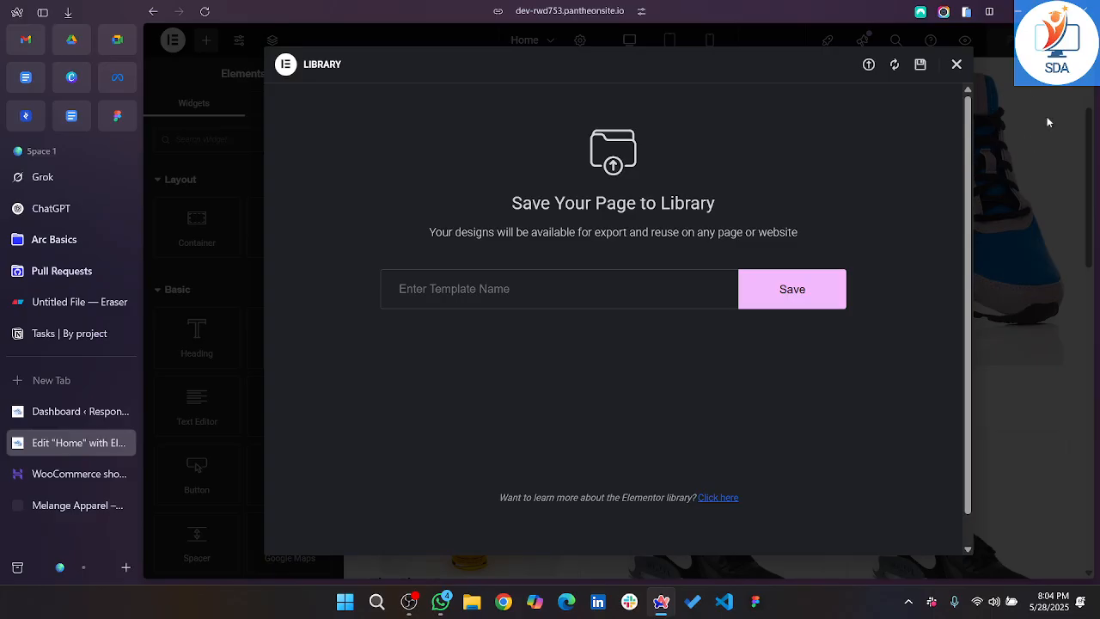
pyautogui.click(505, 297)
pyautogui.write('homepage')
pyautogui.click(800, 289)
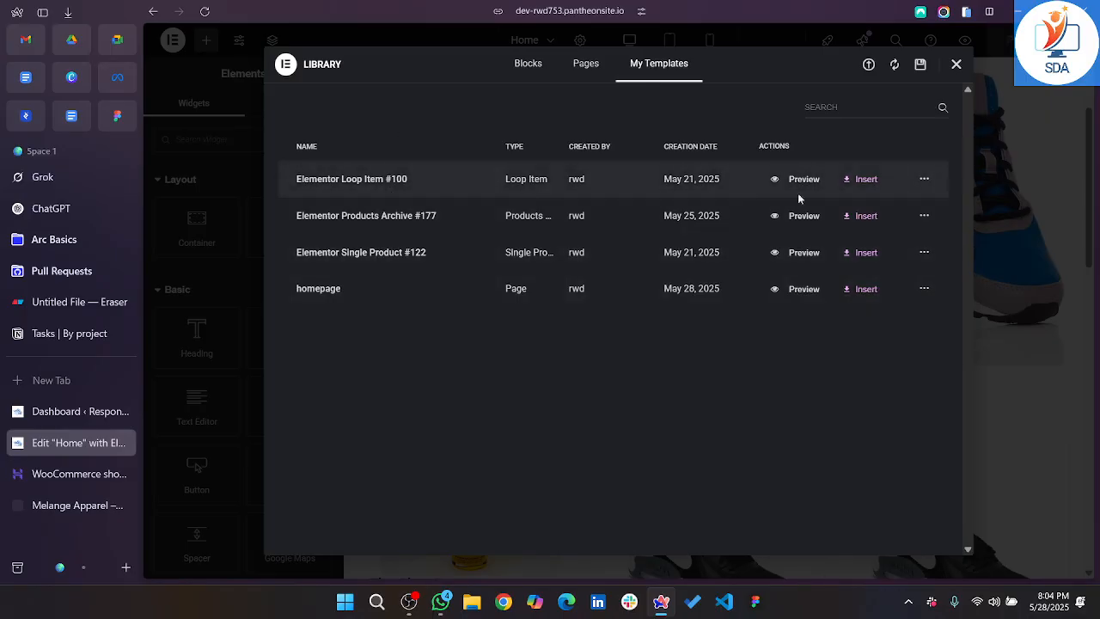
# Export the homepage template from the saved templates and close the library.
pyautogui.click(923, 294)
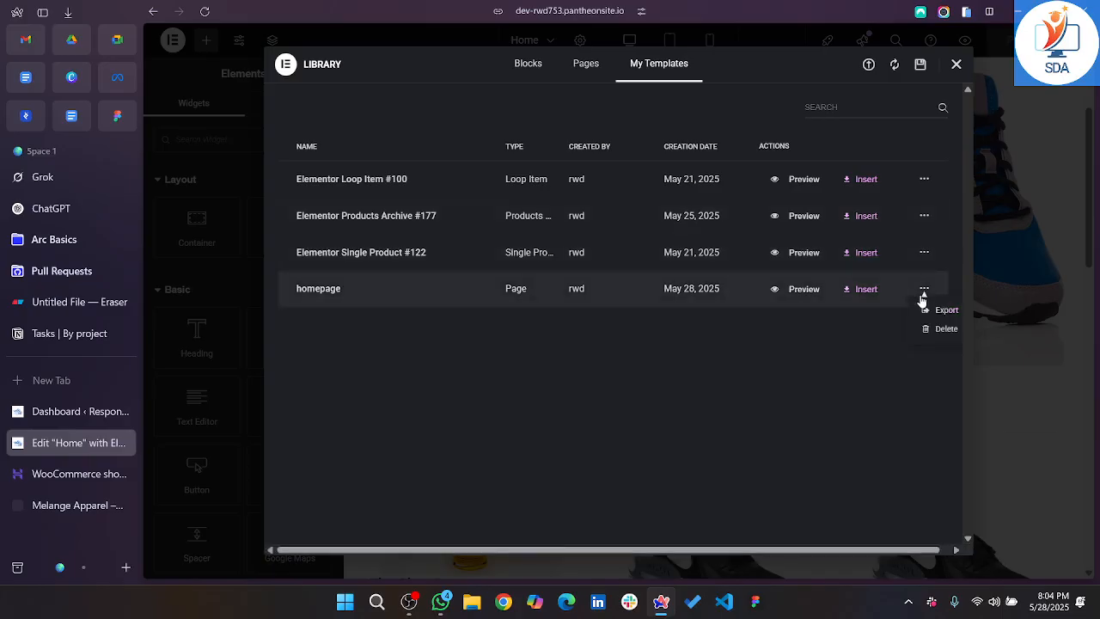
pyautogui.click(936, 317)
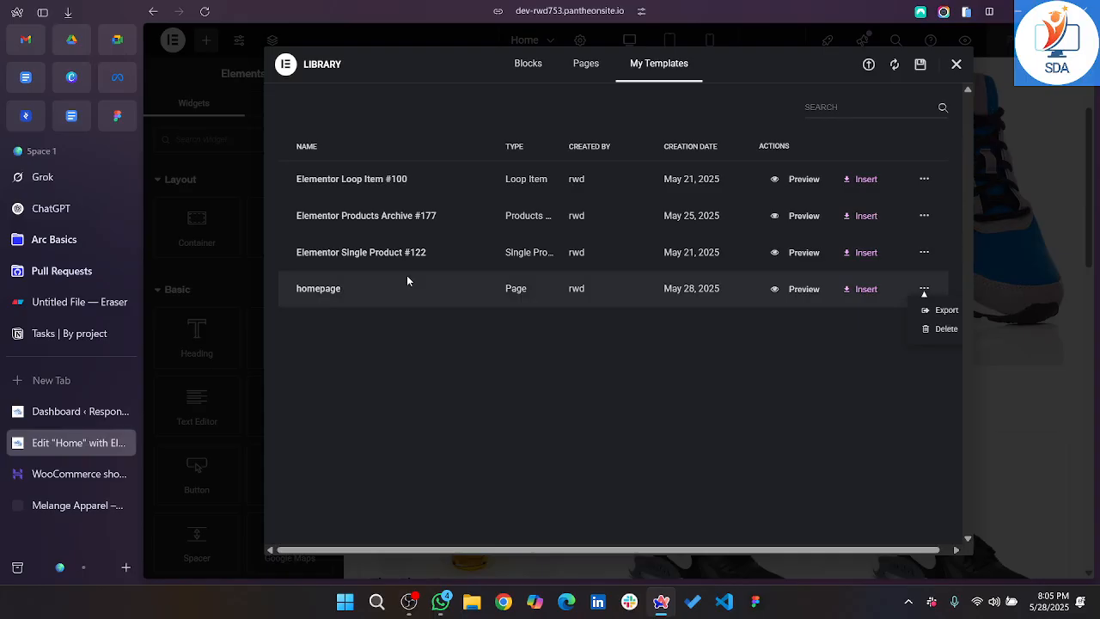
pyautogui.click(957, 66)
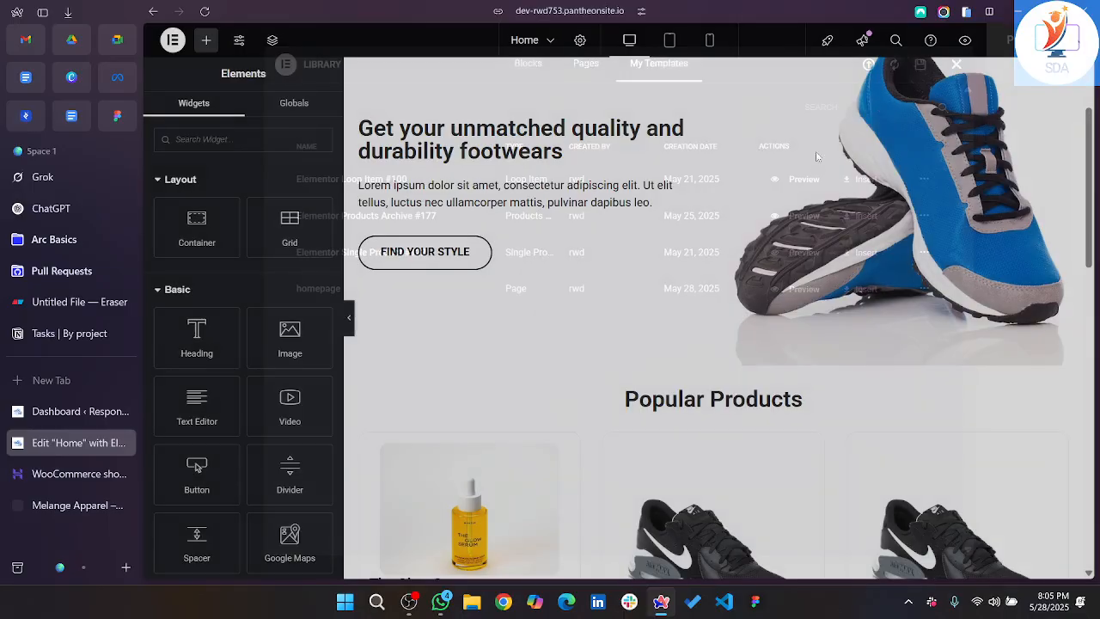
pyautogui.scroll(-5, 696, 185)
pyautogui.scroll(-6, 696, 185)
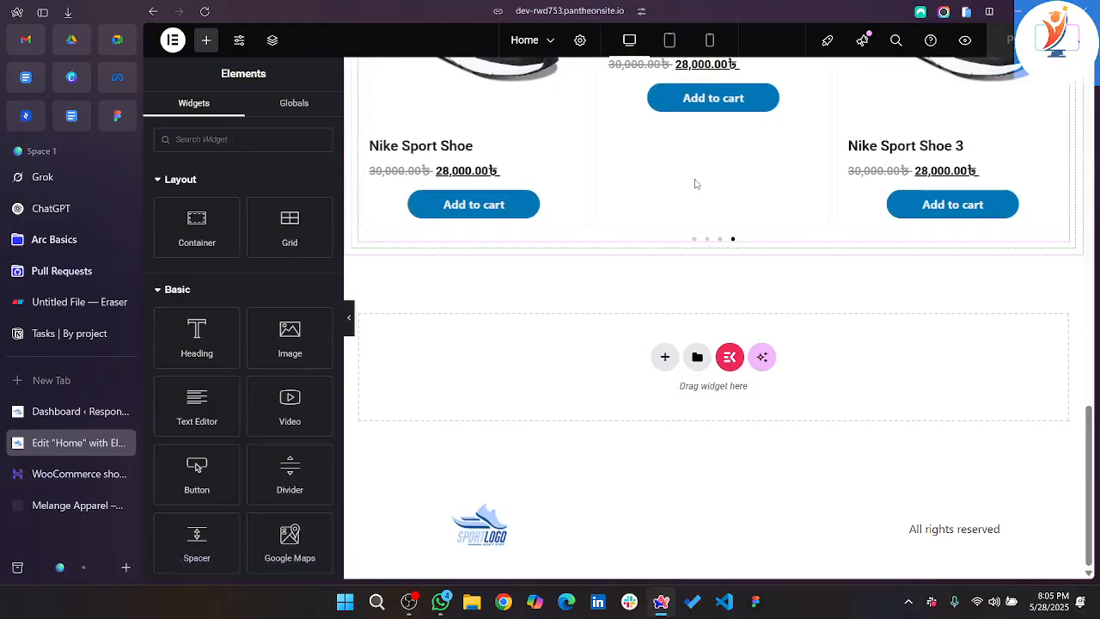
pyautogui.scroll(10, 871, 197)
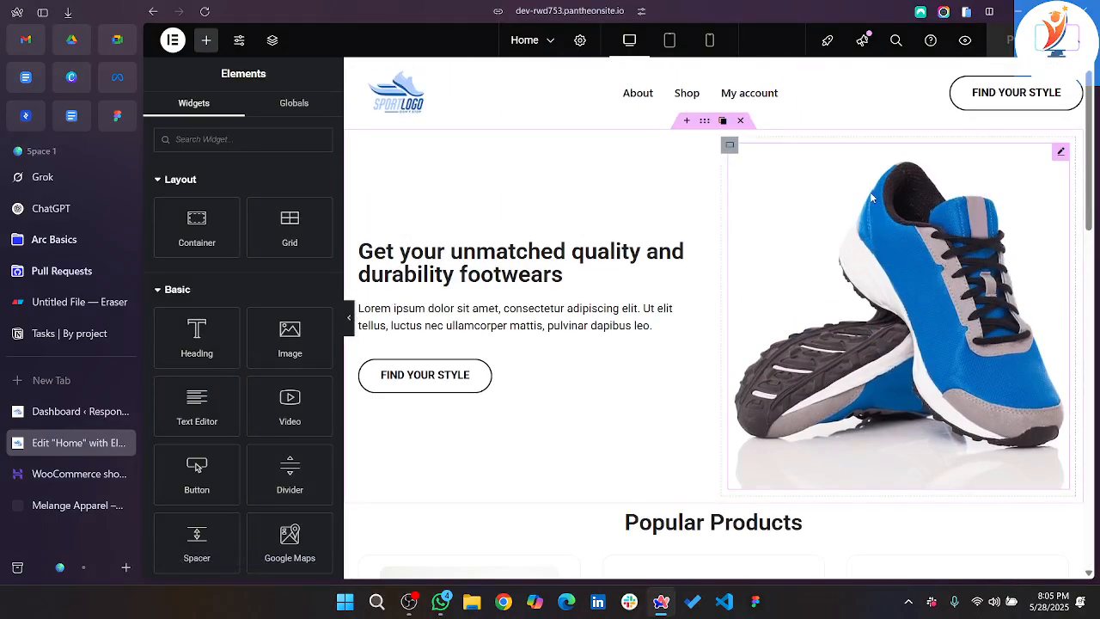
pyautogui.scroll(-5, 788, 275)
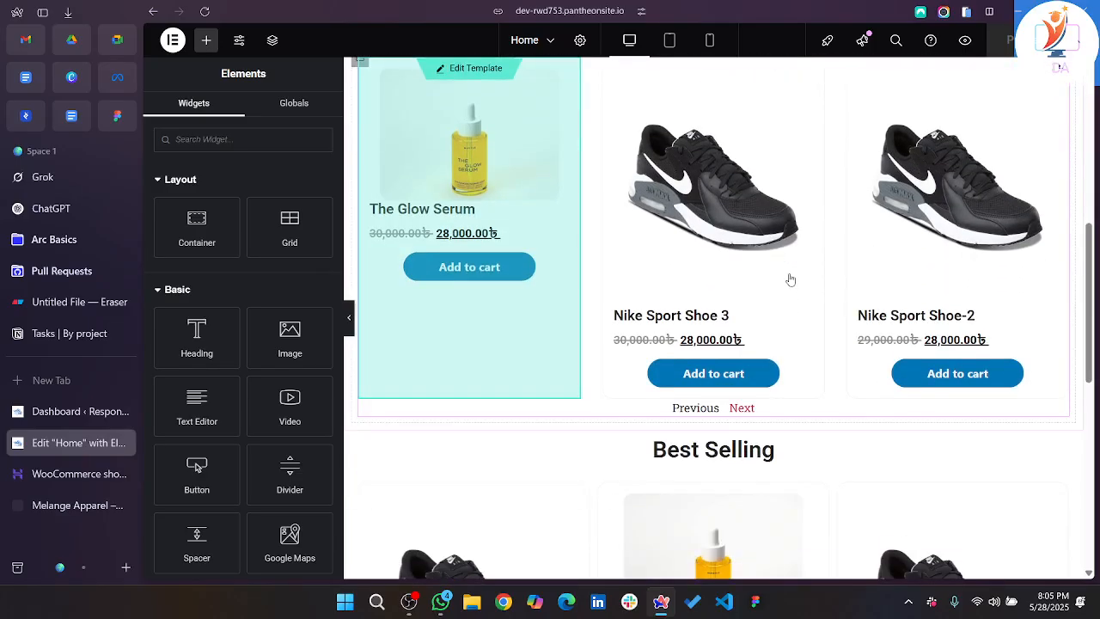
pyautogui.scroll(2, 865, 228)
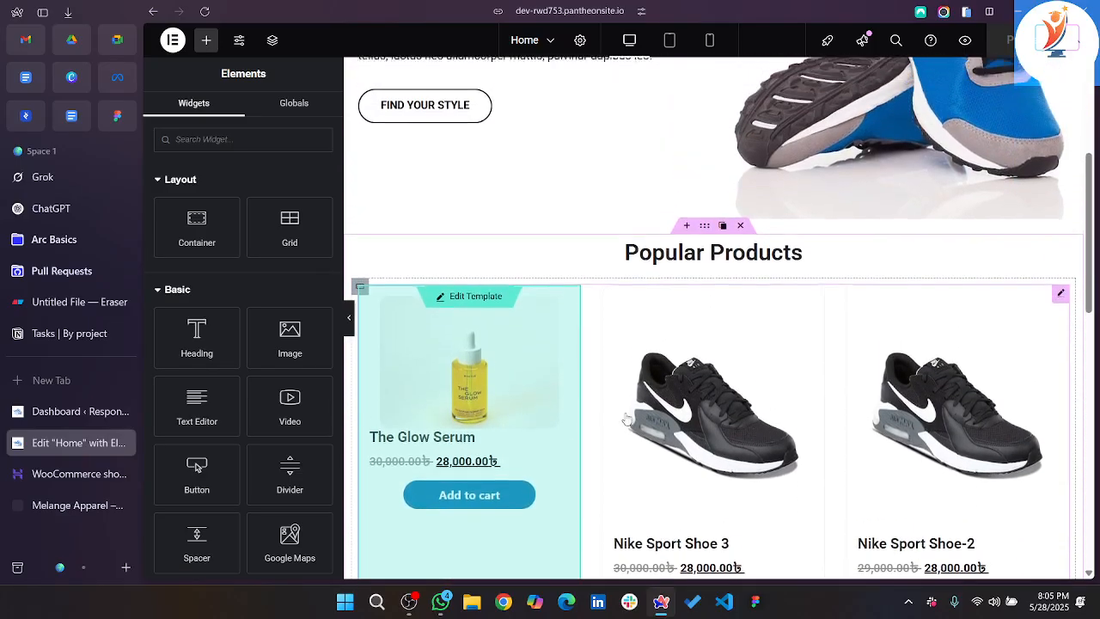
pyautogui.scroll(4, 737, 417)
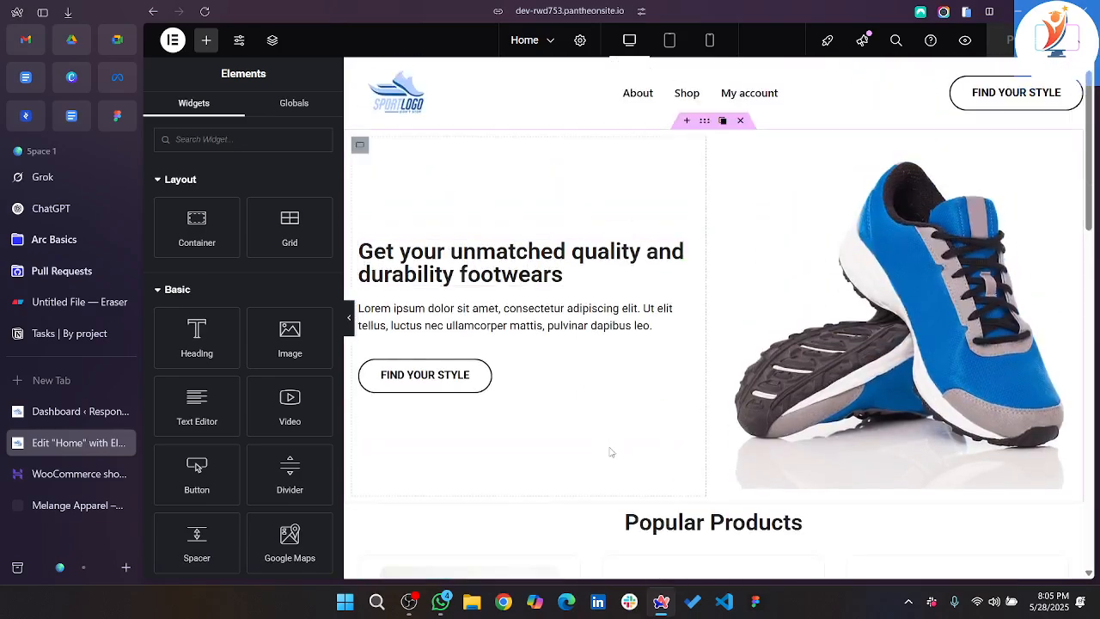
pyautogui.scroll(-10, 619, 438)
pyautogui.scroll(9, 642, 428)
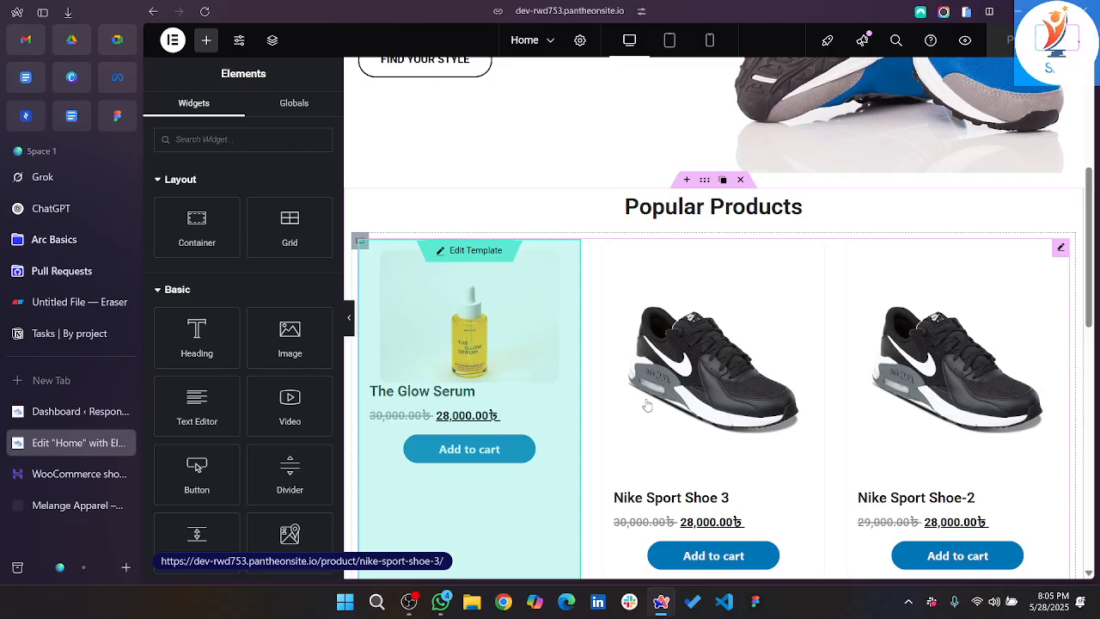
pyautogui.scroll(-2, 766, 363)
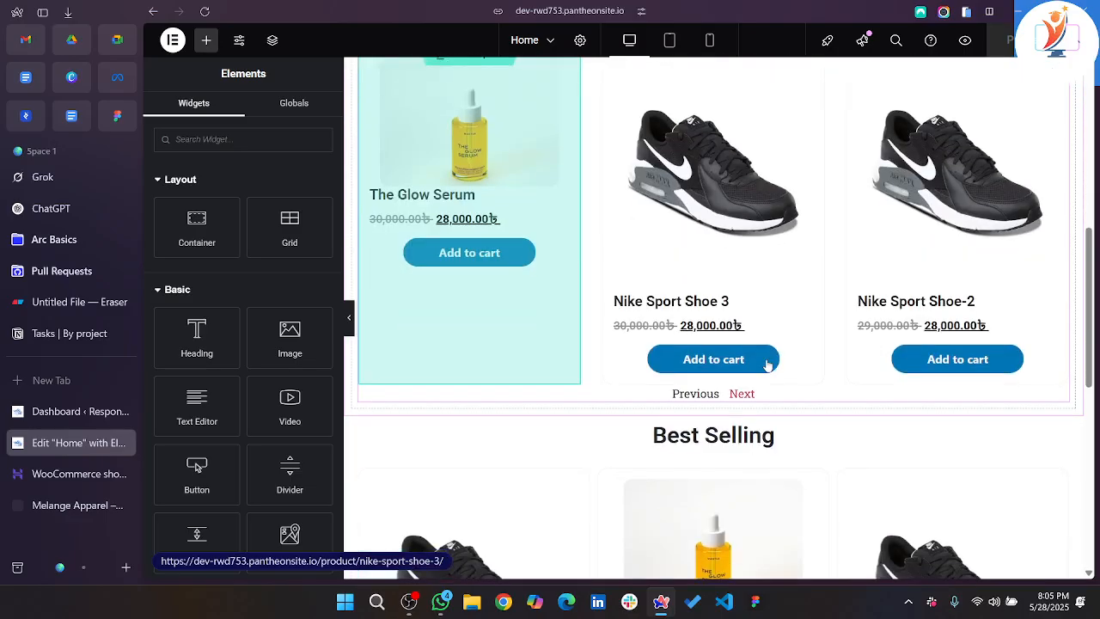
pyautogui.scroll(3, 767, 366)
pyautogui.scroll(3, 768, 366)
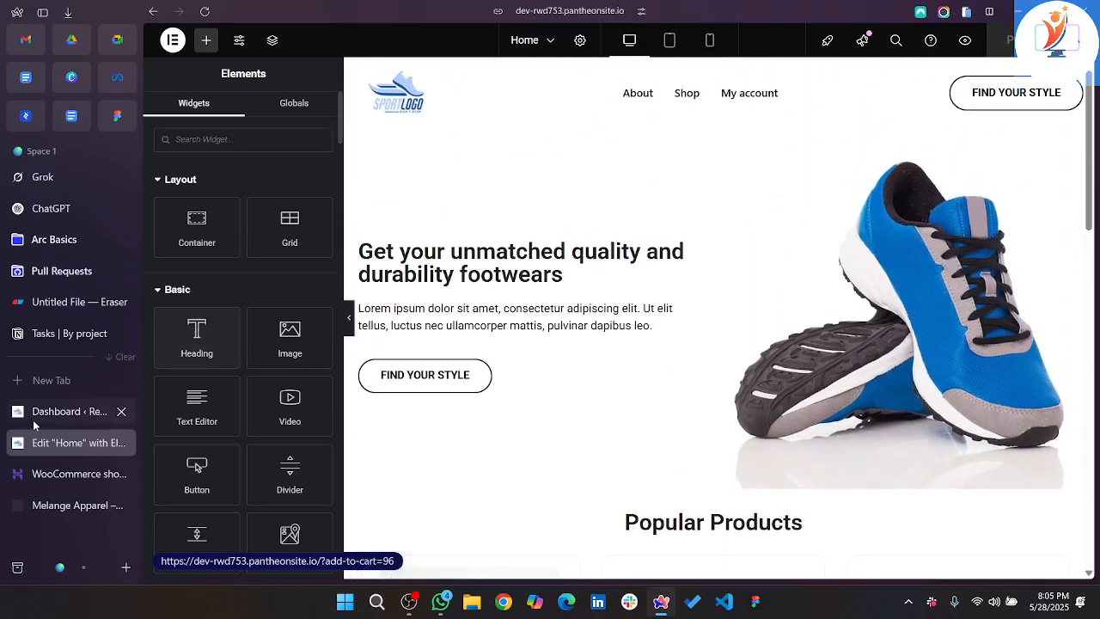
# Open the add-plugins page from the WordPress dashboard and search for cartflows.
pyautogui.click(61, 413)
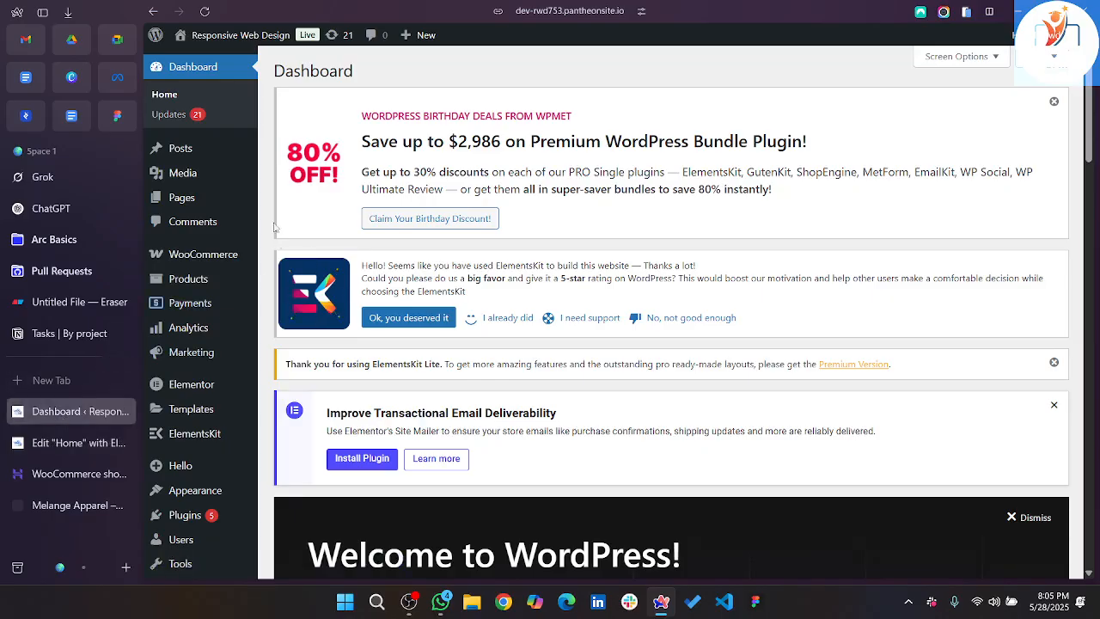
pyautogui.scroll(-2, 194, 310)
pyautogui.scroll(2, 194, 314)
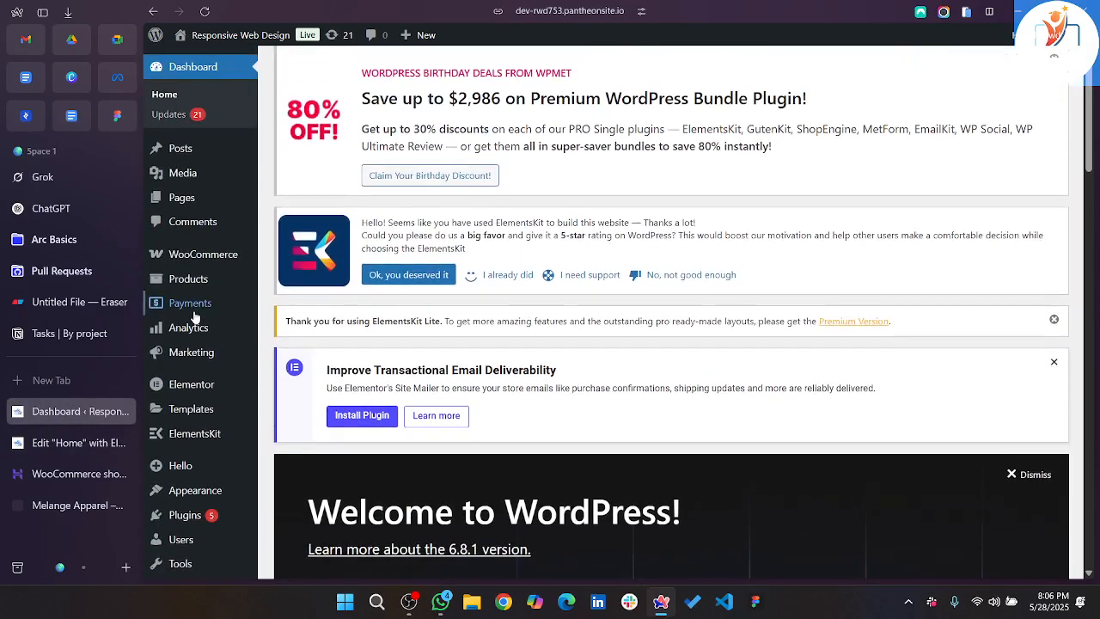
pyautogui.moveTo(183, 516)
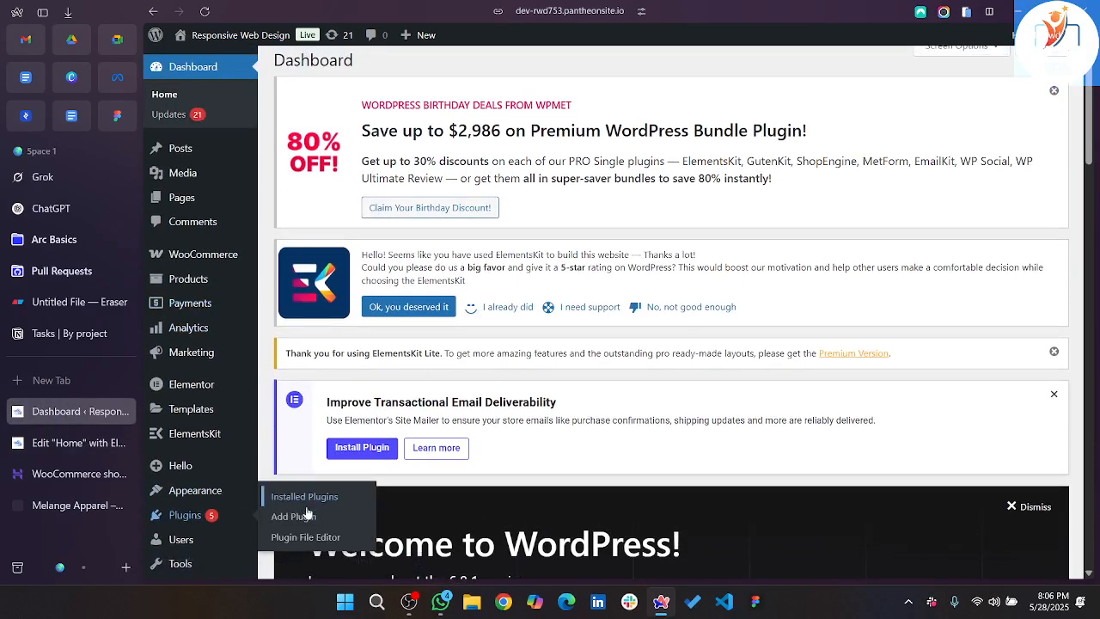
pyautogui.click(305, 520)
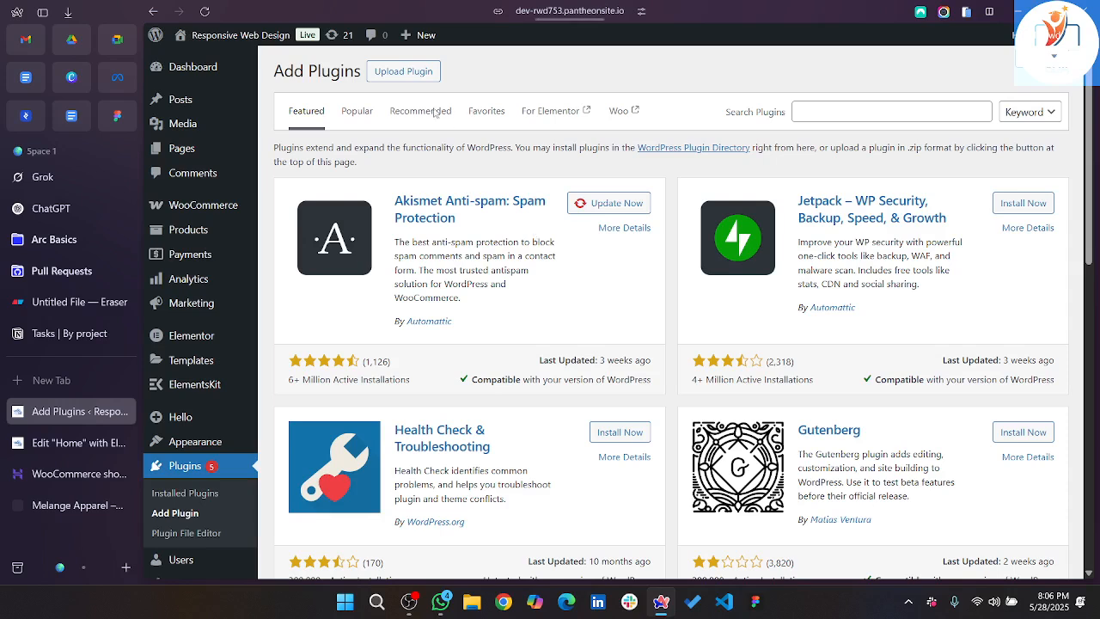
pyautogui.click(908, 114)
pyautogui.write('cartflows')
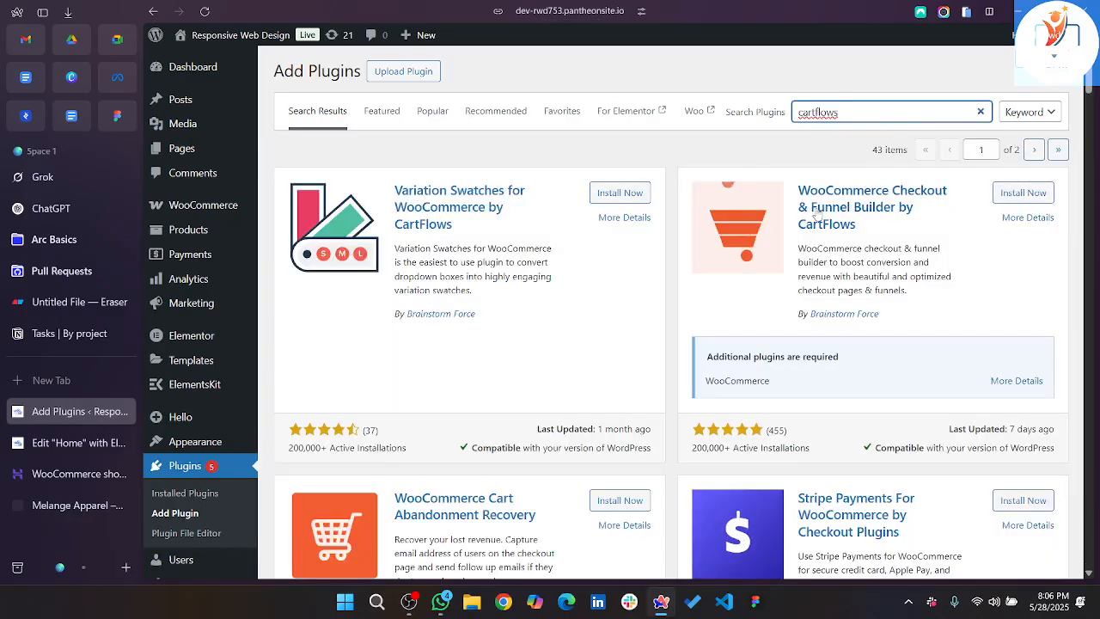
# Install and activate the WooCommerce Checkout & Funnel Builder by CartFlows plugin.
pyautogui.scroll(-1, 864, 319)
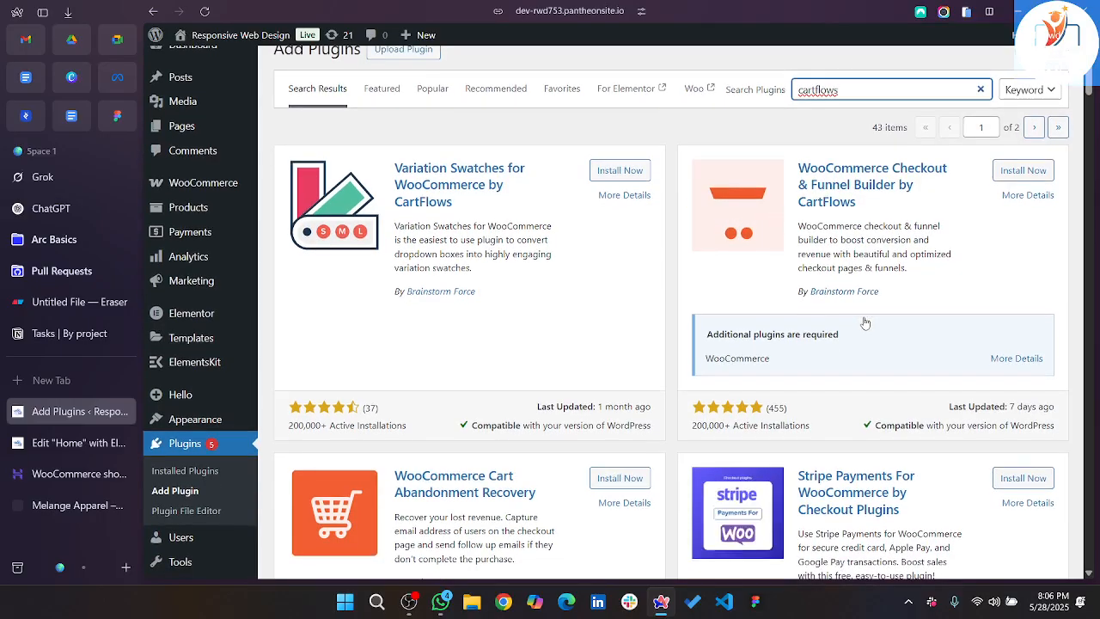
pyautogui.scroll(1, 864, 322)
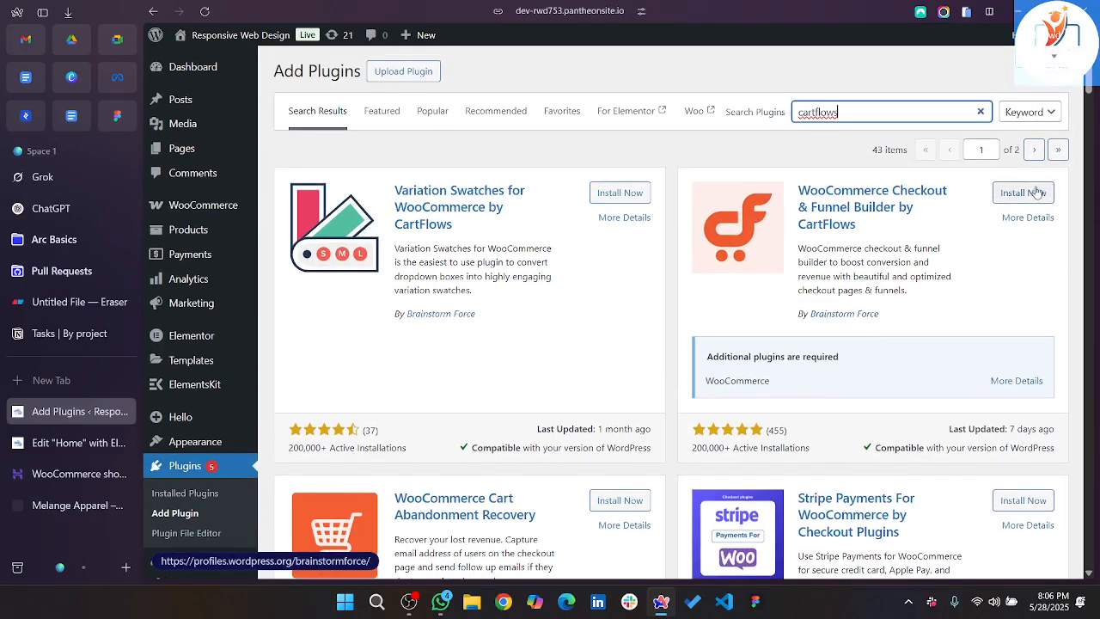
pyautogui.click(1021, 194)
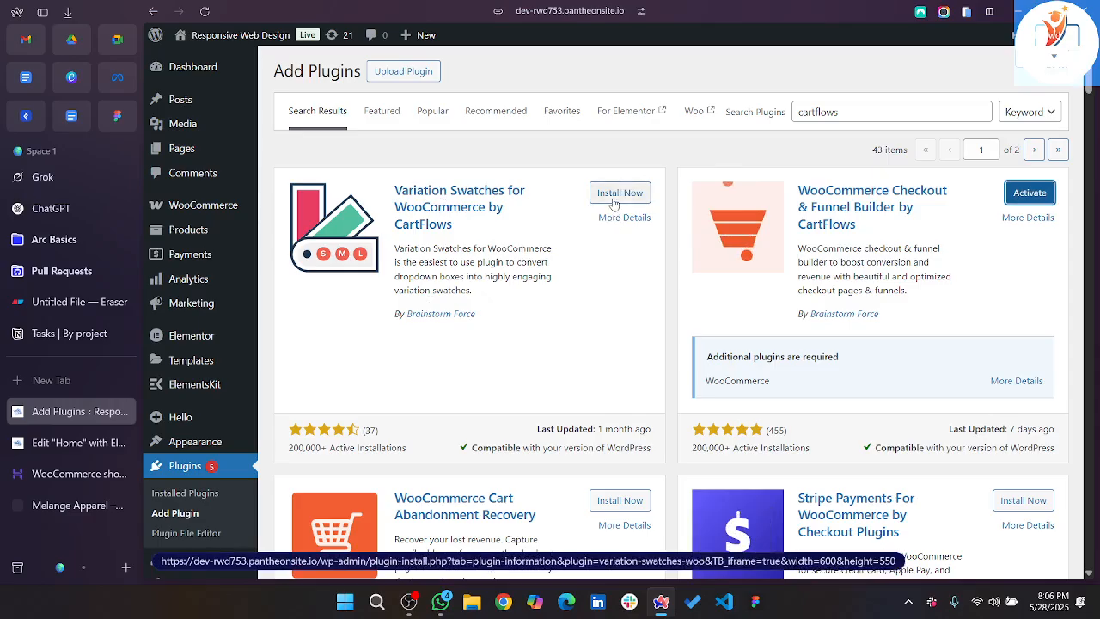
pyautogui.click(1024, 194)
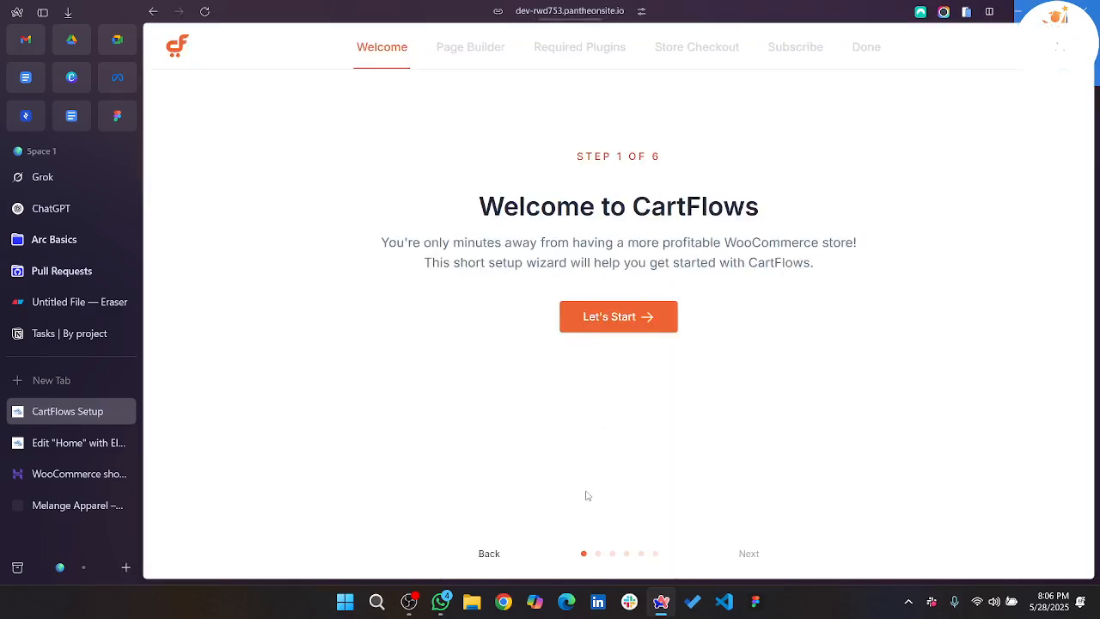
# Start the CartFlows setup, keep Elementor as the page builder, and install and activate the required plugins.
pyautogui.click(598, 315)
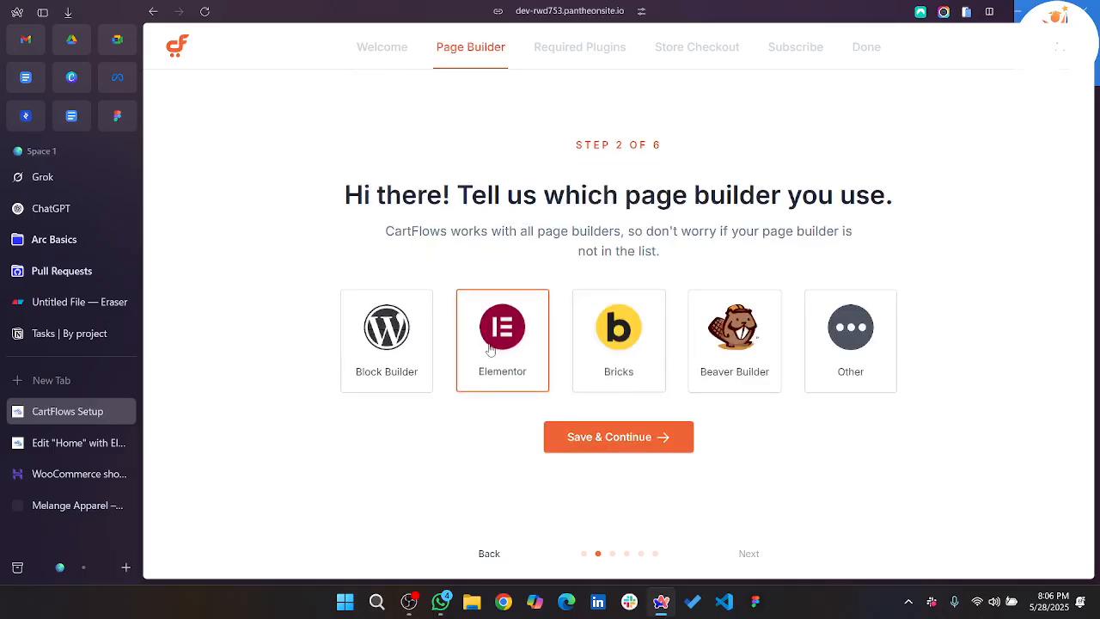
pyautogui.click(617, 438)
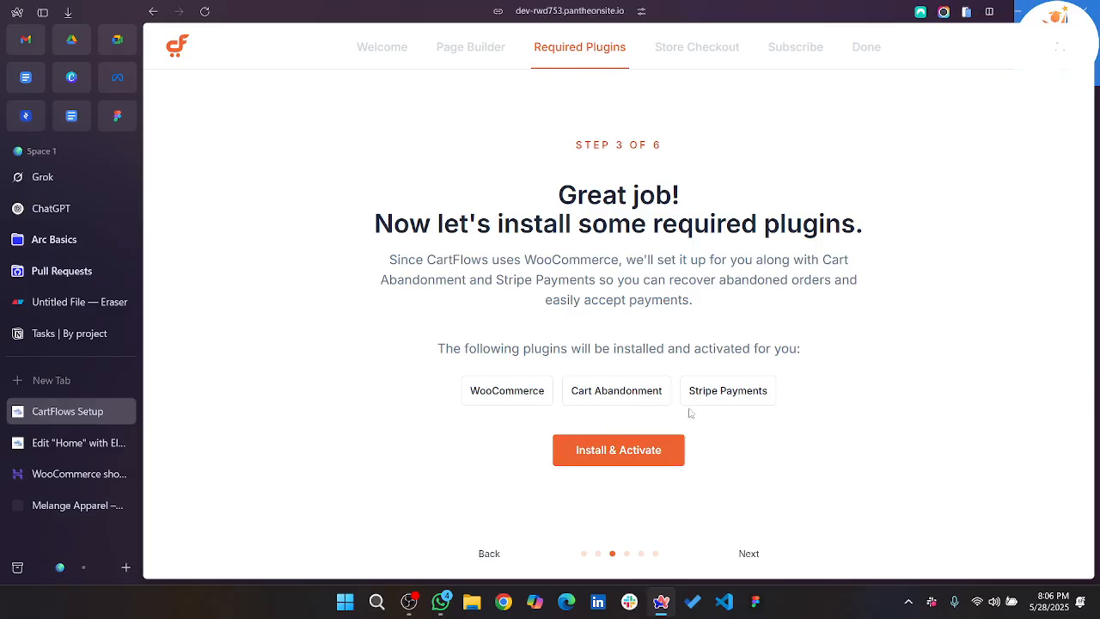
pyautogui.click(626, 457)
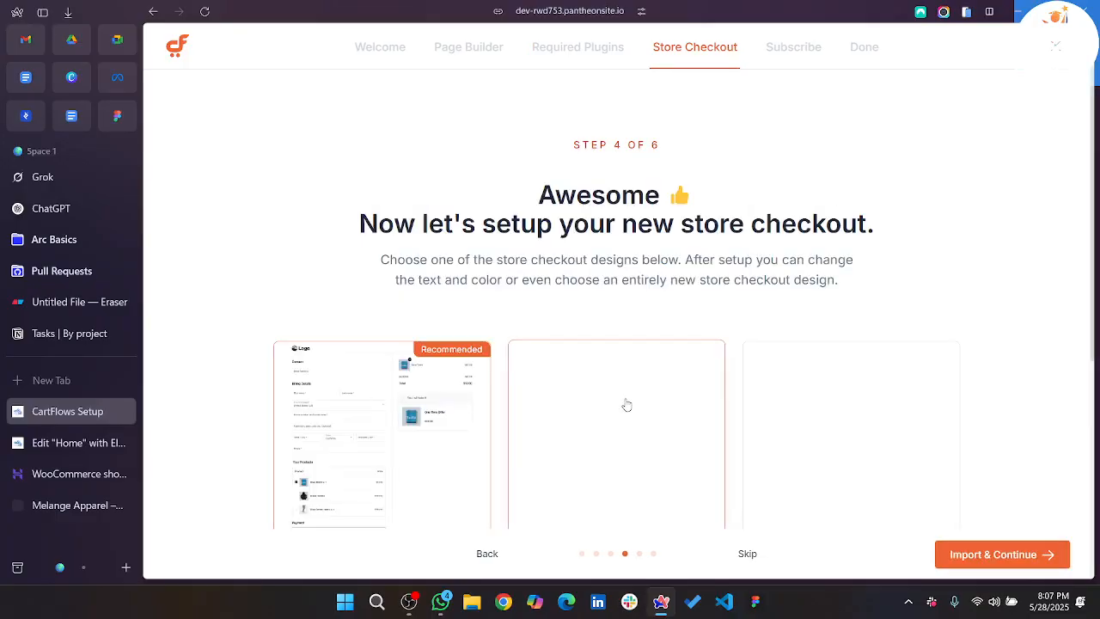
# Look through the store checkout designs and examine the full preview of Store Checkout 01.
pyautogui.scroll(-2, 567, 361)
pyautogui.scroll(2, 587, 287)
pyautogui.scroll(-1, 584, 284)
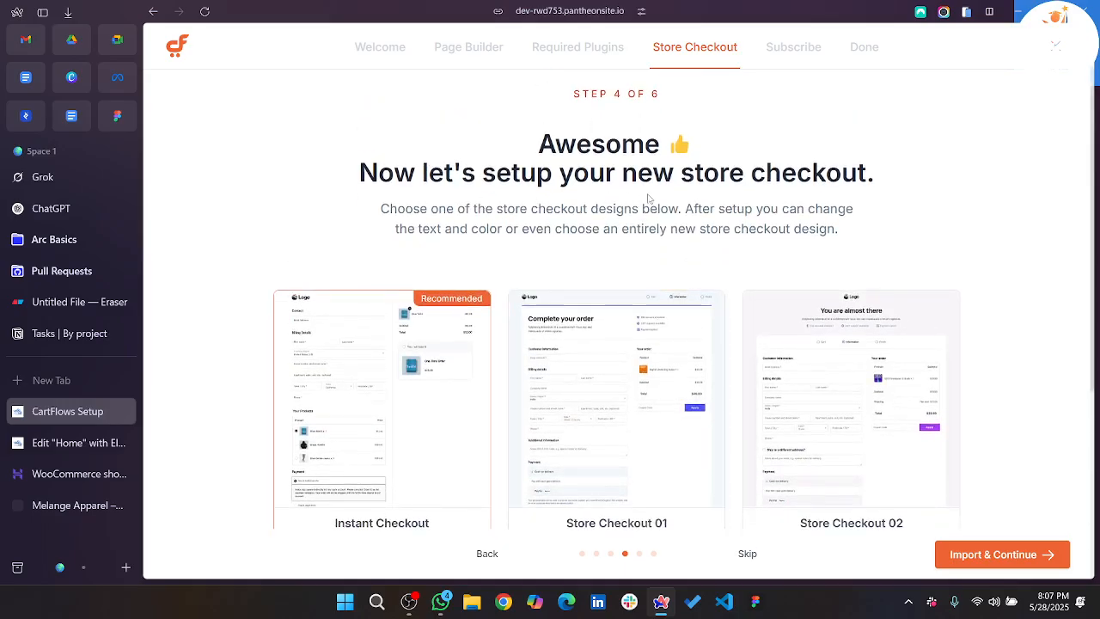
pyautogui.scroll(-1, 708, 183)
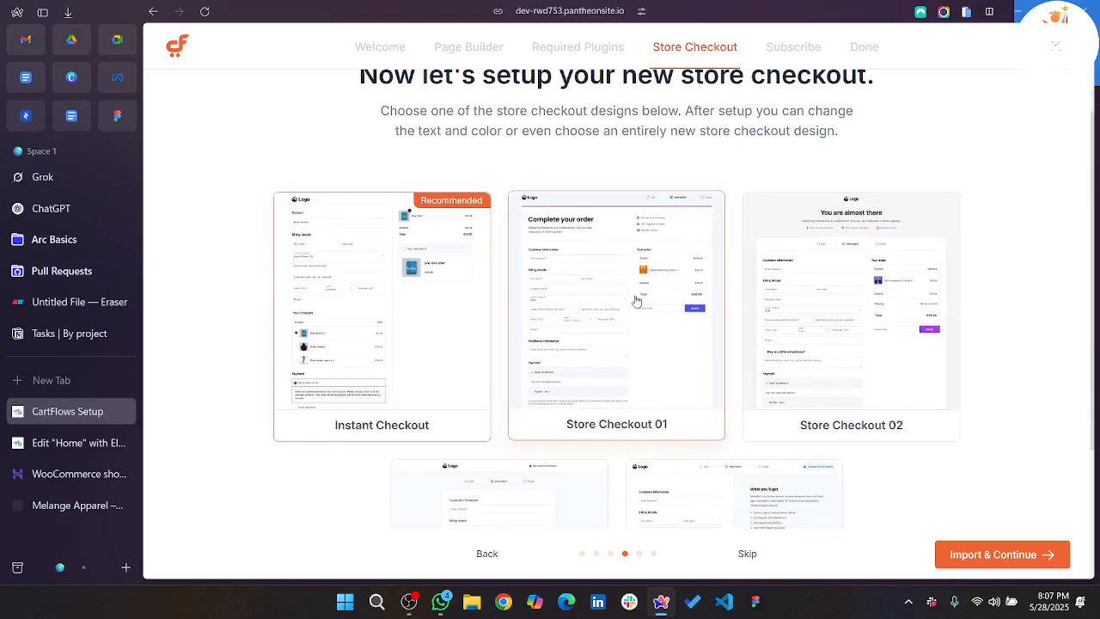
pyautogui.click(636, 301)
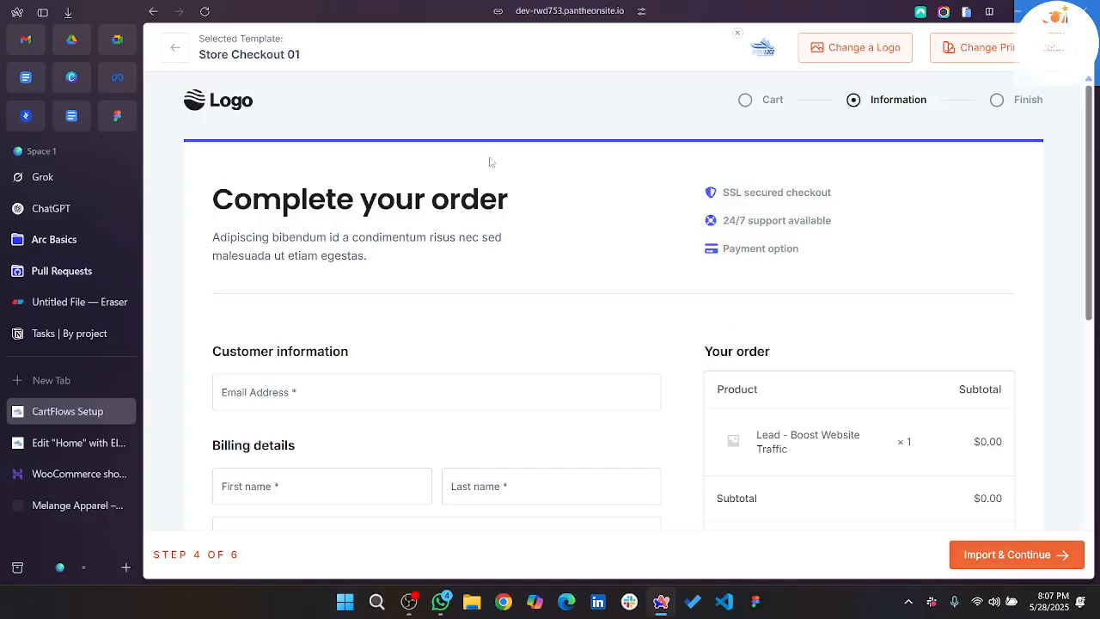
pyautogui.scroll(-8, 365, 334)
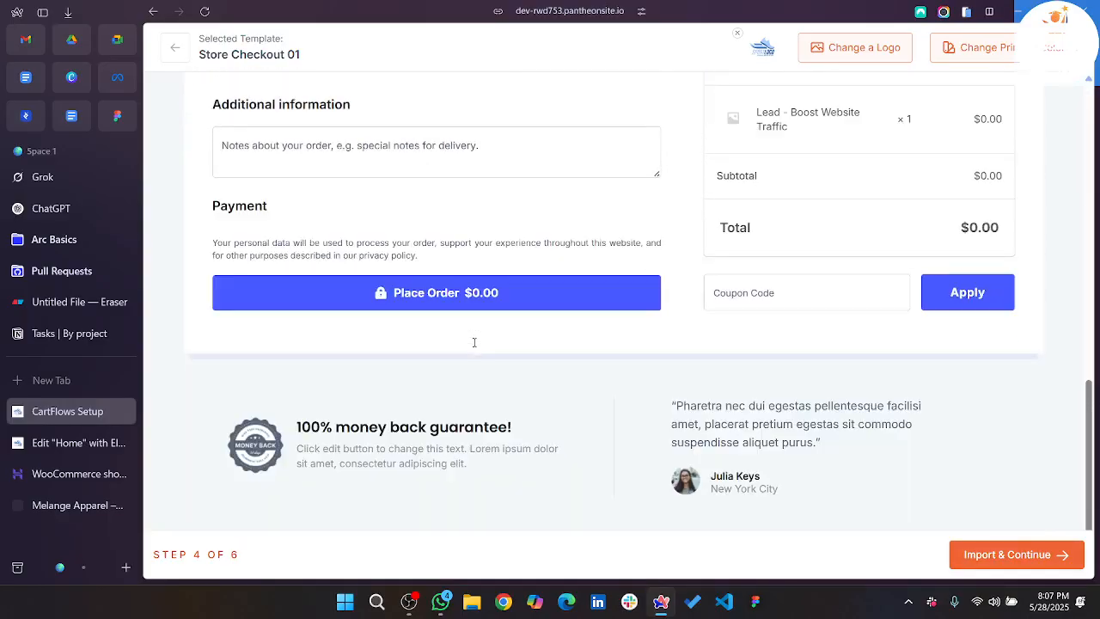
pyautogui.scroll(8, 473, 342)
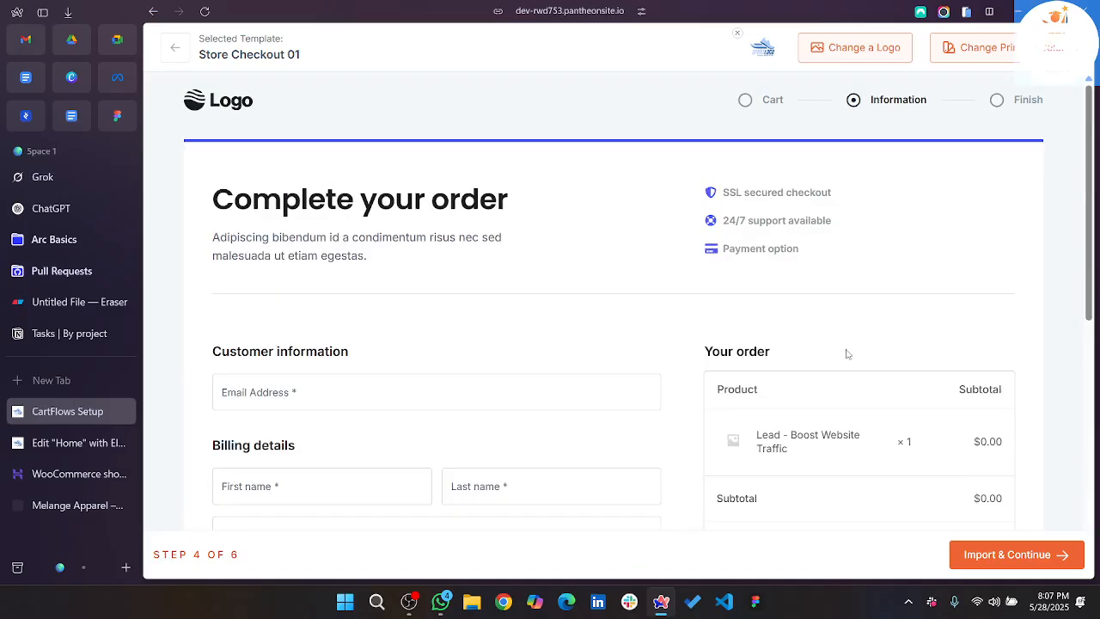
pyautogui.scroll(-3, 779, 503)
pyautogui.scroll(3, 468, 243)
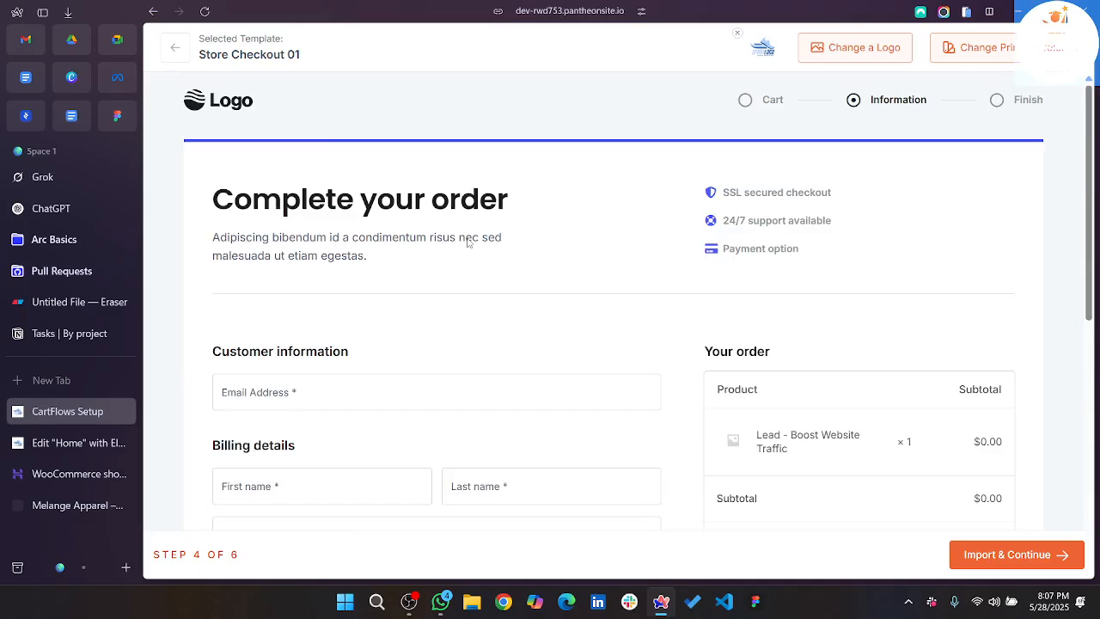
# Go back to the store checkout designs and skip the Store Checkout stage without importing one.
pyautogui.click(176, 49)
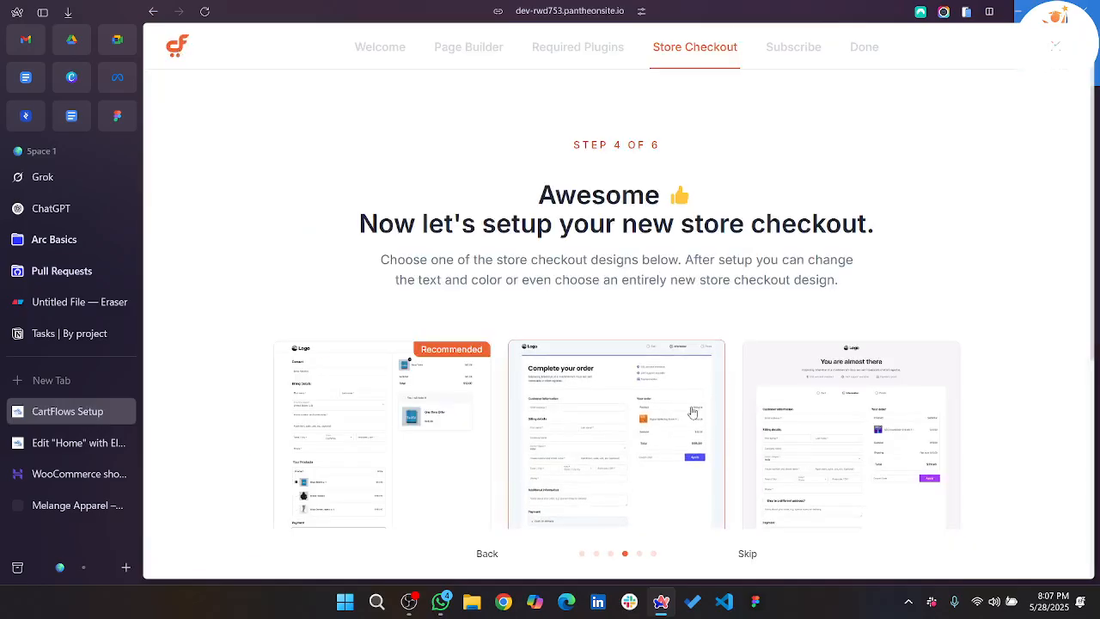
pyautogui.click(746, 557)
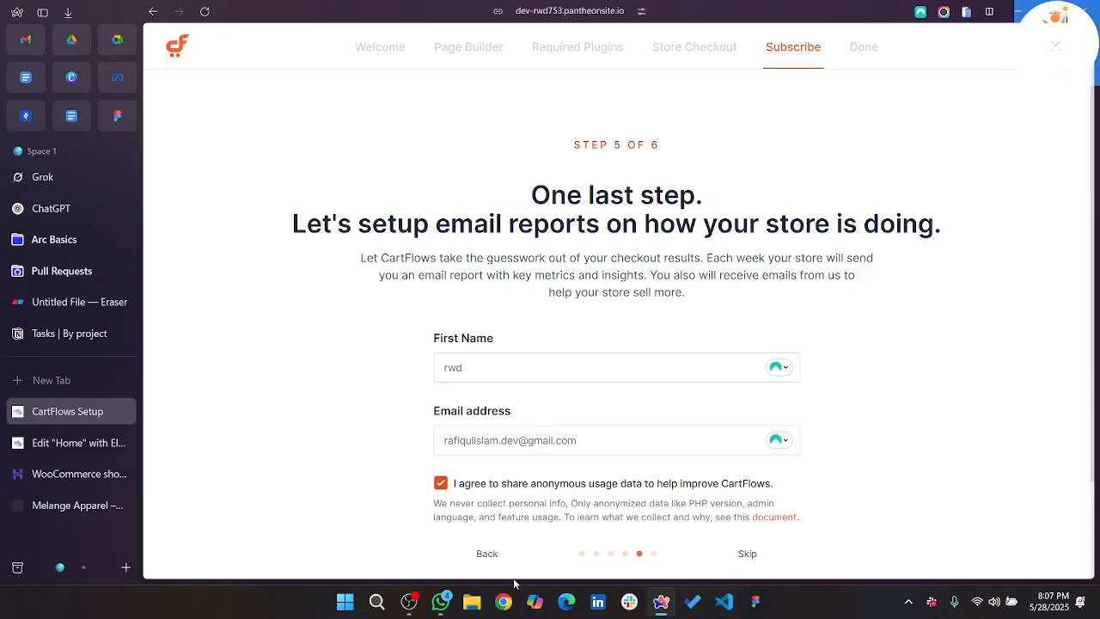
pyautogui.click(101, 447)
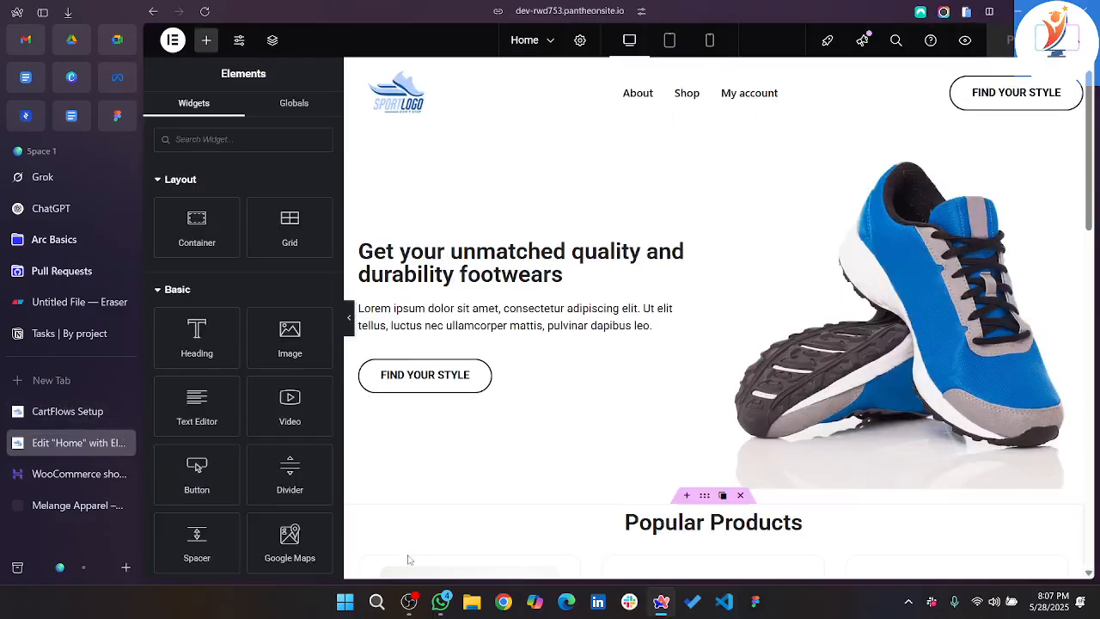
pyautogui.click(409, 601)
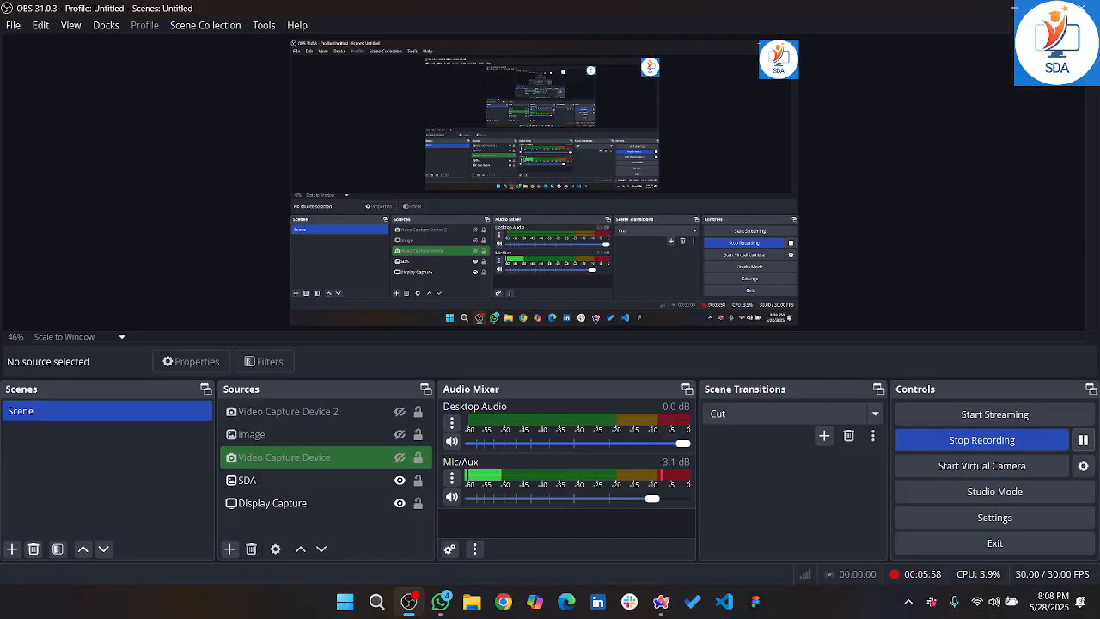
pyautogui.click(1022, 10)
pyautogui.click(1018, 12)
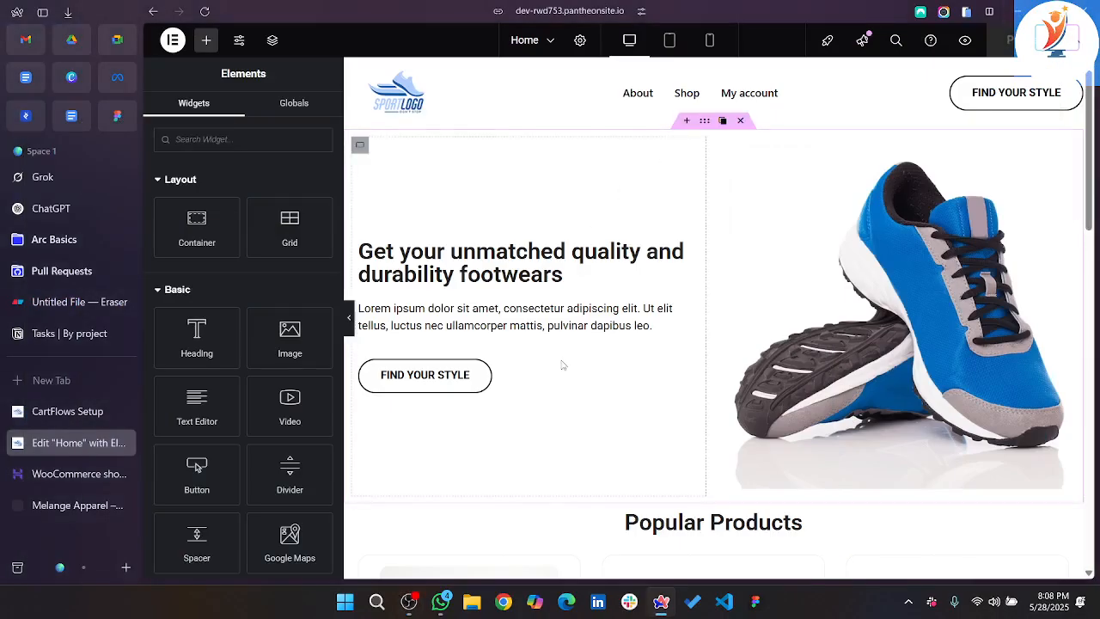
# Return to the CartFlows setup, submit the email reports form with its prefilled details and finish the store setup.
pyautogui.click(80, 411)
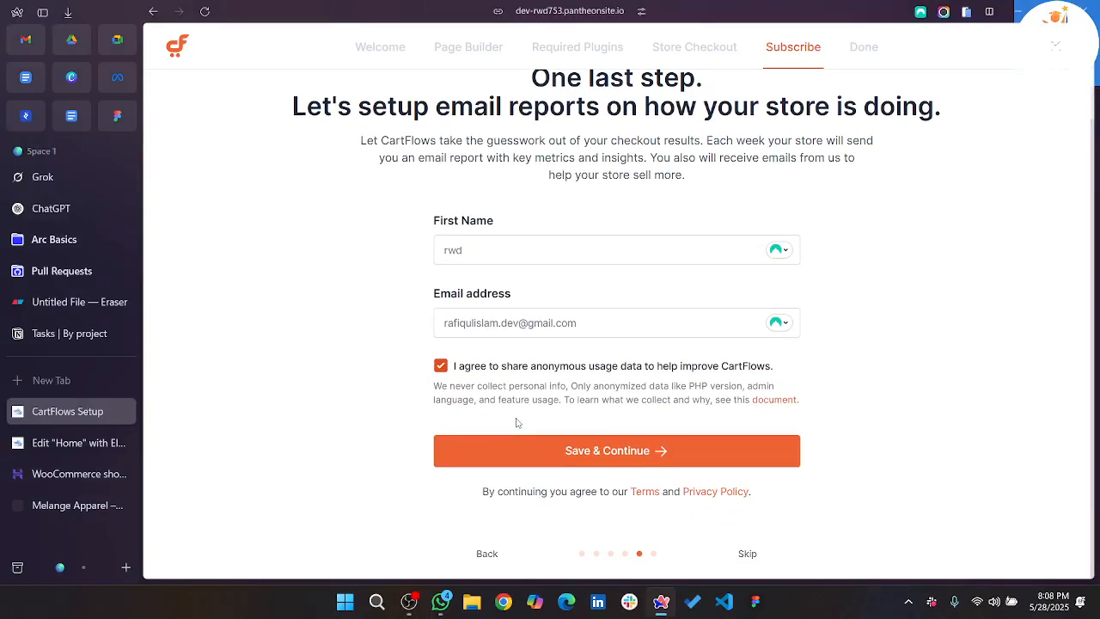
pyautogui.click(620, 453)
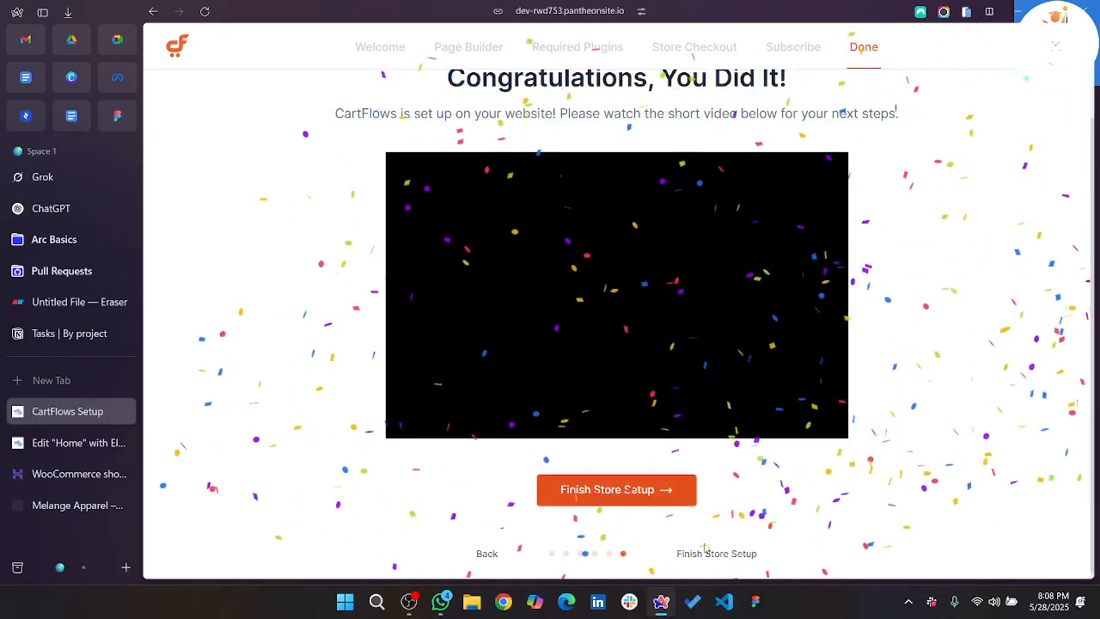
pyautogui.click(729, 558)
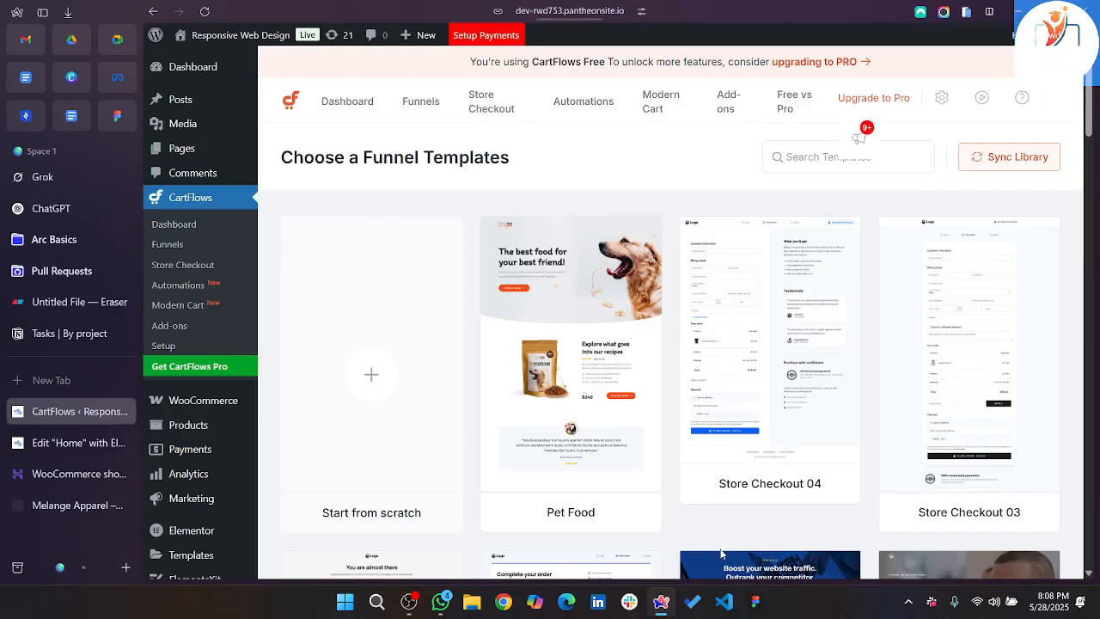
# Browse the CartFlows funnel templates and examine the landing page preview of the Pet Food funnel.
pyautogui.scroll(-1, 576, 413)
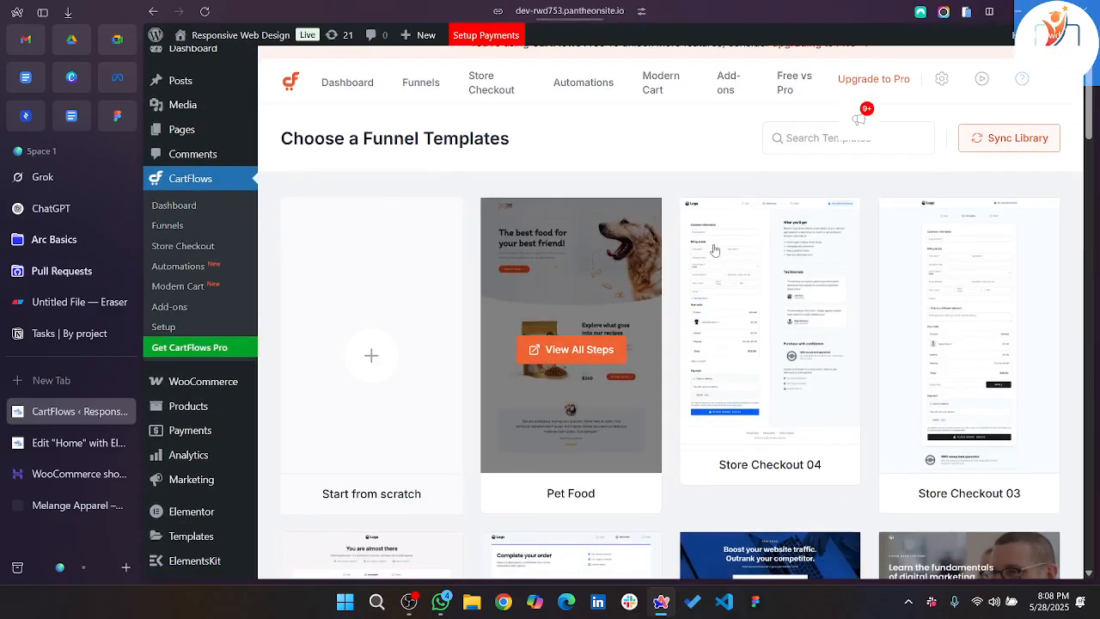
pyautogui.scroll(-1, 821, 324)
pyautogui.scroll(-4, 821, 325)
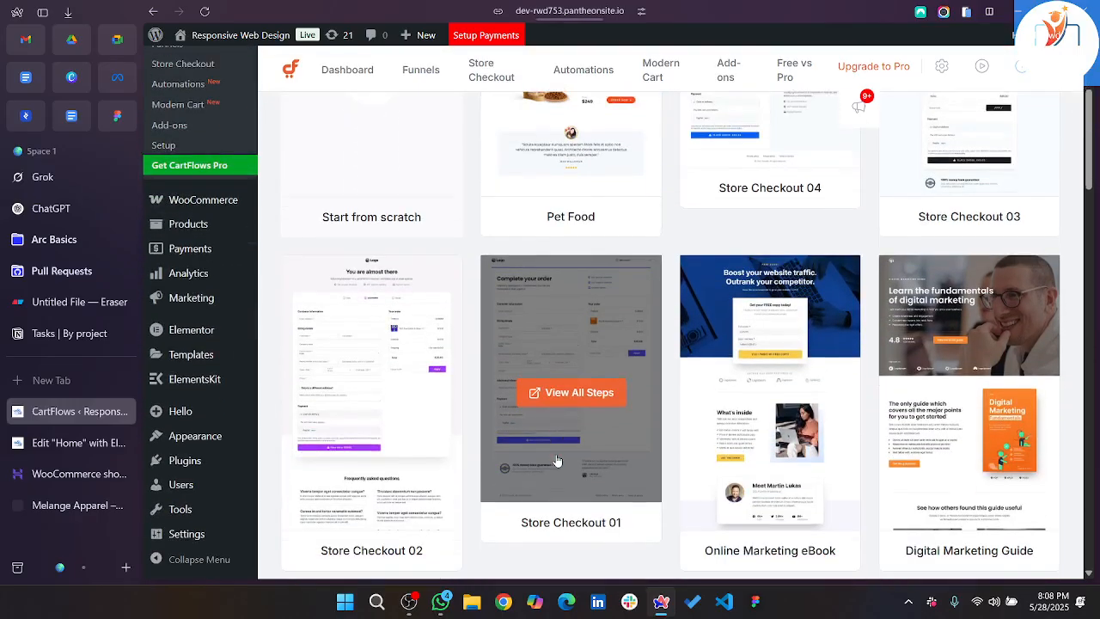
pyautogui.scroll(6, 781, 261)
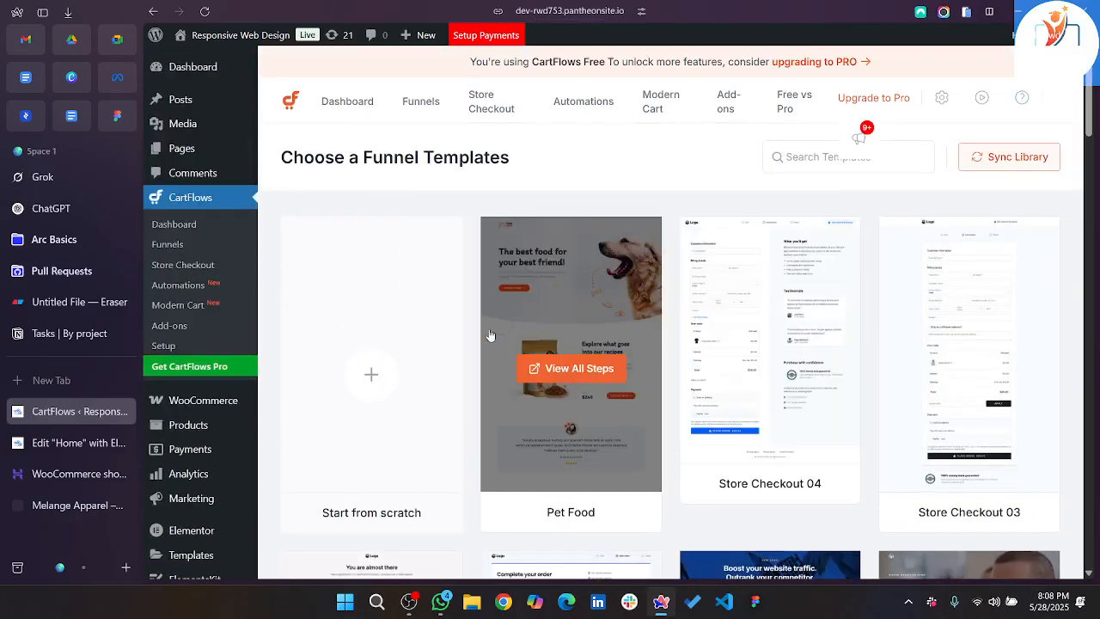
pyautogui.click(588, 379)
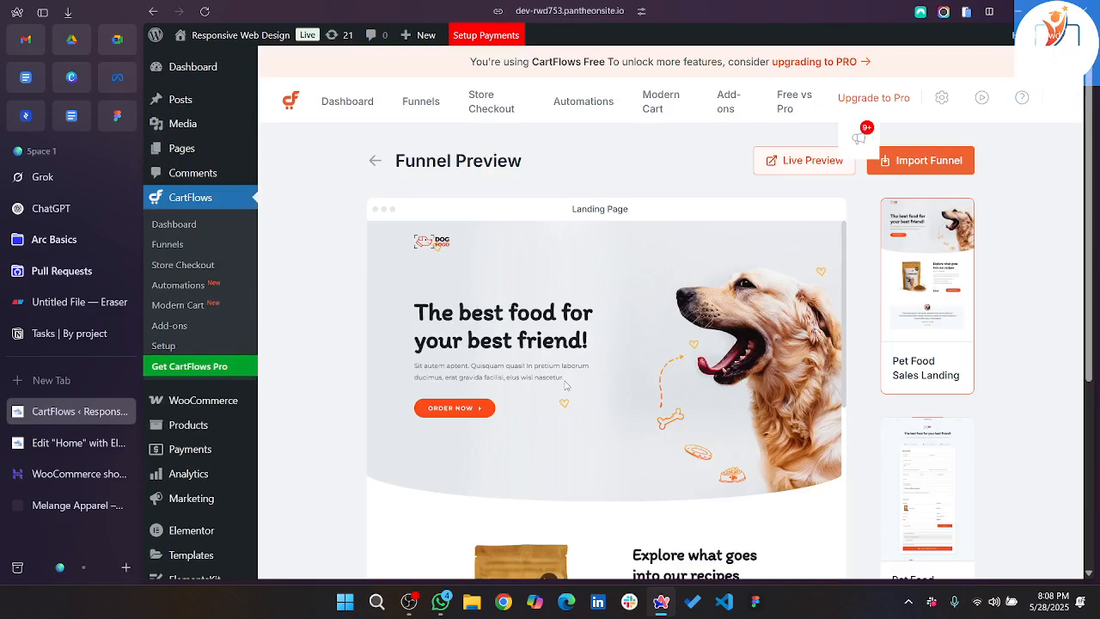
pyautogui.scroll(-5, 653, 349)
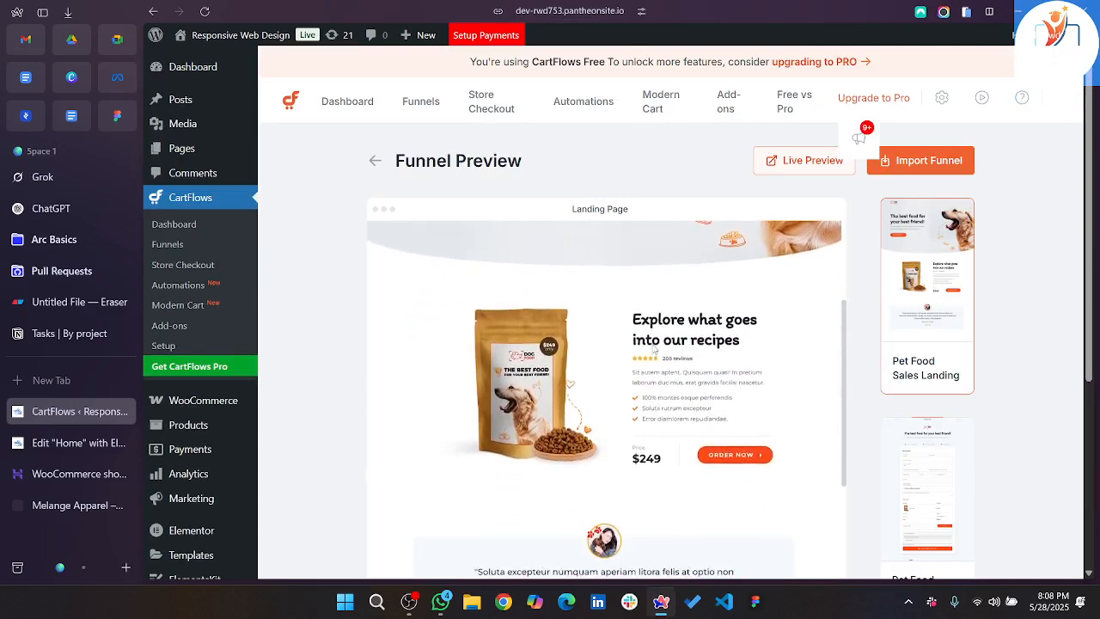
# Examine the rest of the Pet Food landing page preview through to its closing section.
pyautogui.scroll(-2, 653, 348)
pyautogui.scroll(3, 653, 348)
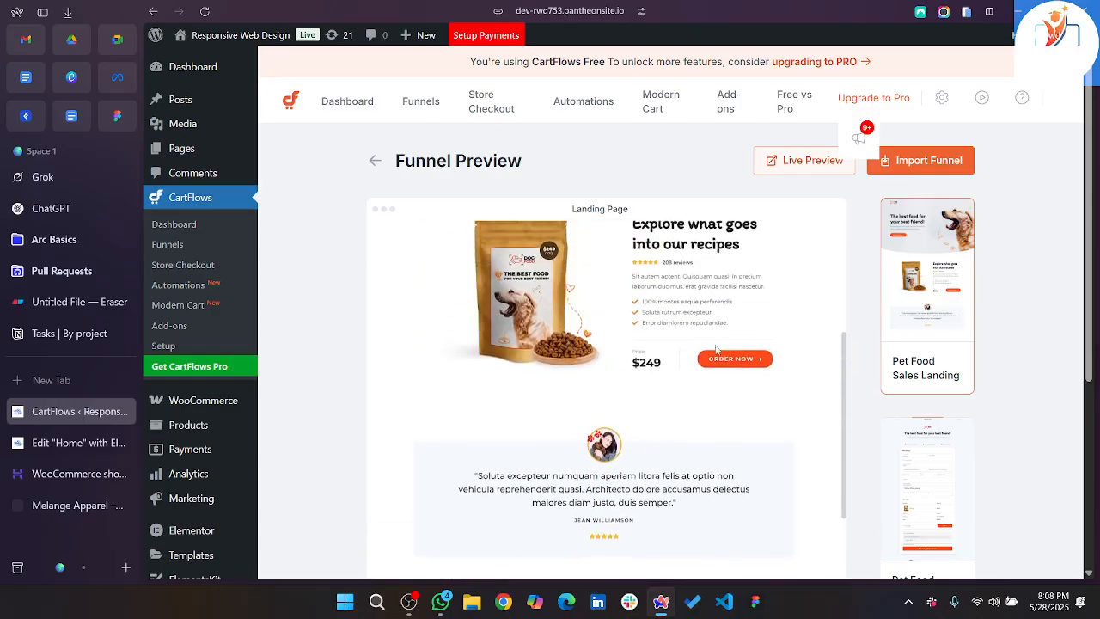
pyautogui.scroll(-6, 629, 390)
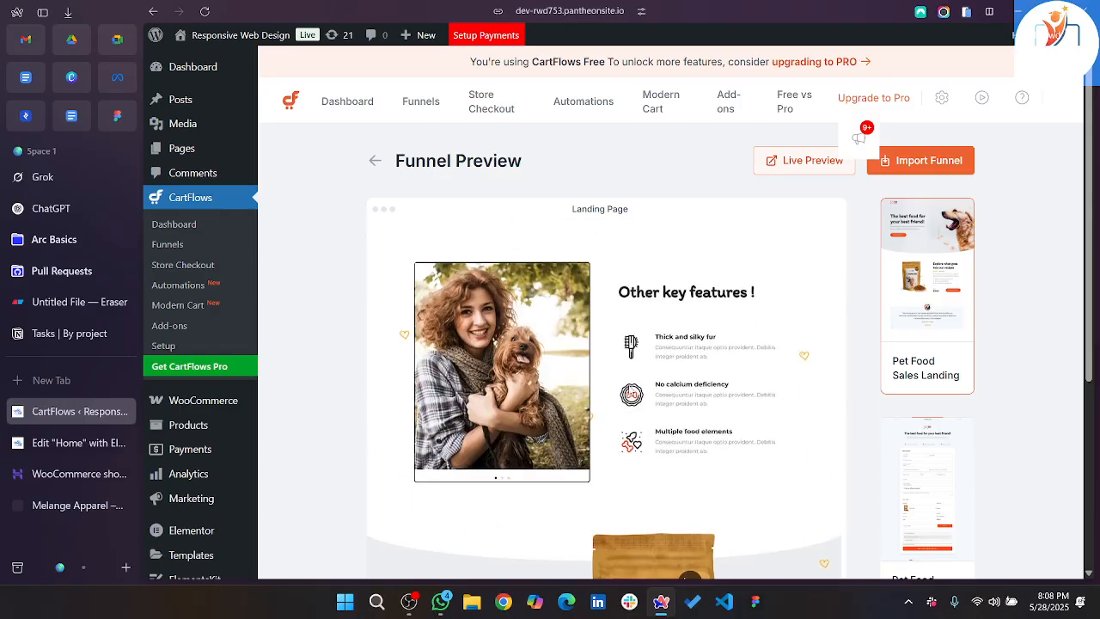
pyautogui.scroll(-3, 693, 401)
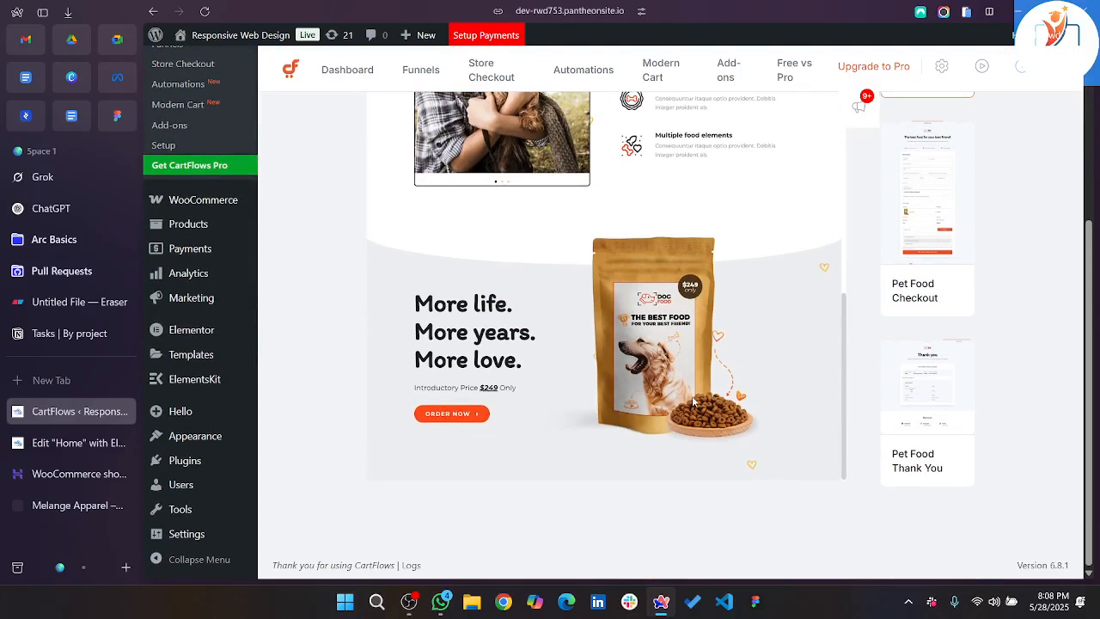
pyautogui.scroll(-3, 692, 401)
pyautogui.scroll(12, 693, 401)
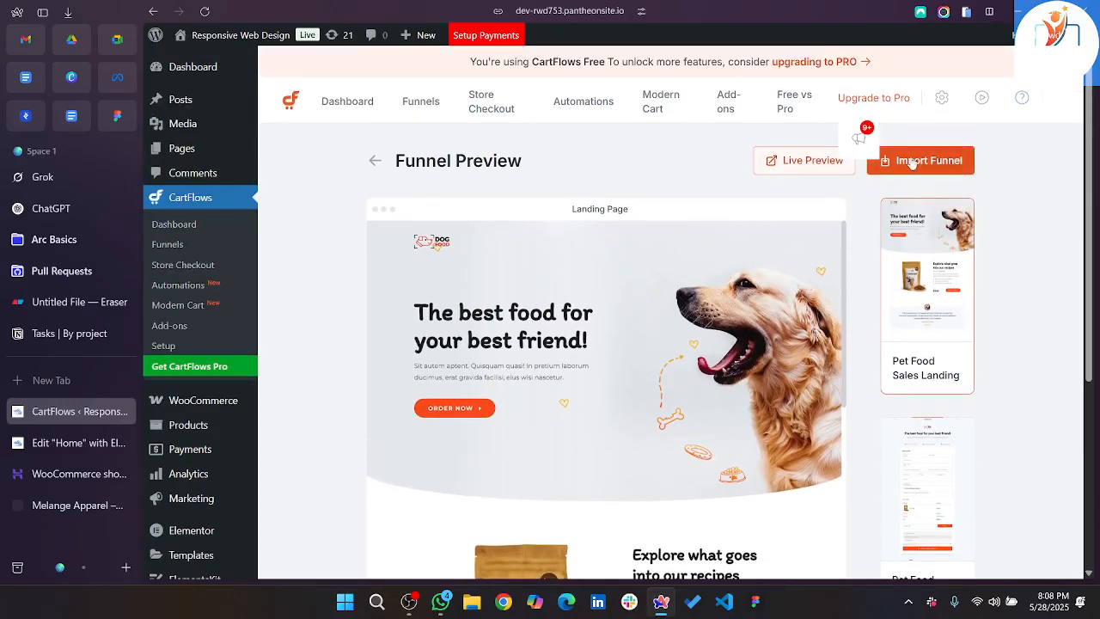
# Import the Pet Food funnel with its name left blank and review its funnel steps.
pyautogui.click(912, 163)
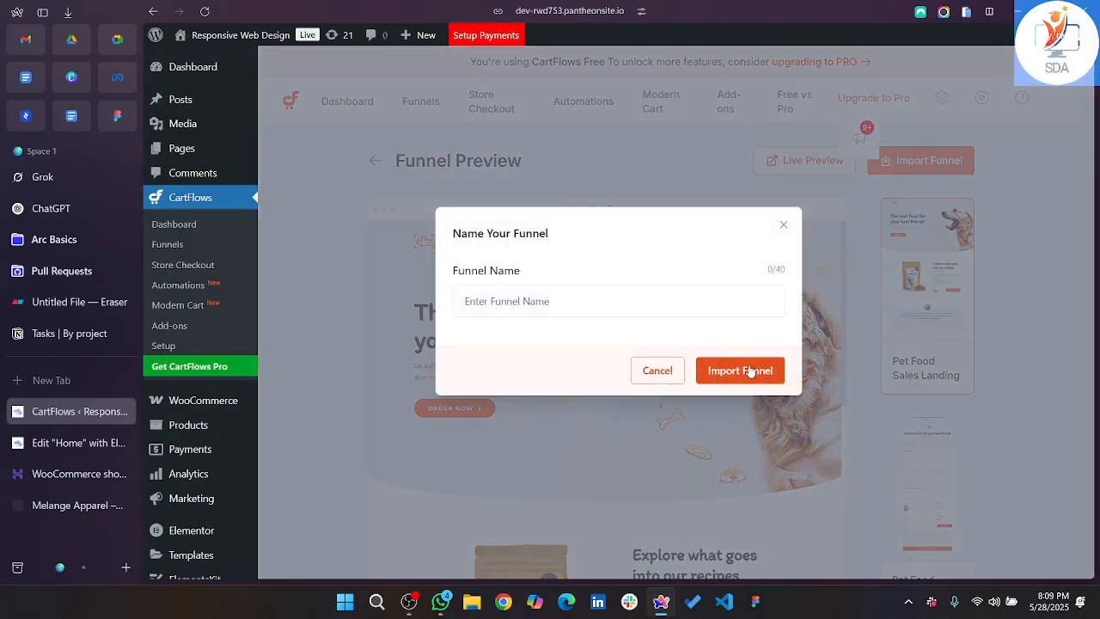
pyautogui.click(750, 371)
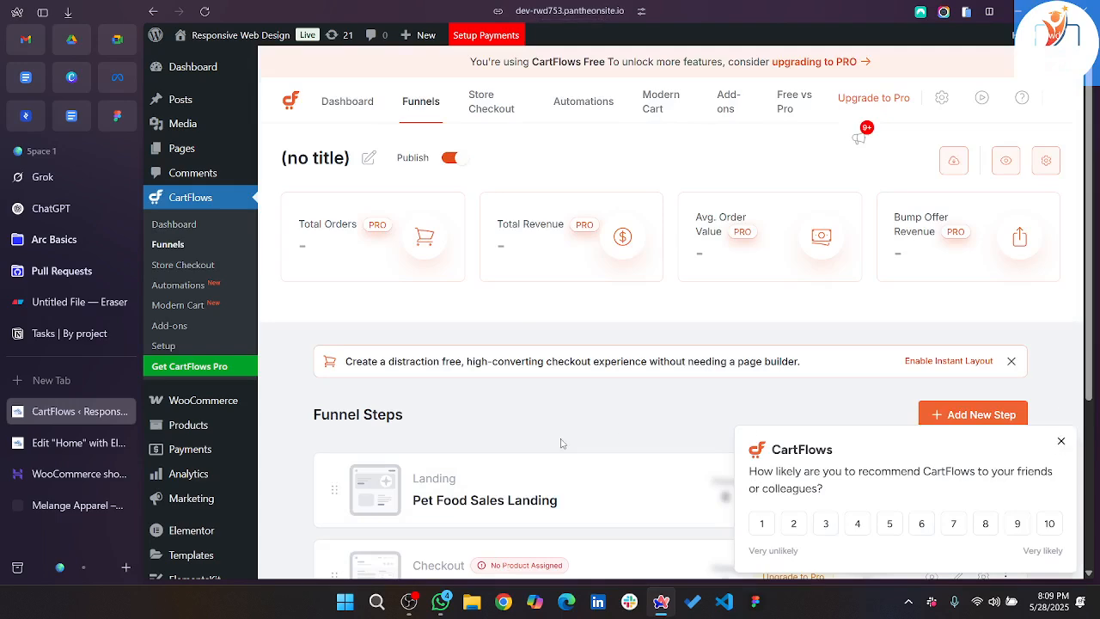
pyautogui.scroll(-3, 856, 467)
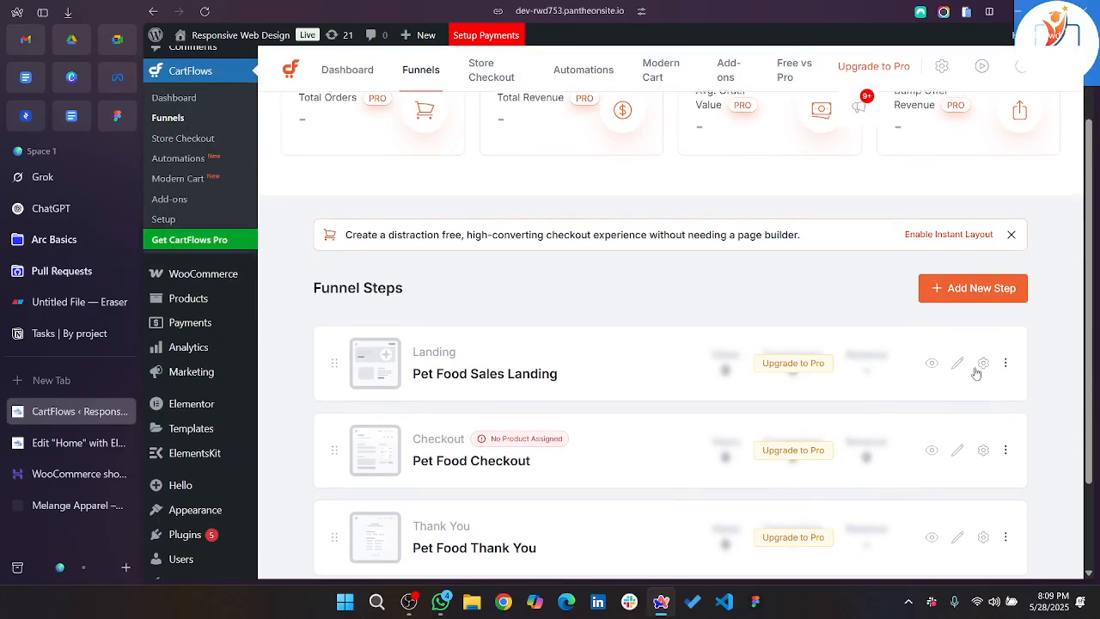
pyautogui.scroll(-2, 480, 394)
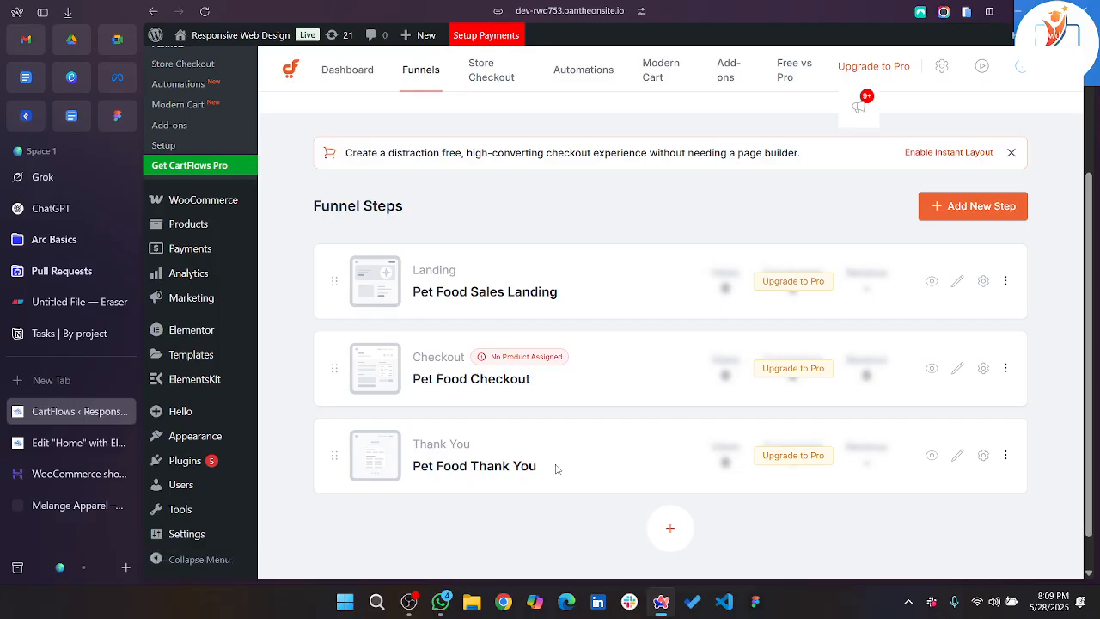
# View the published Pet Food Sales Landing page in full and return to the funnel's step list.
pyautogui.click(935, 282)
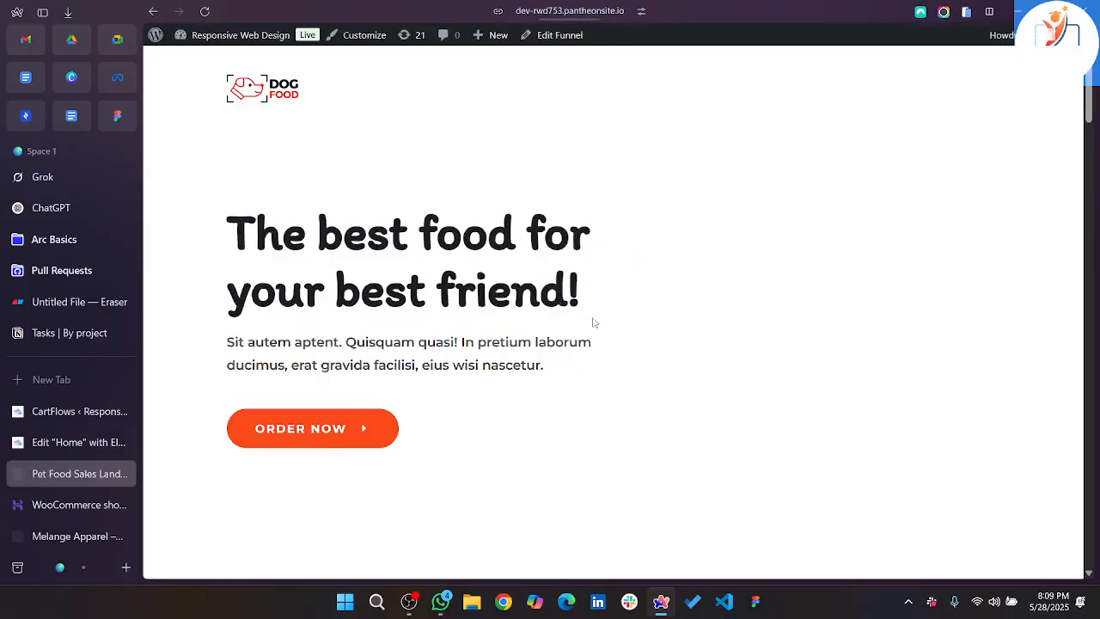
pyautogui.scroll(-15, 664, 340)
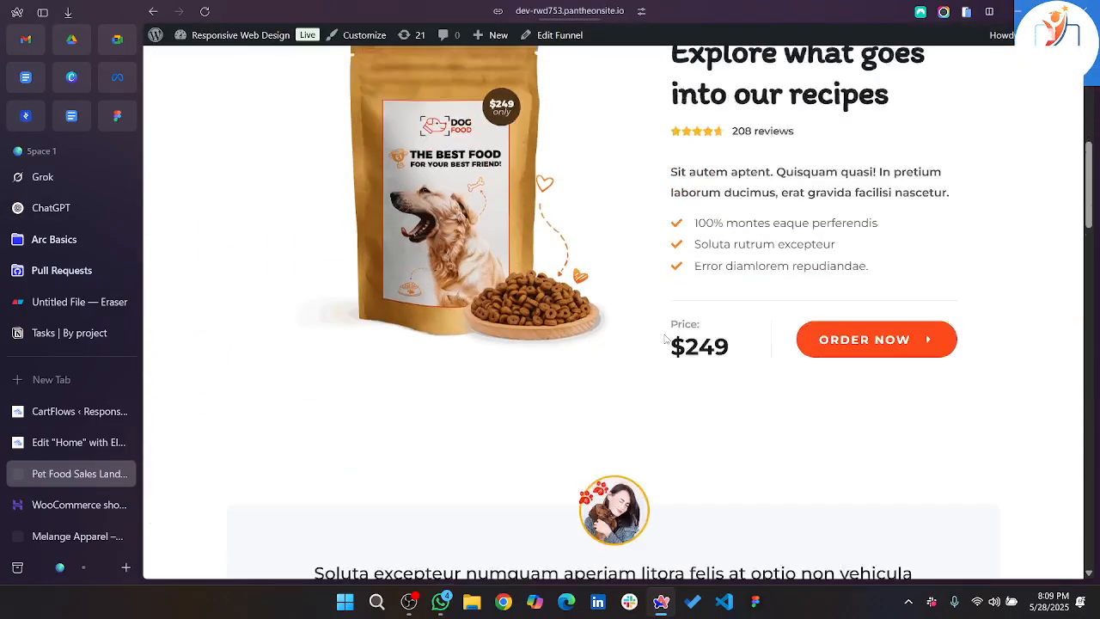
pyautogui.scroll(-15, 665, 340)
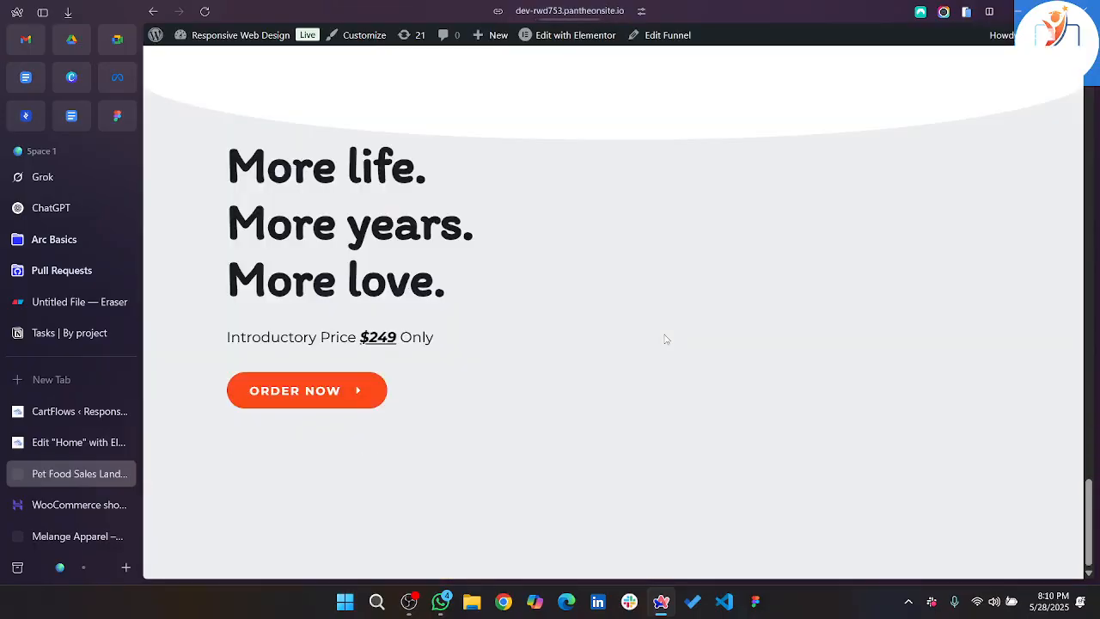
pyautogui.scroll(20, 665, 340)
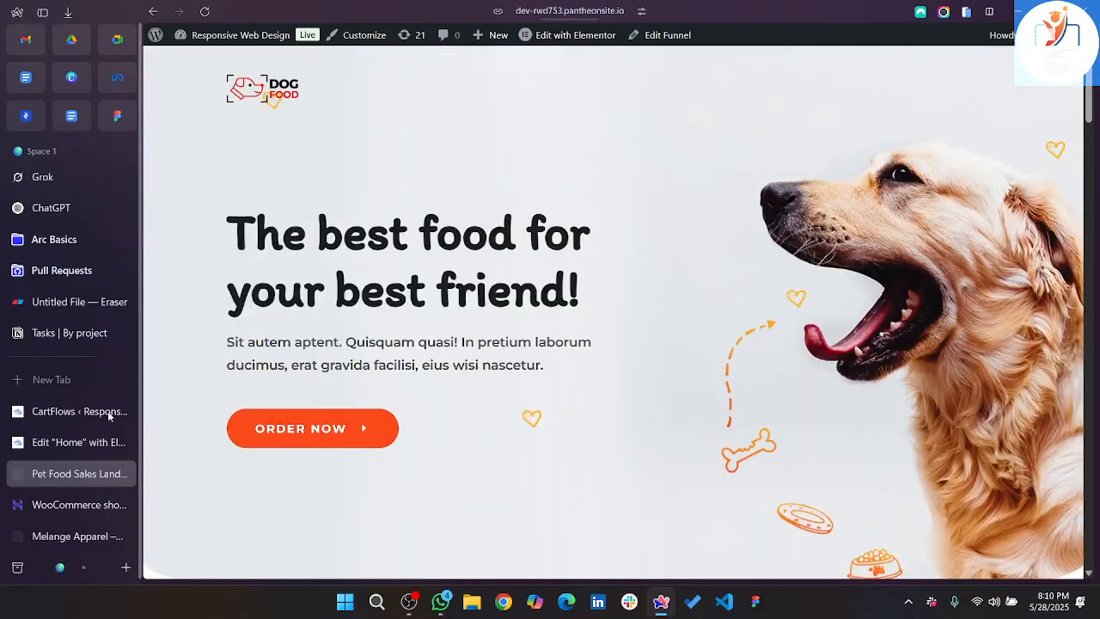
pyautogui.click(62, 445)
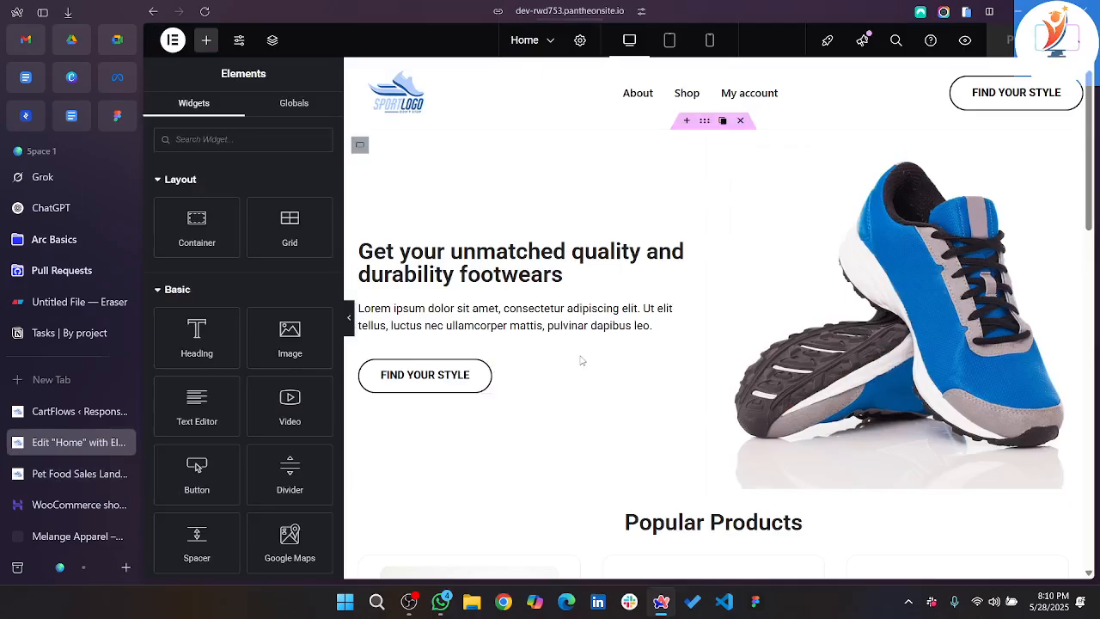
pyautogui.click(63, 415)
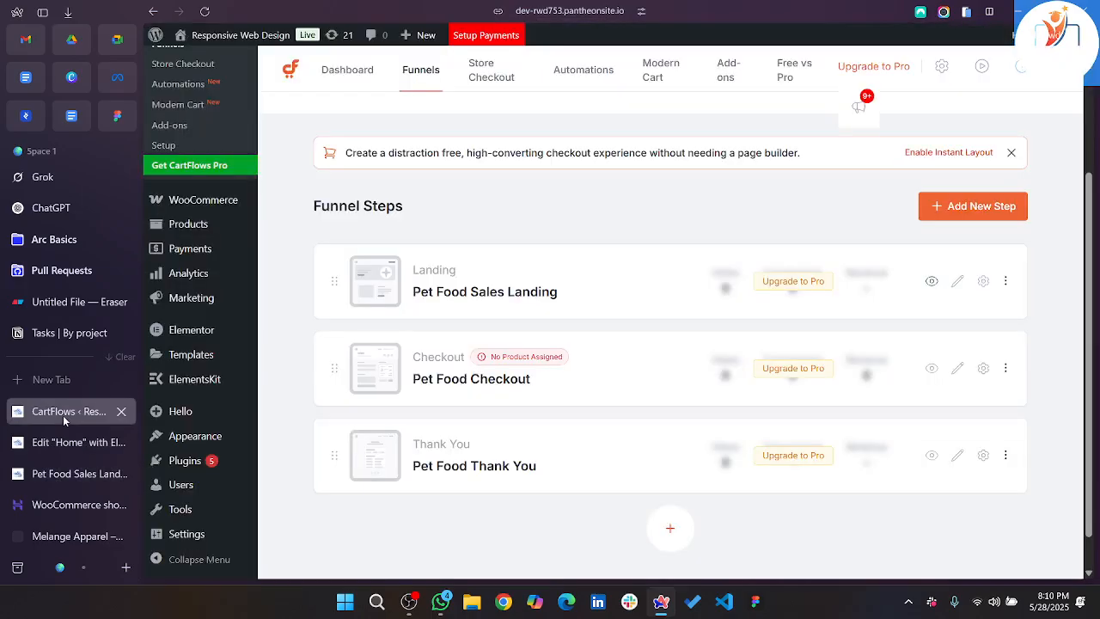
# Delete the Pet Food Sales Landing step from the funnel and dismiss the instant layout notice.
pyautogui.click(1005, 281)
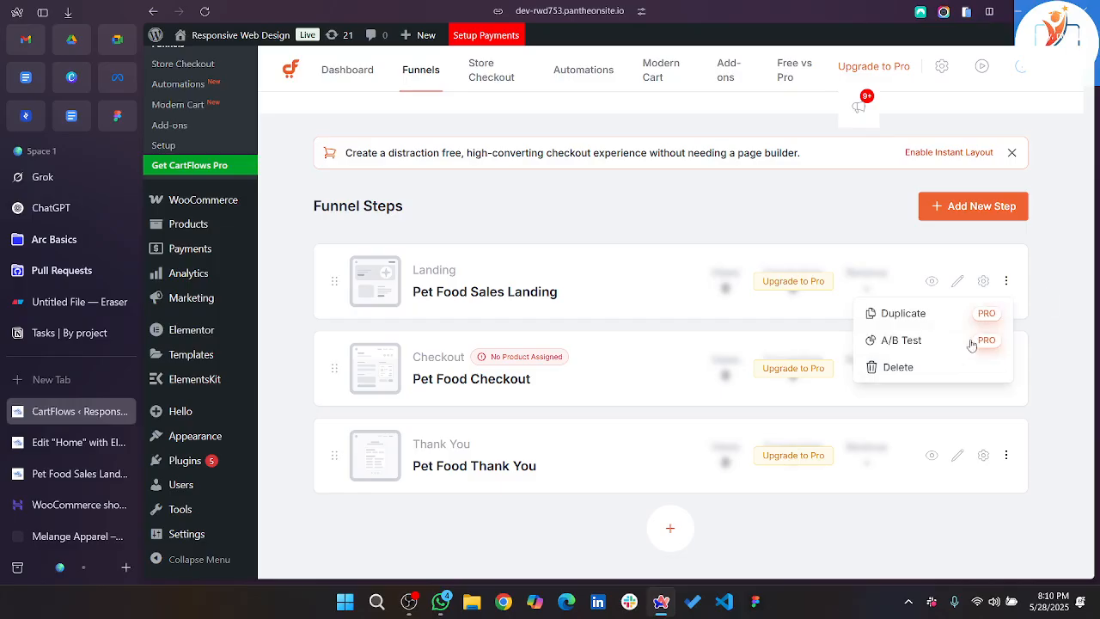
pyautogui.click(894, 369)
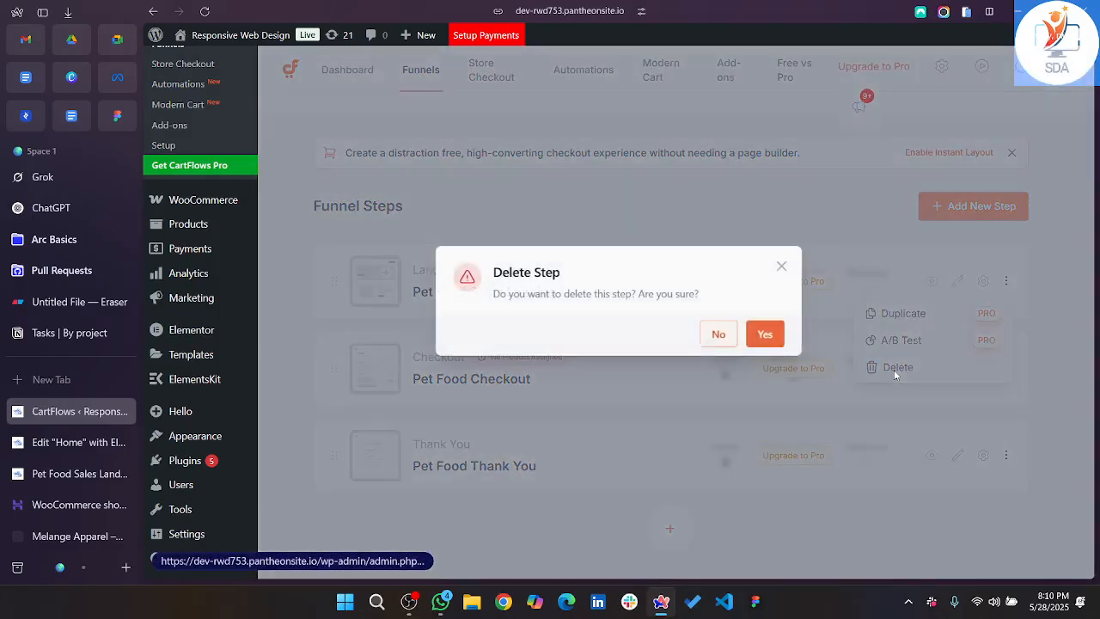
pyautogui.click(765, 334)
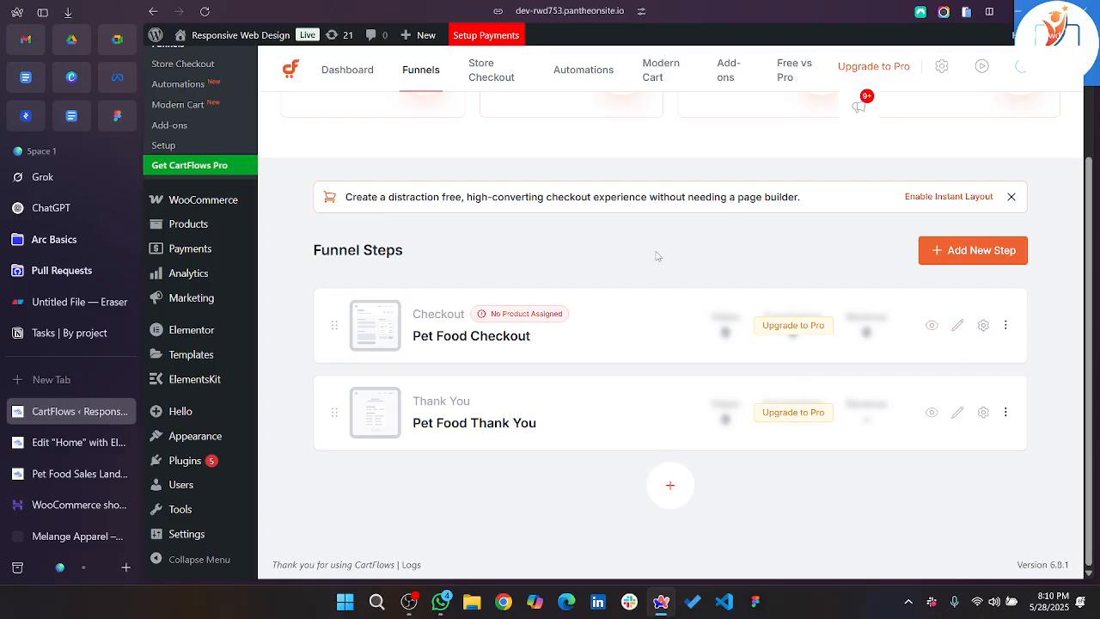
pyautogui.scroll(3, 656, 252)
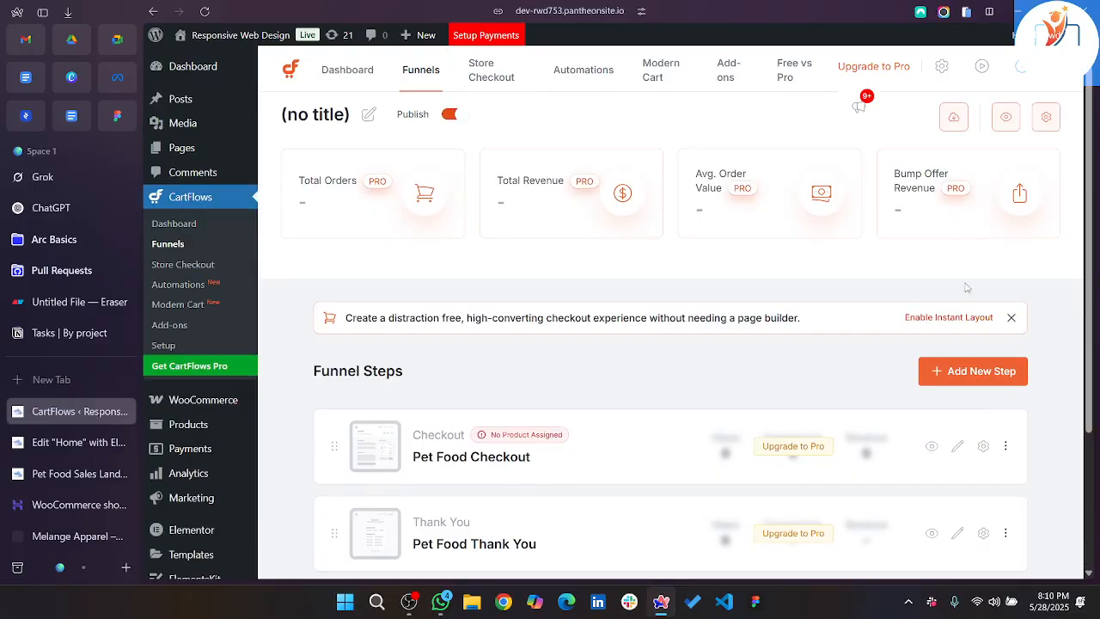
pyautogui.click(1012, 317)
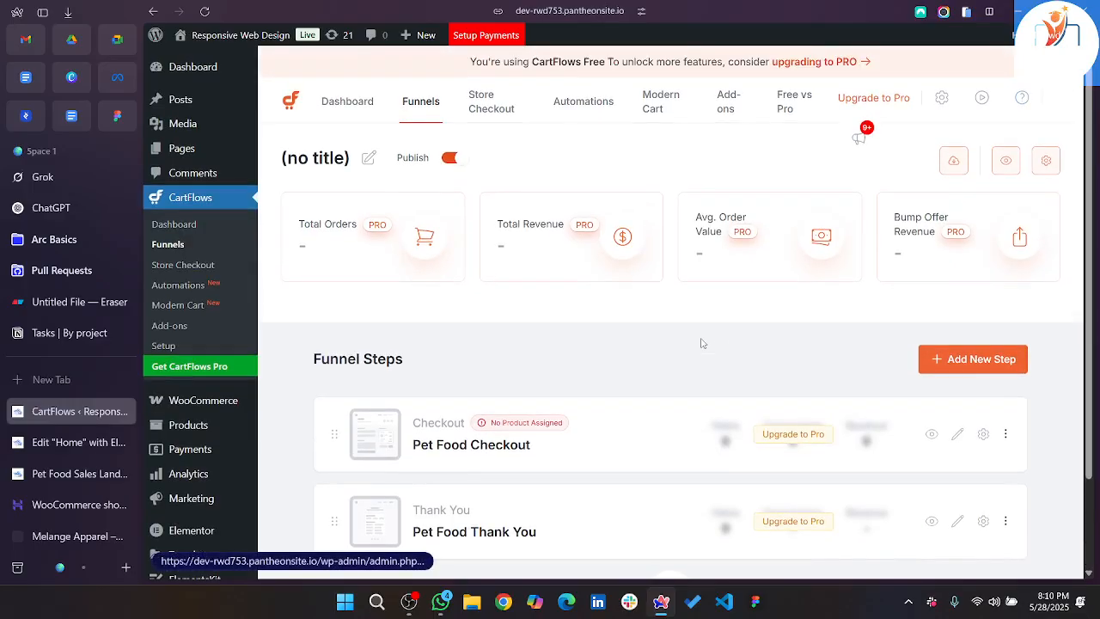
# Examine the Instant Layout options in the funnel settings by briefly enabling them, and leave the settings without saving.
pyautogui.click(1044, 162)
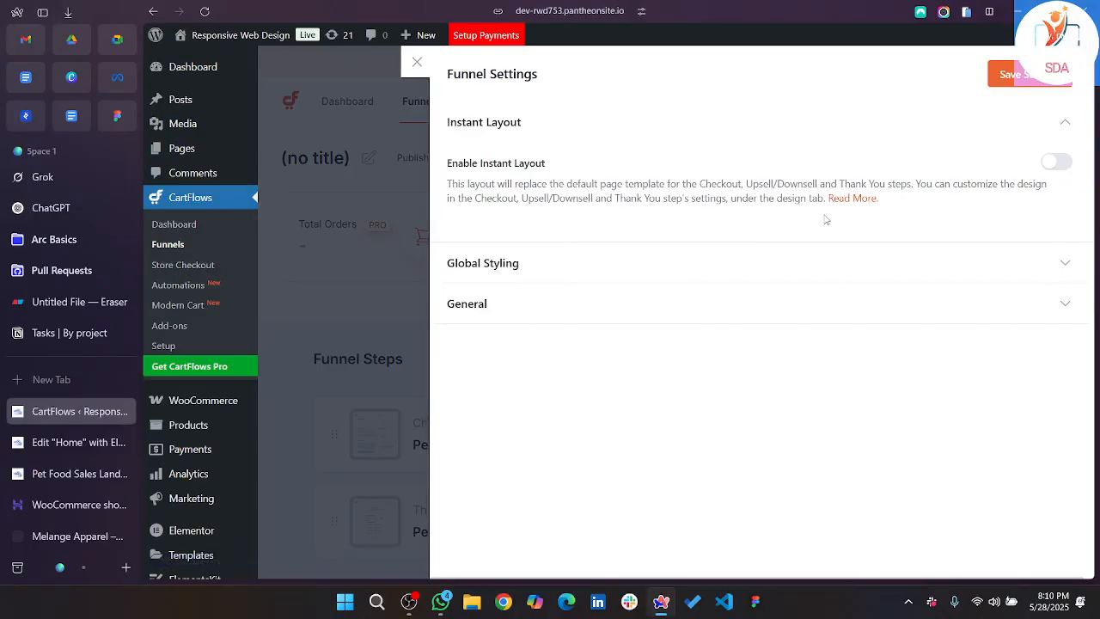
pyautogui.click(1046, 168)
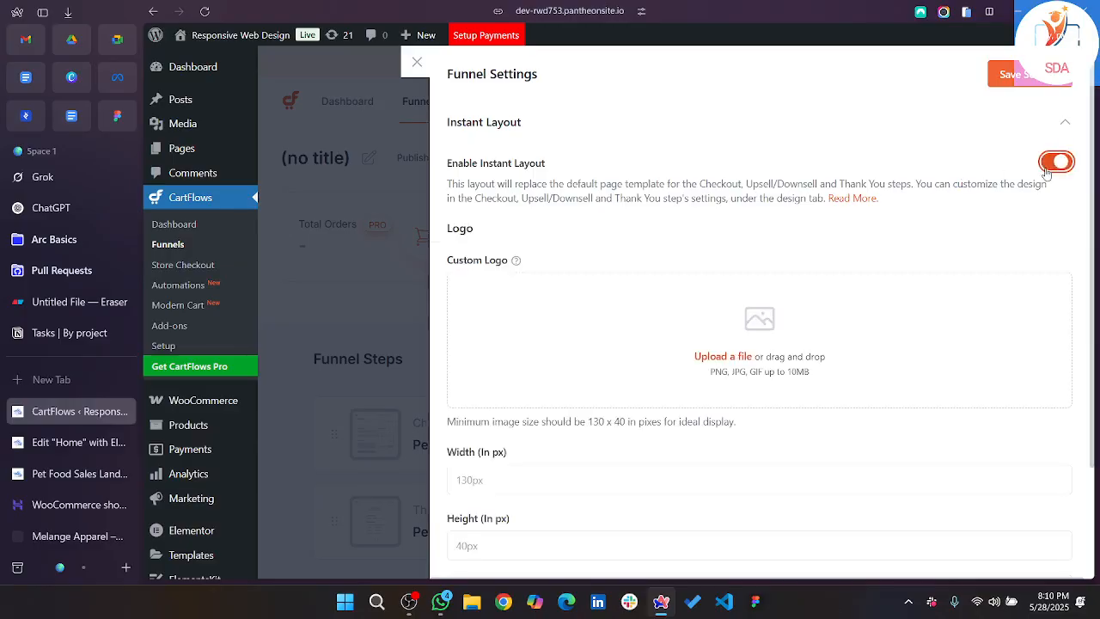
pyautogui.scroll(-2, 776, 314)
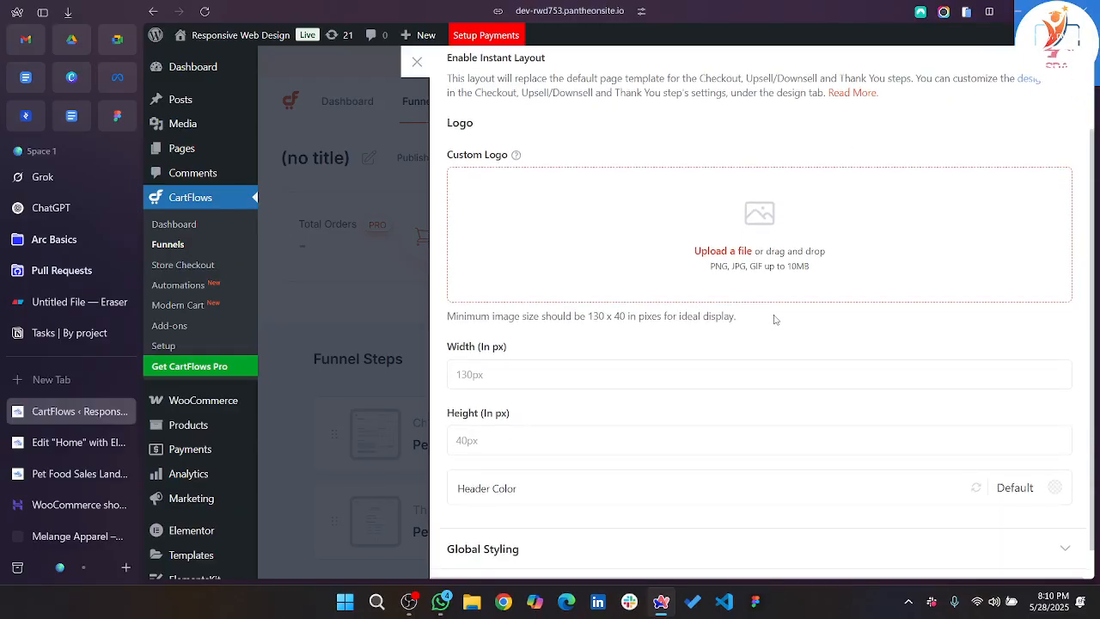
pyautogui.scroll(2, 774, 319)
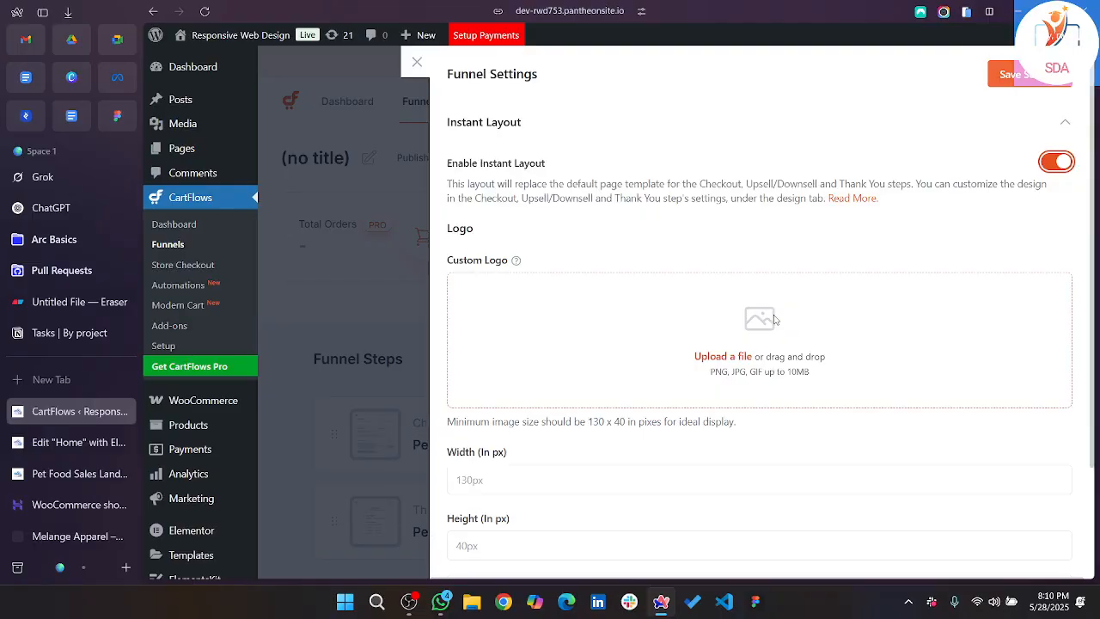
pyautogui.scroll(-2, 774, 318)
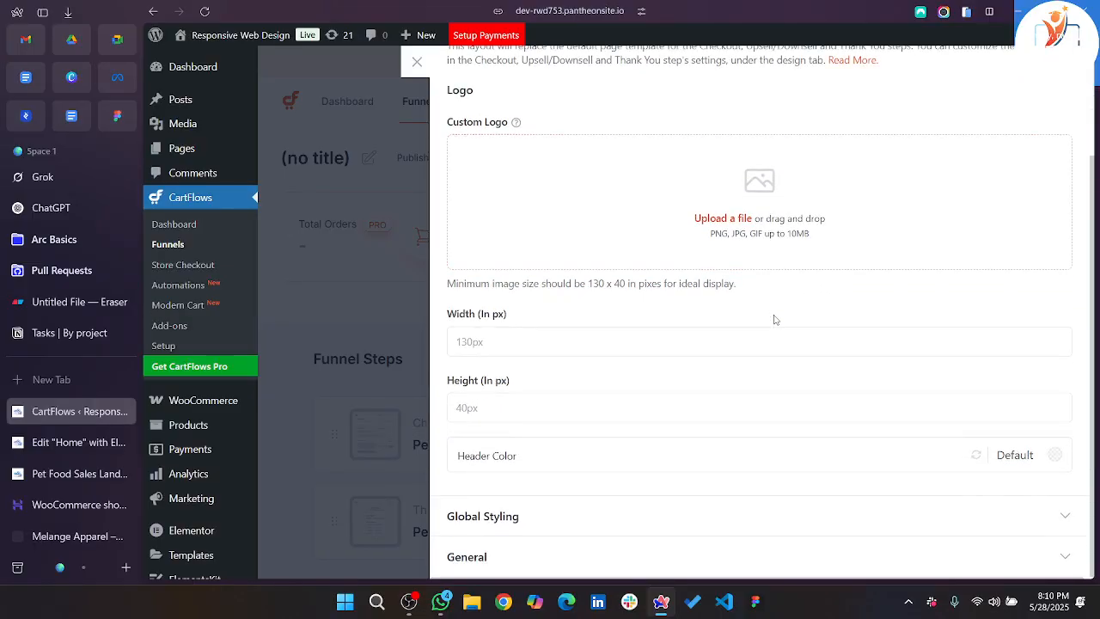
pyautogui.scroll(2, 774, 319)
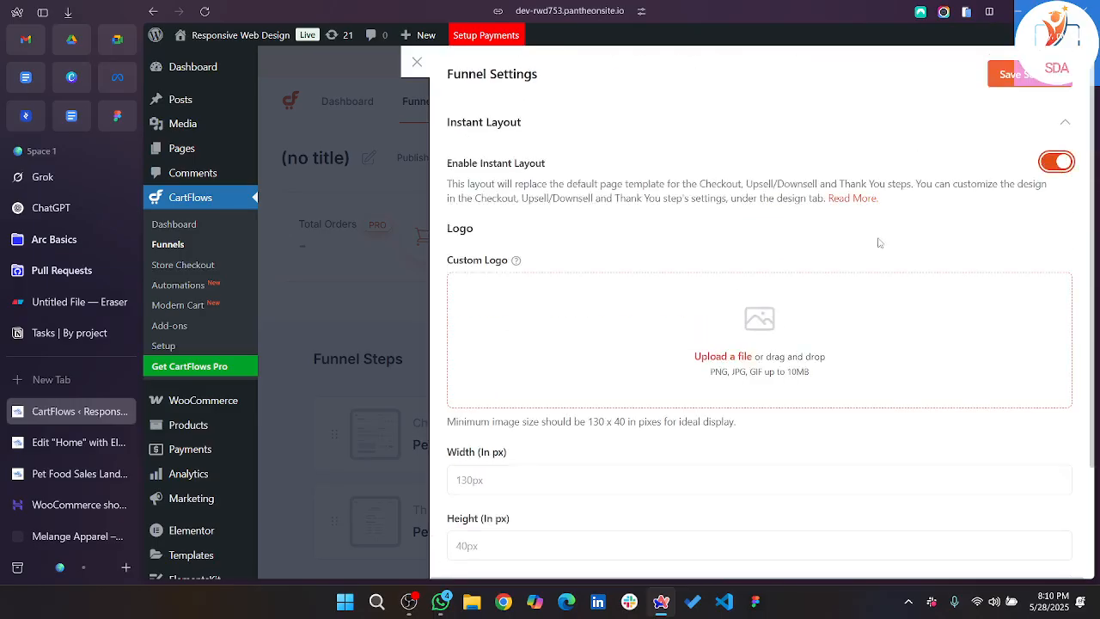
pyautogui.click(1047, 163)
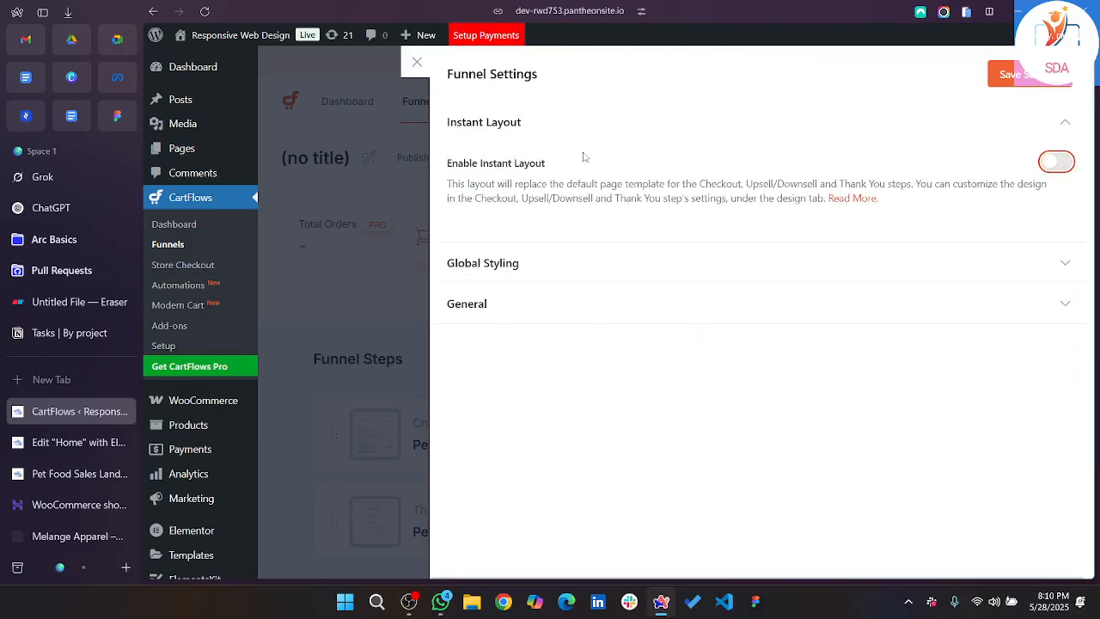
pyautogui.click(417, 62)
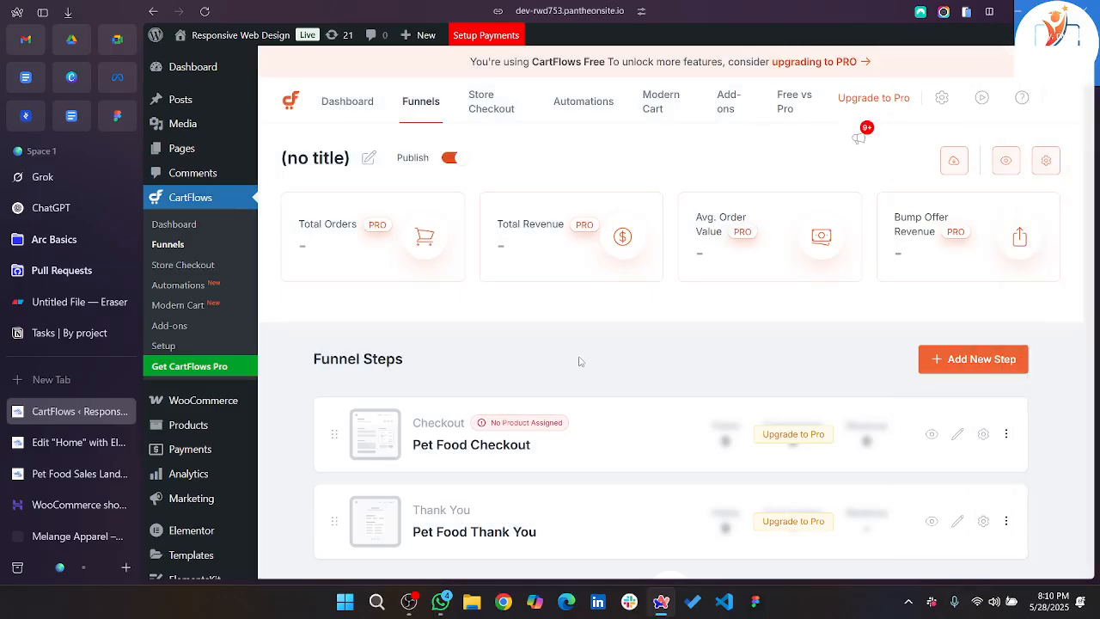
# Find Nike Sport Shoe (#93) with the search "spo" and add it to the Pet Food Checkout step's products.
pyautogui.click(984, 431)
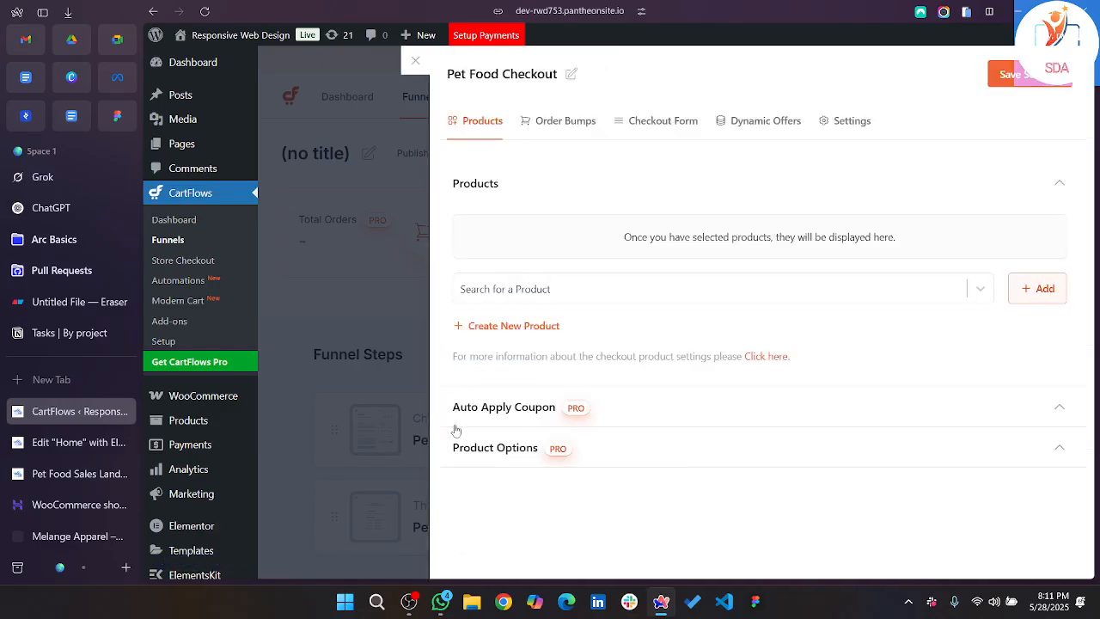
pyautogui.click(734, 299)
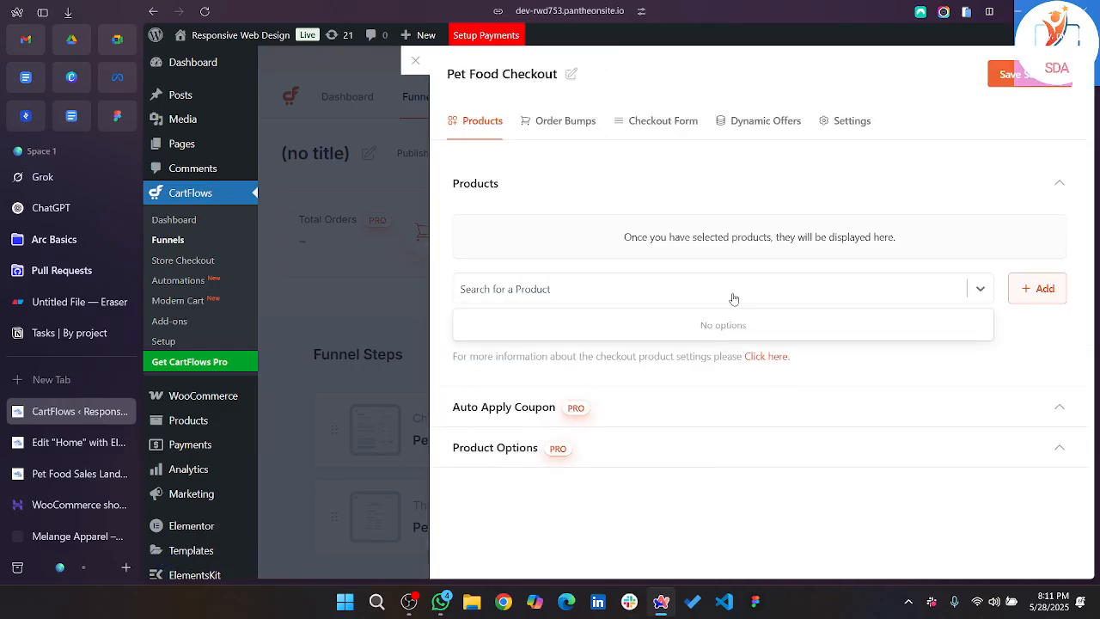
pyautogui.write('spo')
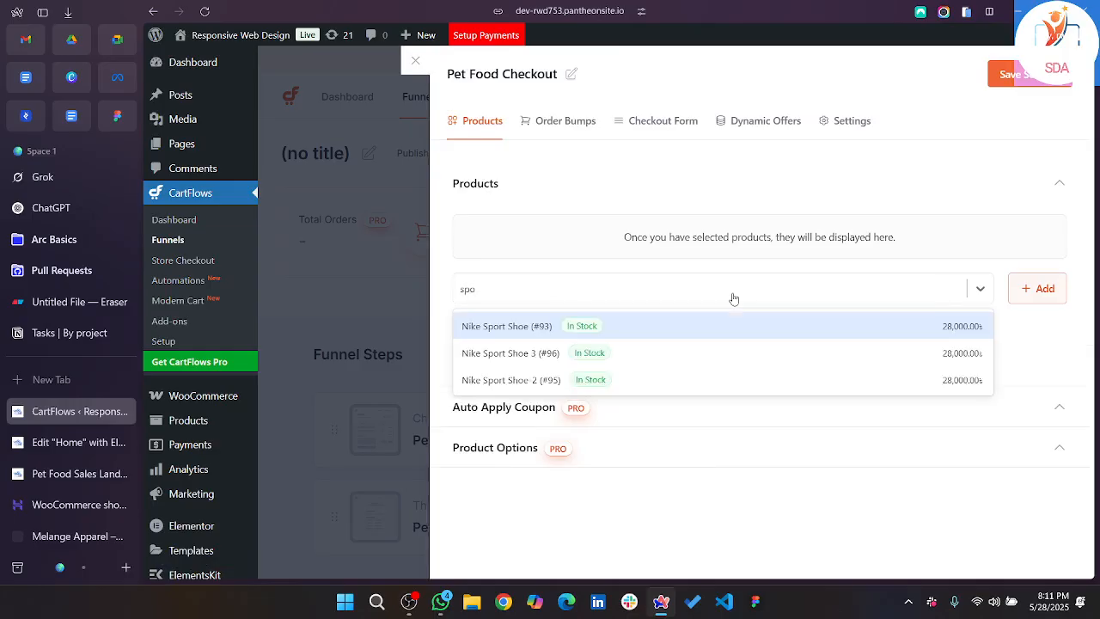
pyautogui.click(507, 337)
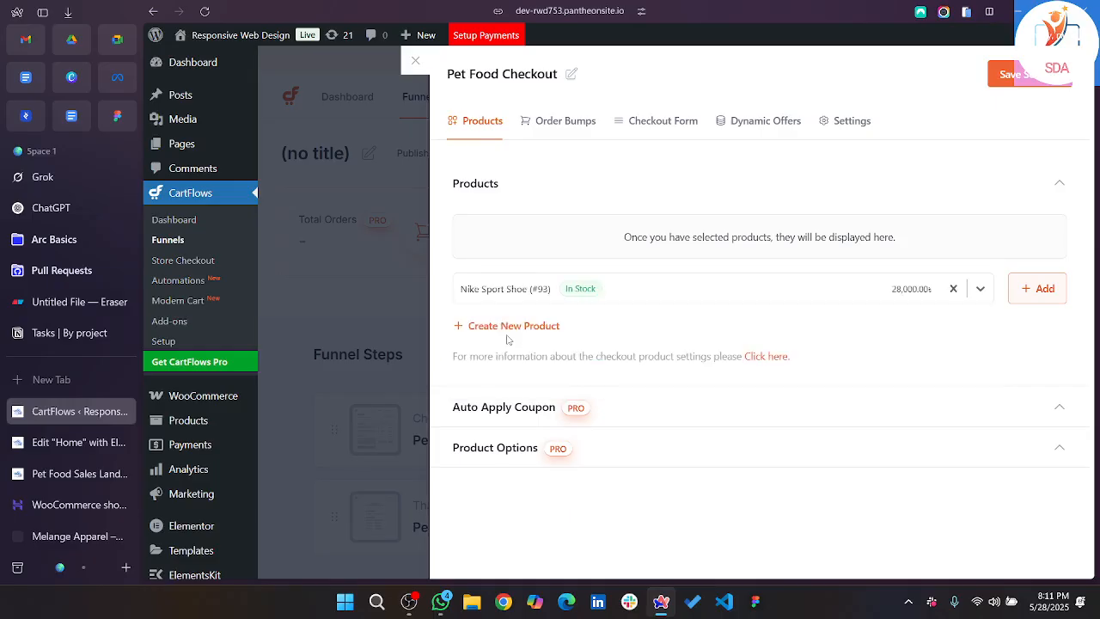
pyautogui.click(1039, 299)
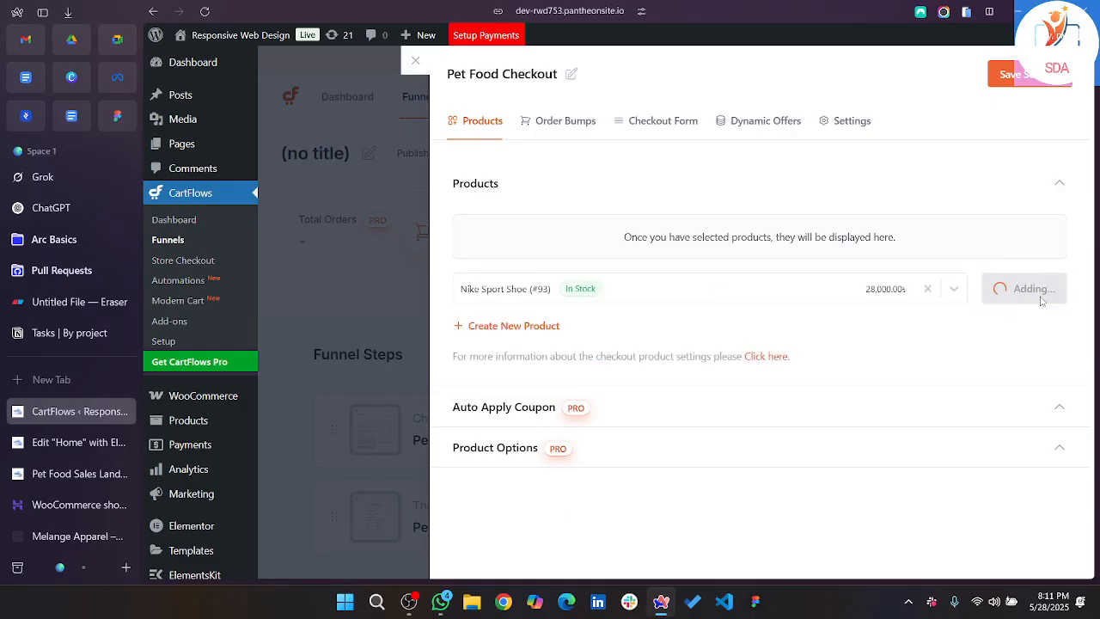
# Find Nike Sport Shoe 3 (#96) with the search "spo" and add it to the Pet Food Checkout step's products.
pyautogui.click(778, 372)
pyautogui.write('p')
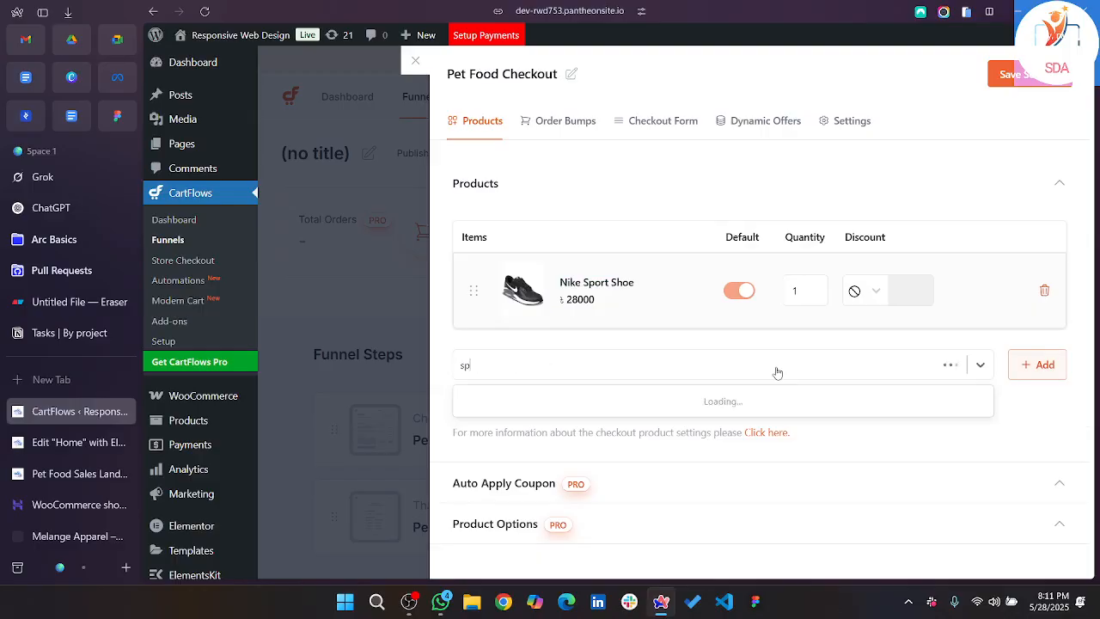
pyautogui.write('rodu')
pyautogui.press('BackSpace')
pyautogui.press('BackSpace')
pyautogui.press('BackSpace')
pyautogui.press('BackSpace')
pyautogui.press('BackSpace')
pyautogui.write('spo')
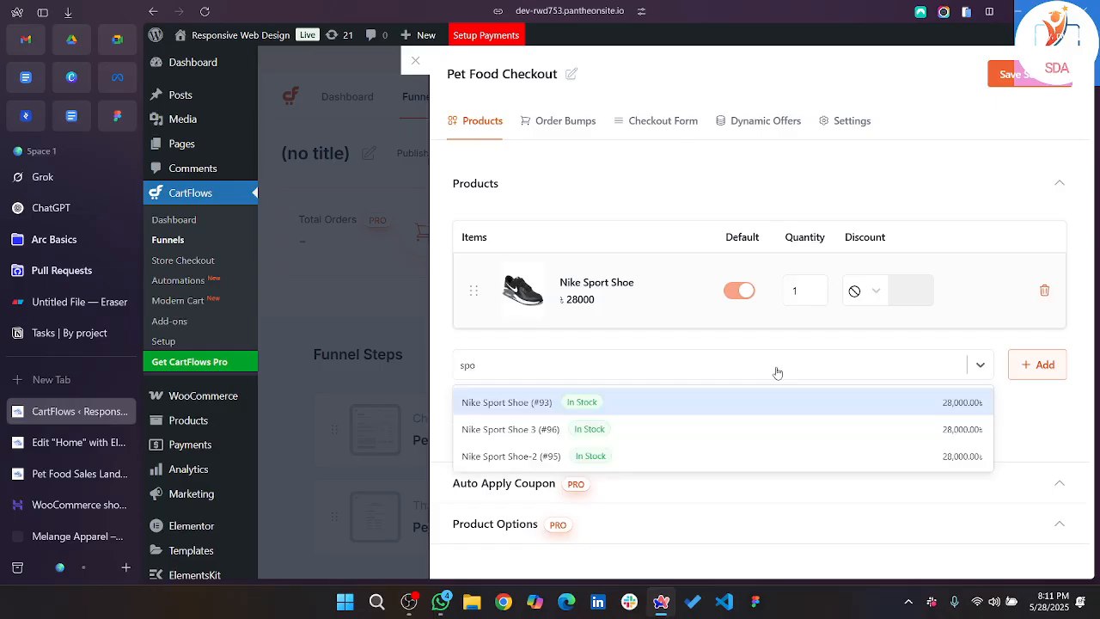
pyautogui.click(755, 429)
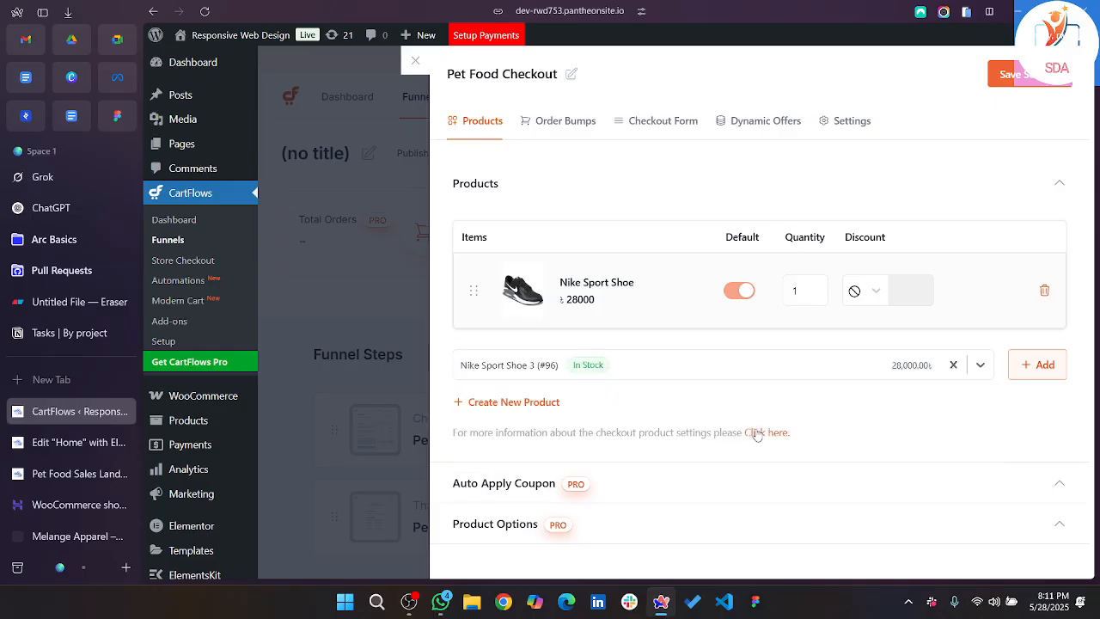
pyautogui.click(1034, 374)
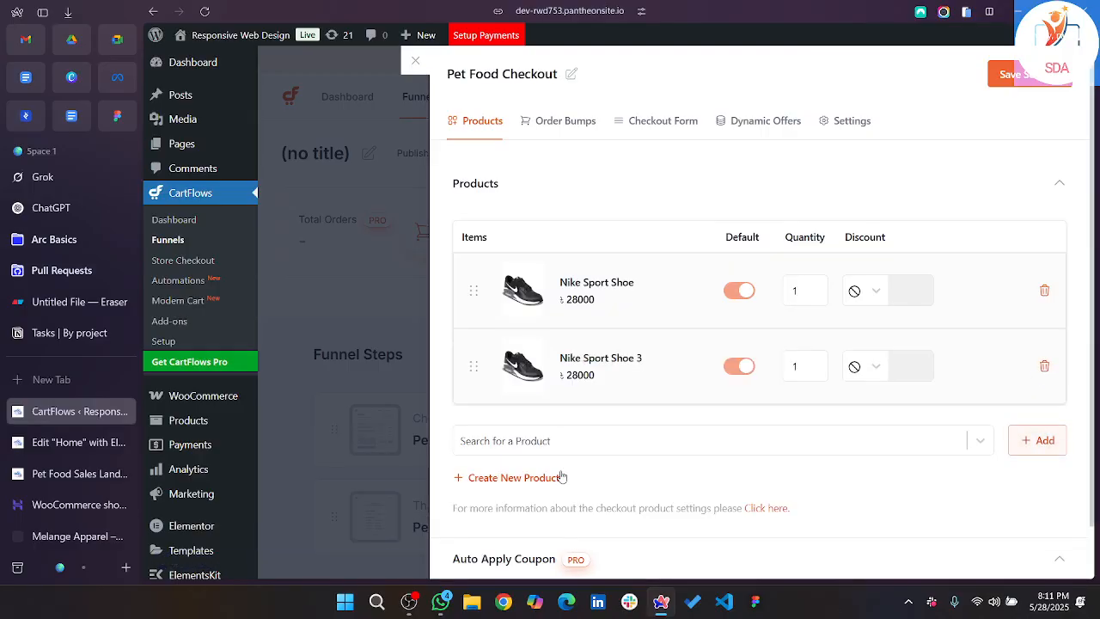
# Save the Pet Food Checkout step's settings with the two selected products.
pyautogui.scroll(-1, 562, 476)
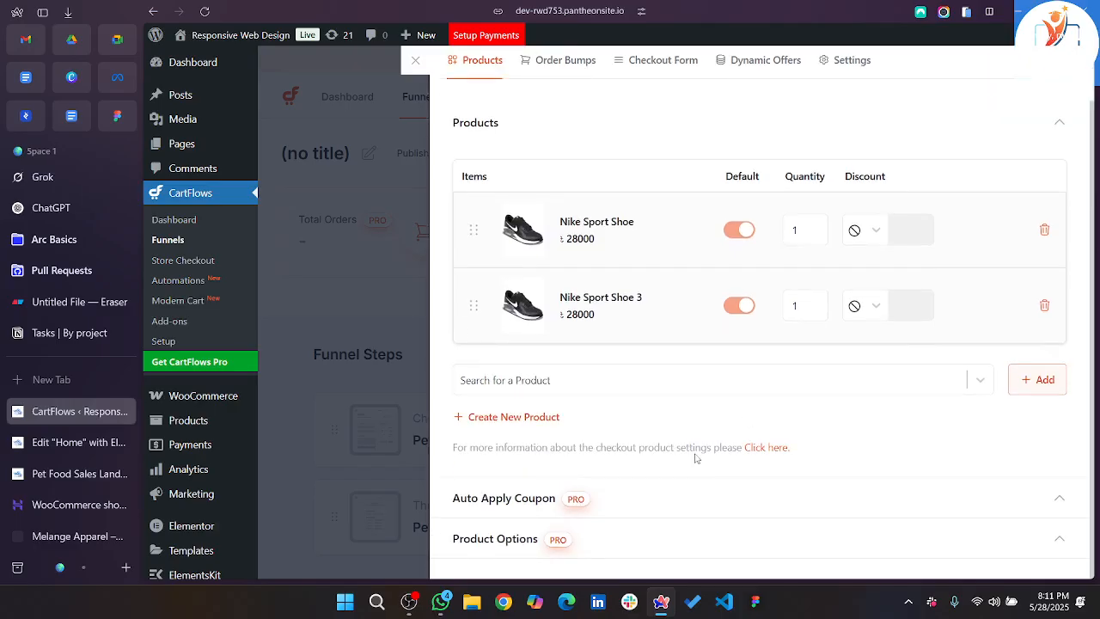
pyautogui.scroll(1, 696, 458)
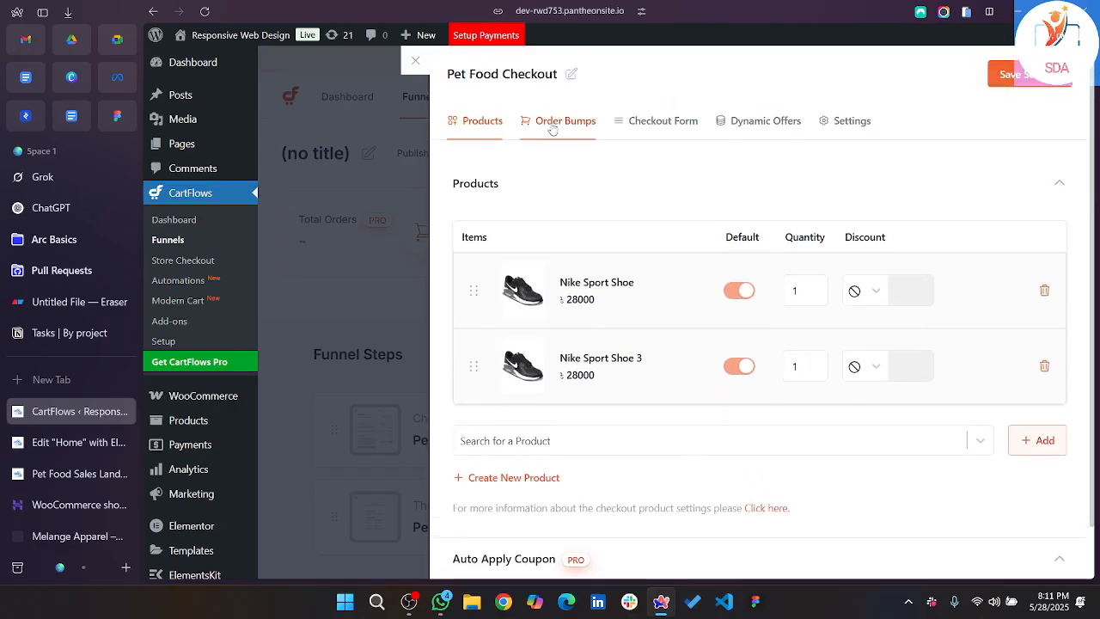
pyautogui.scroll(-1, 763, 238)
pyautogui.scroll(1, 764, 240)
pyautogui.click(1023, 74)
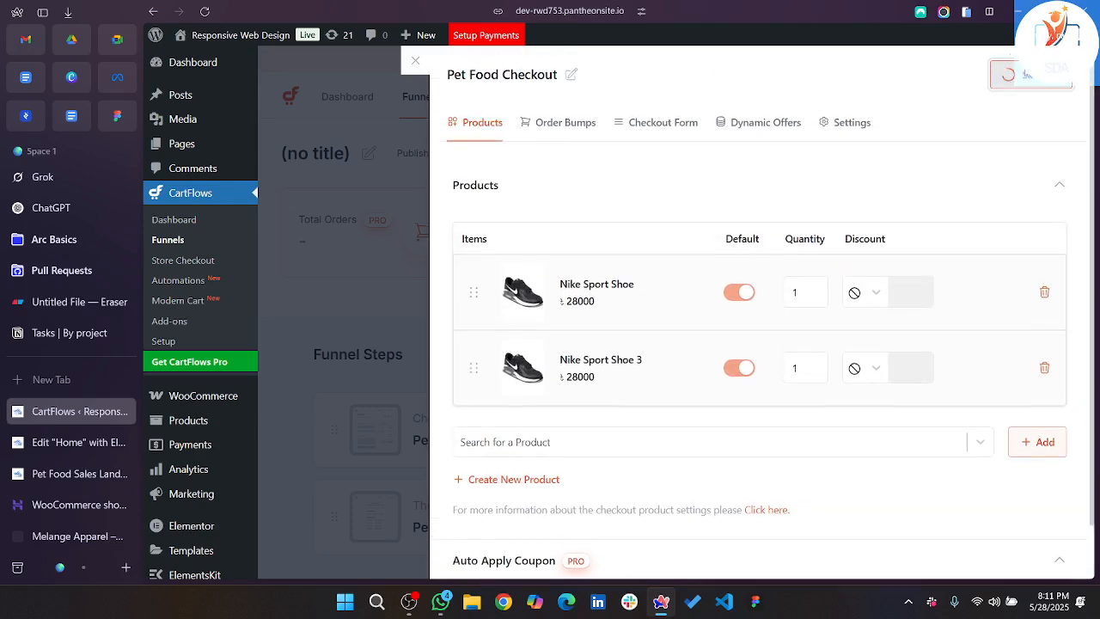
# Examine the checkout step's Order Bumps, Checkout Form, Dynamic Offers and general settings, and close the step settings.
pyautogui.click(551, 118)
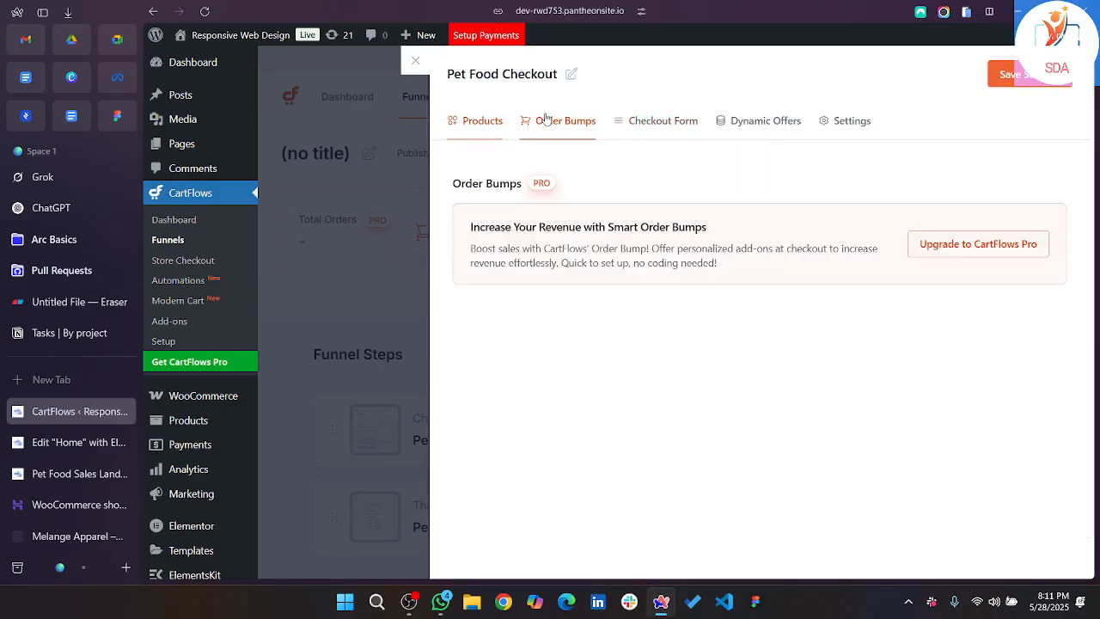
pyautogui.click(624, 125)
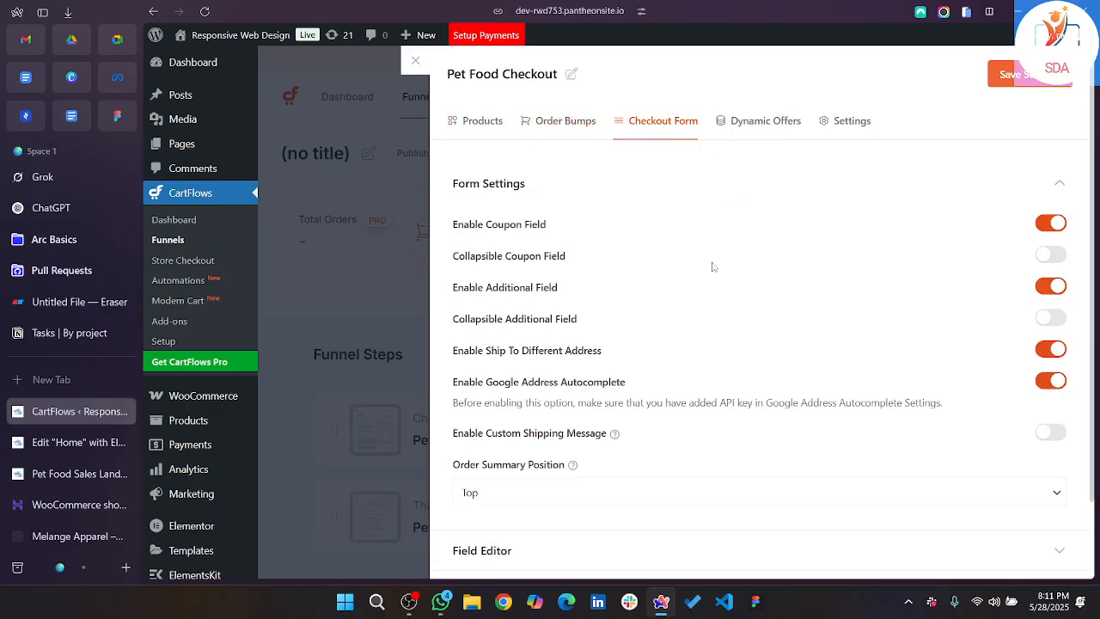
pyautogui.scroll(-1, 690, 284)
pyautogui.scroll(-1, 688, 284)
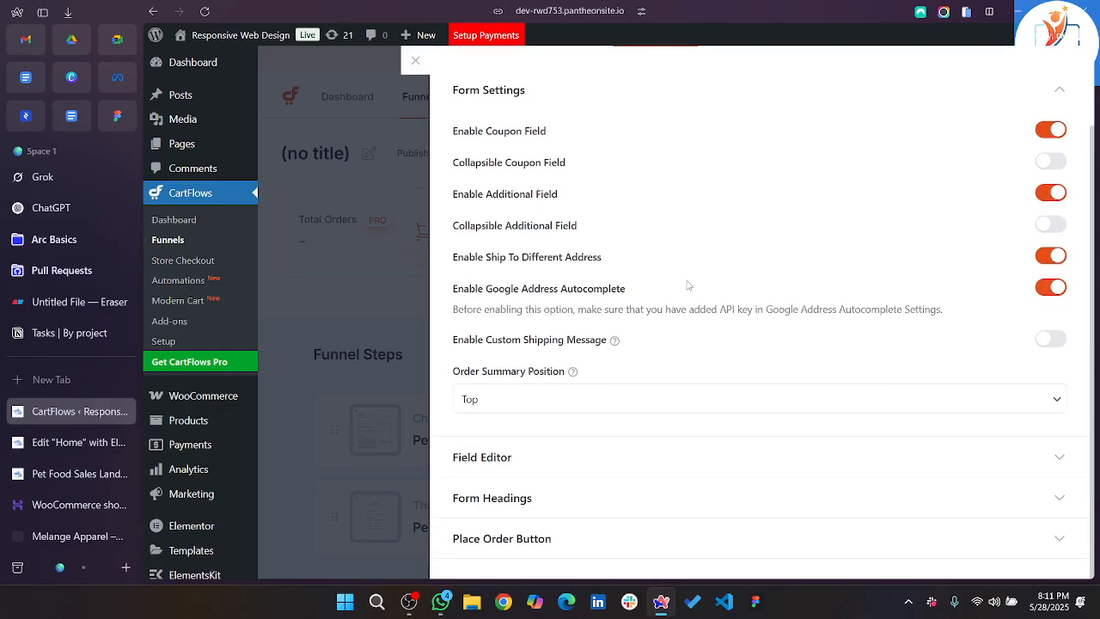
pyautogui.scroll(3, 687, 284)
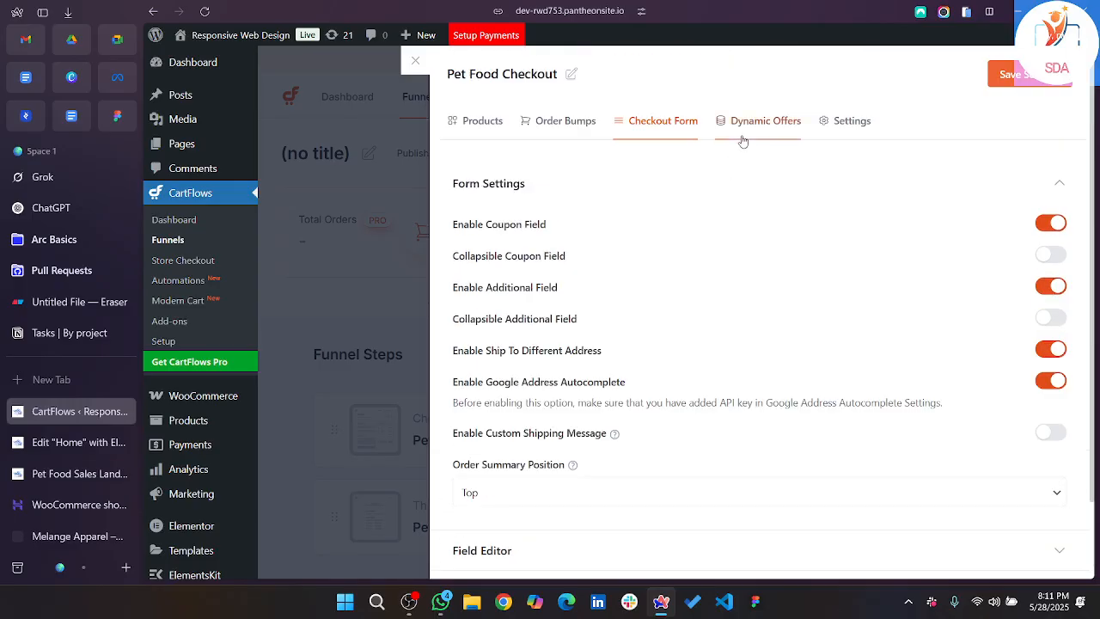
pyautogui.click(742, 137)
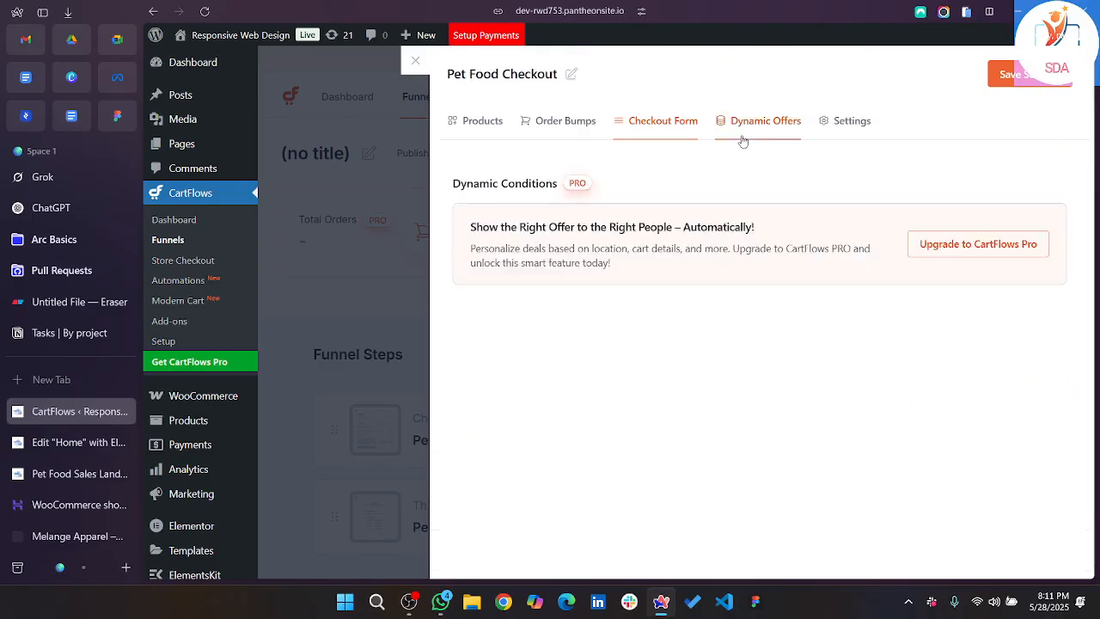
pyautogui.click(835, 125)
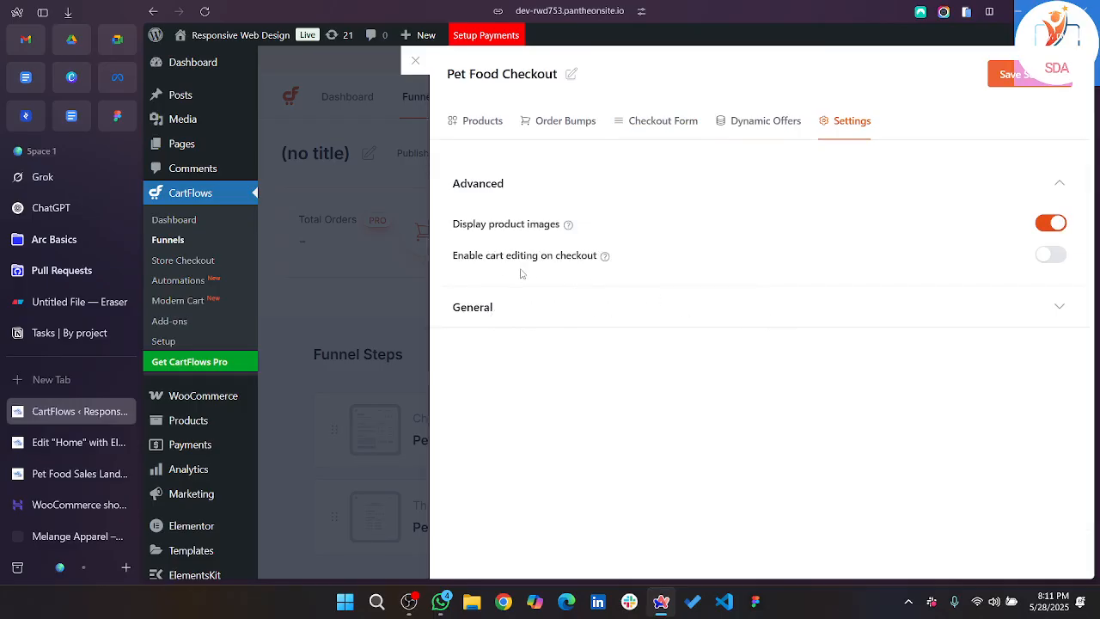
pyautogui.click(628, 314)
pyautogui.scroll(-1, 629, 312)
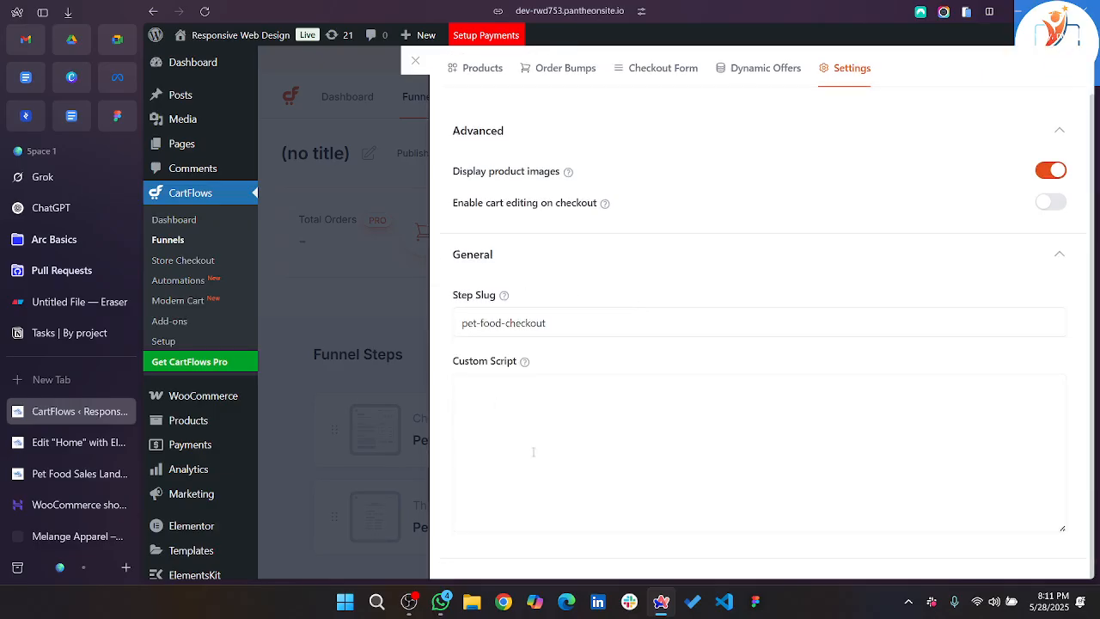
pyautogui.click(412, 63)
# Open the Pet Food Checkout page in the Elementor editor and look through its sections from header to testimonials.
pyautogui.scroll(-3, 860, 344)
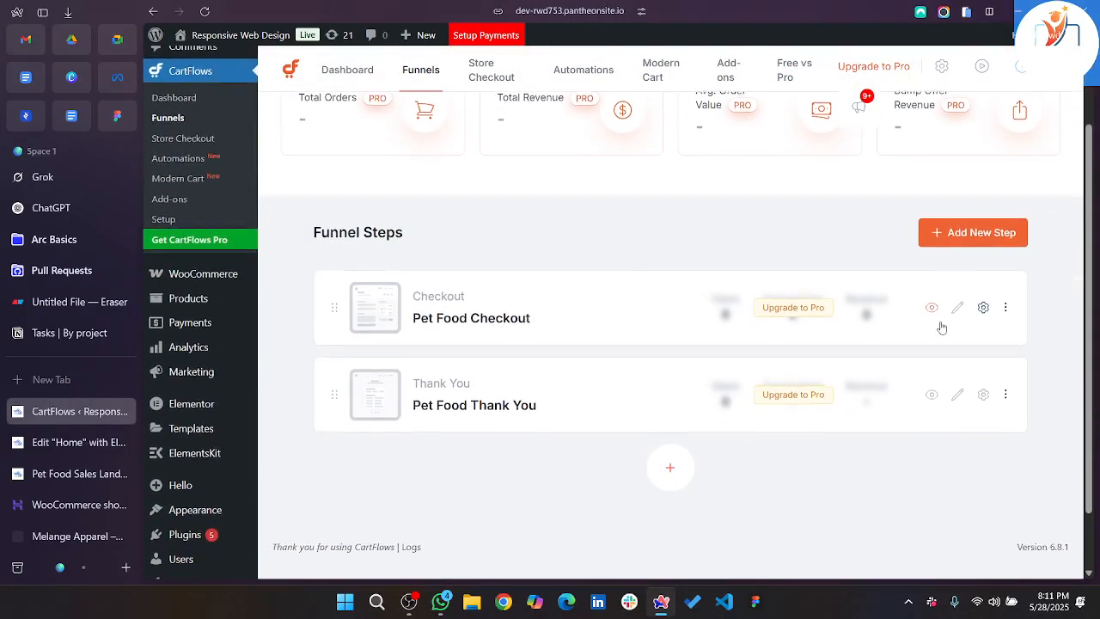
pyautogui.click(958, 304)
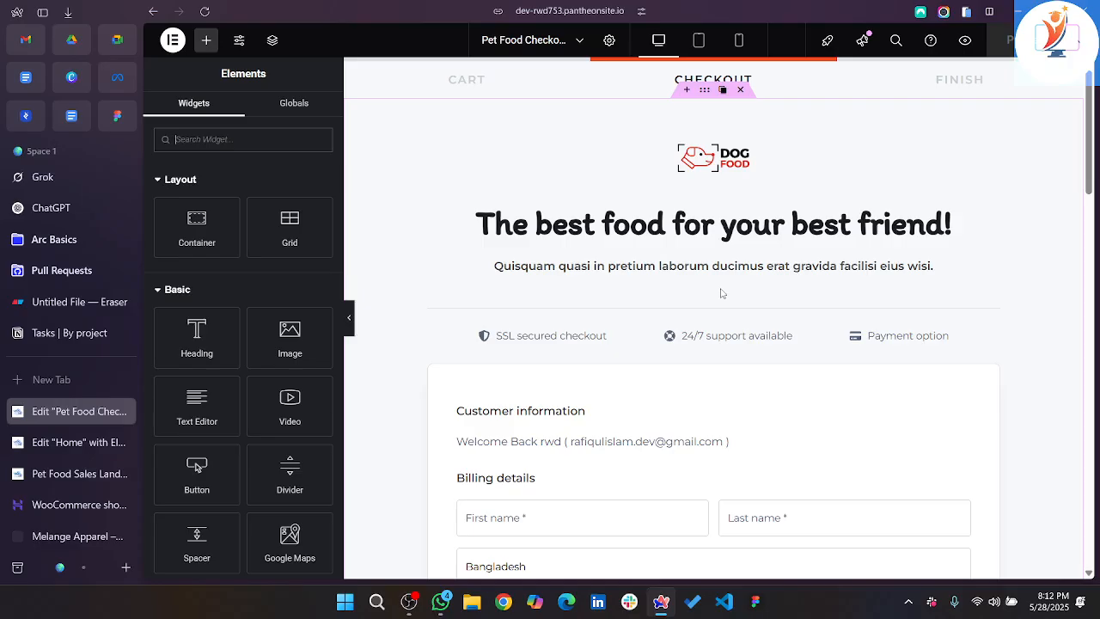
pyautogui.scroll(-6, 649, 393)
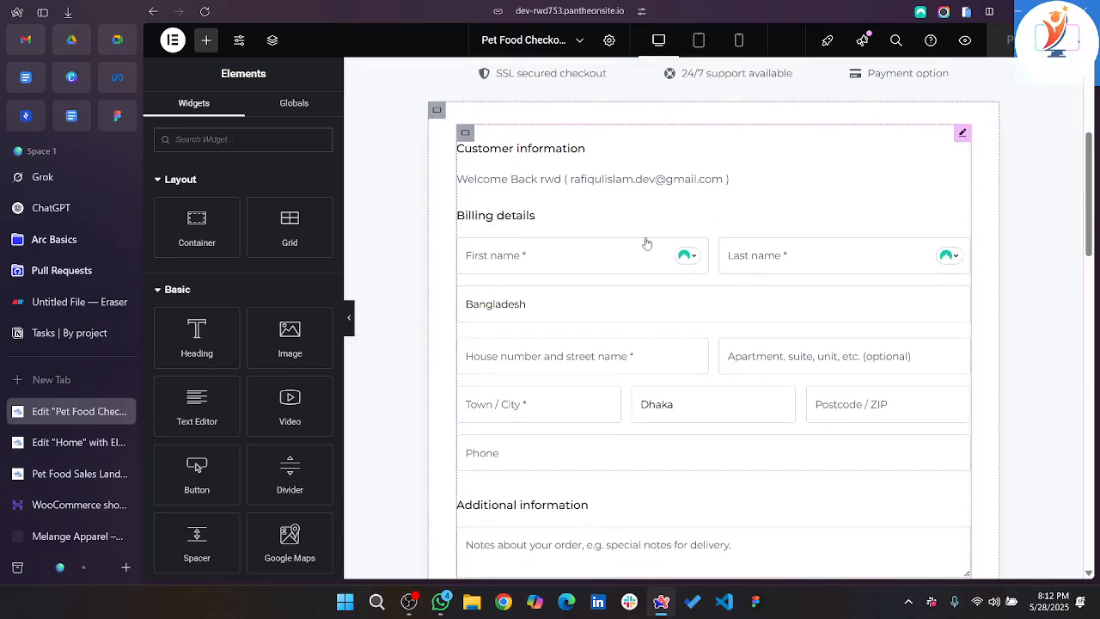
pyautogui.scroll(-4, 687, 376)
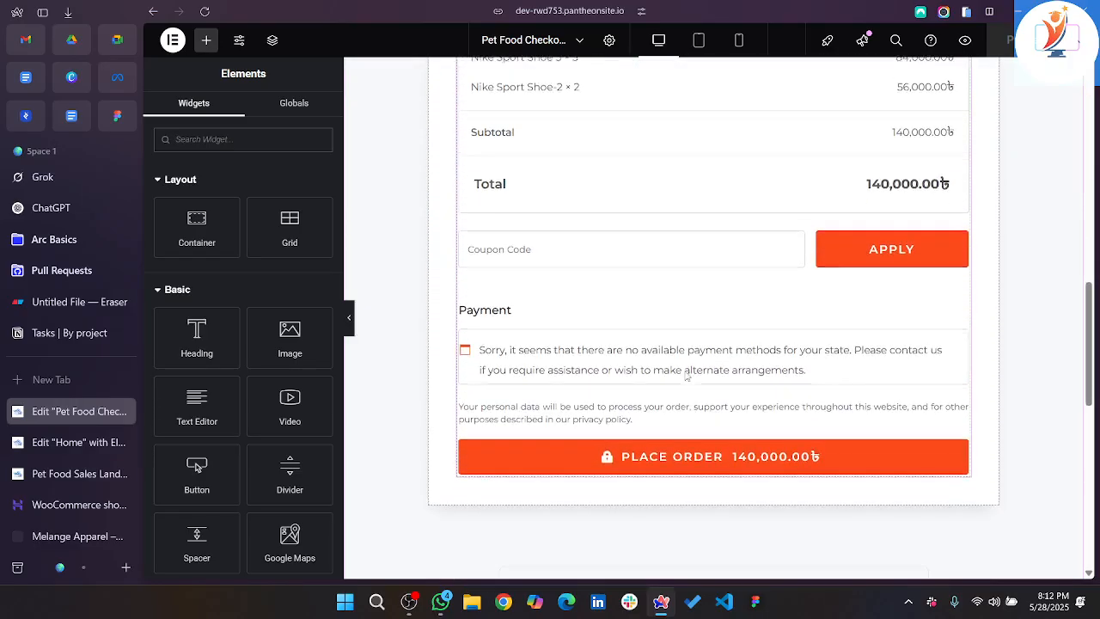
pyautogui.scroll(2, 721, 264)
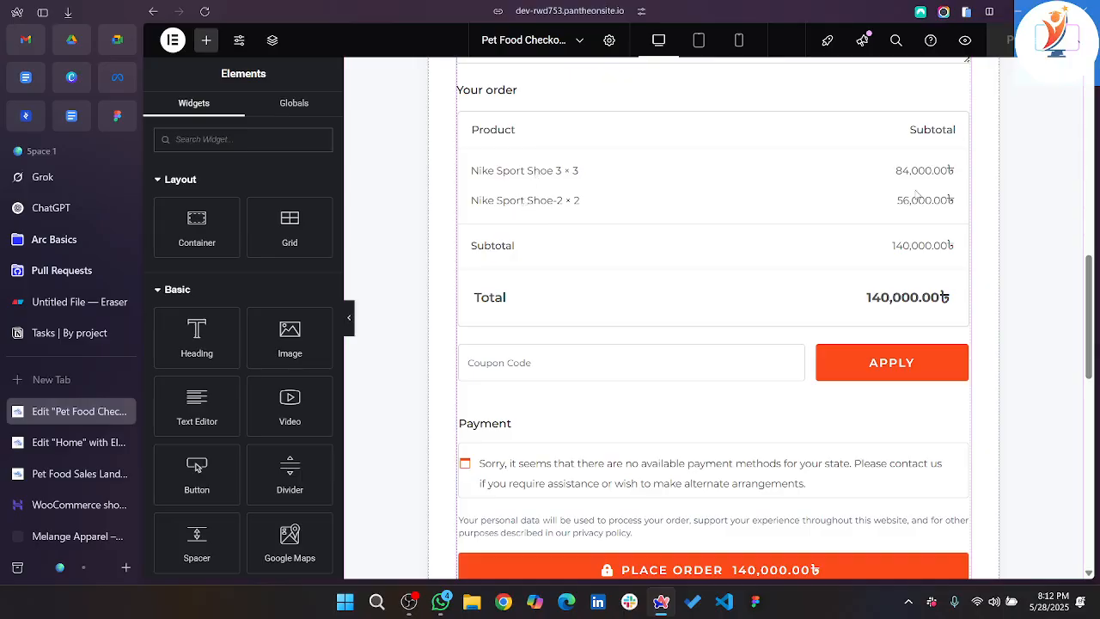
pyautogui.scroll(-7, 811, 341)
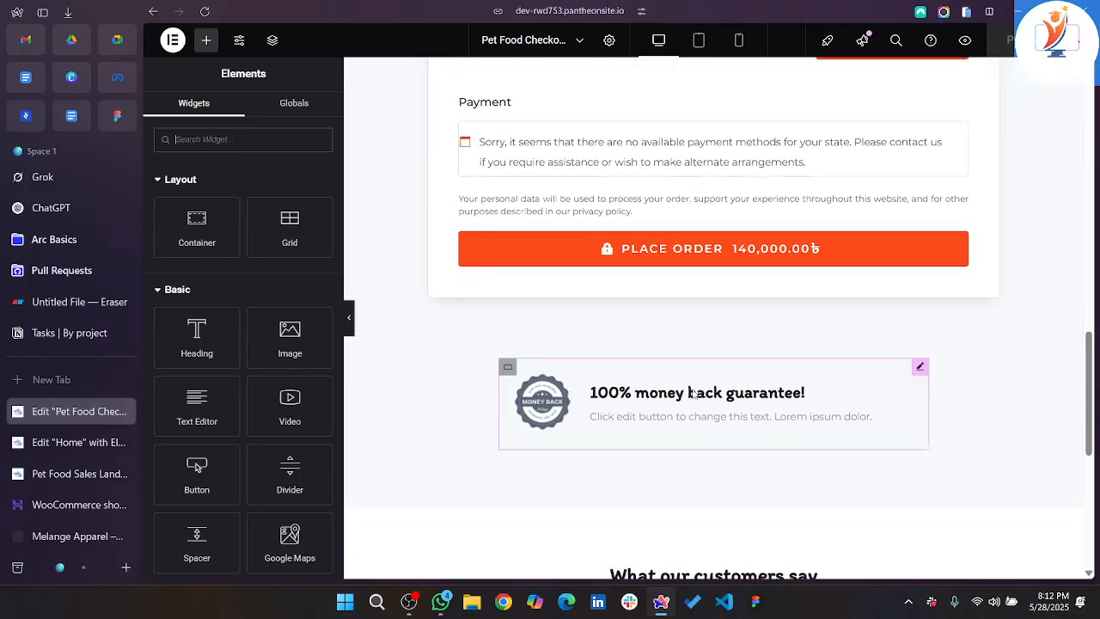
pyautogui.scroll(-1, 694, 393)
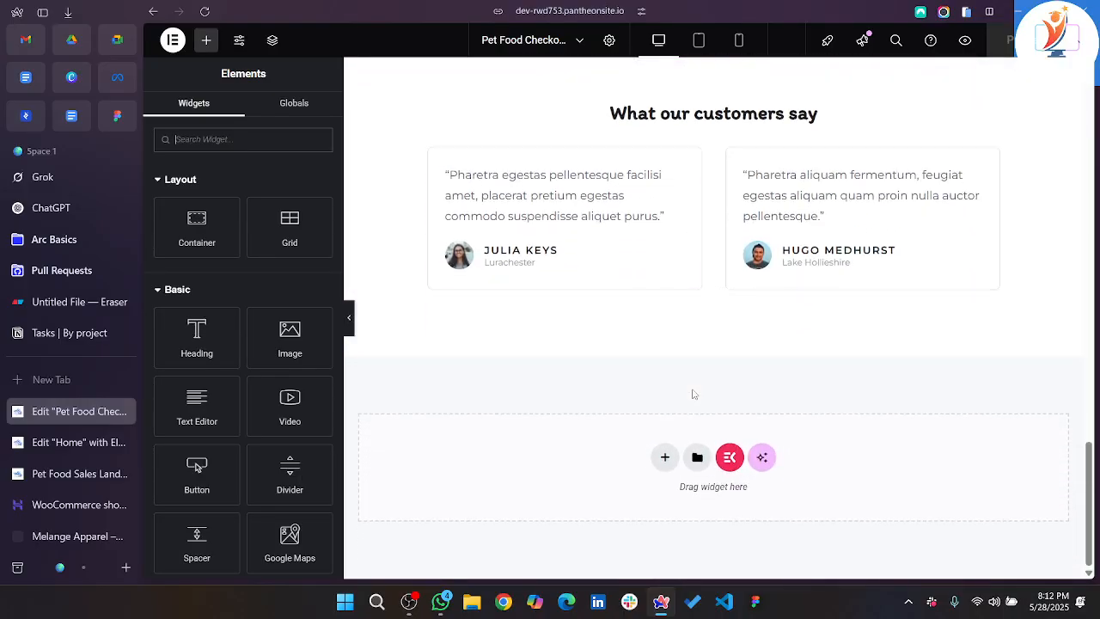
pyautogui.scroll(10, 764, 324)
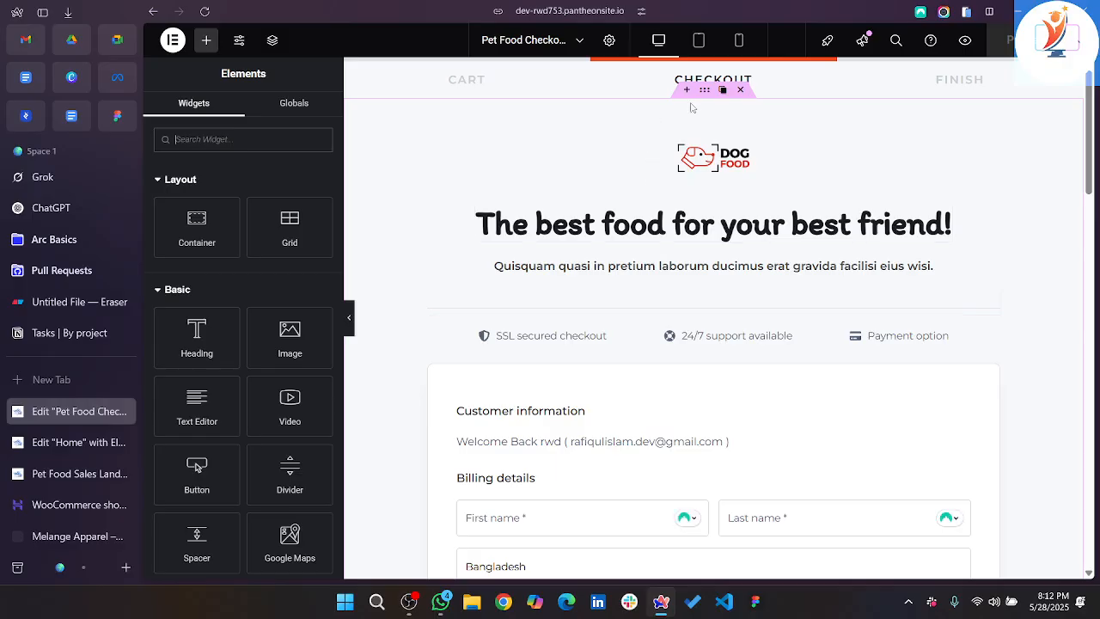
# Insert the saved homepage template above the checkout page's first section without applying the template's page settings.
pyautogui.click(684, 91)
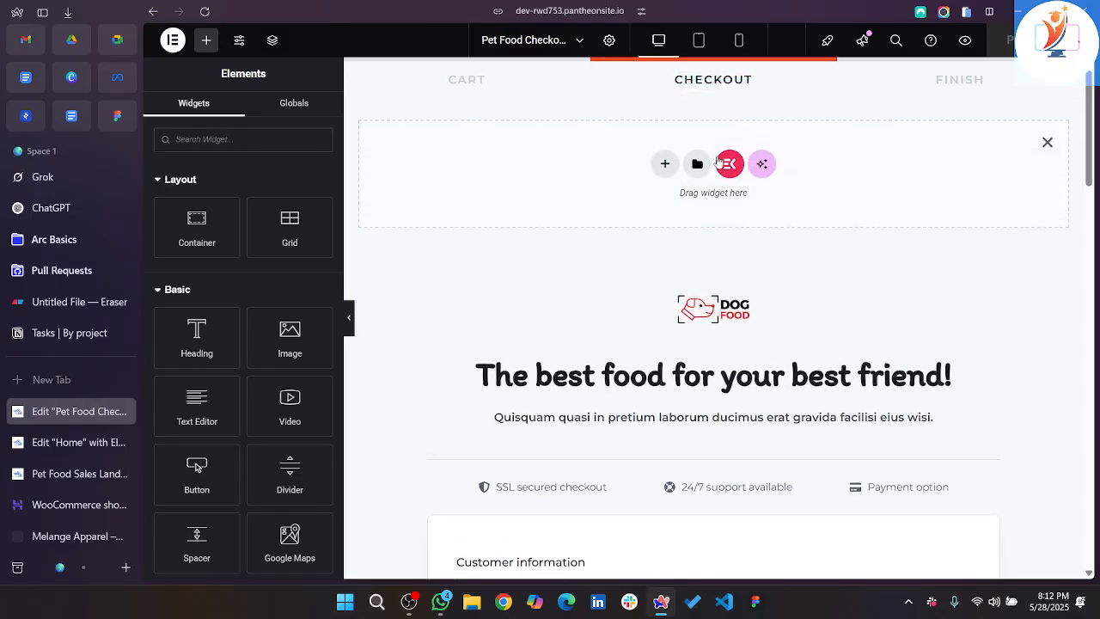
pyautogui.click(698, 165)
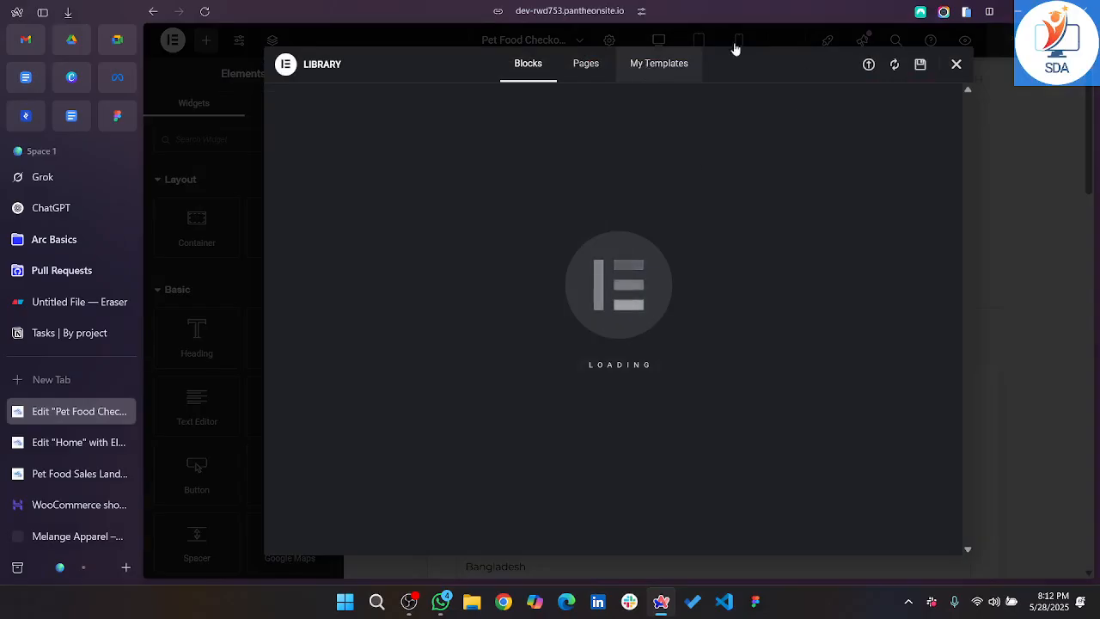
pyautogui.click(673, 77)
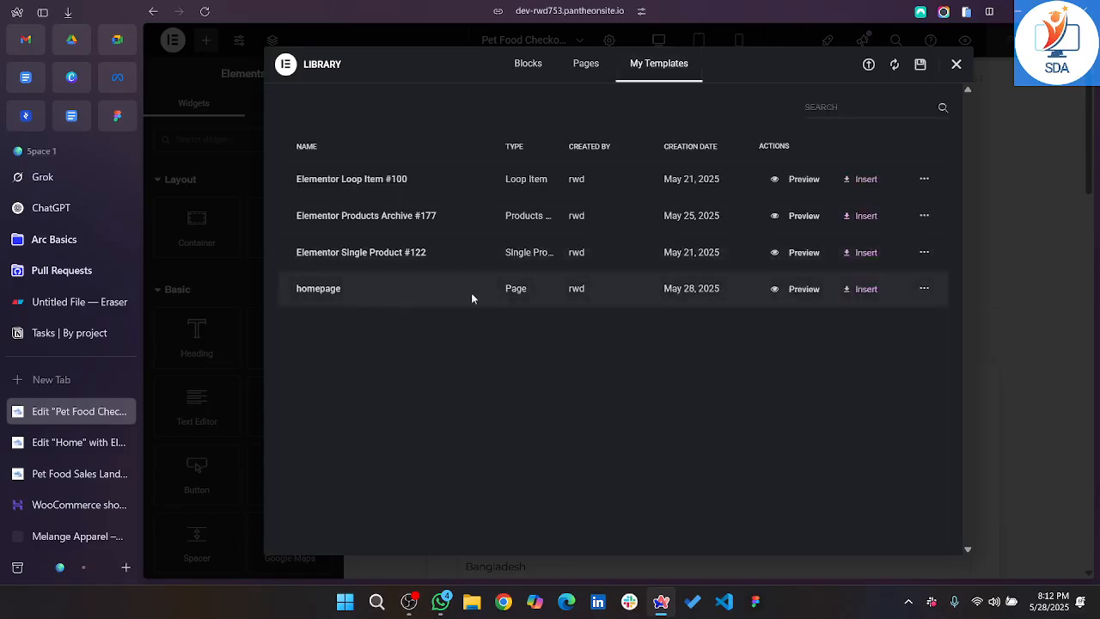
pyautogui.click(866, 289)
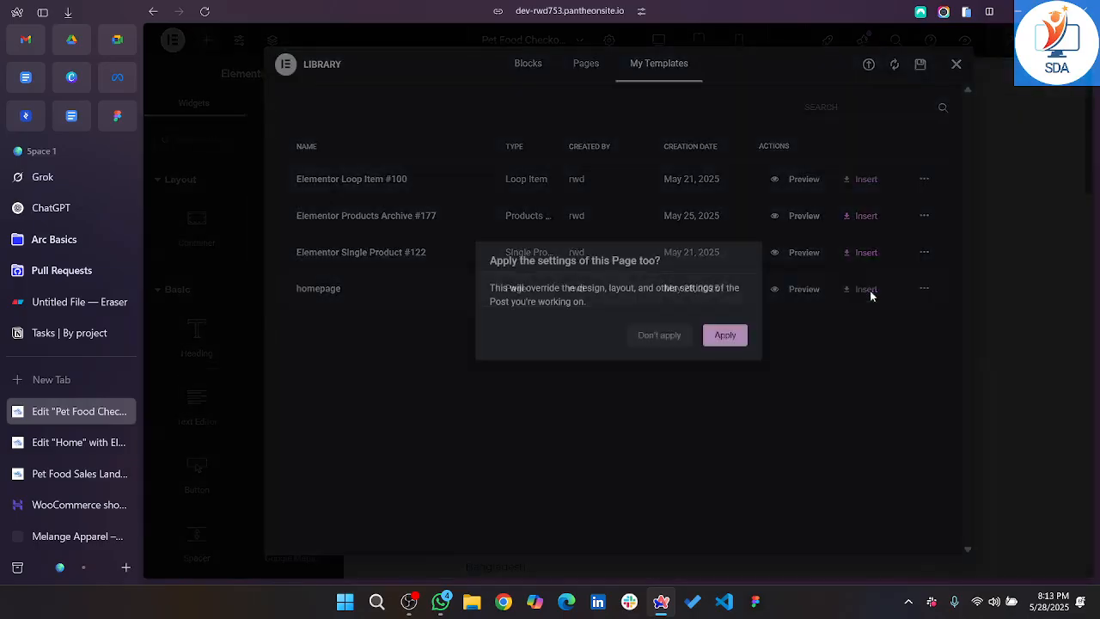
pyautogui.click(726, 335)
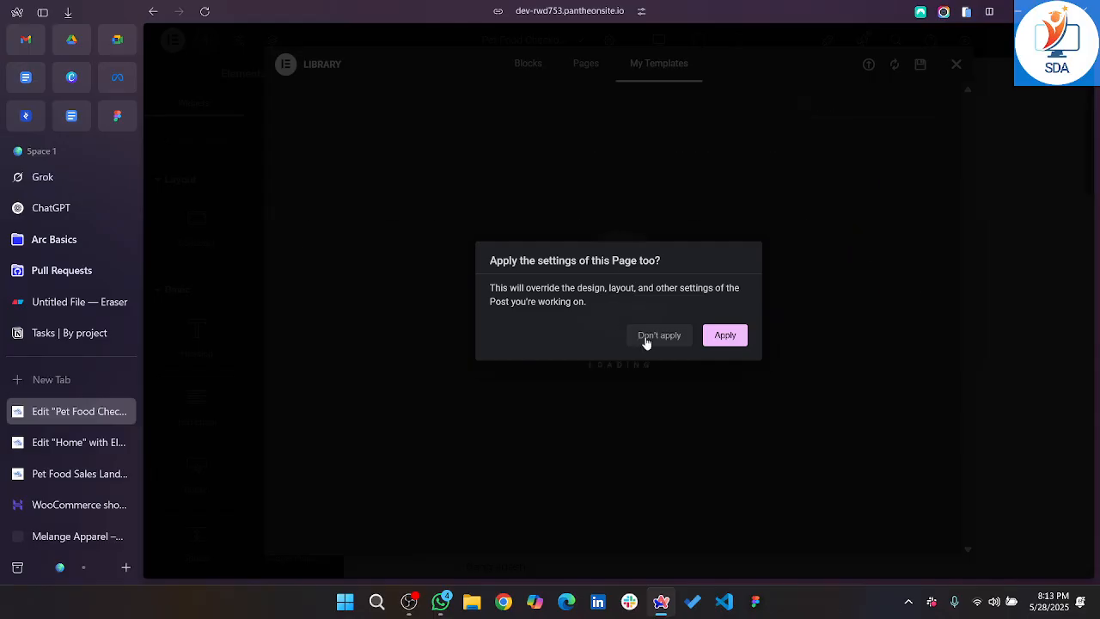
pyautogui.click(645, 336)
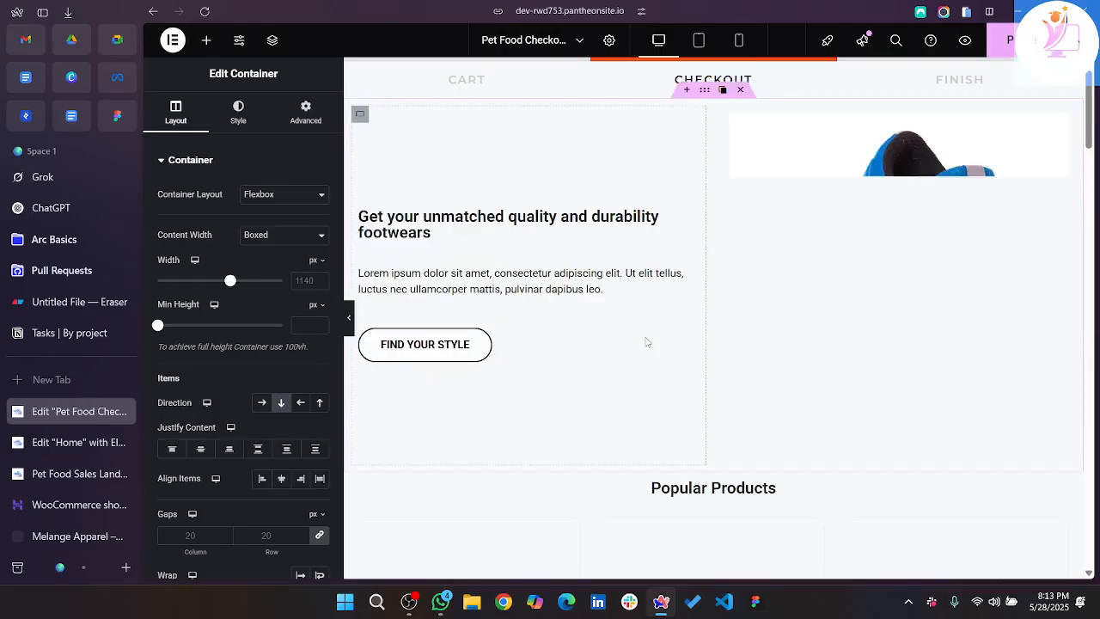
# Examine the inserted homepage sections and how they lead down to the checkout form.
pyautogui.scroll(-5, 801, 384)
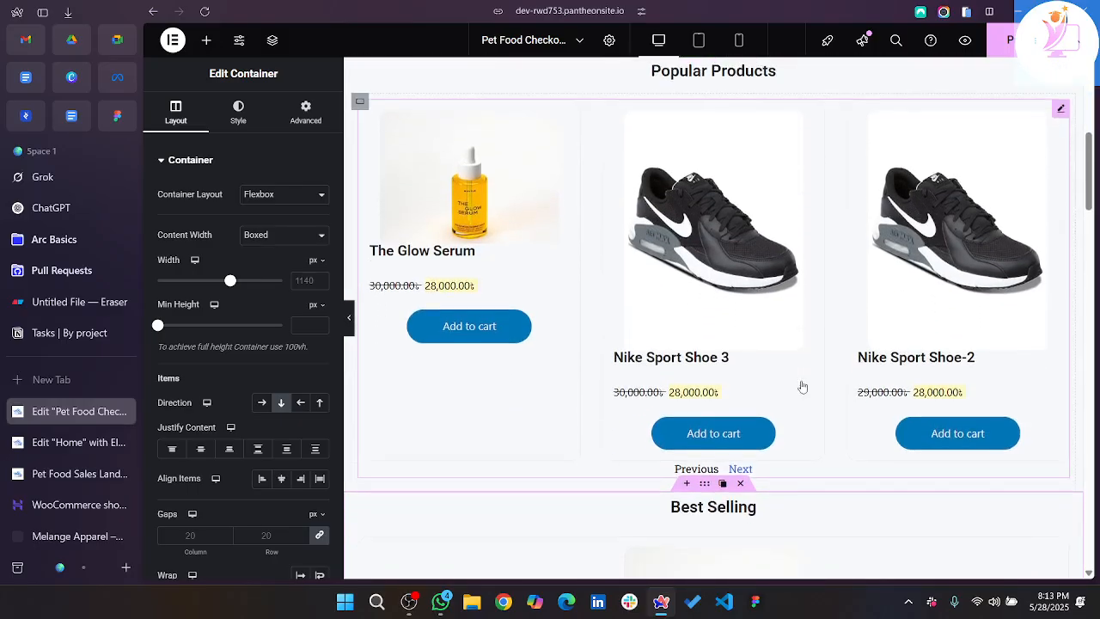
pyautogui.scroll(-5, 801, 386)
pyautogui.scroll(-8, 802, 386)
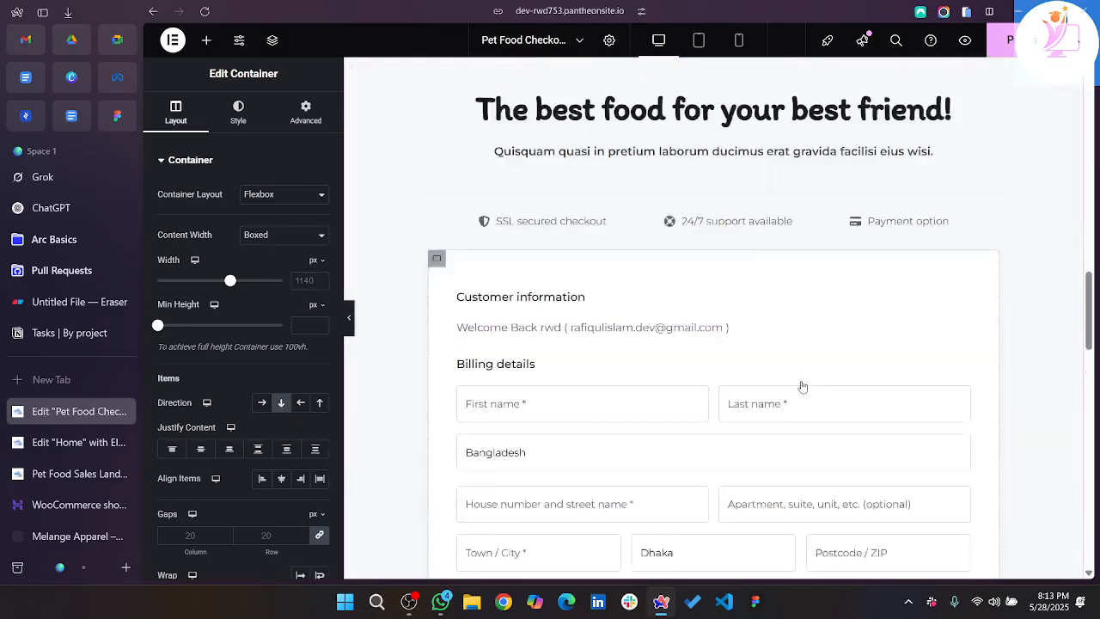
pyautogui.scroll(10, 802, 385)
pyautogui.scroll(-4, 798, 356)
pyautogui.scroll(-5, 730, 366)
pyautogui.scroll(-5, 698, 420)
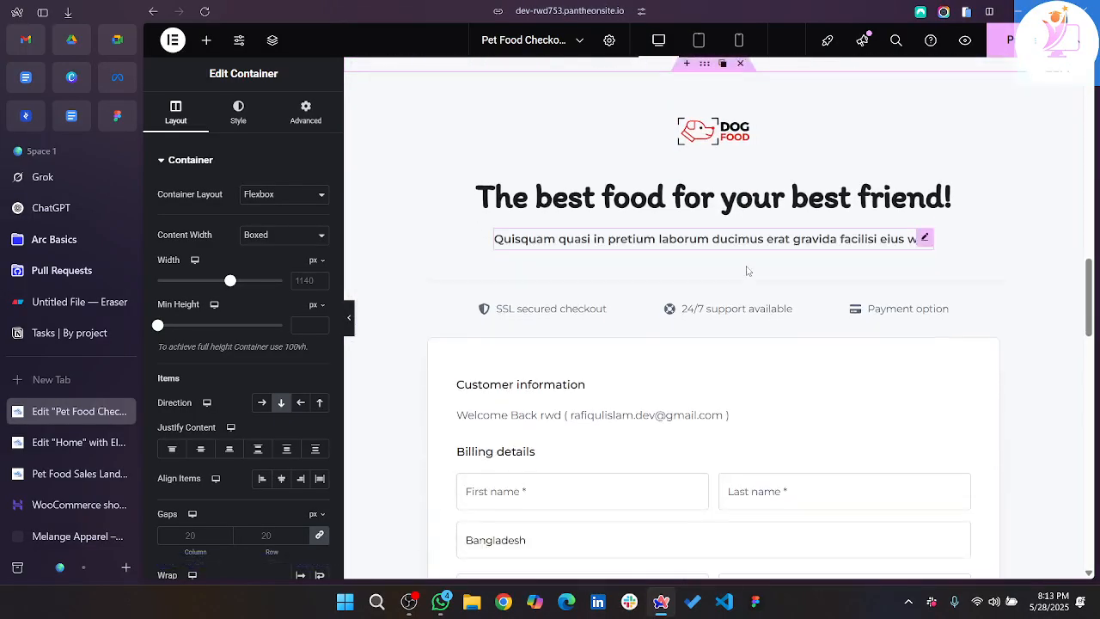
pyautogui.scroll(-13, 746, 270)
pyautogui.scroll(12, 711, 219)
pyautogui.scroll(8, 786, 269)
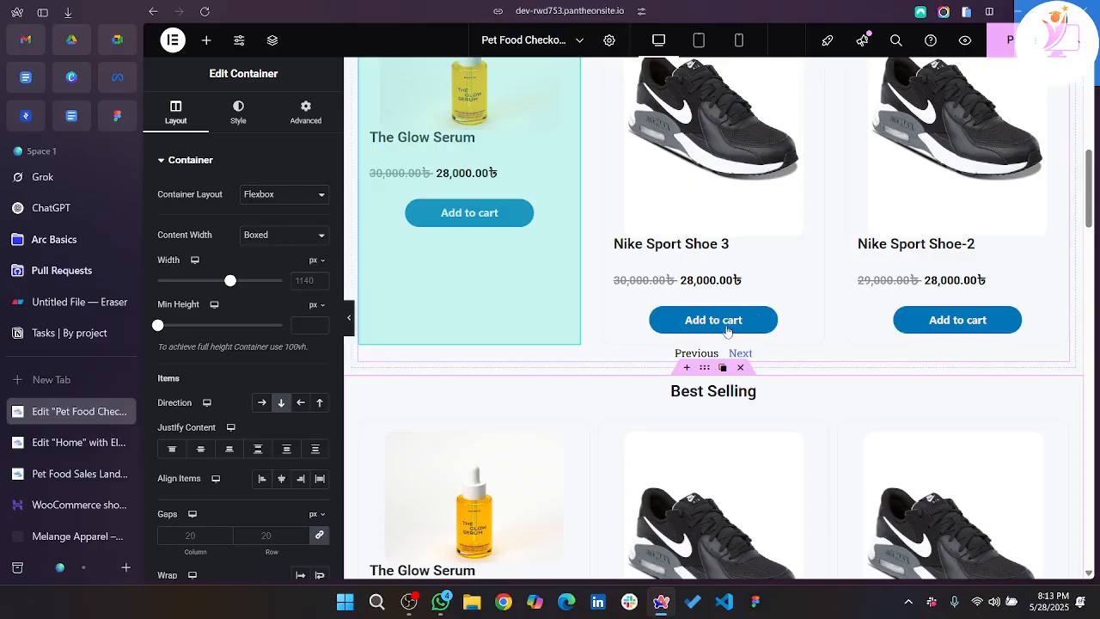
# Delete the Popular Products section from the checkout page.
pyautogui.scroll(-7, 726, 330)
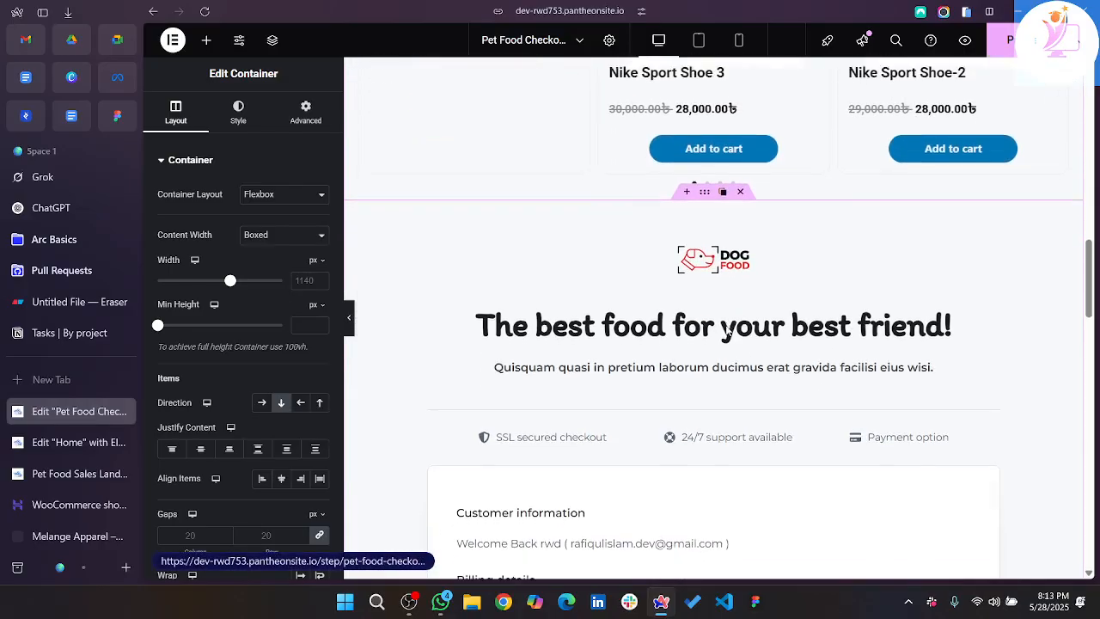
pyautogui.scroll(6, 728, 333)
pyautogui.scroll(5, 728, 333)
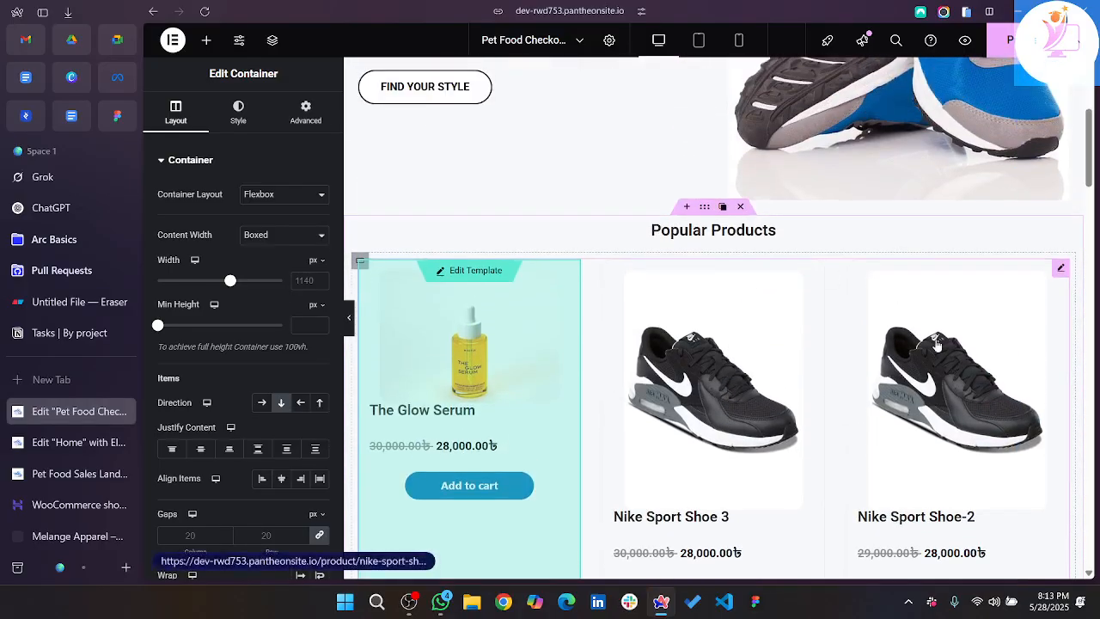
pyautogui.click(740, 207)
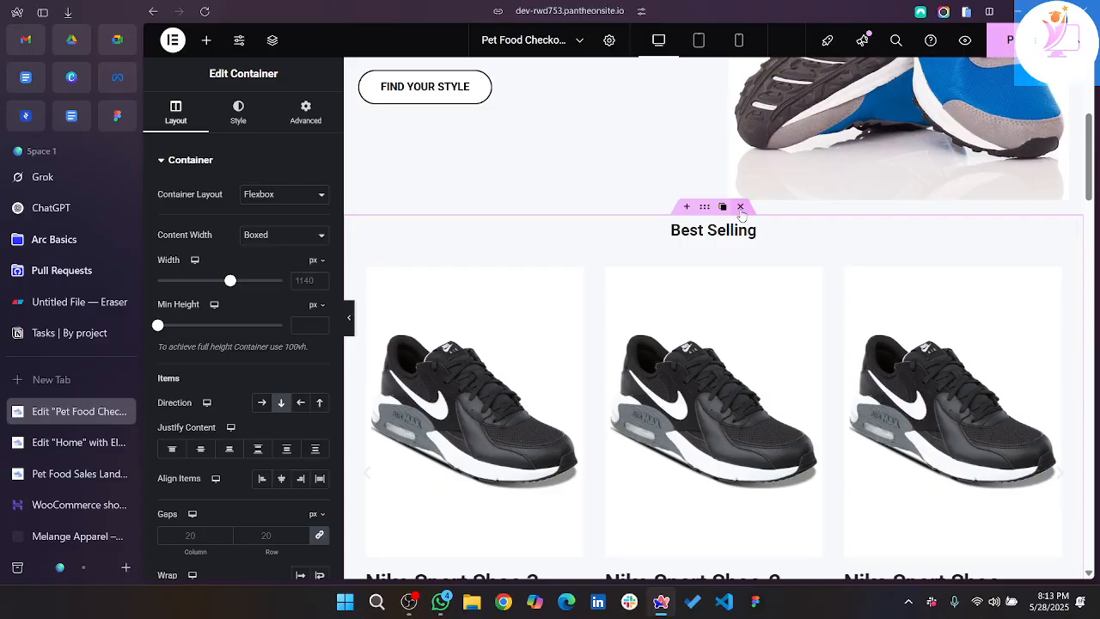
# Delete the Best Selling section from the checkout page.
pyautogui.click(741, 207)
pyautogui.scroll(4, 730, 304)
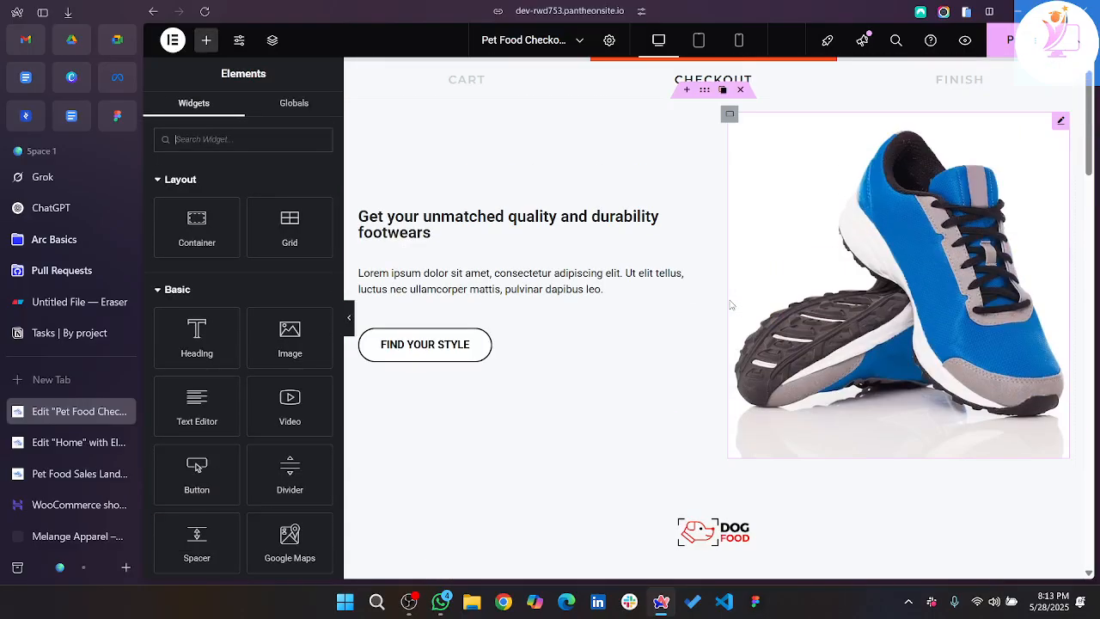
# Examine the checkout form below the footwear banner, from the billing details through the order summary, coupon and payment sections.
pyautogui.scroll(-10, 719, 344)
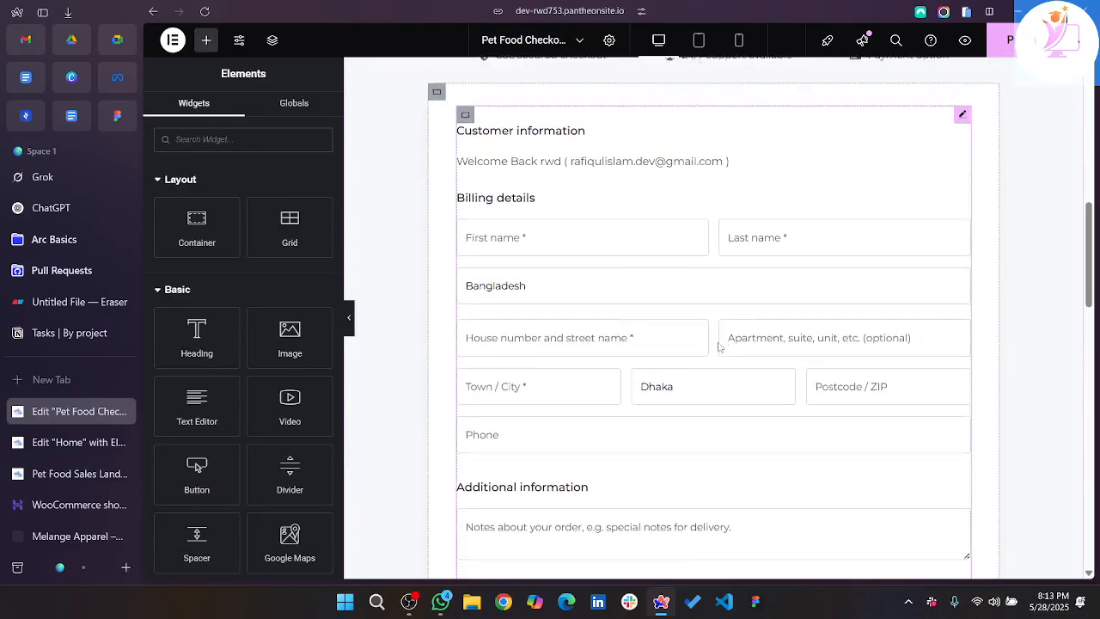
pyautogui.scroll(-8, 720, 346)
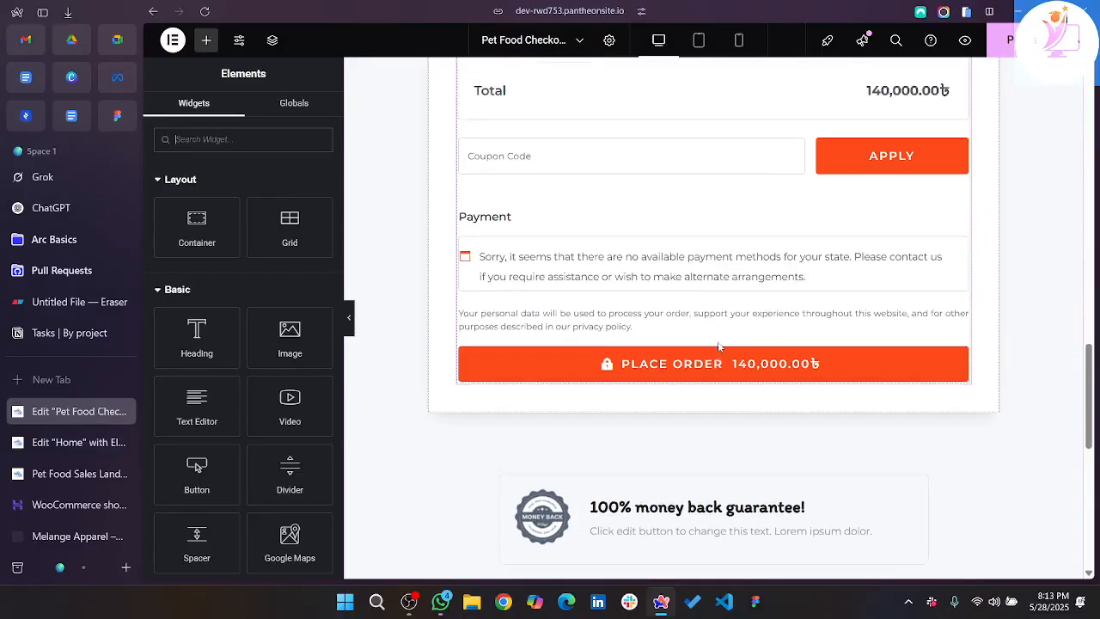
pyautogui.scroll(1, 719, 348)
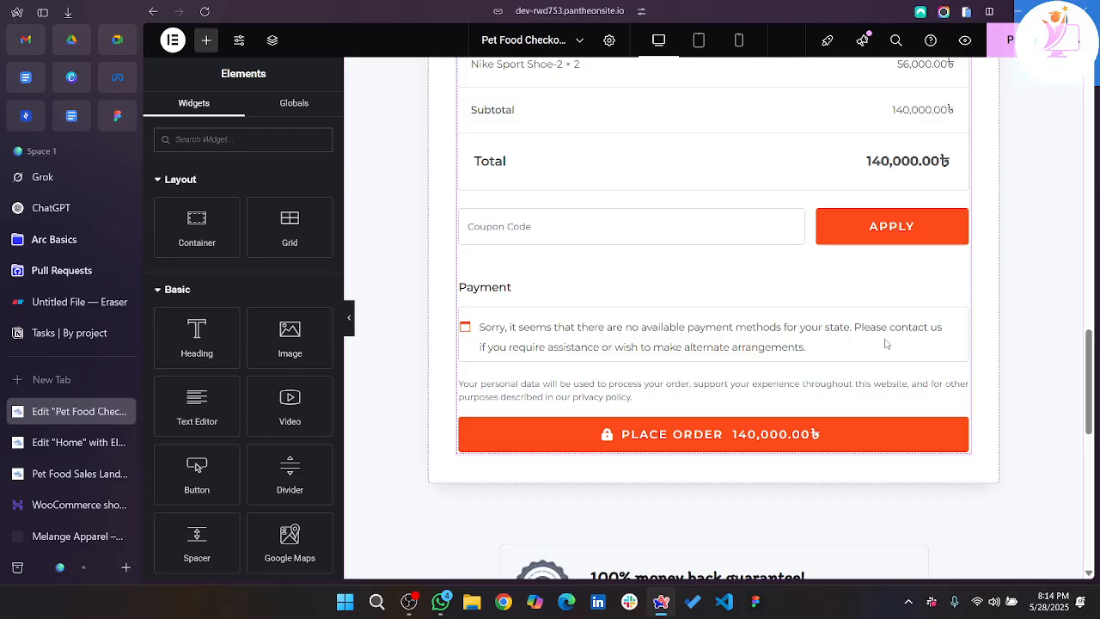
pyautogui.scroll(1, 666, 344)
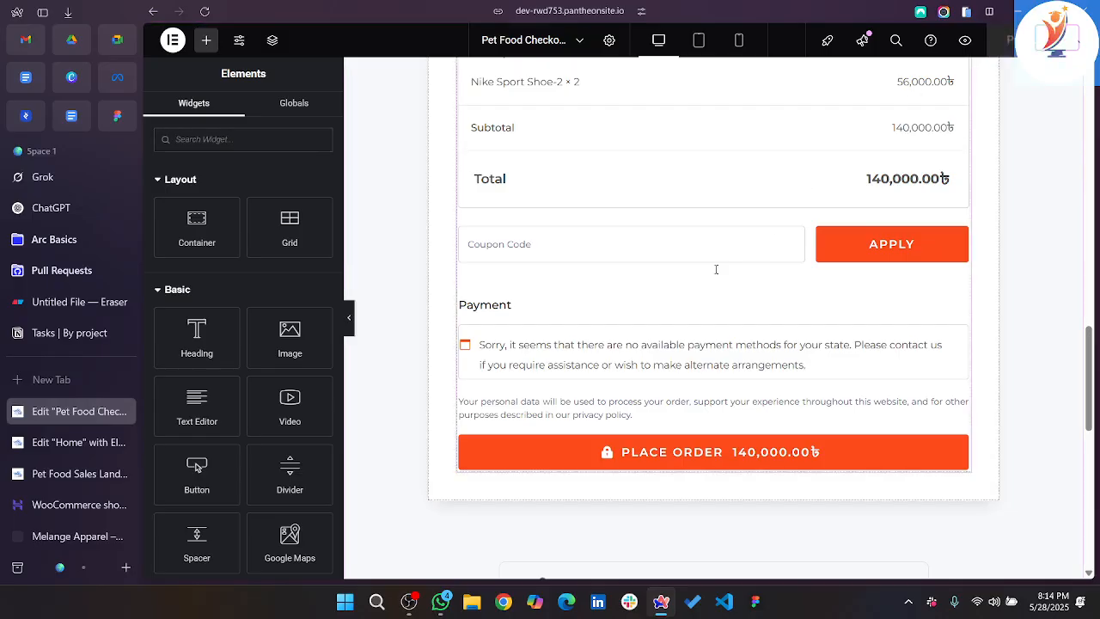
pyautogui.scroll(1, 684, 310)
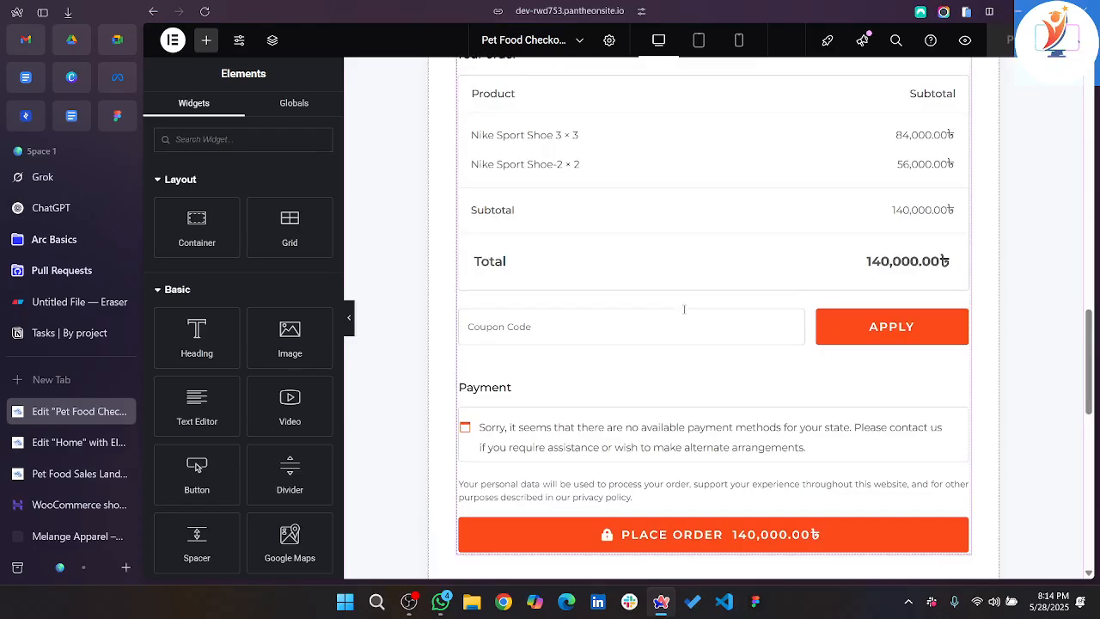
pyautogui.scroll(-1, 684, 309)
pyautogui.scroll(5, 683, 312)
pyautogui.scroll(-2, 684, 313)
pyautogui.scroll(-1, 684, 314)
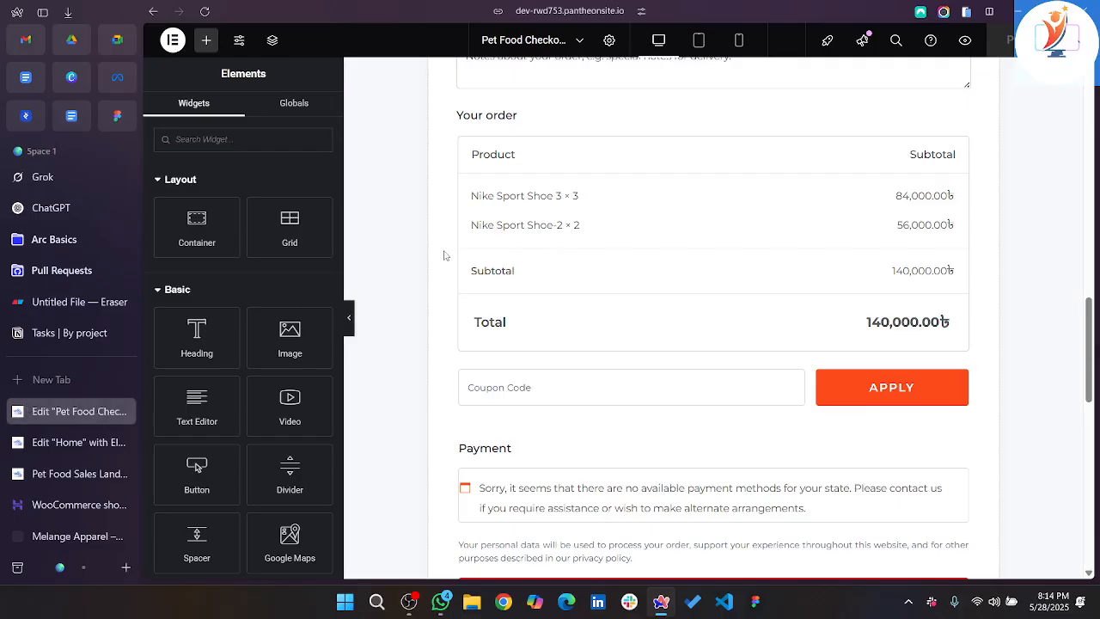
# Exit the checkout page's Elementor editor to WordPress in a separate browser tab and go on to the Flows list.
pyautogui.click(61, 474)
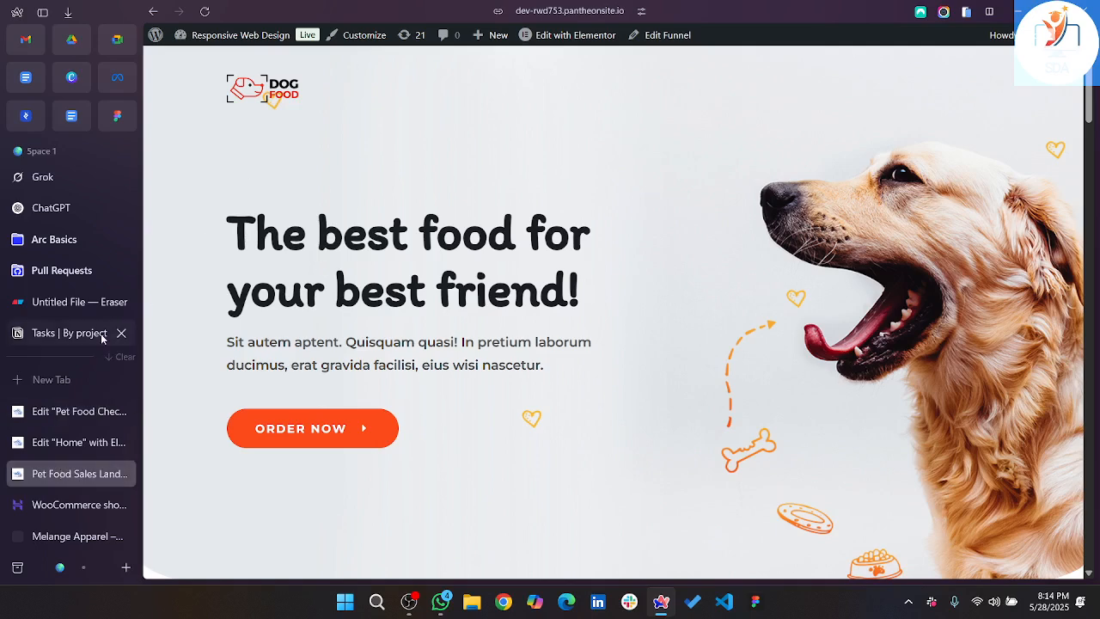
pyautogui.click(77, 411)
pyautogui.click(172, 40)
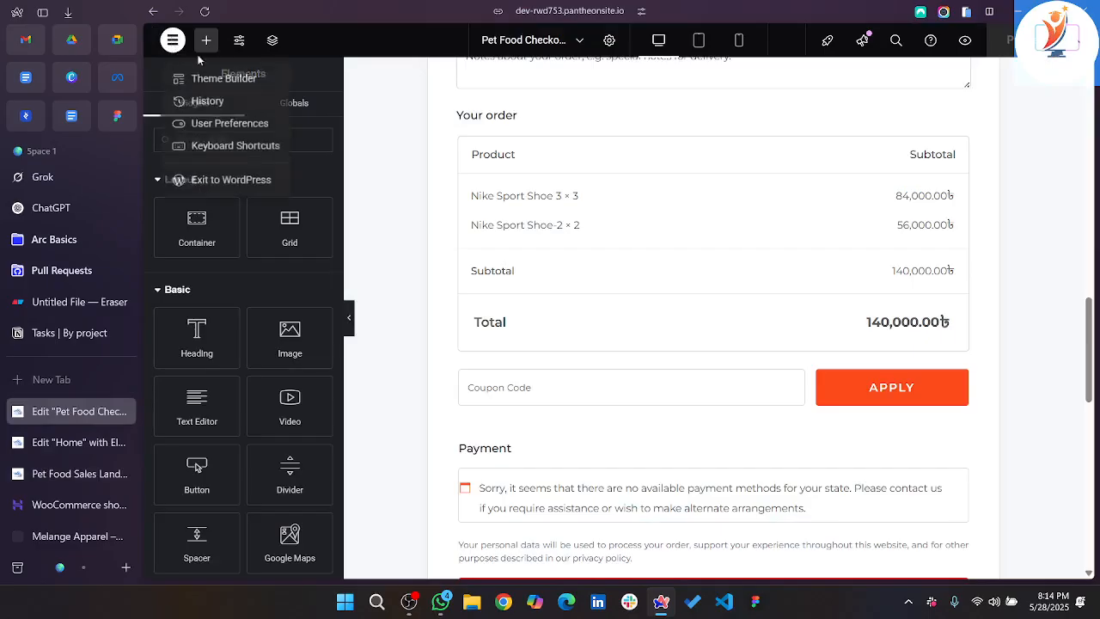
pyautogui.click(205, 184)
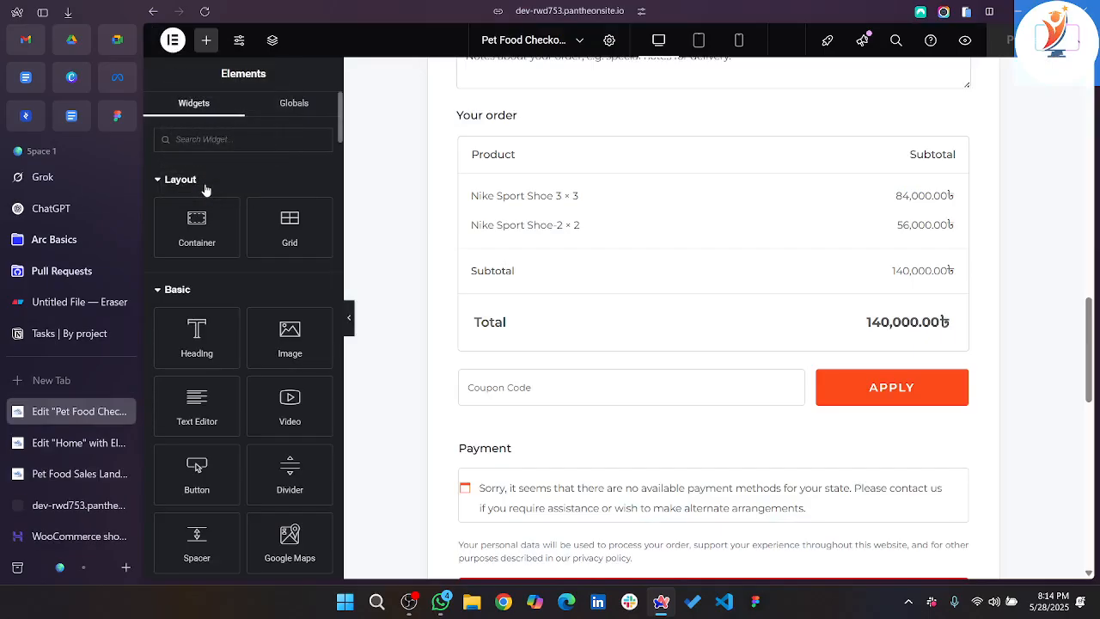
pyautogui.click(58, 505)
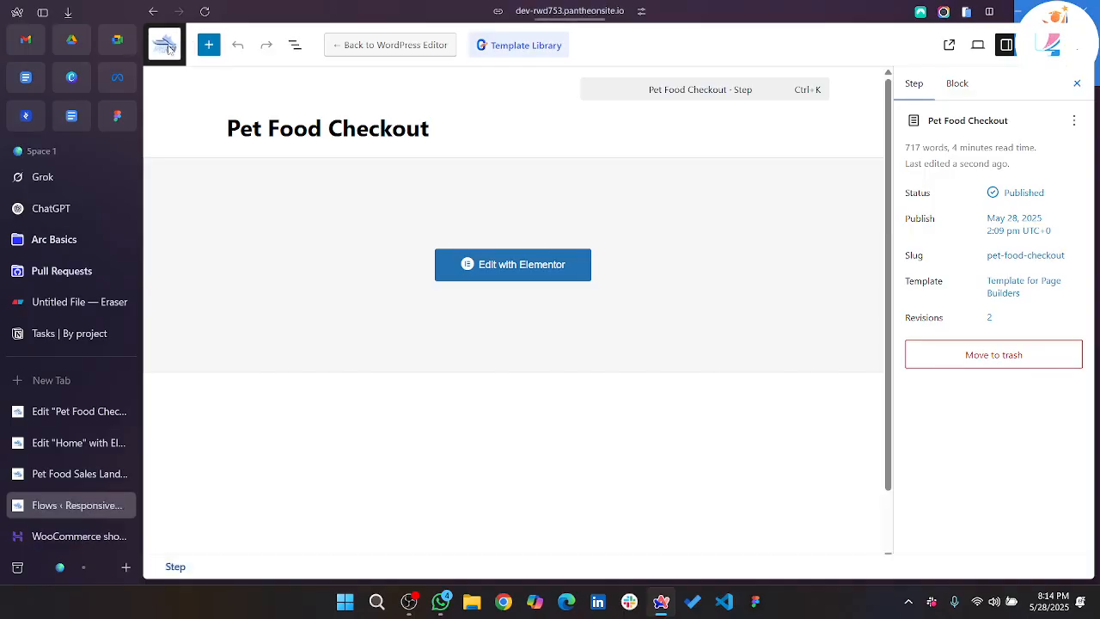
pyautogui.click(168, 44)
# Go to the CartFlows funnels list and open the untitled live funnel for viewing.
pyautogui.moveTo(190, 205)
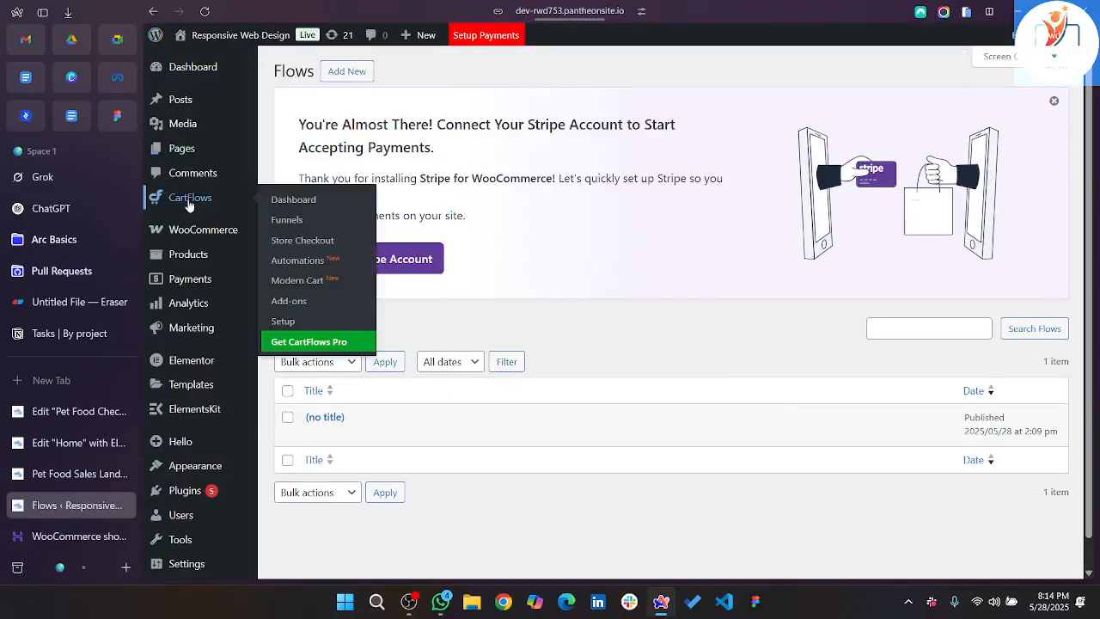
pyautogui.click(187, 199)
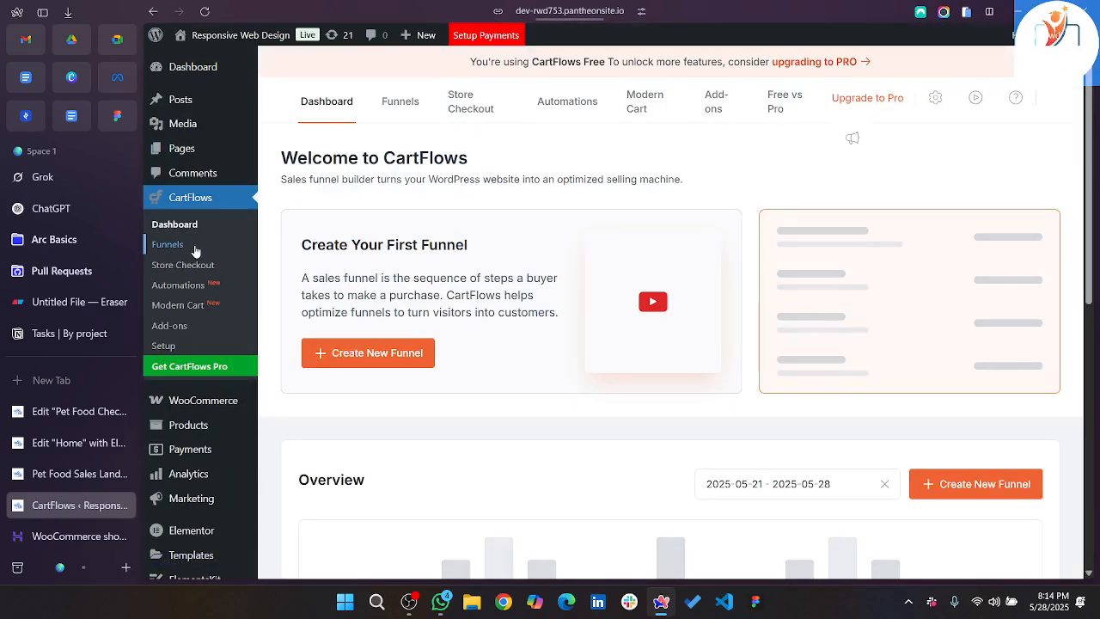
pyautogui.click(432, 103)
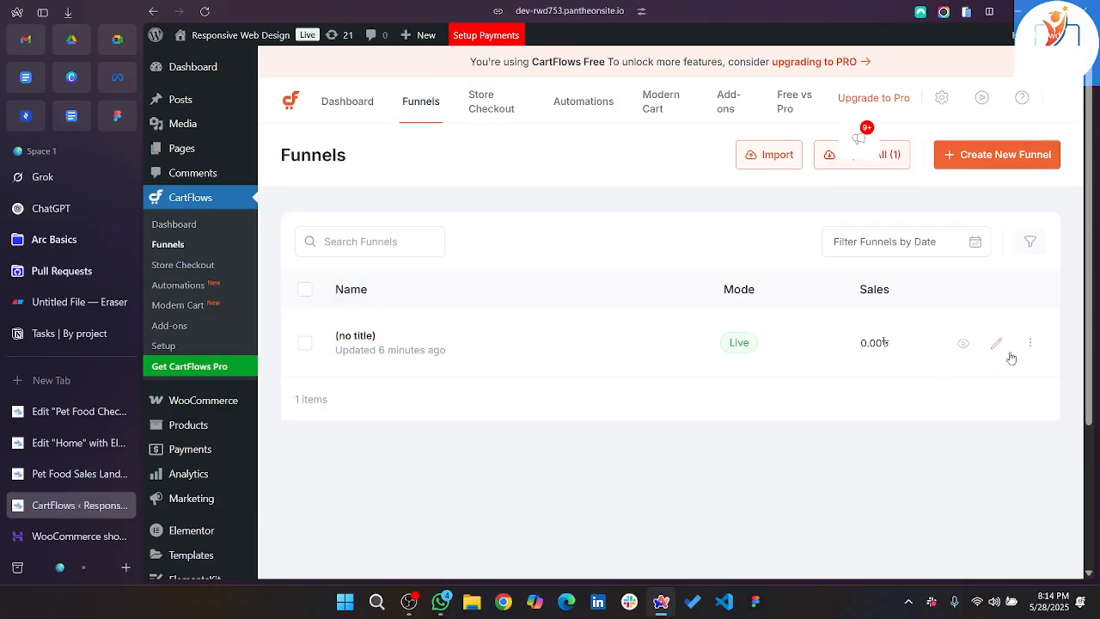
pyautogui.click(963, 344)
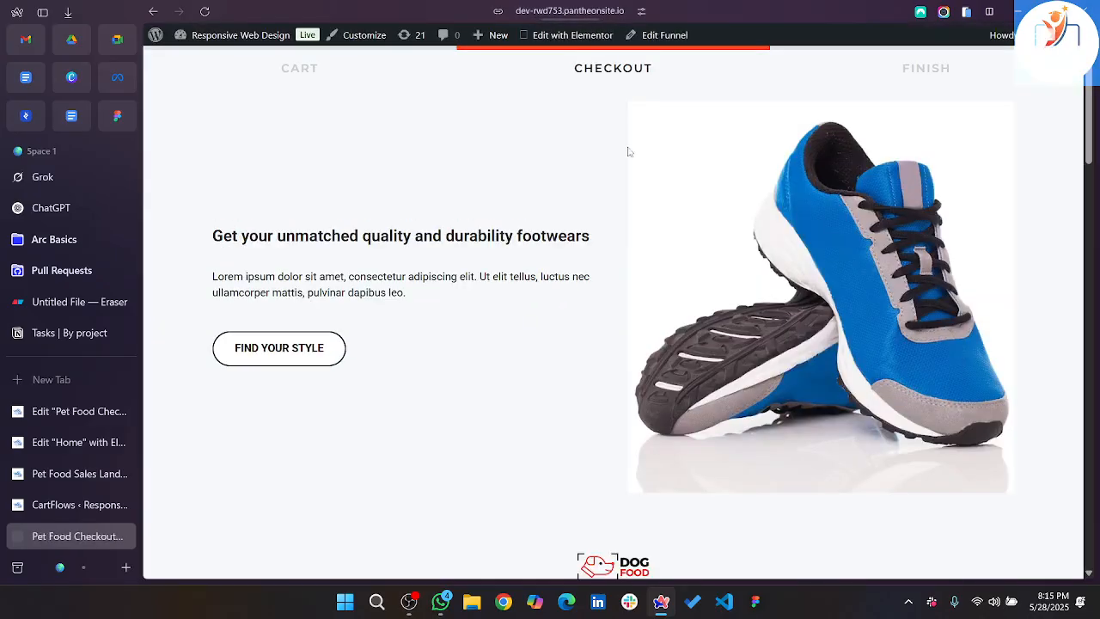
# Review the live checkout page from the footwear banner through the billing form, order summary, payment section and testimonials.
pyautogui.scroll(-4, 577, 288)
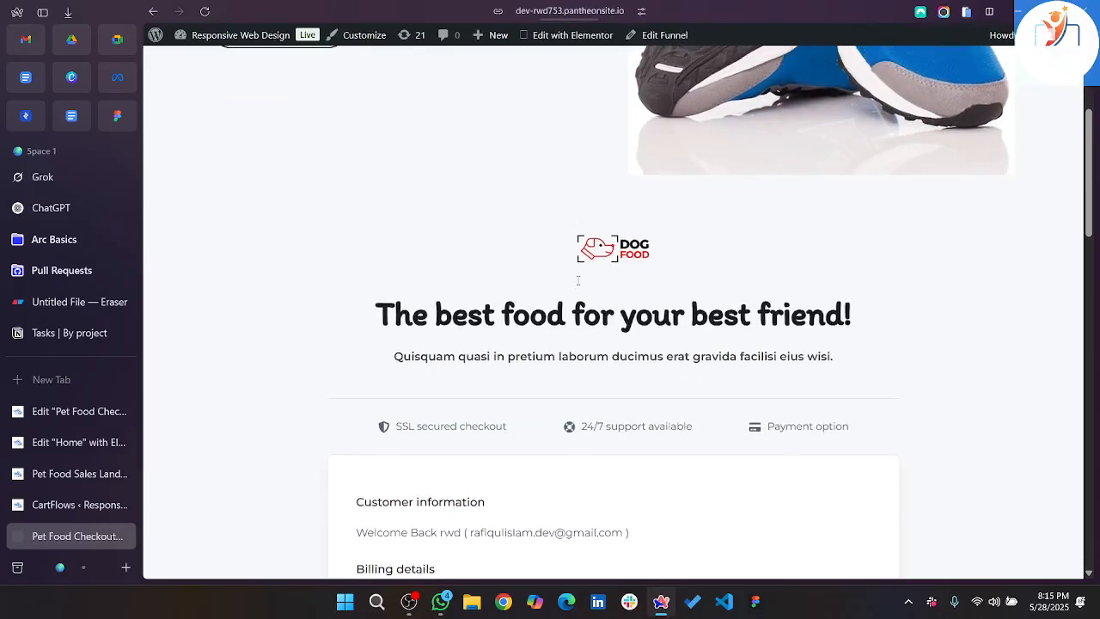
pyautogui.scroll(3, 578, 283)
pyautogui.scroll(1, 603, 275)
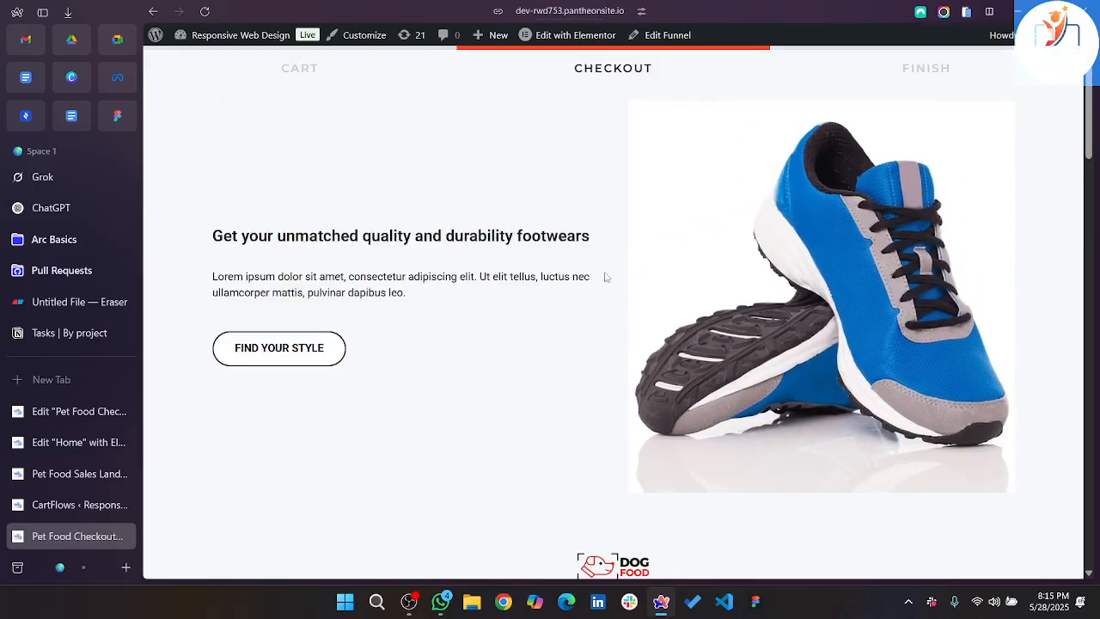
pyautogui.scroll(-15, 605, 277)
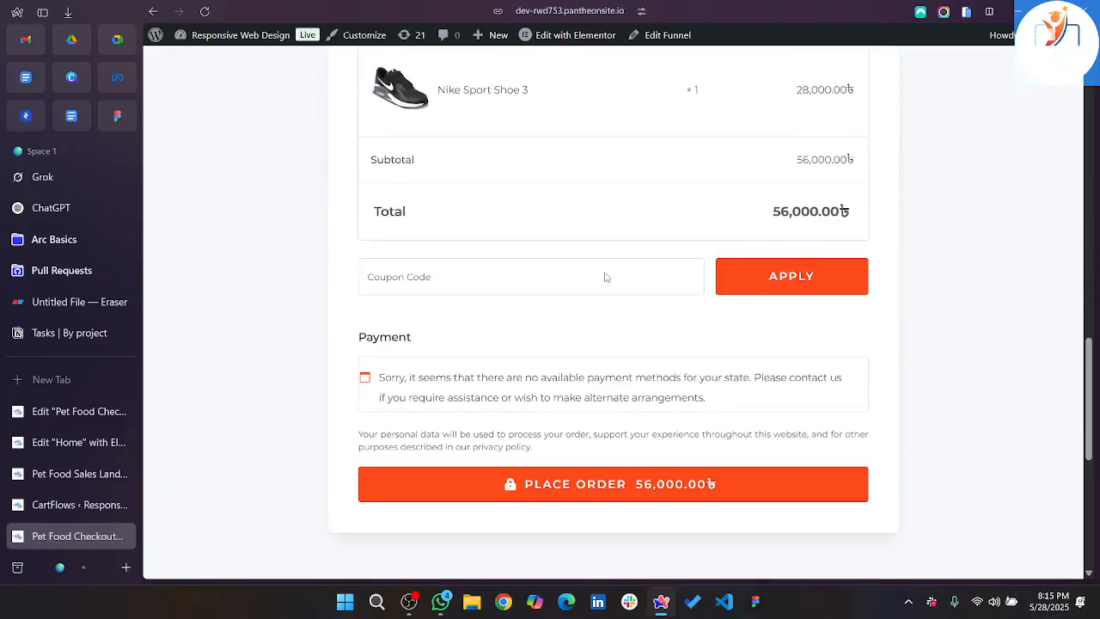
pyautogui.scroll(-3, 605, 276)
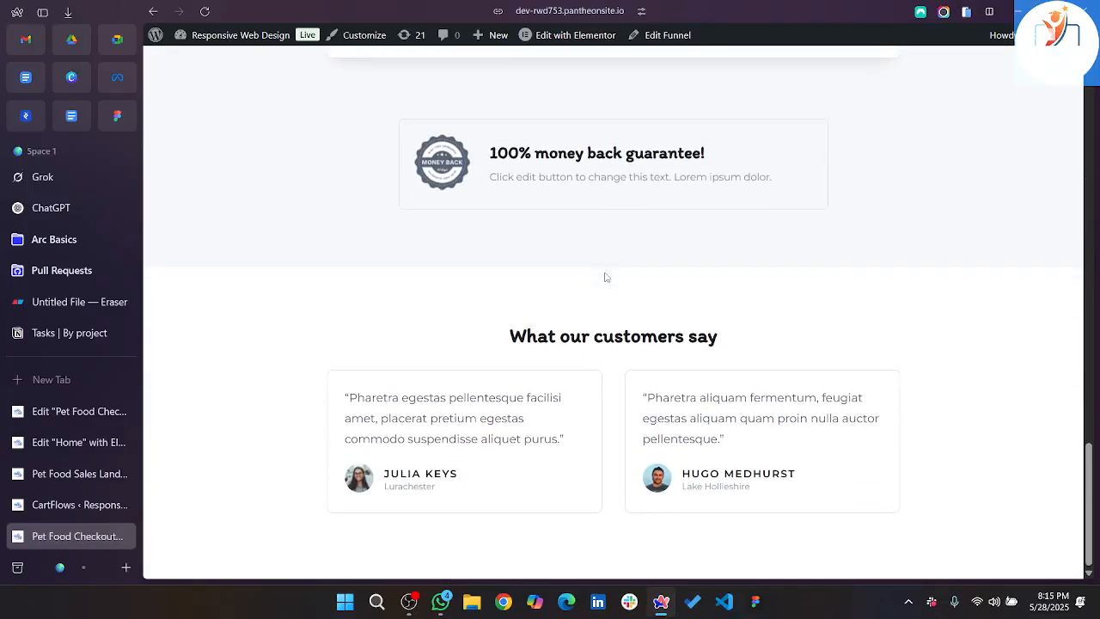
pyautogui.scroll(20, 605, 276)
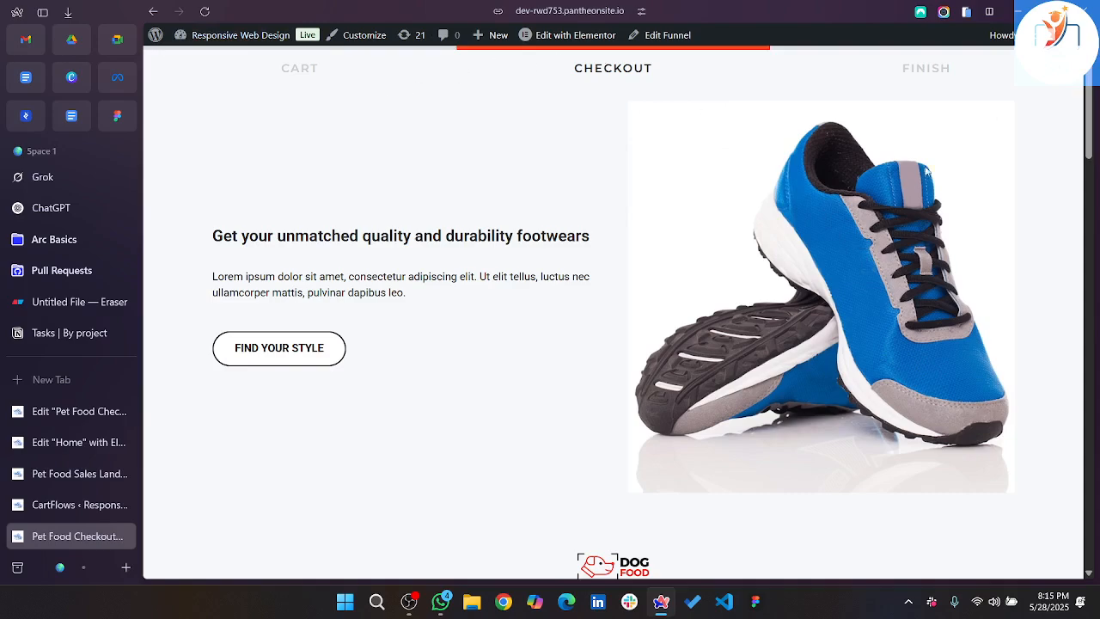
pyautogui.scroll(-4, 652, 448)
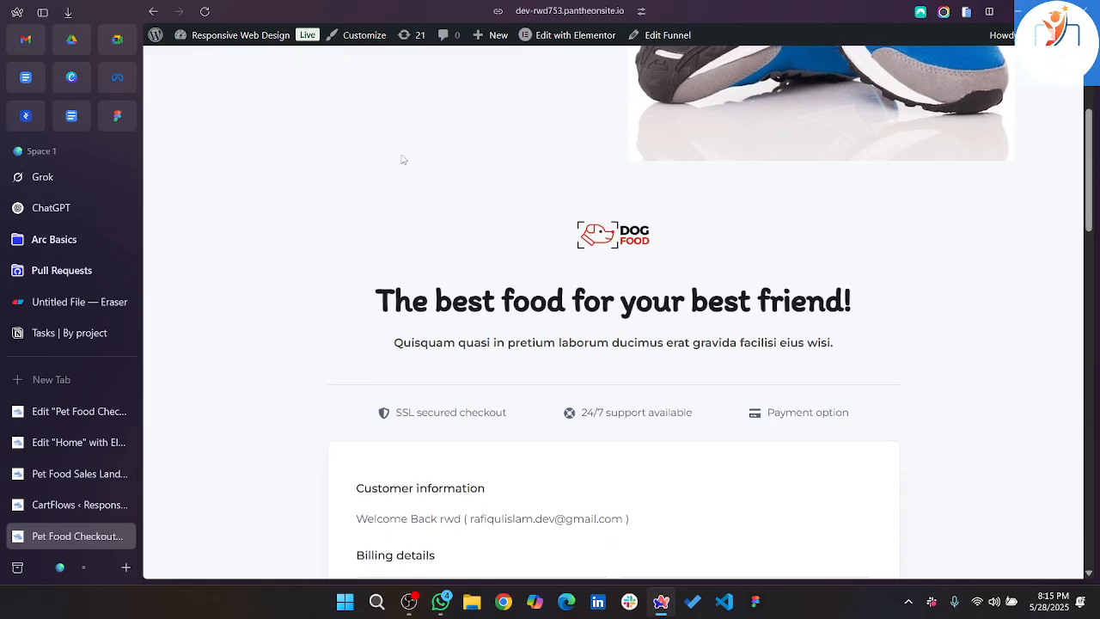
pyautogui.scroll(-3, 550, 374)
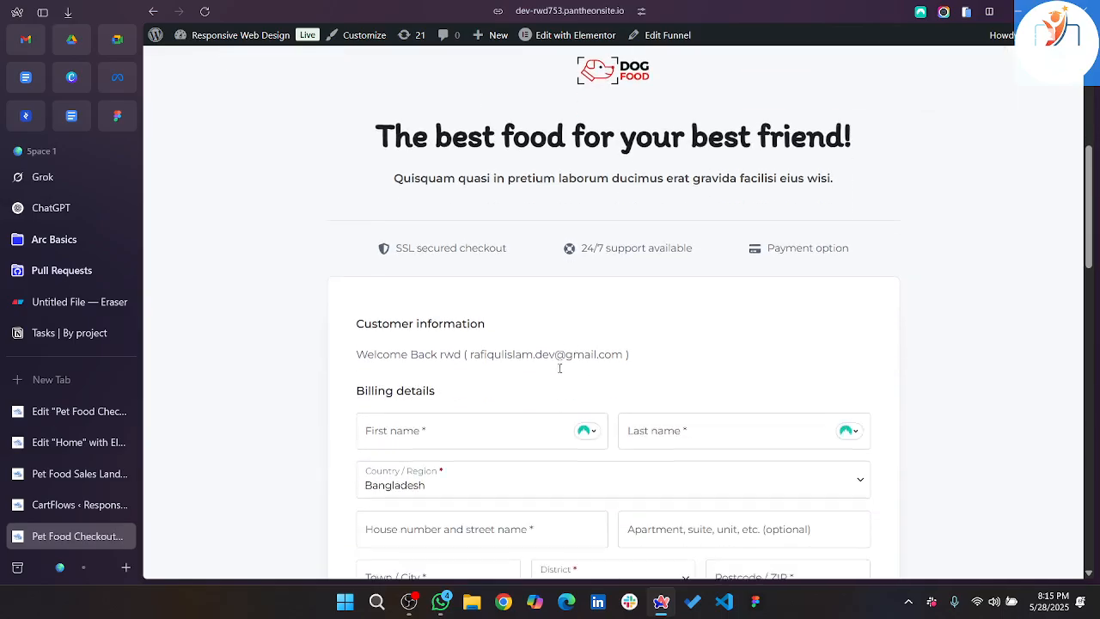
pyautogui.scroll(-1, 560, 374)
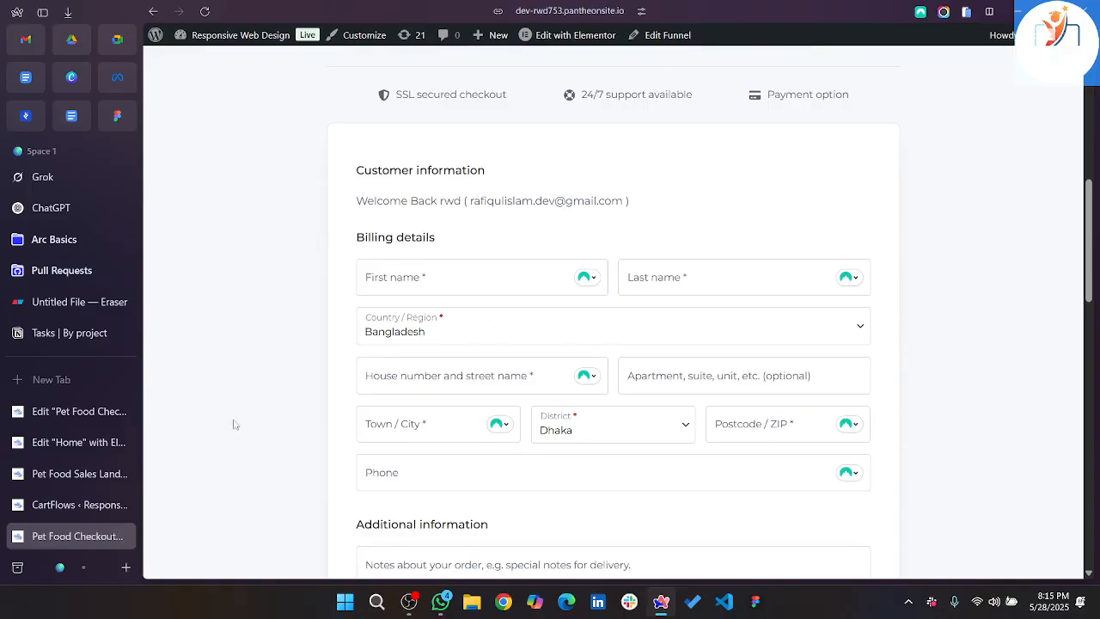
pyautogui.scroll(-11, 405, 372)
pyautogui.scroll(2, 530, 230)
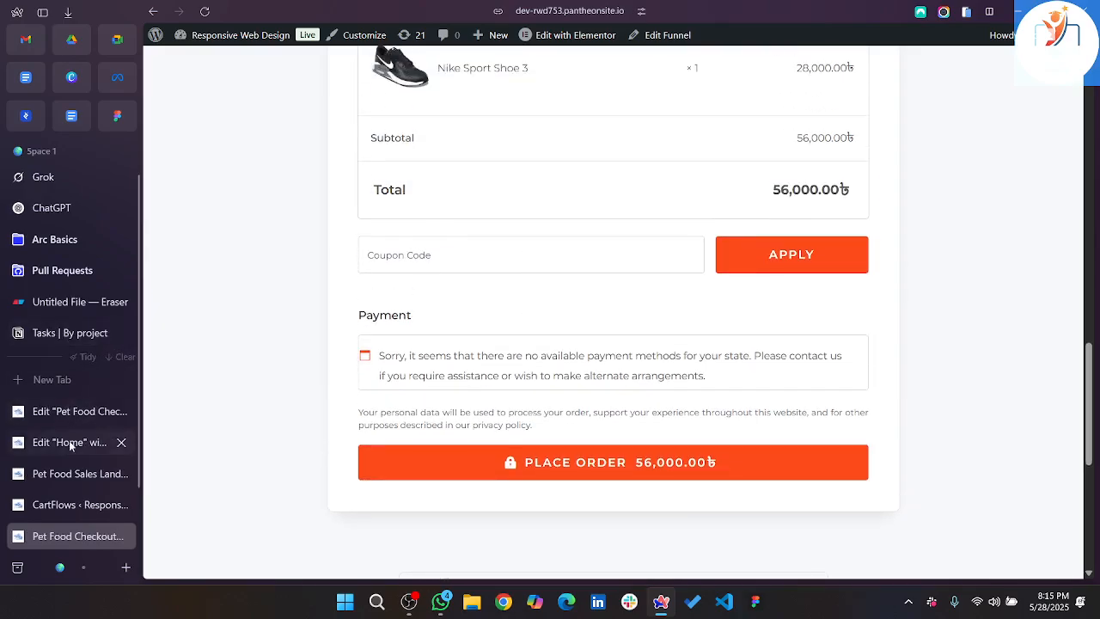
# Look through the Home page's product sections in the Elementor editor and compare them with the live checkout page.
pyautogui.click(68, 440)
pyautogui.scroll(-3, 582, 277)
pyautogui.scroll(-5, 583, 276)
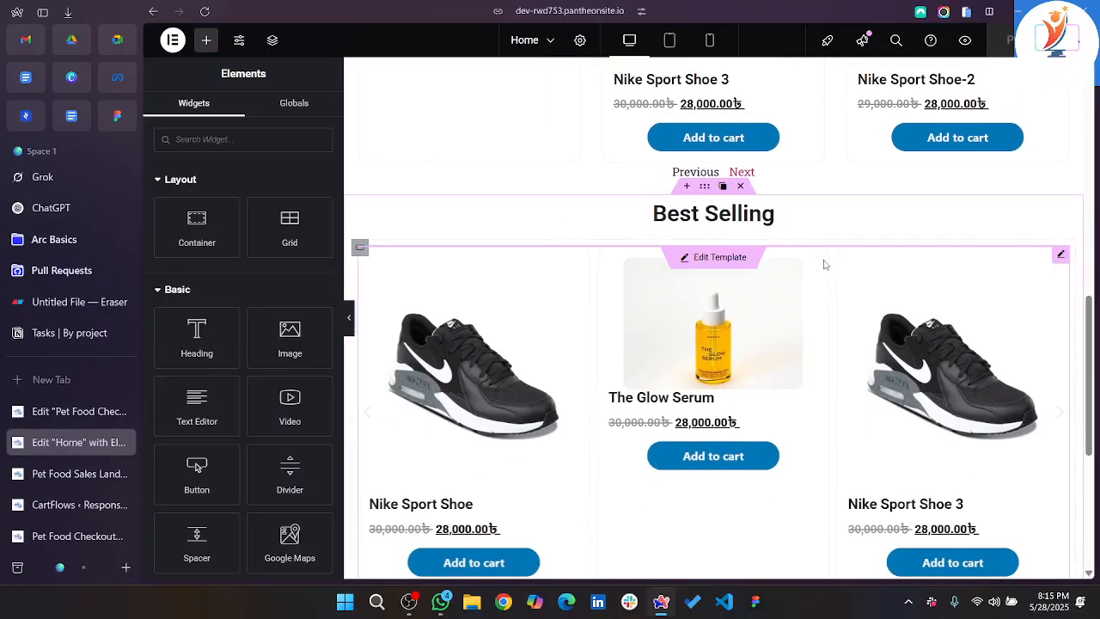
pyautogui.scroll(-4, 824, 264)
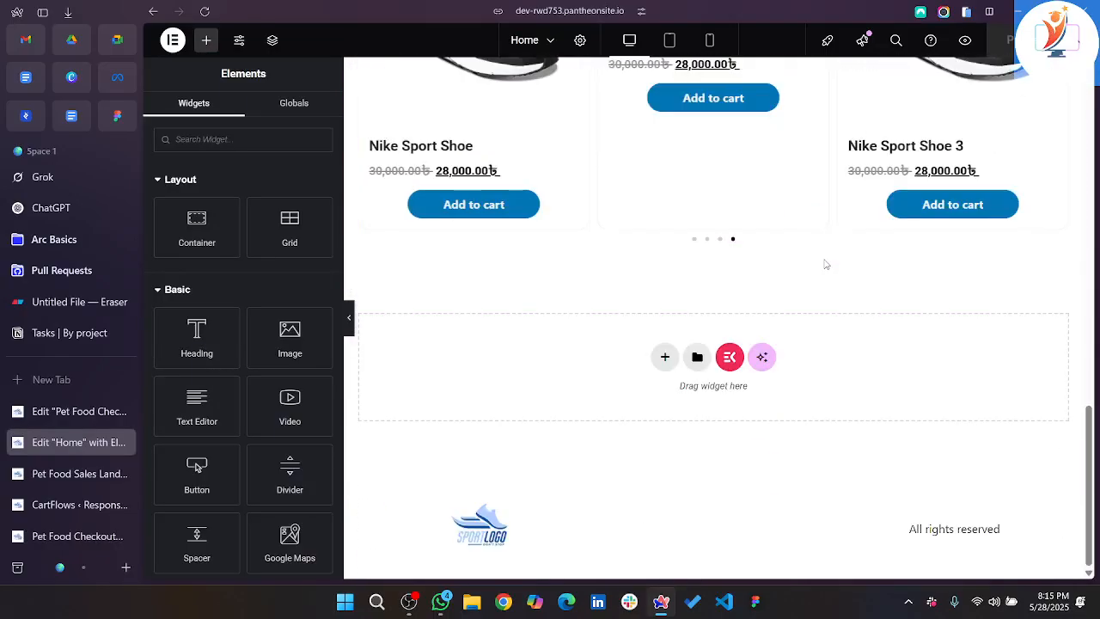
pyautogui.click(65, 509)
pyautogui.click(62, 535)
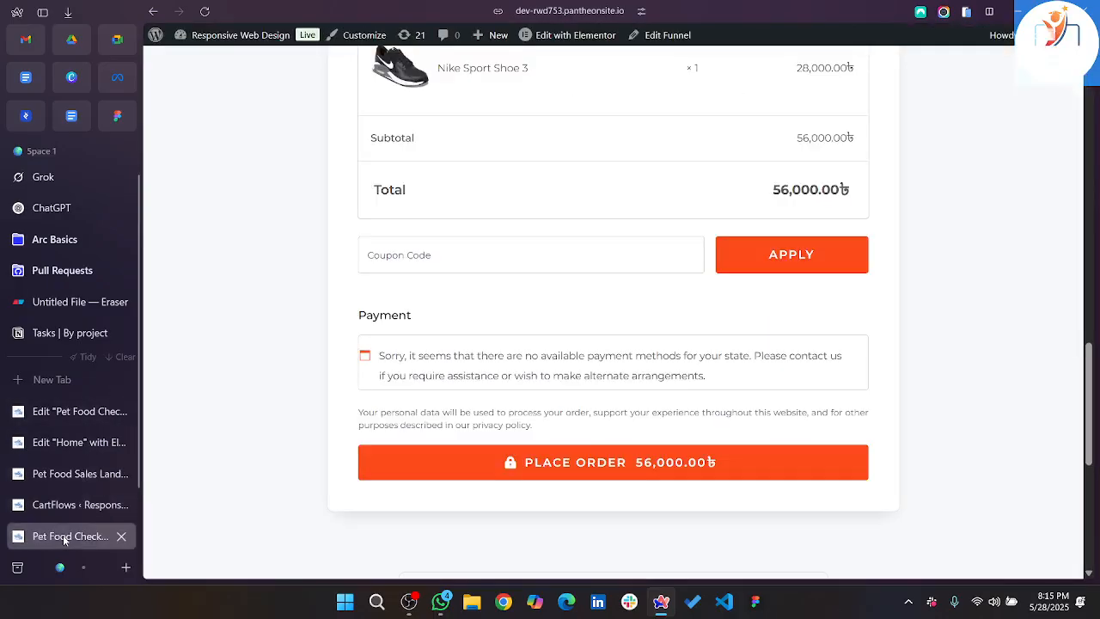
pyautogui.scroll(2, 502, 232)
pyautogui.scroll(10, 502, 232)
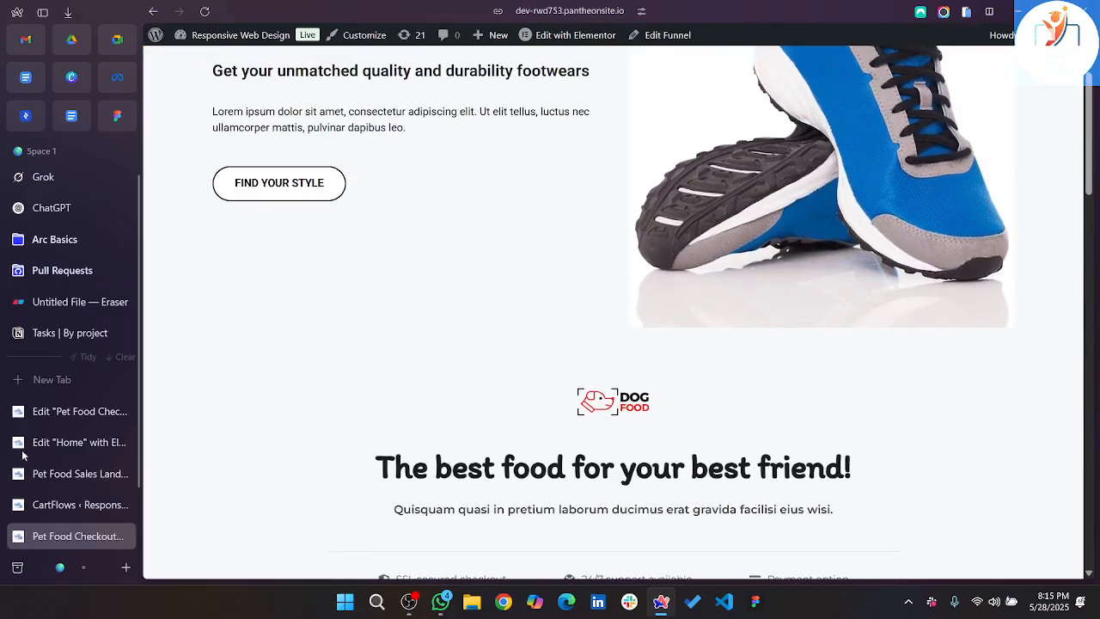
# Delete the Cart, Checkout, Finish progress section above the footwear banner on the Pet Food Checkout page in Elementor.
pyautogui.click(59, 413)
pyautogui.scroll(20, 504, 210)
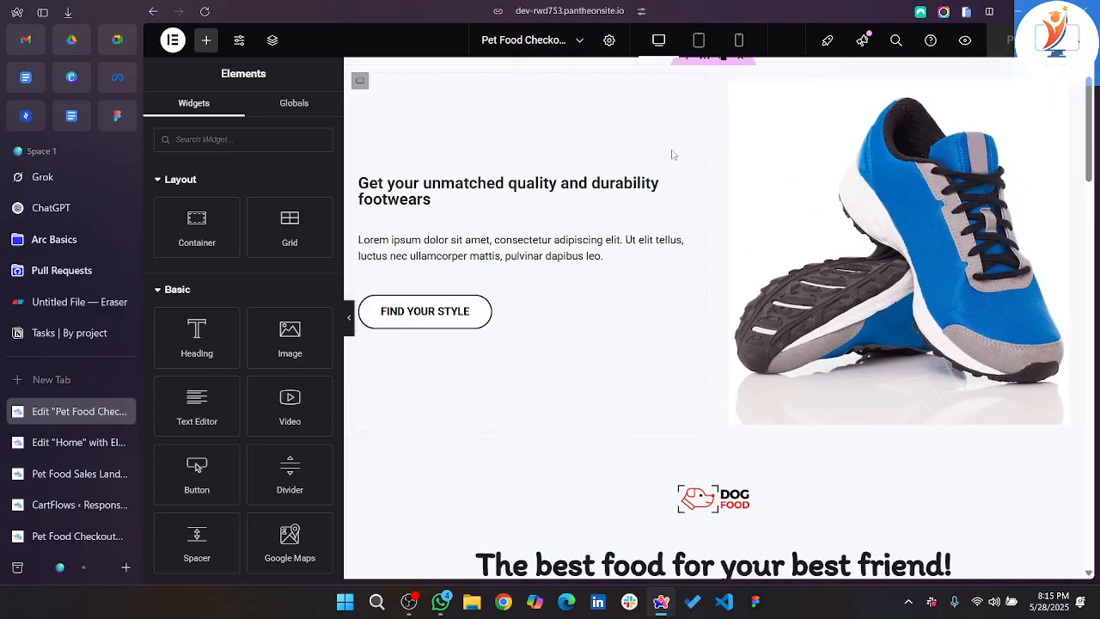
pyautogui.scroll(1, 670, 153)
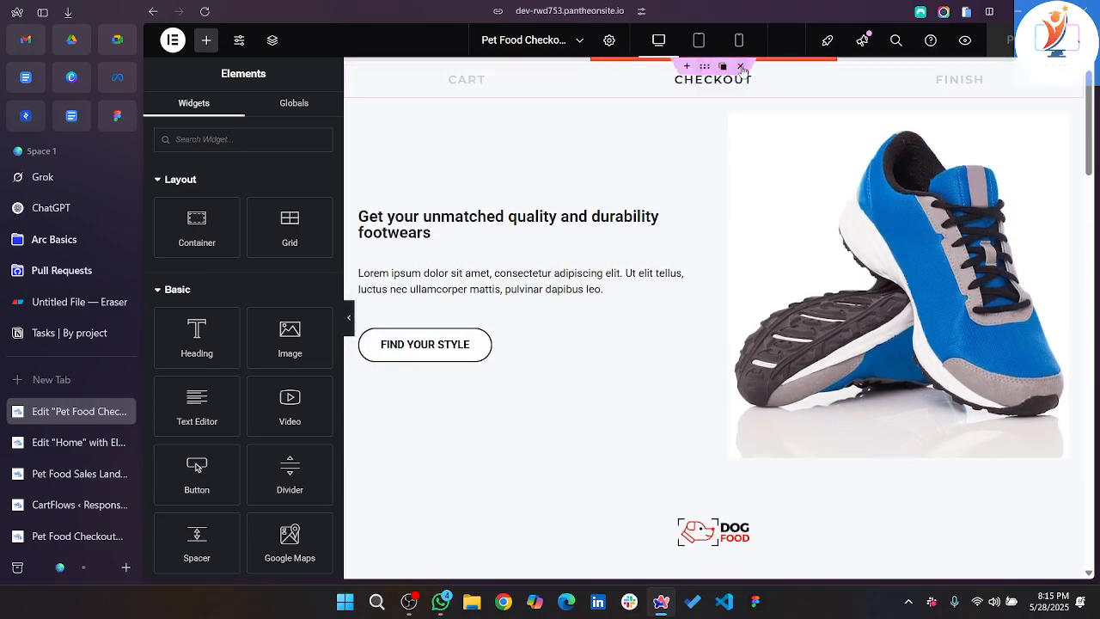
pyautogui.click(740, 67)
# Set the checkout form's layout to Two Column on the Pet Food Checkout page and review the resulting billing and order columns.
pyautogui.scroll(-2, 670, 345)
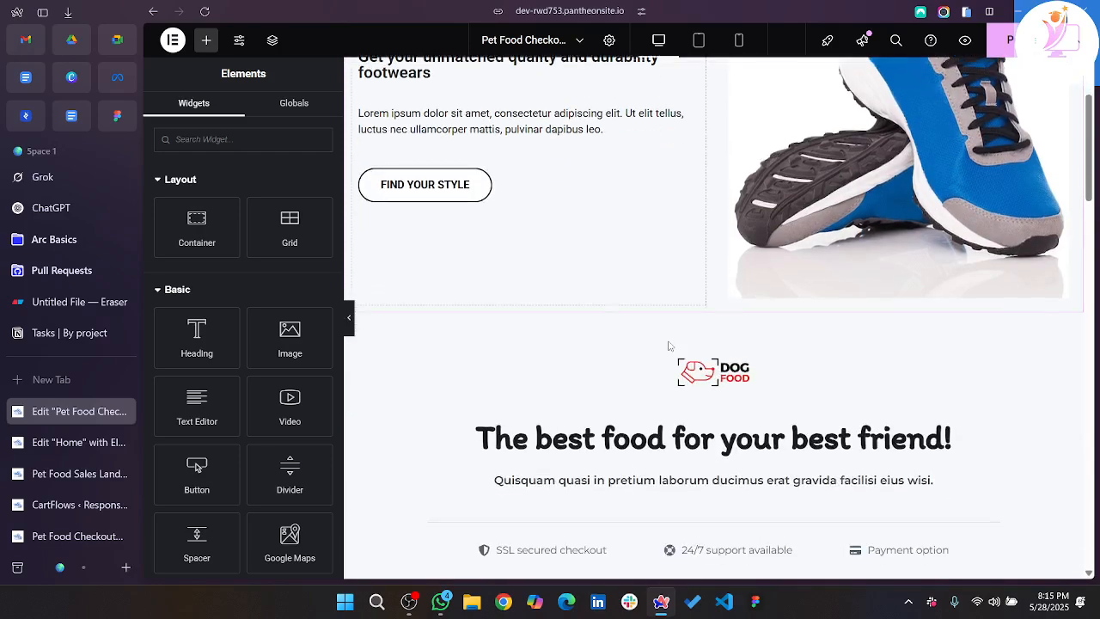
pyautogui.scroll(-6, 670, 345)
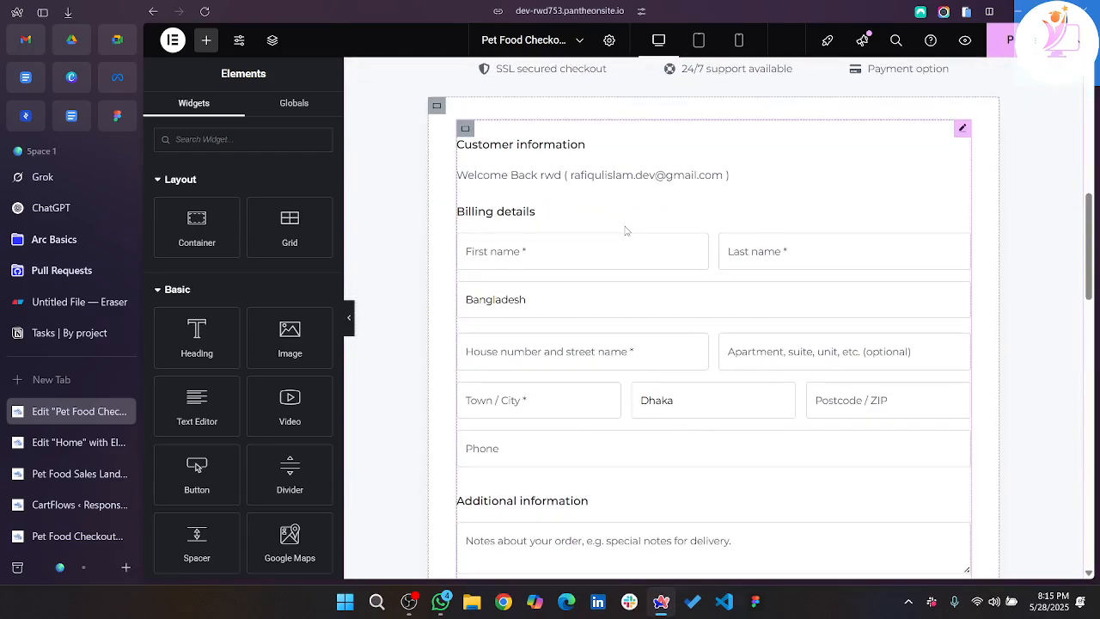
pyautogui.click(626, 230)
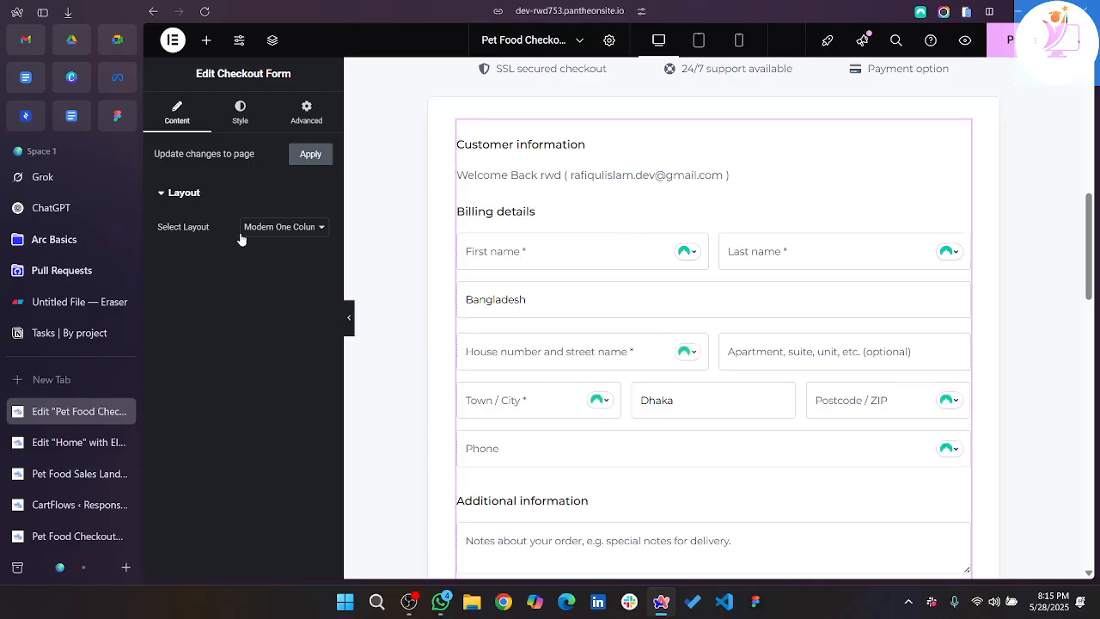
pyautogui.click(277, 230)
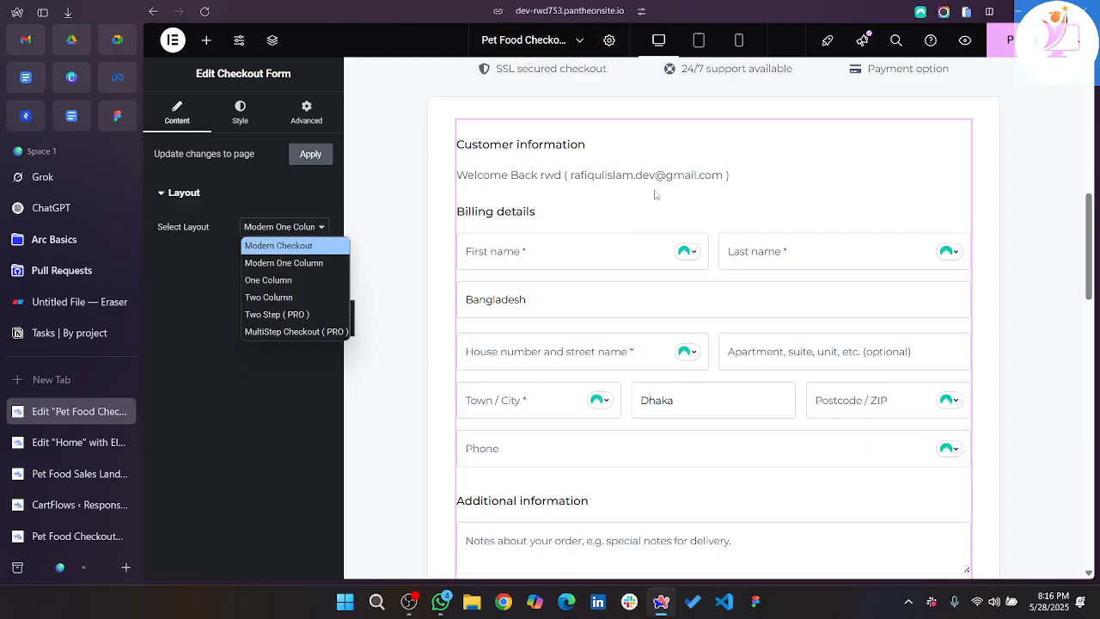
pyautogui.scroll(-1, 615, 278)
pyautogui.scroll(1, 615, 278)
pyautogui.click(278, 230)
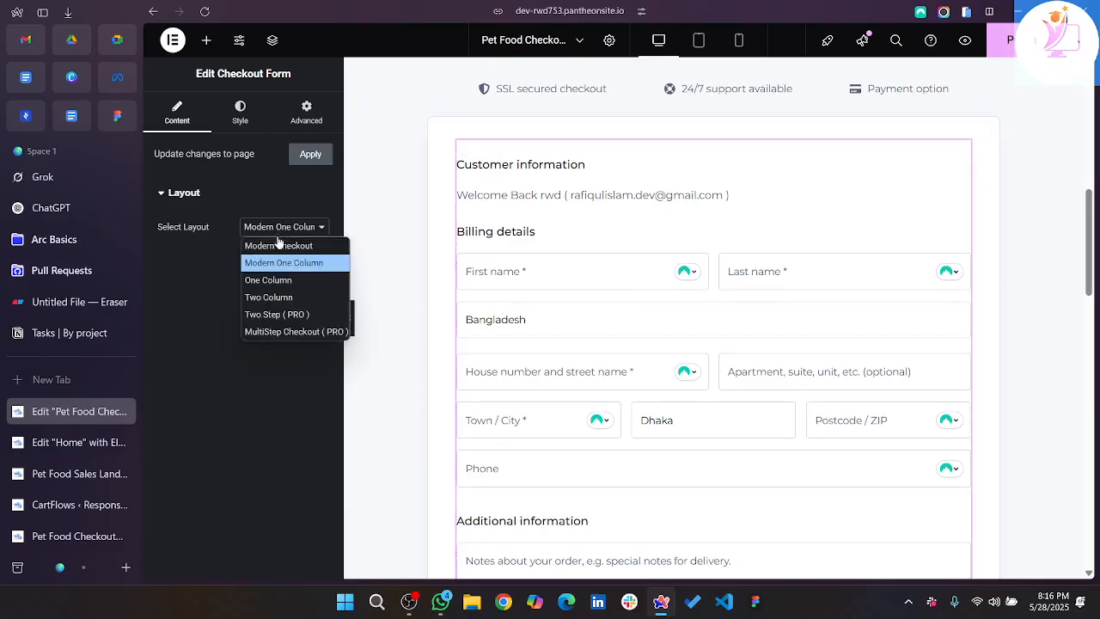
pyautogui.click(286, 296)
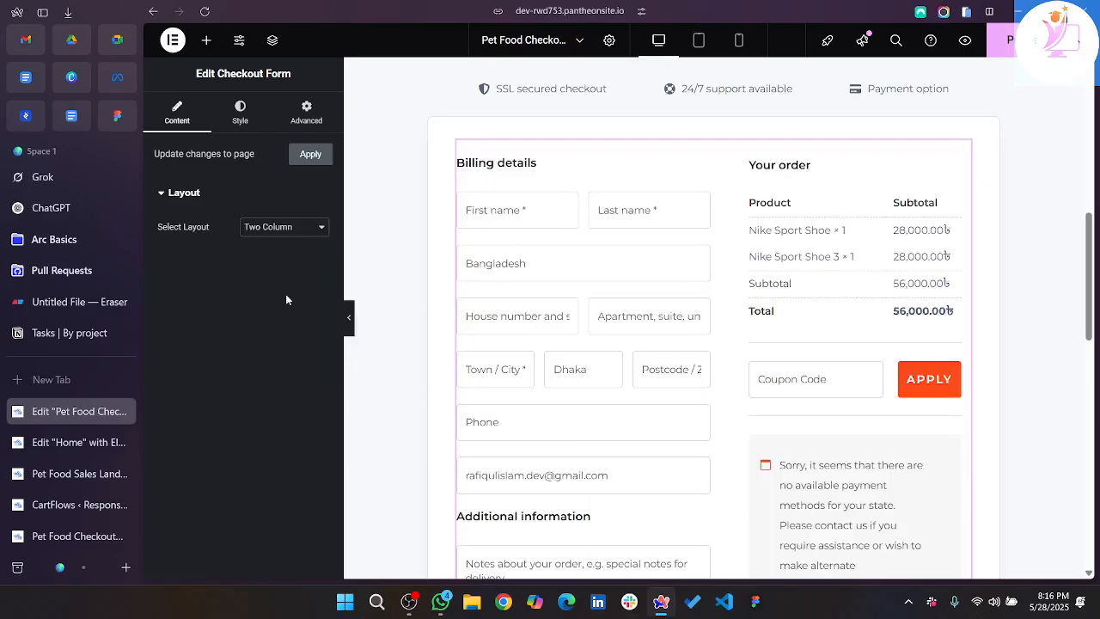
pyautogui.scroll(-3, 734, 336)
pyautogui.scroll(2, 734, 336)
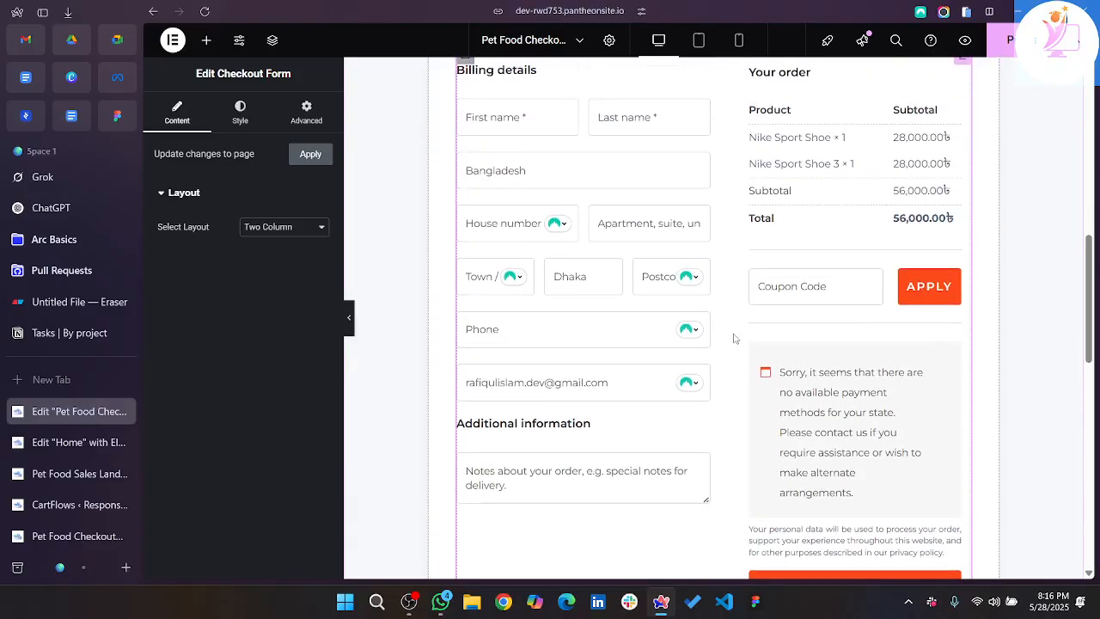
pyautogui.scroll(2, 609, 257)
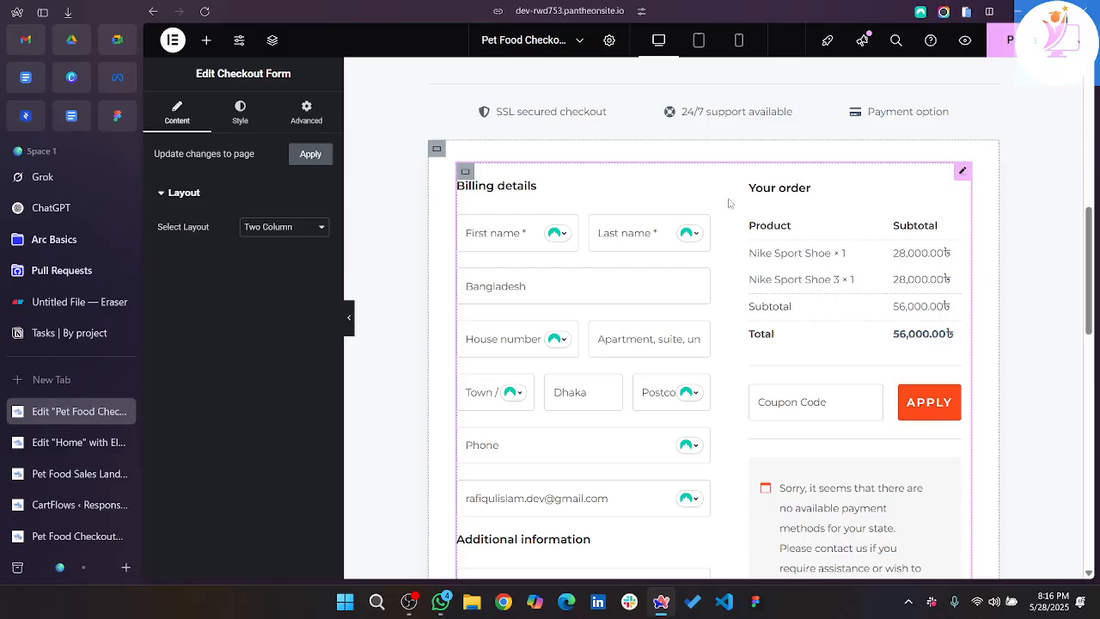
# Switch to Figma and open the Main page of the Prolife design file.
pyautogui.click(124, 114)
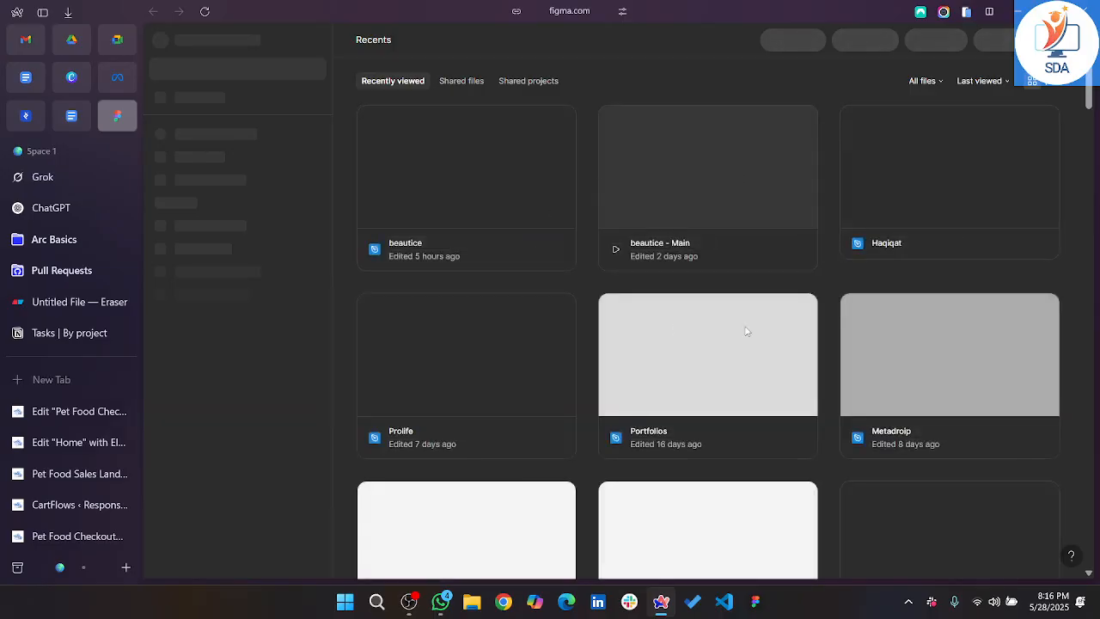
pyautogui.scroll(-1, 746, 331)
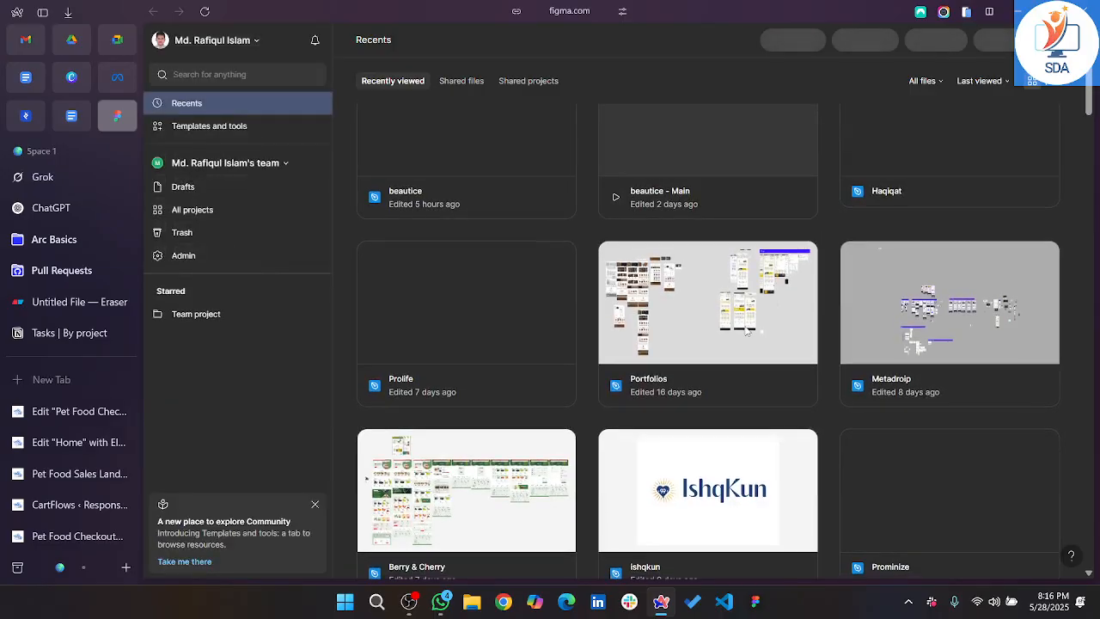
pyautogui.click(482, 297)
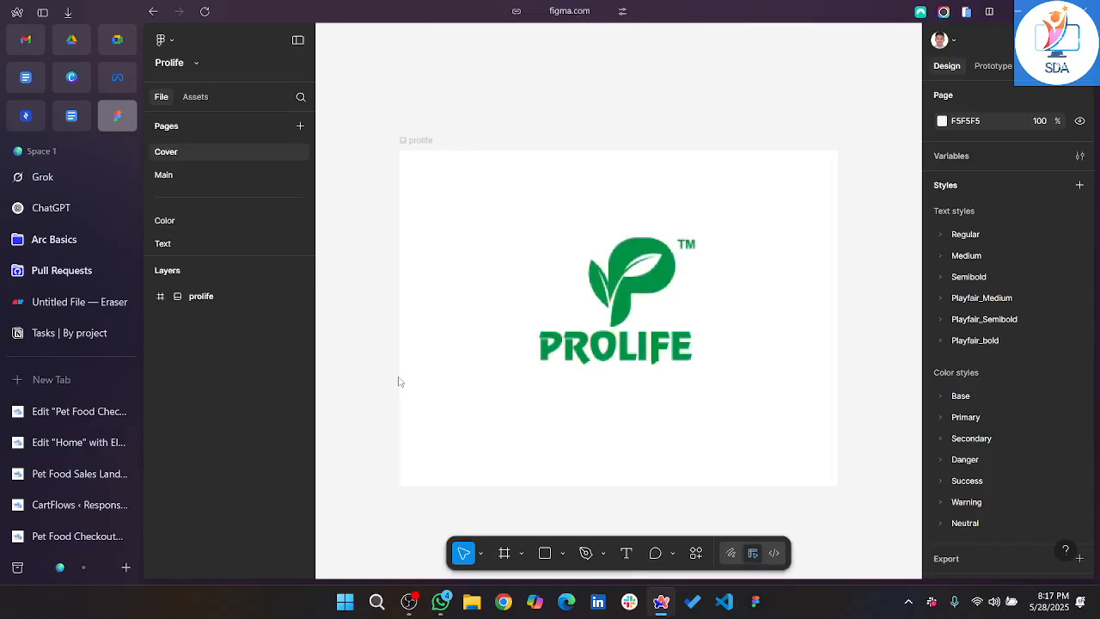
pyautogui.click(185, 176)
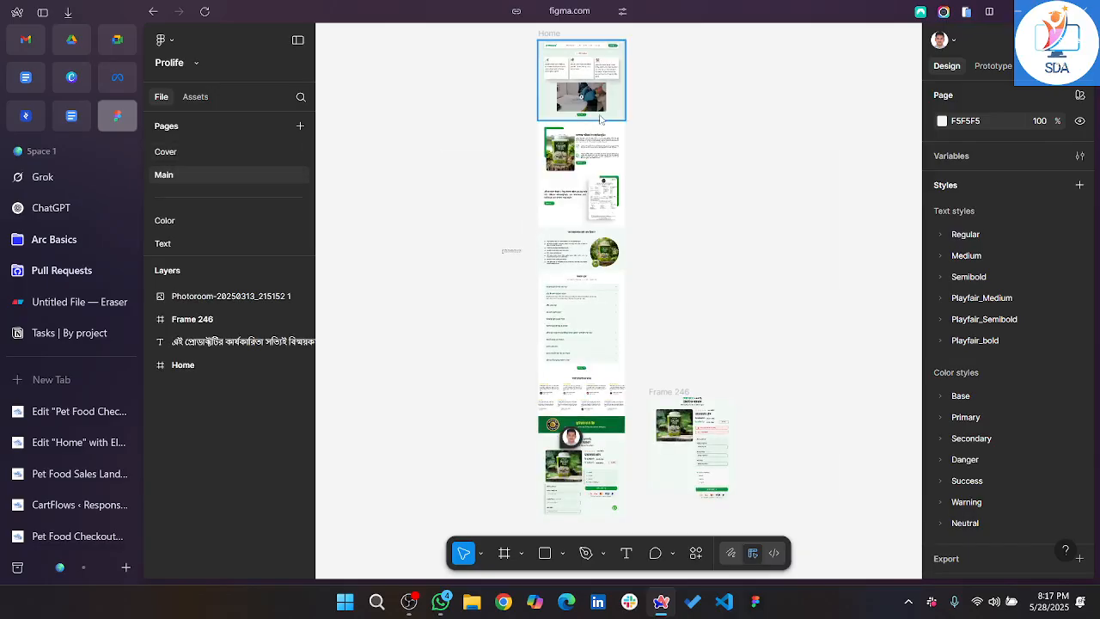
# Look through the Prolife Home design from the header and video section through product details, lab report, benefits, FAQ and client reviews.
pyautogui.scroll(10, 600, 120)
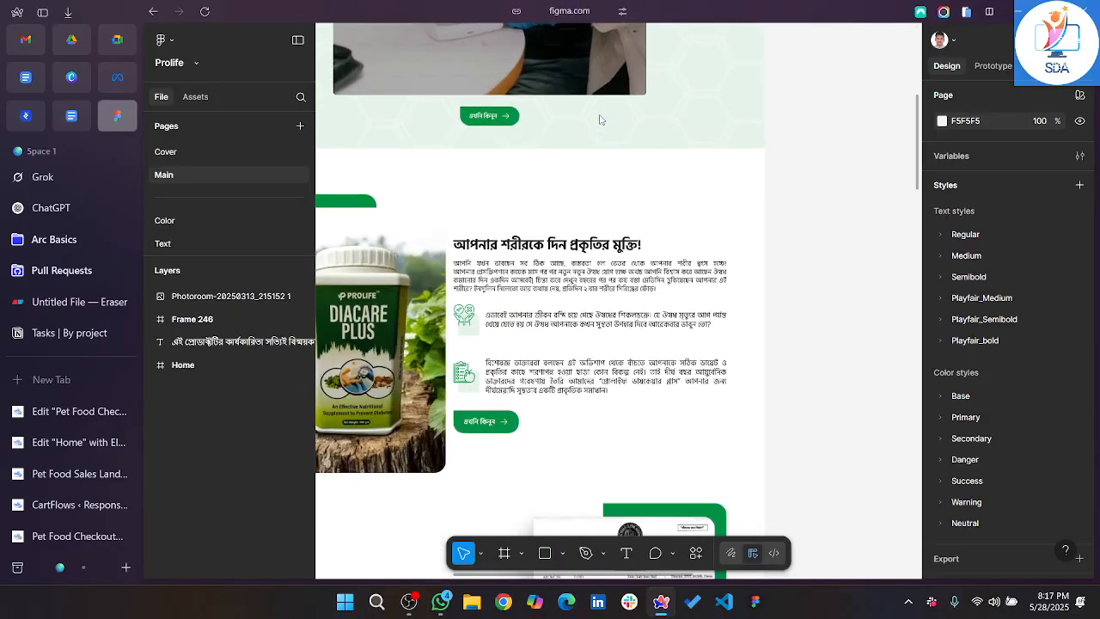
pyautogui.press('f')
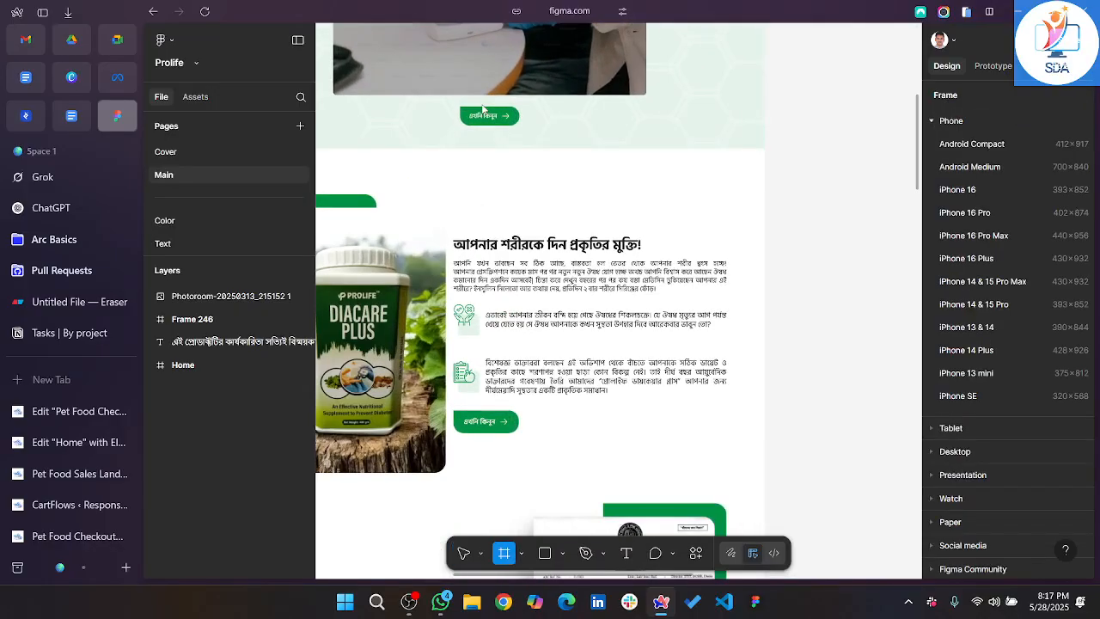
pyautogui.press('h')
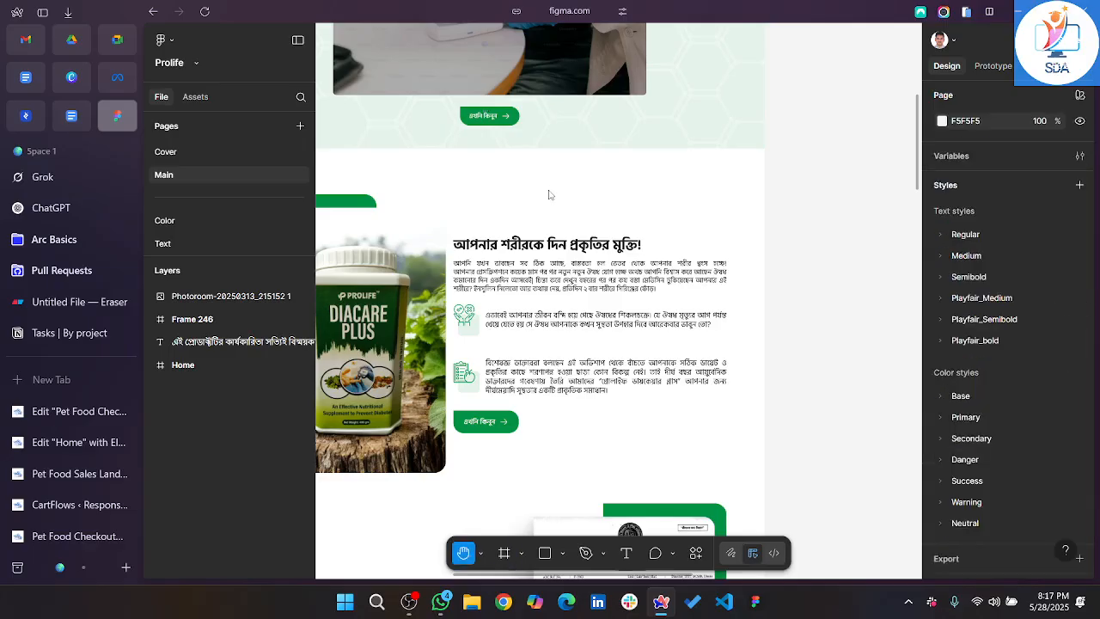
pyautogui.scroll(10, 563, 248)
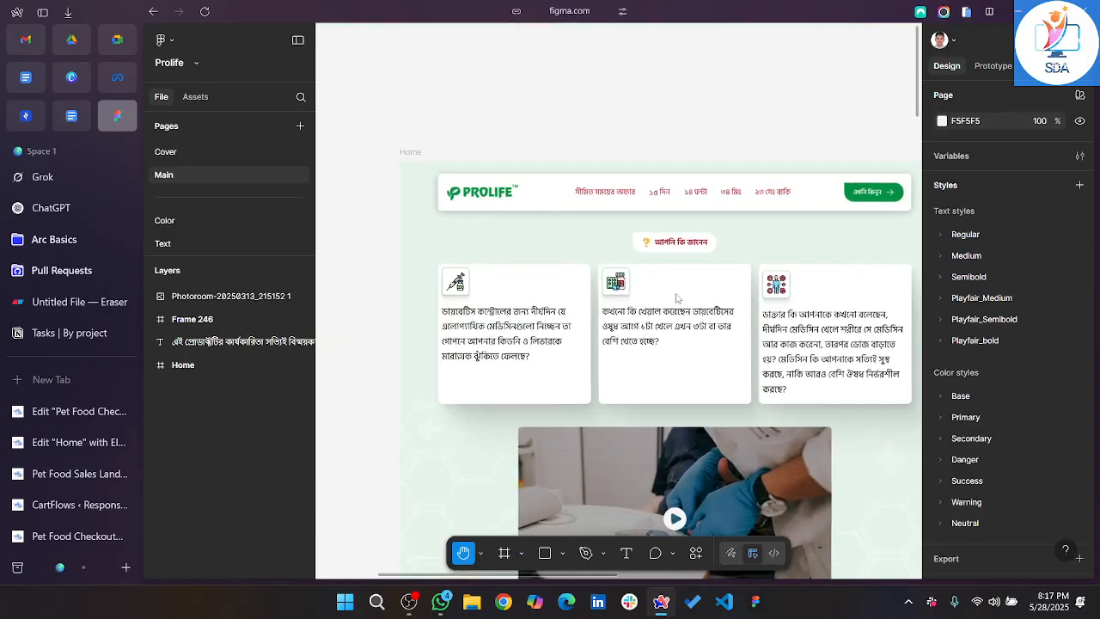
pyautogui.scroll(5, 611, 340)
pyautogui.moveTo(610, 336); pyautogui.dragTo(680, 397)
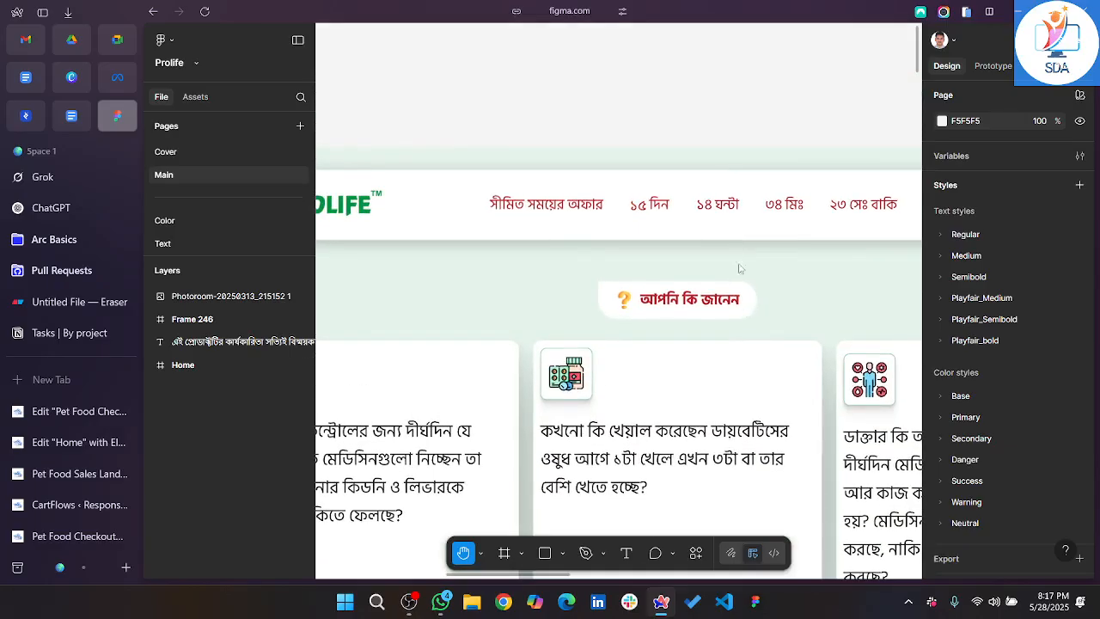
pyautogui.moveTo(746, 312); pyautogui.dragTo(719, 51)
pyautogui.scroll(-3, 717, 51)
pyautogui.scroll(-3, 629, 238)
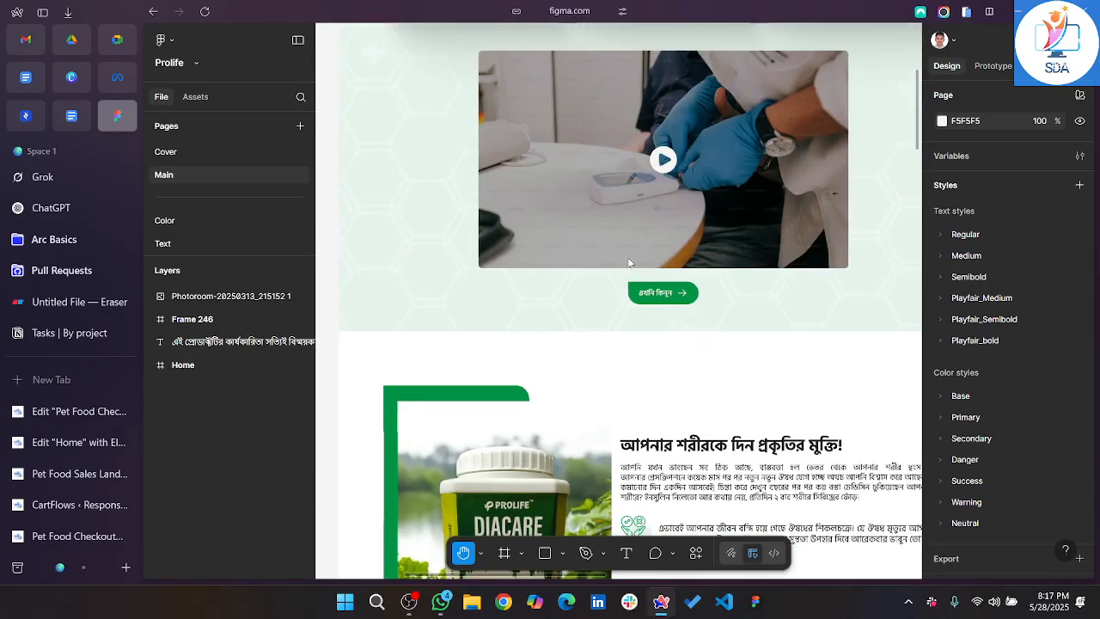
pyautogui.scroll(-2, 585, 95)
pyautogui.scroll(-5, 568, 89)
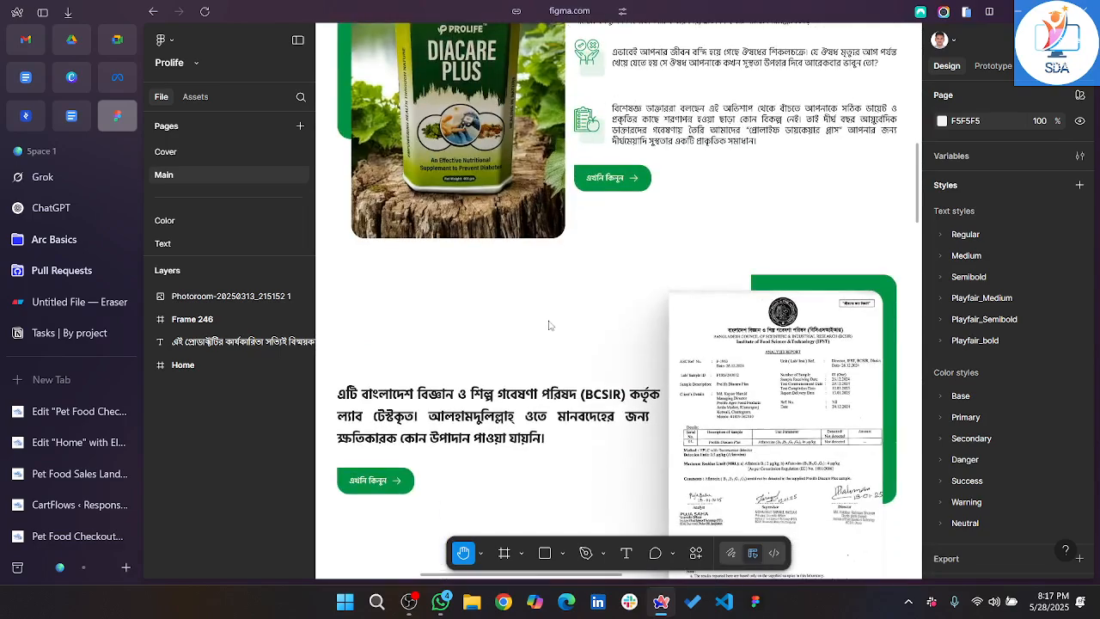
pyautogui.scroll(-2, 553, 115)
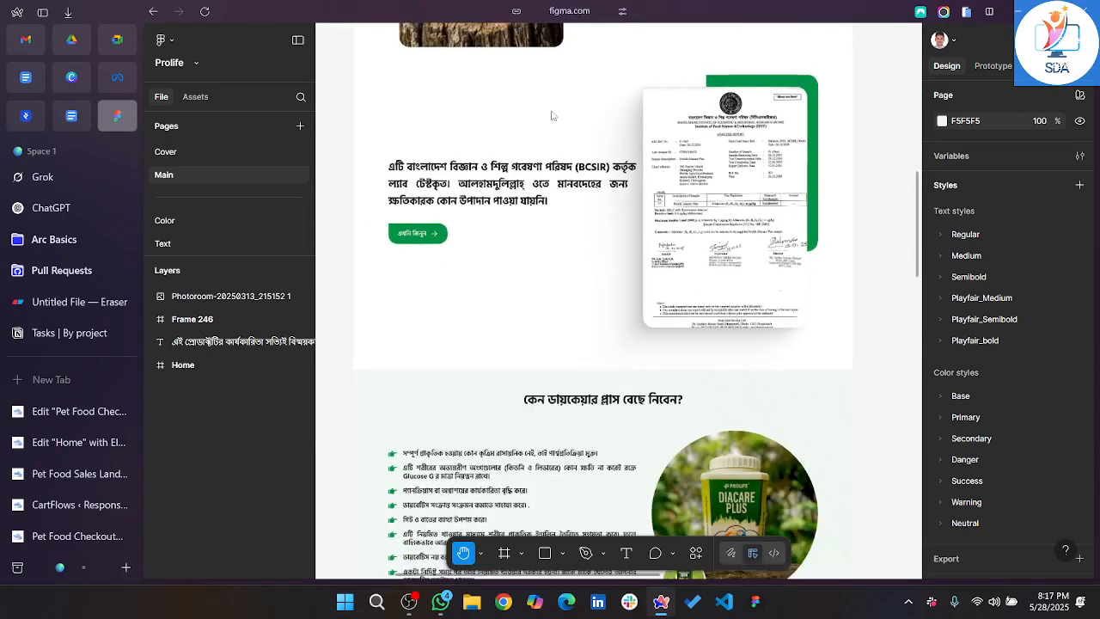
pyautogui.scroll(-3, 555, 140)
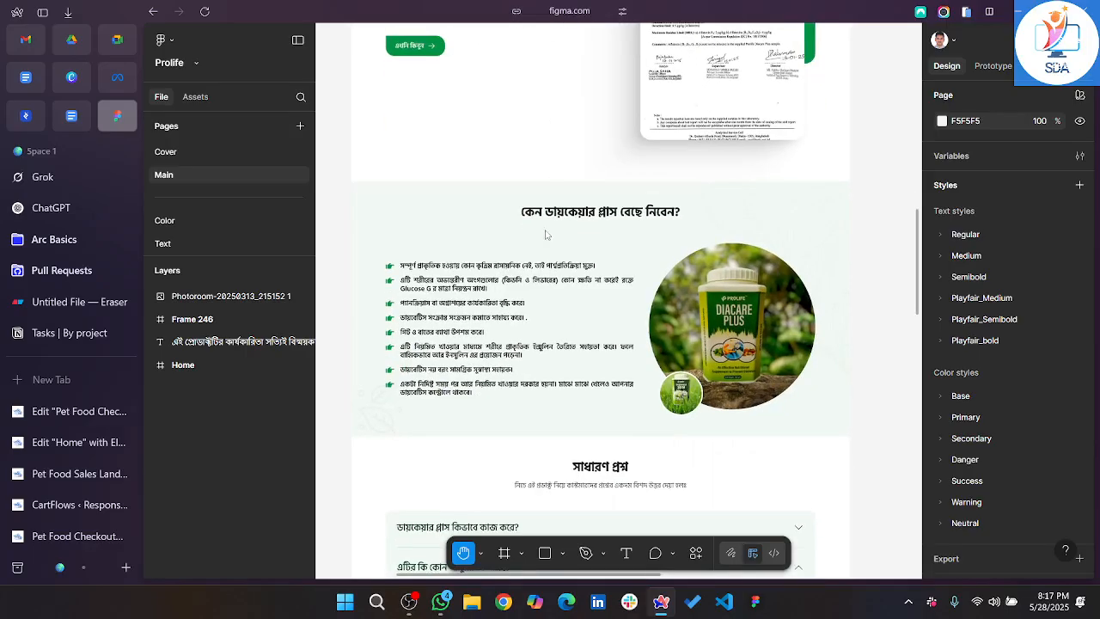
pyautogui.scroll(-2, 547, 217)
pyautogui.scroll(-2, 502, 231)
pyautogui.scroll(-2, 523, 321)
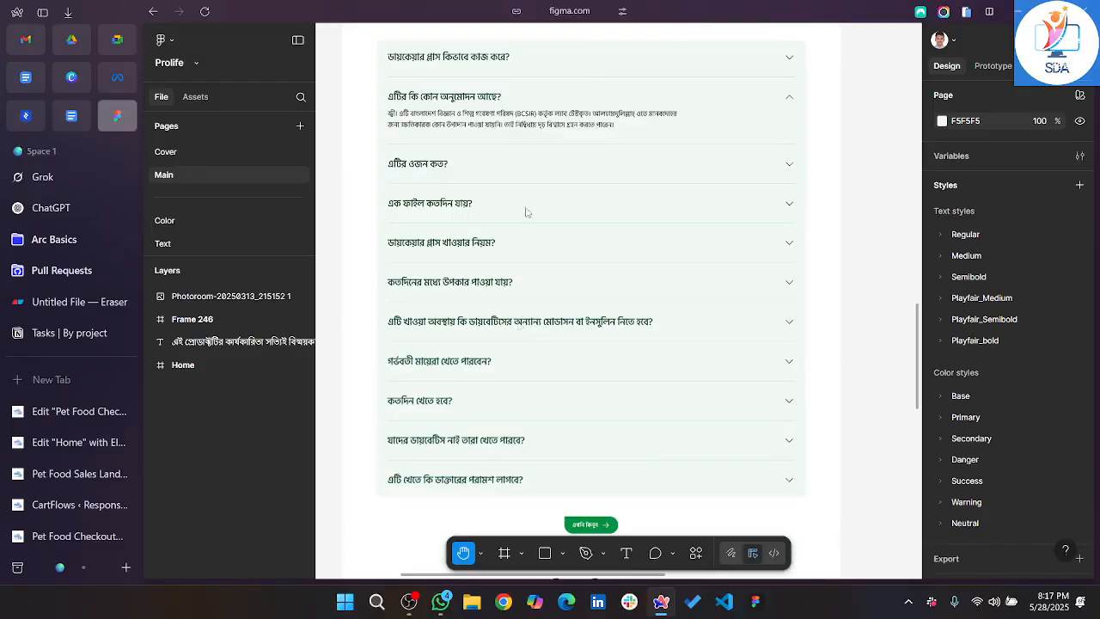
pyautogui.scroll(-6, 550, 275)
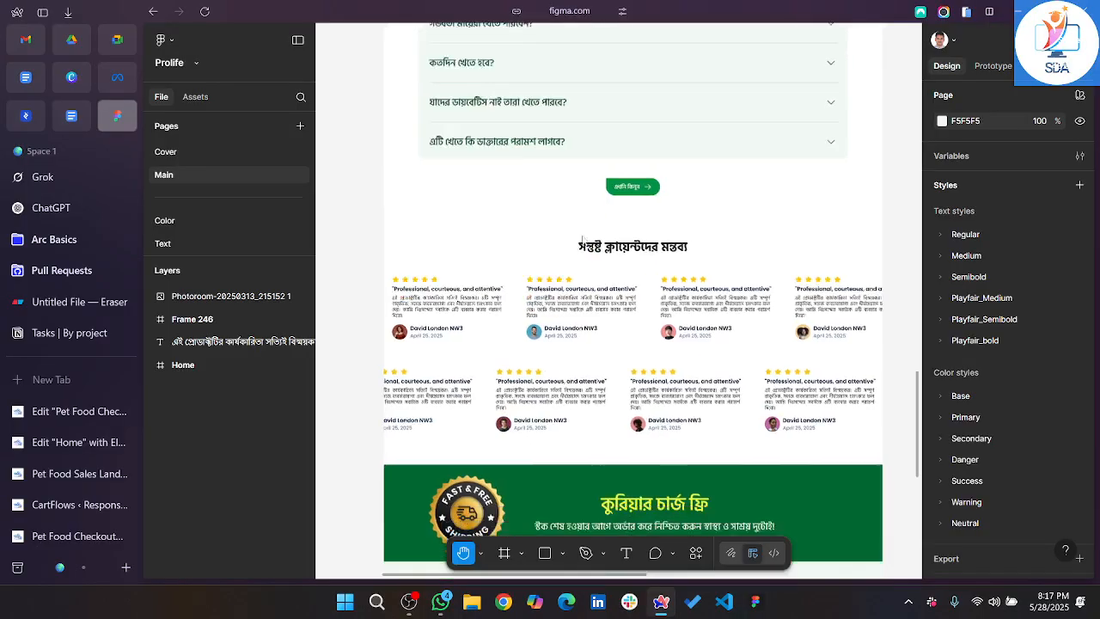
# Examine the checkout section at the end of the Prolife Home design, including billing fields, prices, payment options and order button.
pyautogui.moveTo(543, 292); pyautogui.dragTo(608, 52)
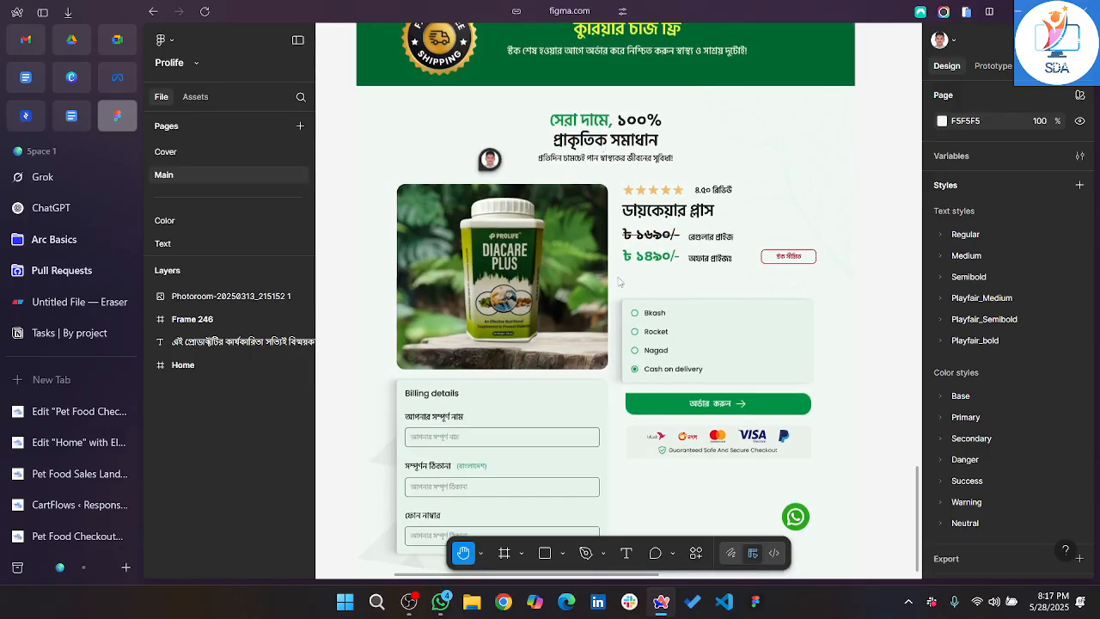
pyautogui.moveTo(618, 281); pyautogui.dragTo(616, 169)
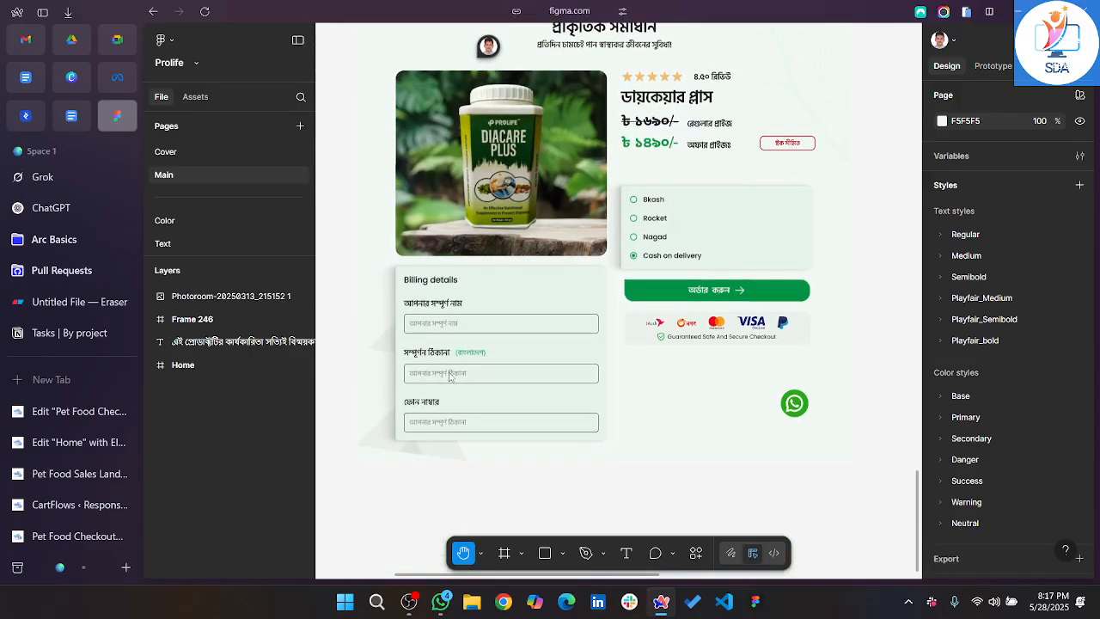
pyautogui.scroll(5, 449, 376)
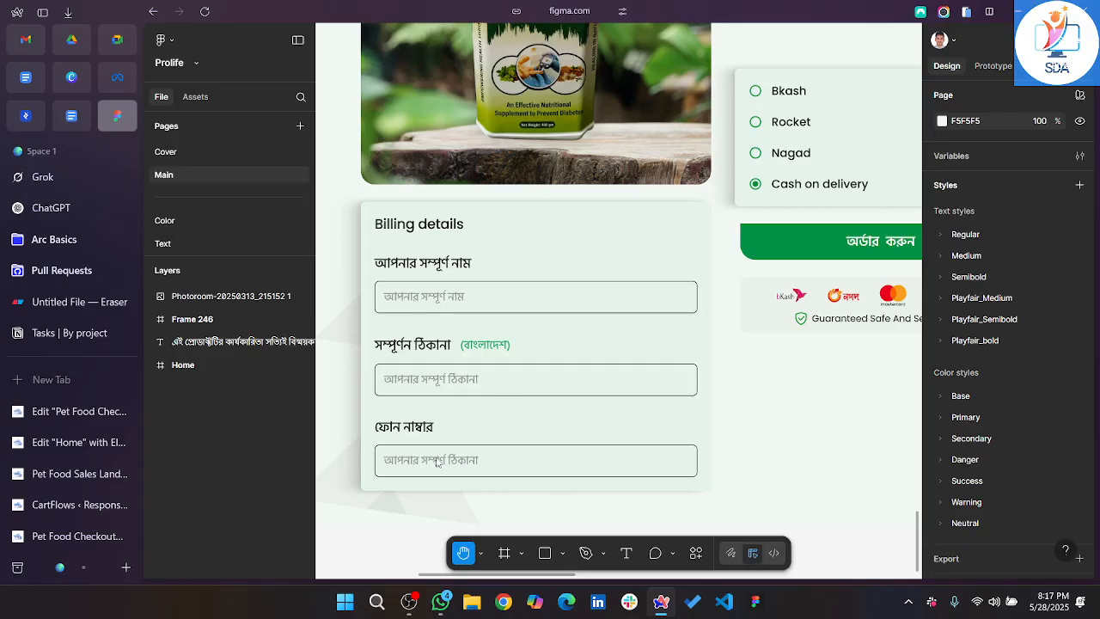
pyautogui.hscroll(3, 436, 460)
pyautogui.scroll(2, 436, 460)
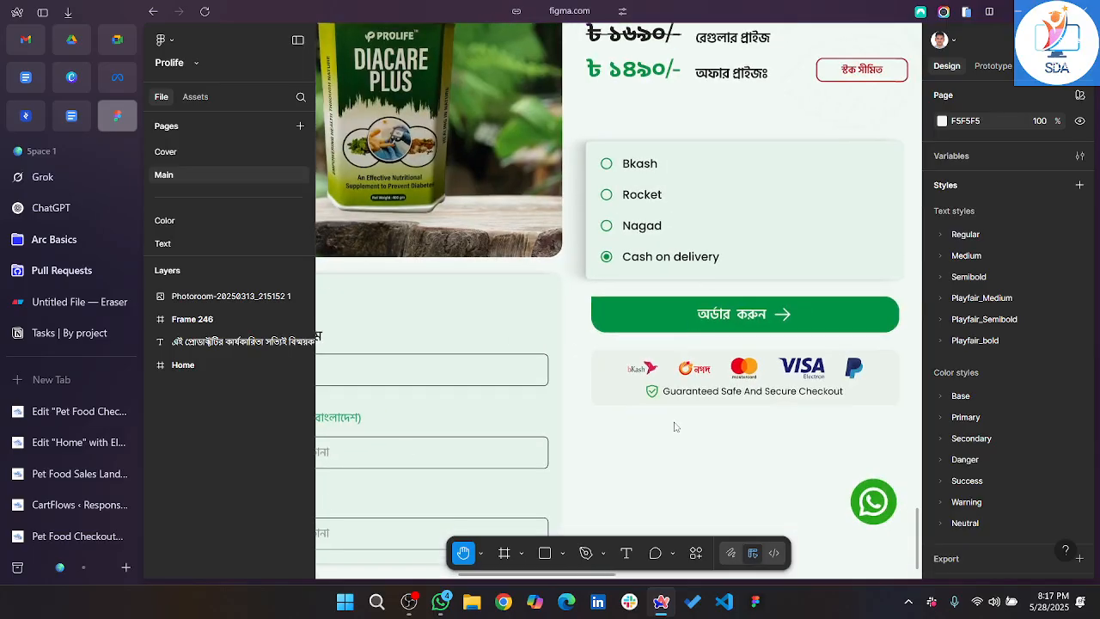
pyautogui.scroll(3, 731, 258)
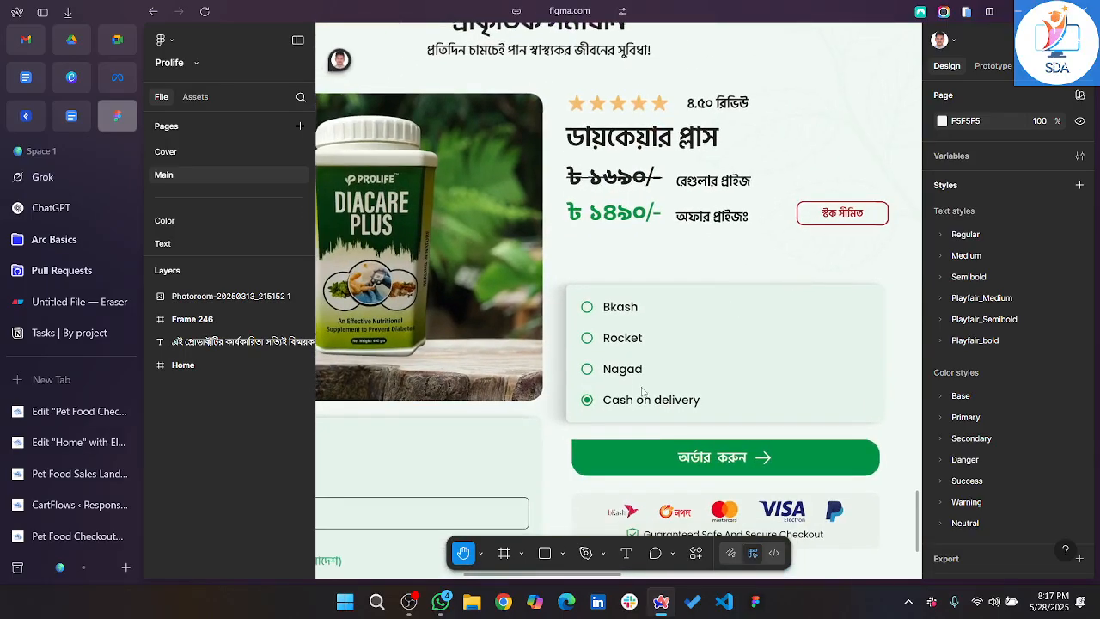
pyautogui.moveTo(739, 260); pyautogui.dragTo(779, 239)
pyautogui.scroll(-3, 778, 240)
pyautogui.scroll(-1, 778, 240)
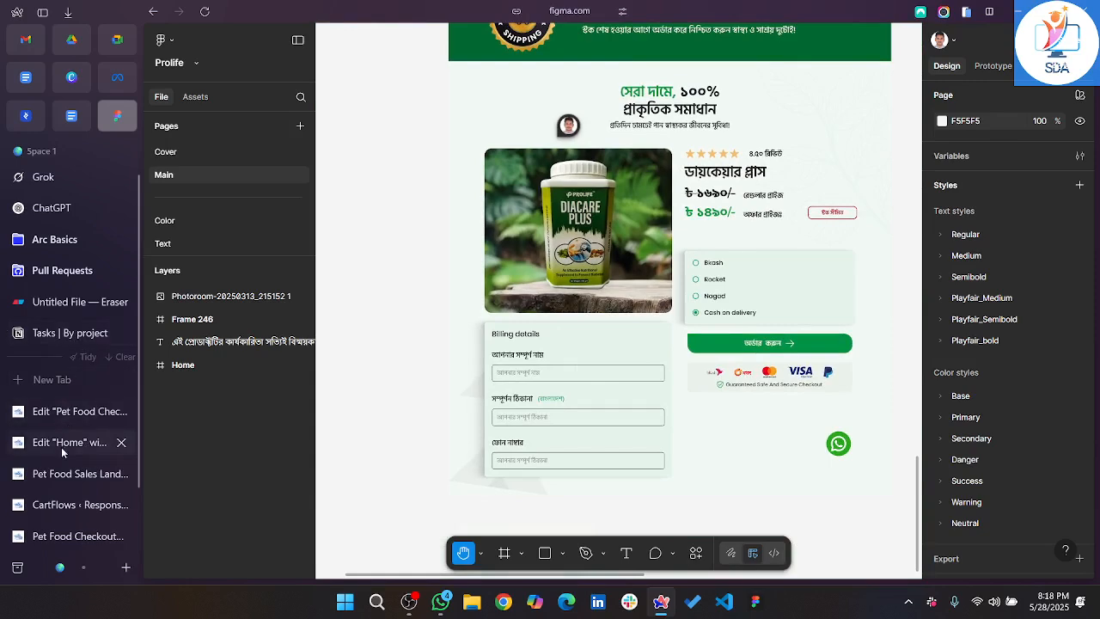
# Return to the Pet Food Checkout page in Elementor and review the form's billing fields, additional information and order summary against the design.
pyautogui.click(54, 419)
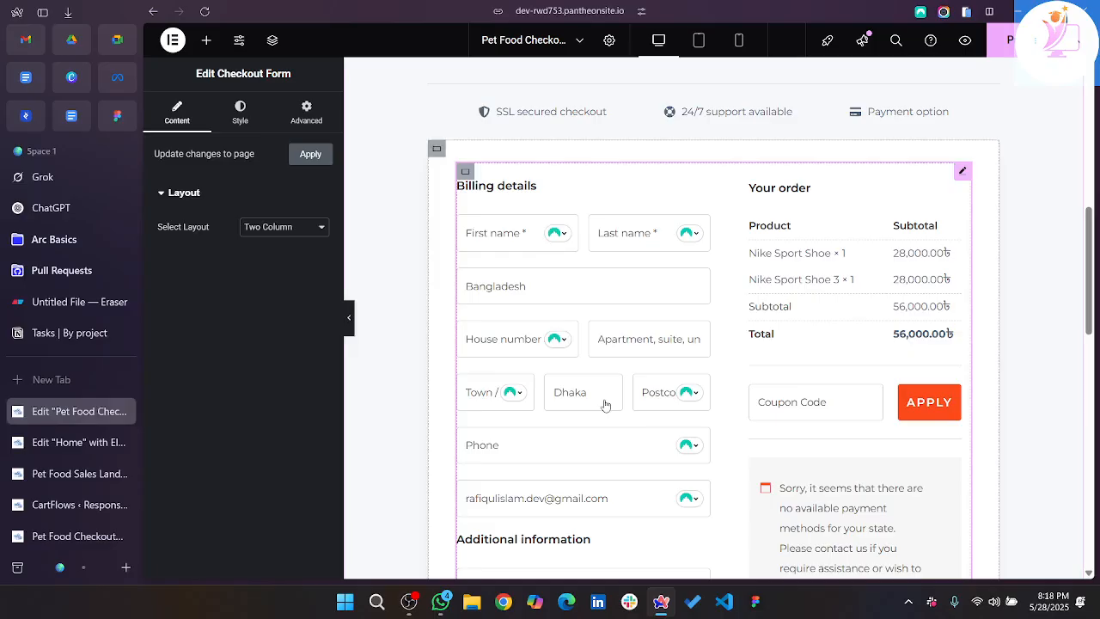
pyautogui.scroll(-2, 727, 379)
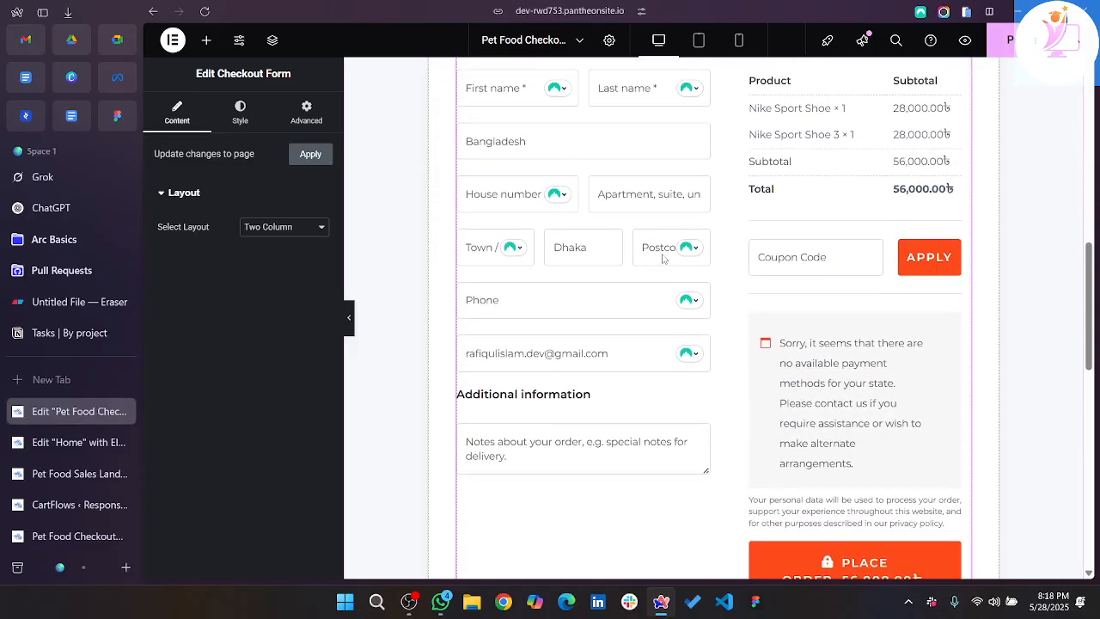
pyautogui.scroll(2, 618, 253)
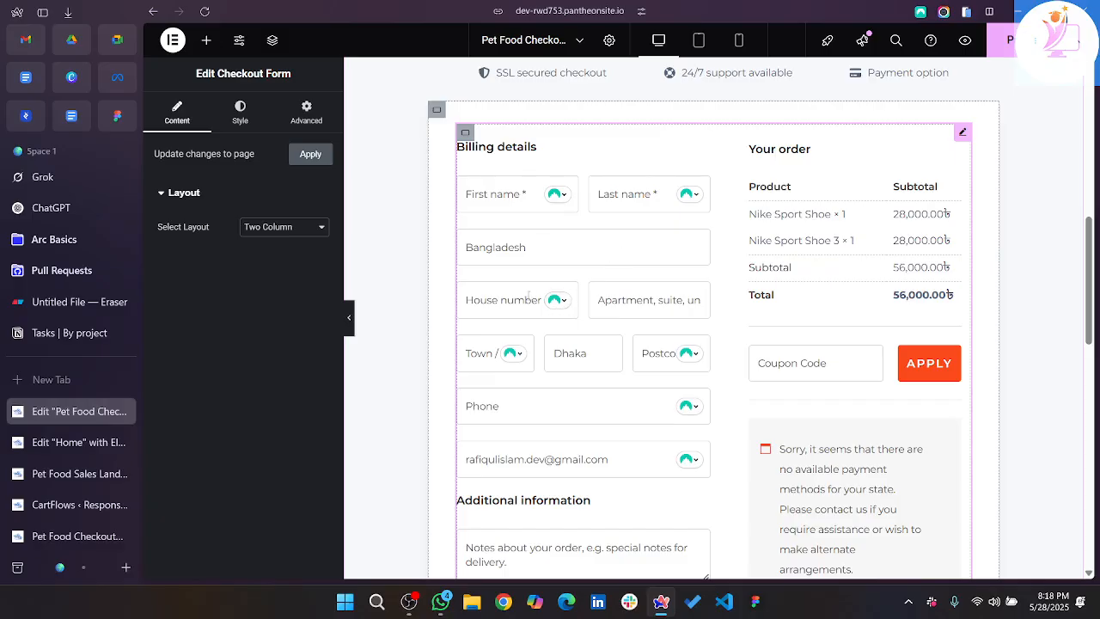
pyautogui.scroll(-1, 588, 498)
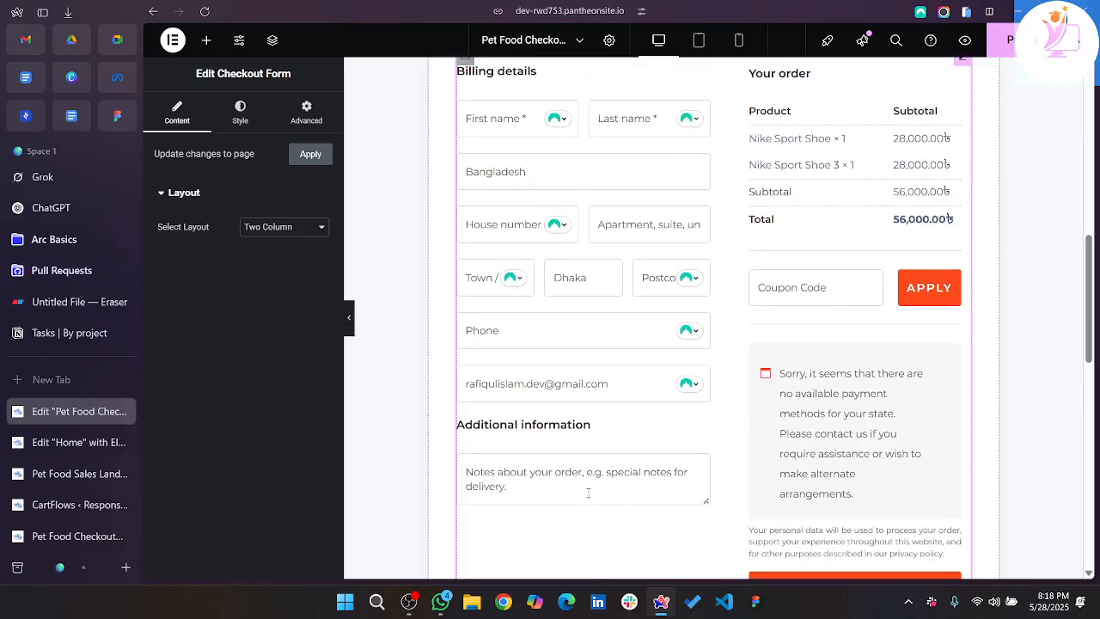
pyautogui.scroll(-1, 589, 386)
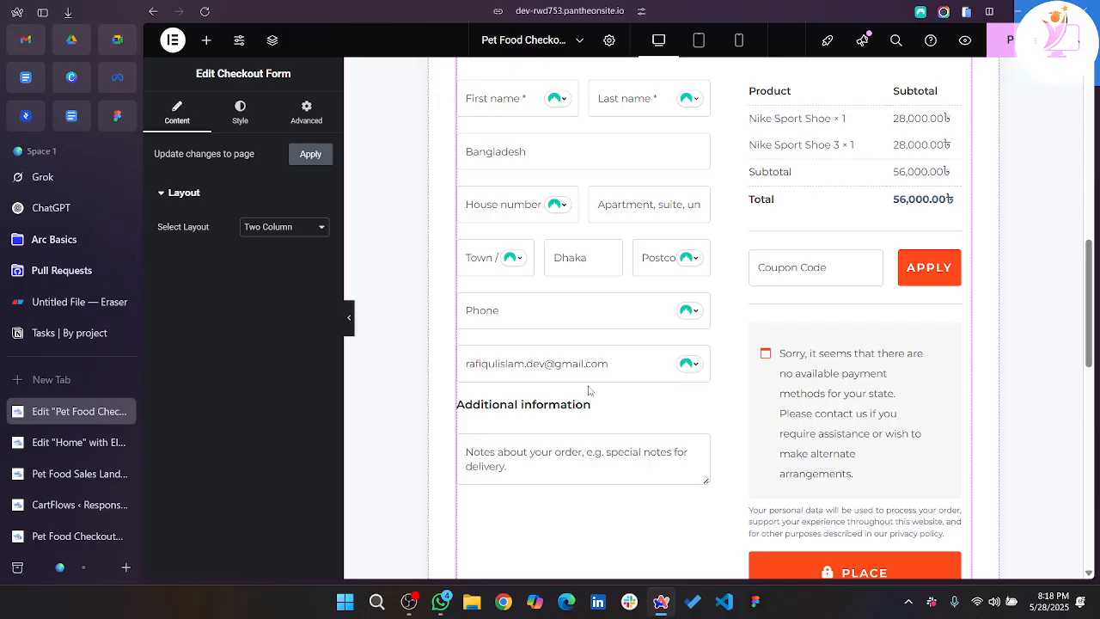
pyautogui.scroll(-1, 589, 391)
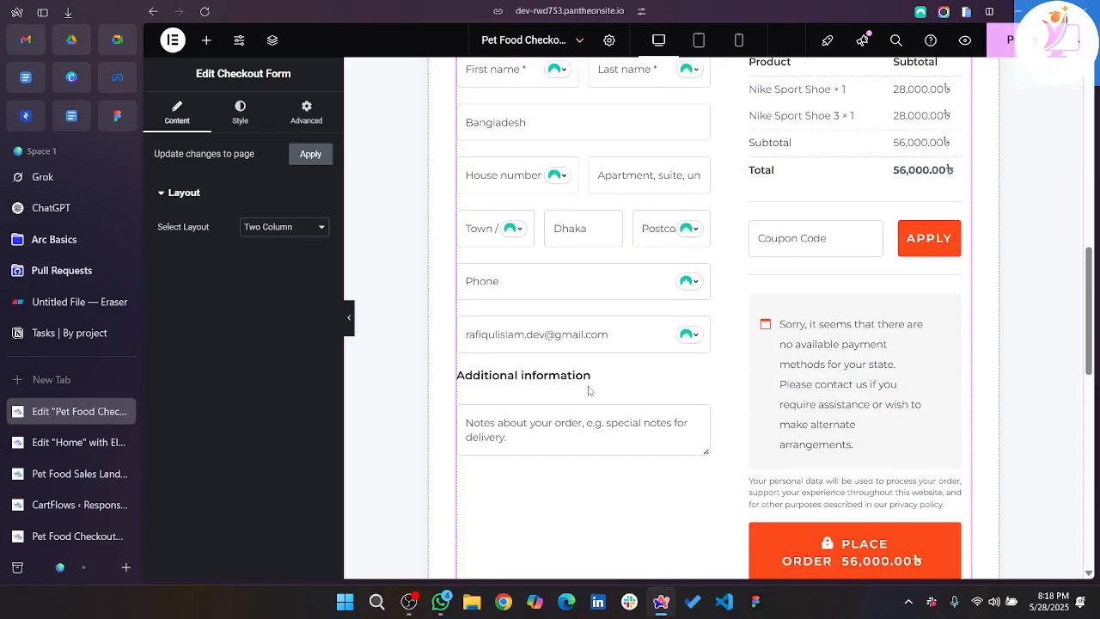
# Switch to the CartFlows funnel list, open the untitled funnel and open the settings of its Pet Food Checkout step.
pyautogui.scroll(1, 589, 391)
pyautogui.scroll(2, 588, 391)
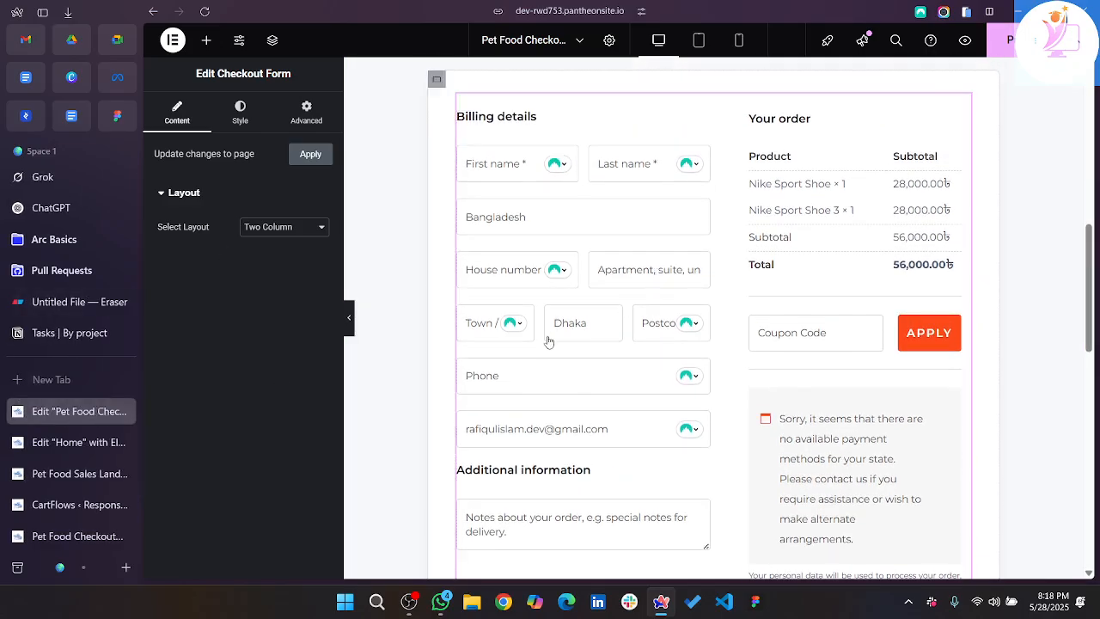
pyautogui.scroll(-5, 657, 296)
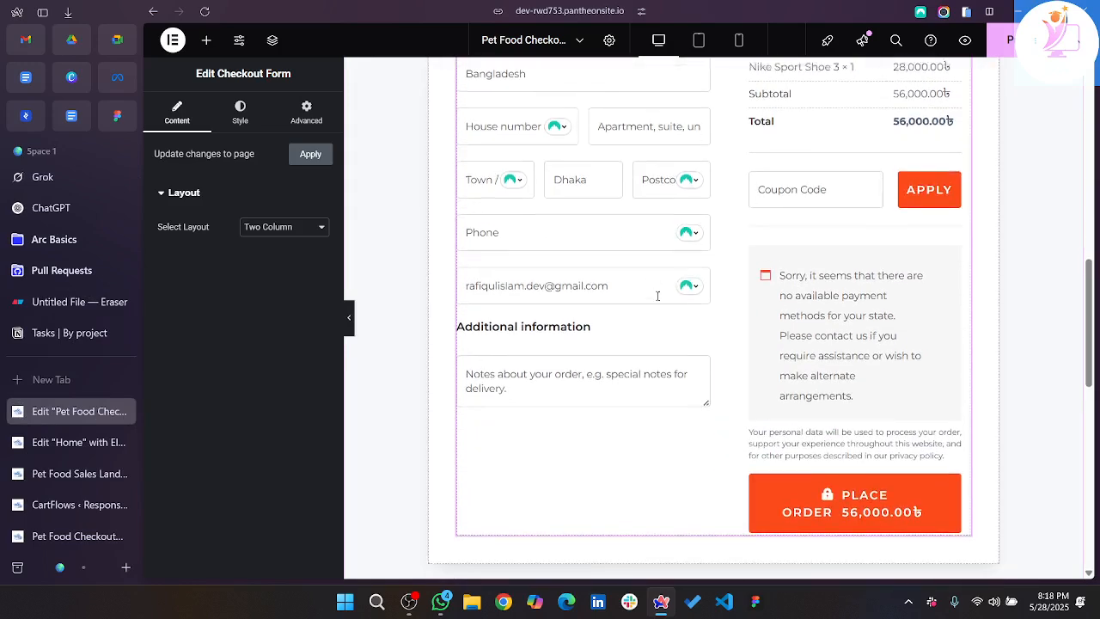
pyautogui.click(53, 478)
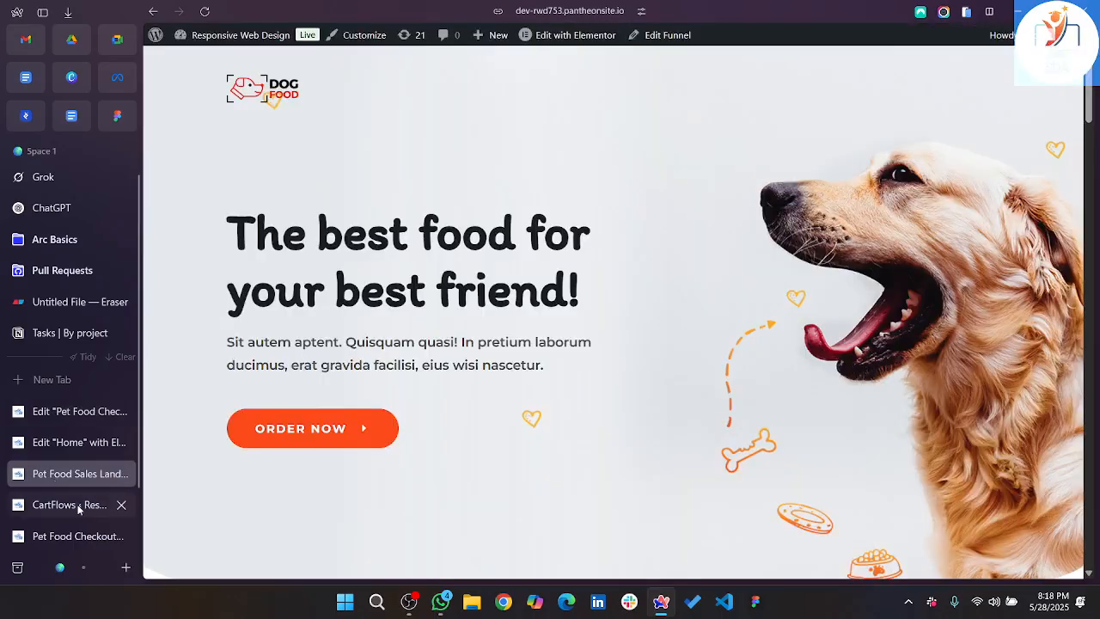
pyautogui.click(78, 505)
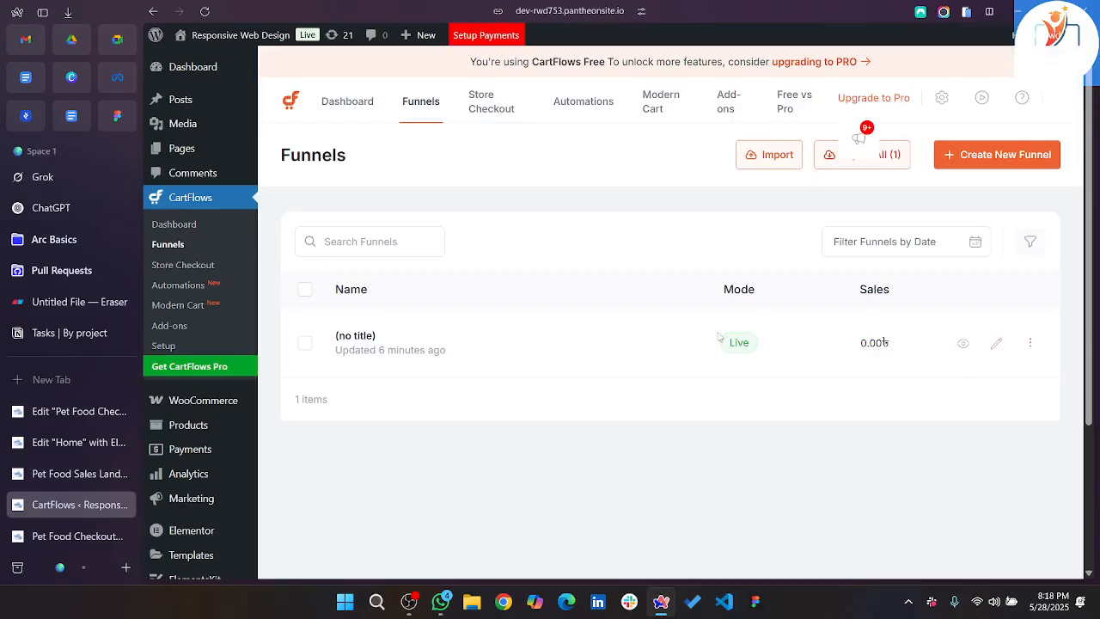
pyautogui.click(604, 354)
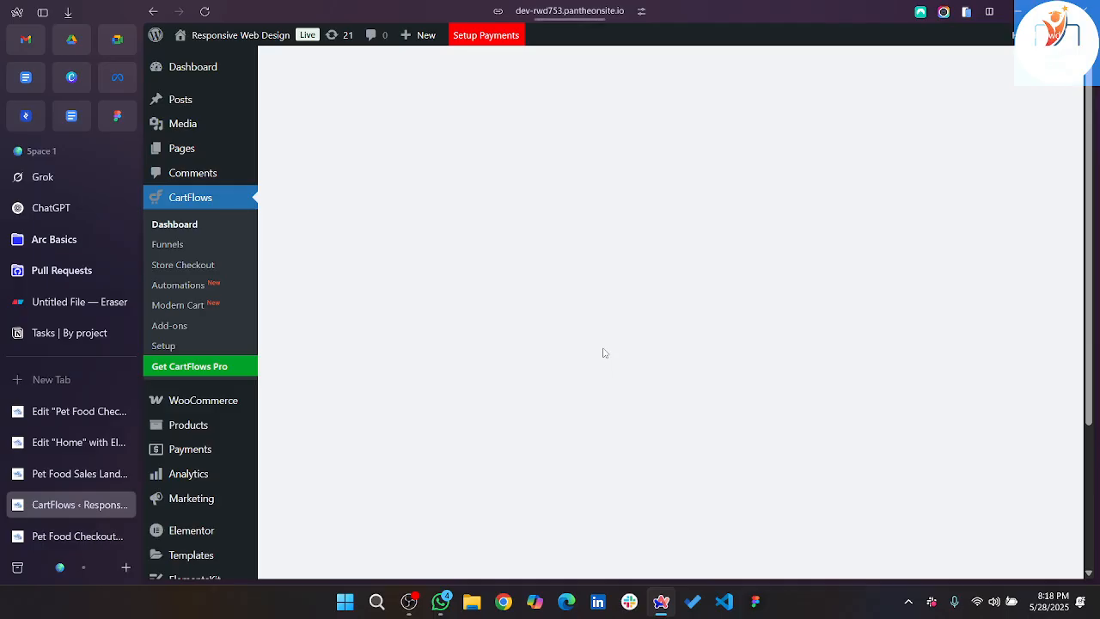
pyautogui.scroll(-3, 799, 364)
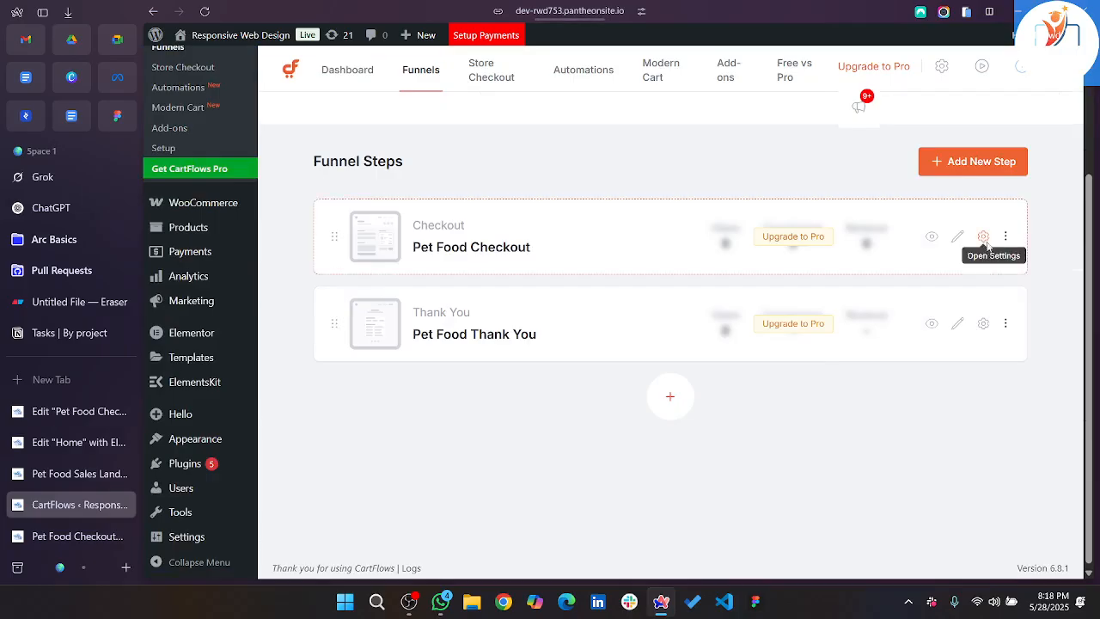
pyautogui.click(984, 237)
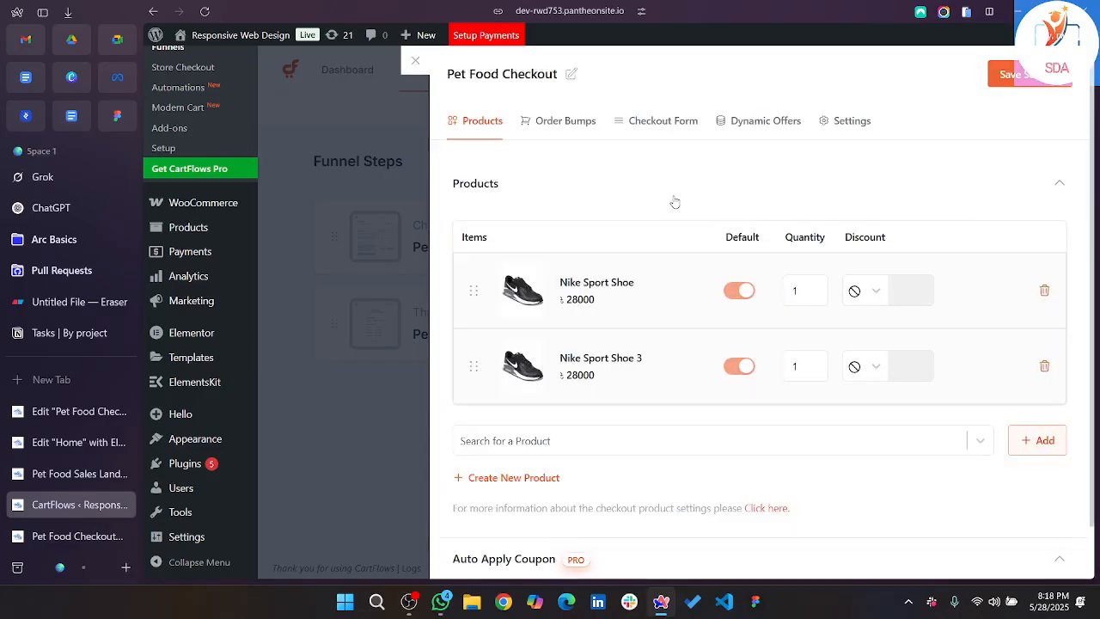
# Disable the coupon field and the additional field in the Pet Food Checkout step's checkout form settings.
pyautogui.scroll(-1, 680, 361)
pyautogui.click(662, 119)
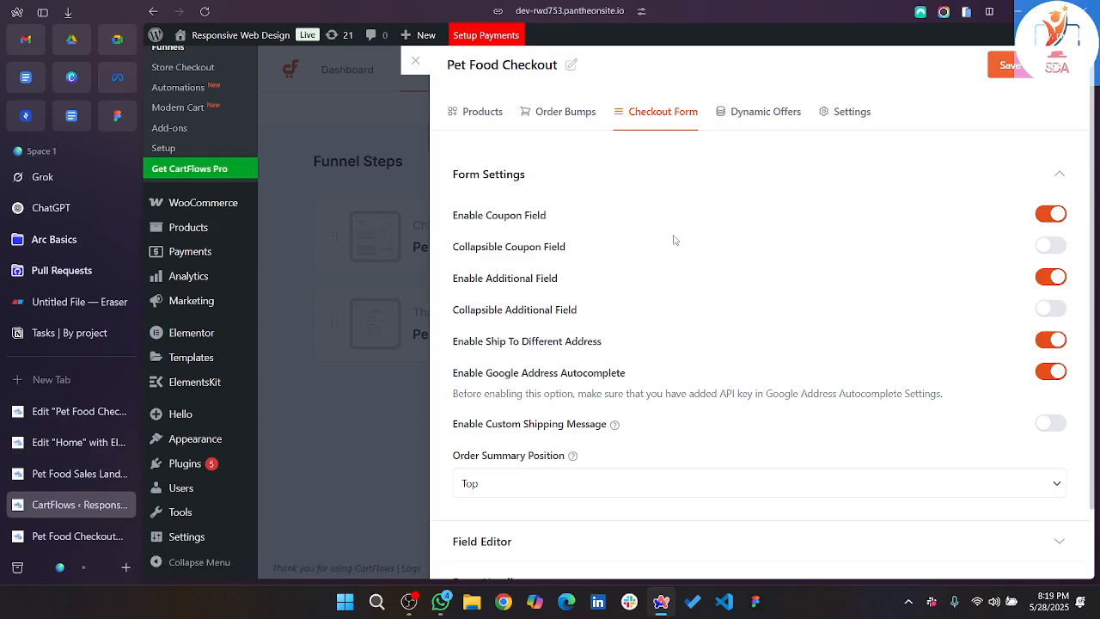
pyautogui.click(1051, 222)
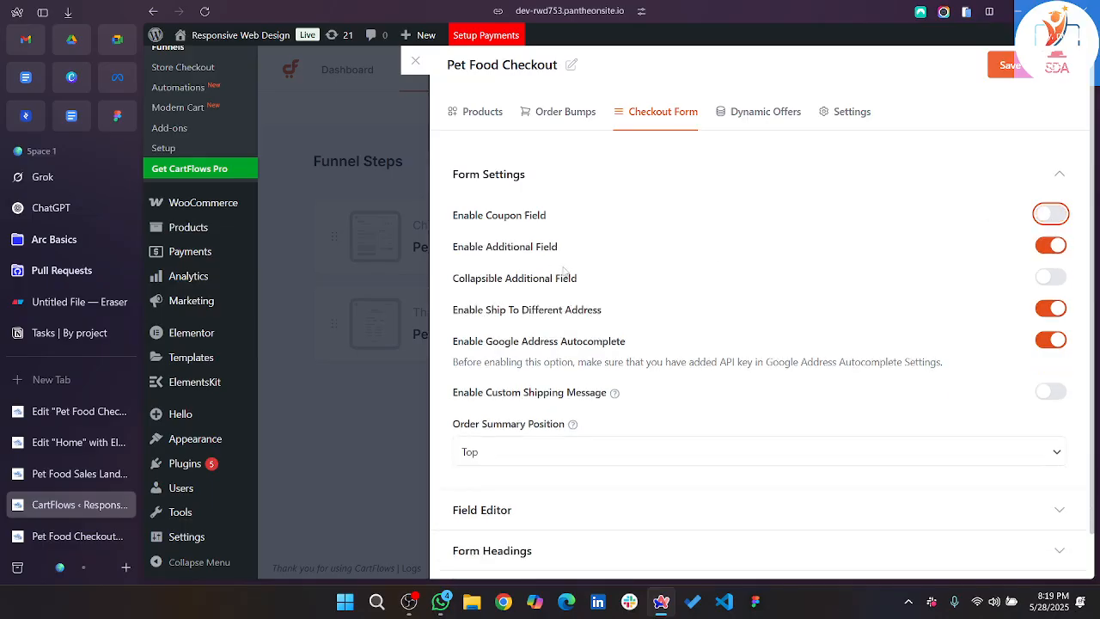
pyautogui.click(1050, 246)
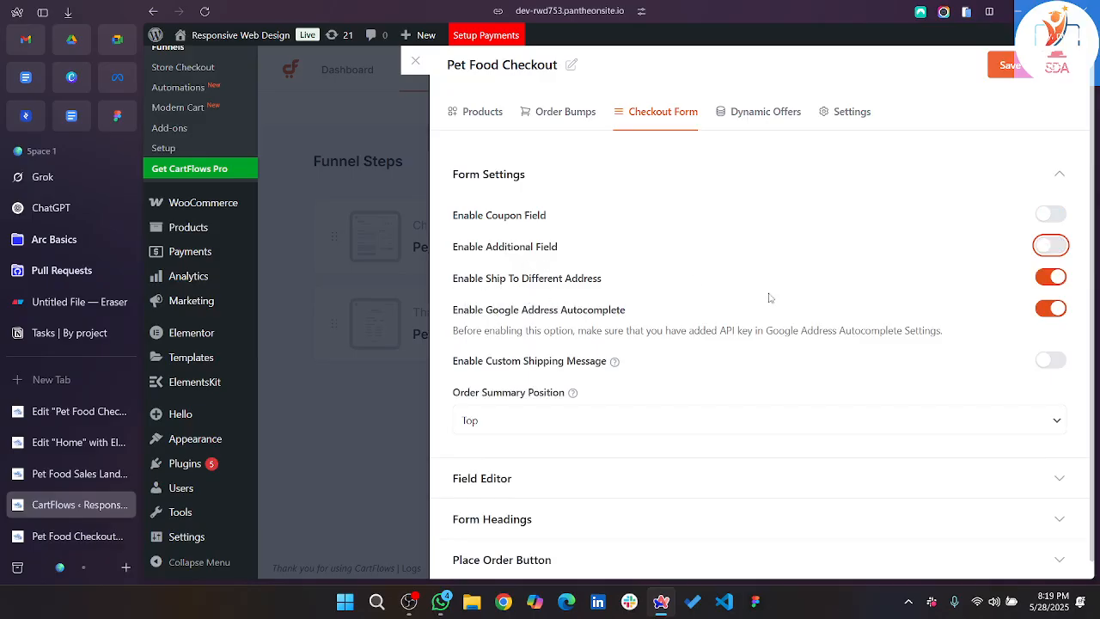
# Turn off Ship To Different Address and Google Address Autocomplete for the checkout form, expand the Field Editor section, and save the settings.
pyautogui.click(1040, 280)
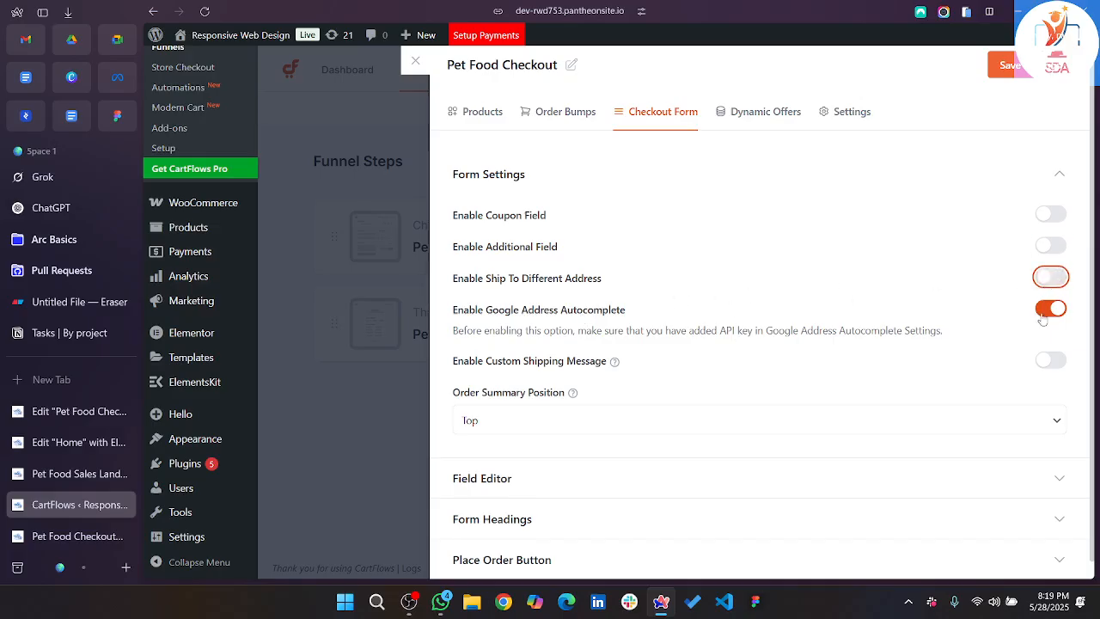
pyautogui.click(1049, 311)
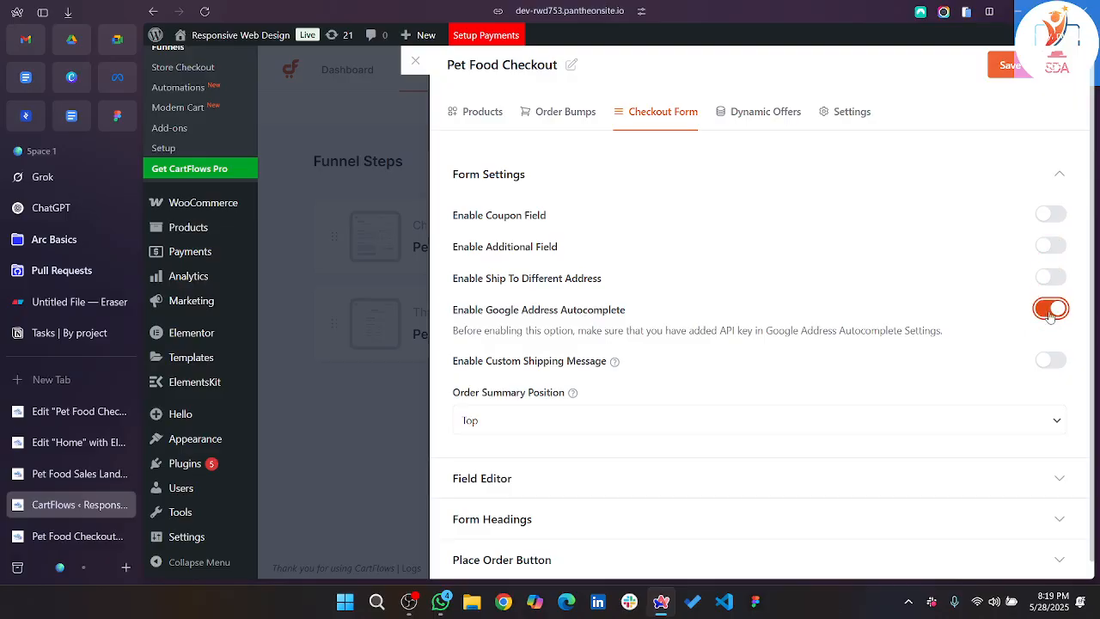
pyautogui.scroll(-1, 688, 356)
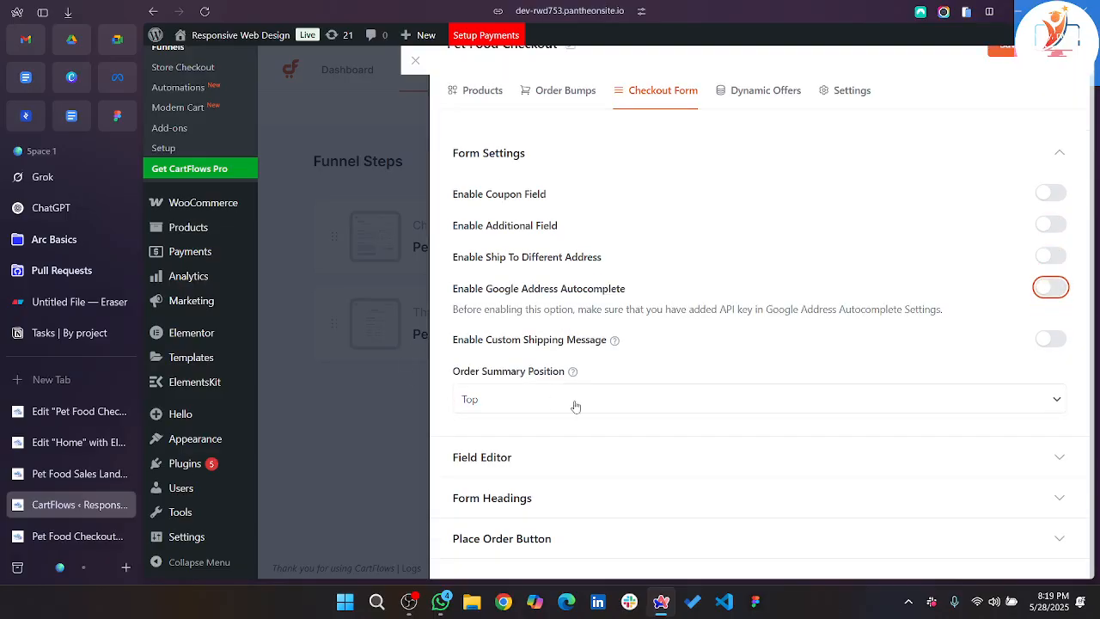
pyautogui.click(500, 454)
pyautogui.scroll(-2, 498, 452)
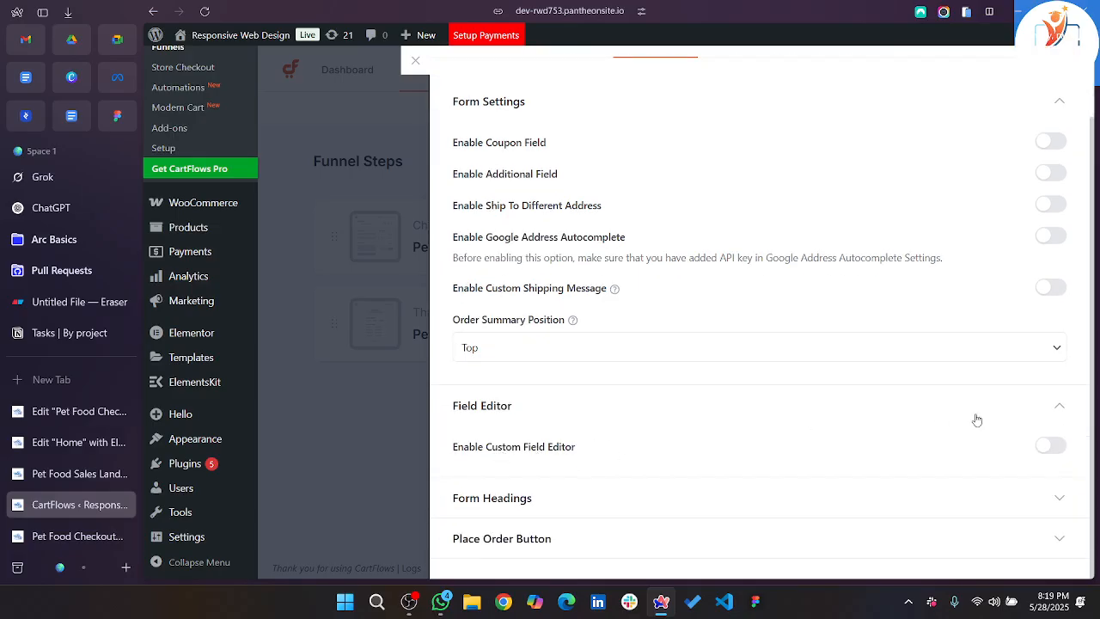
pyautogui.scroll(4, 854, 281)
pyautogui.click(1016, 76)
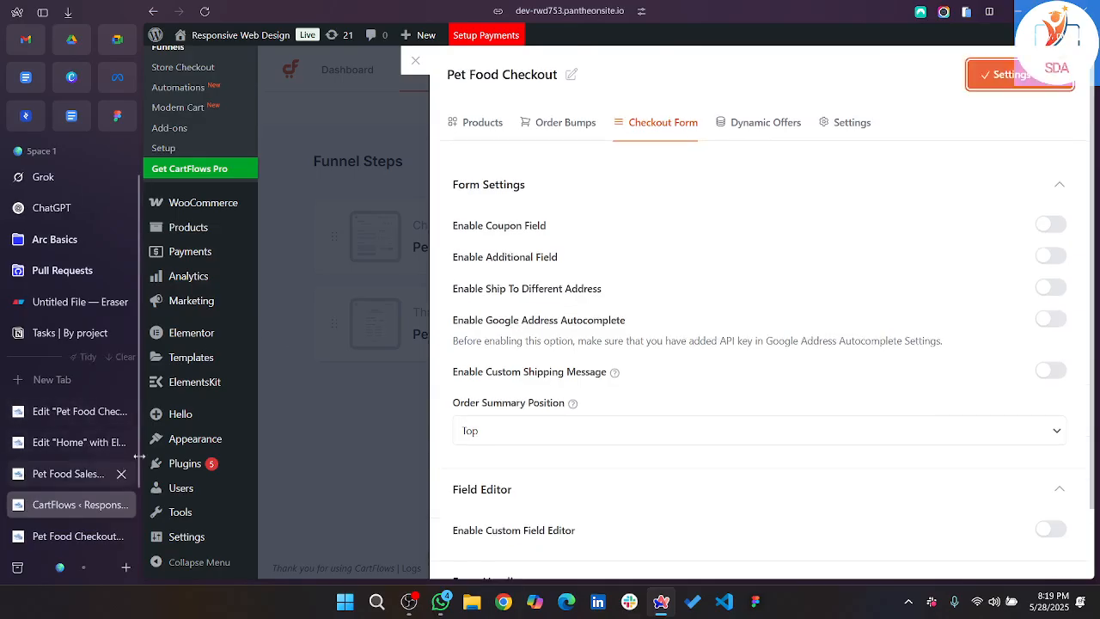
# Open the live Pet Food Checkout page and examine its billing form, order summary and payment section.
pyautogui.click(49, 481)
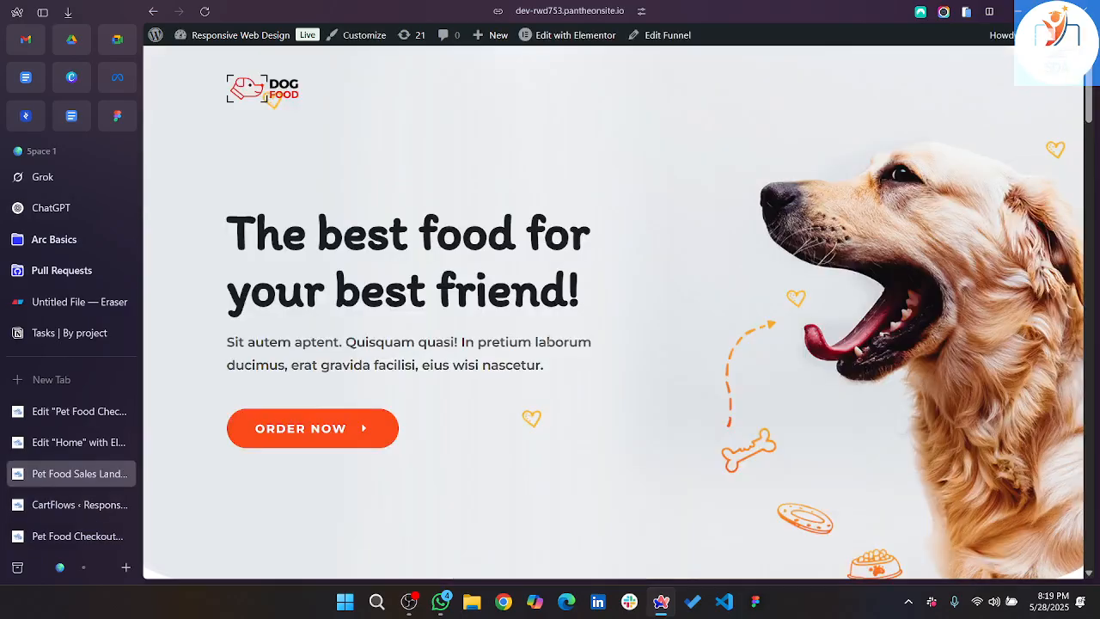
pyautogui.click(62, 444)
pyautogui.click(67, 413)
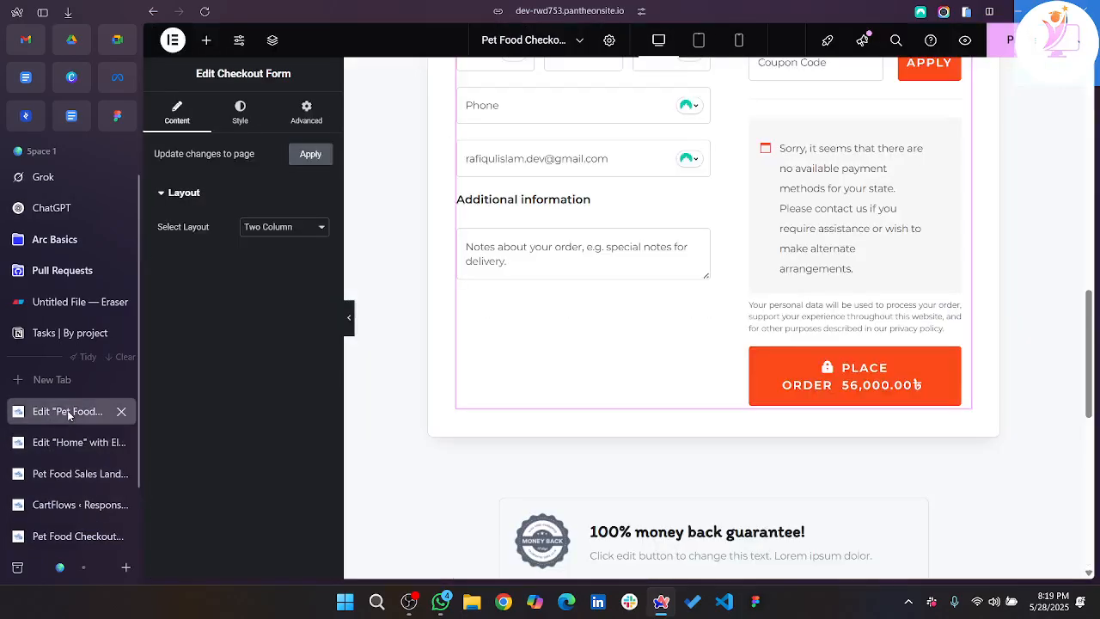
pyautogui.click(43, 539)
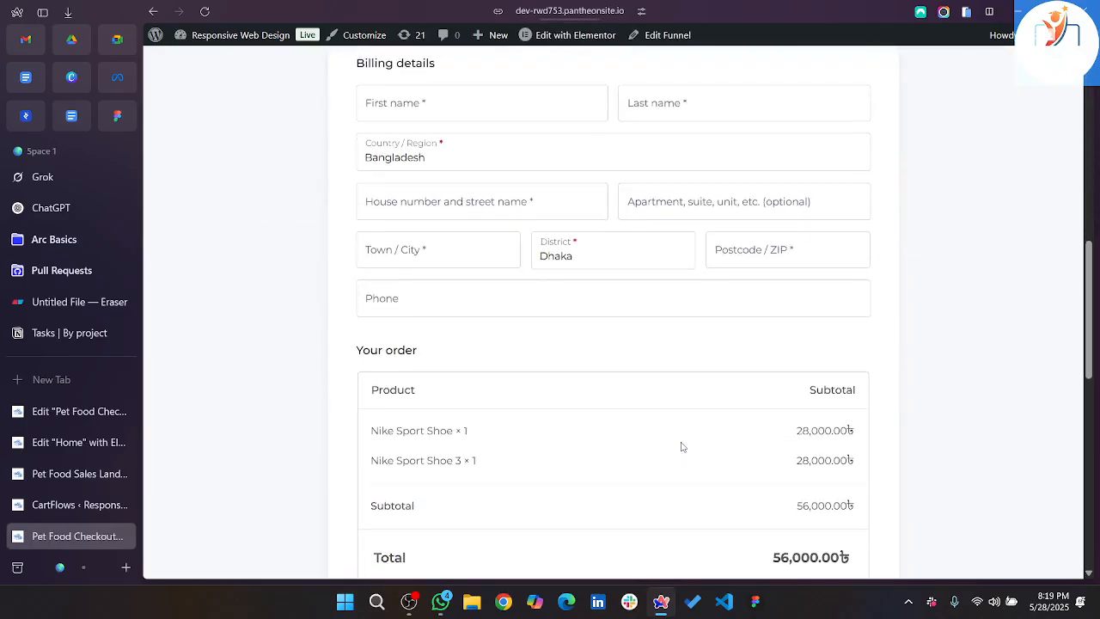
pyautogui.scroll(-4, 682, 446)
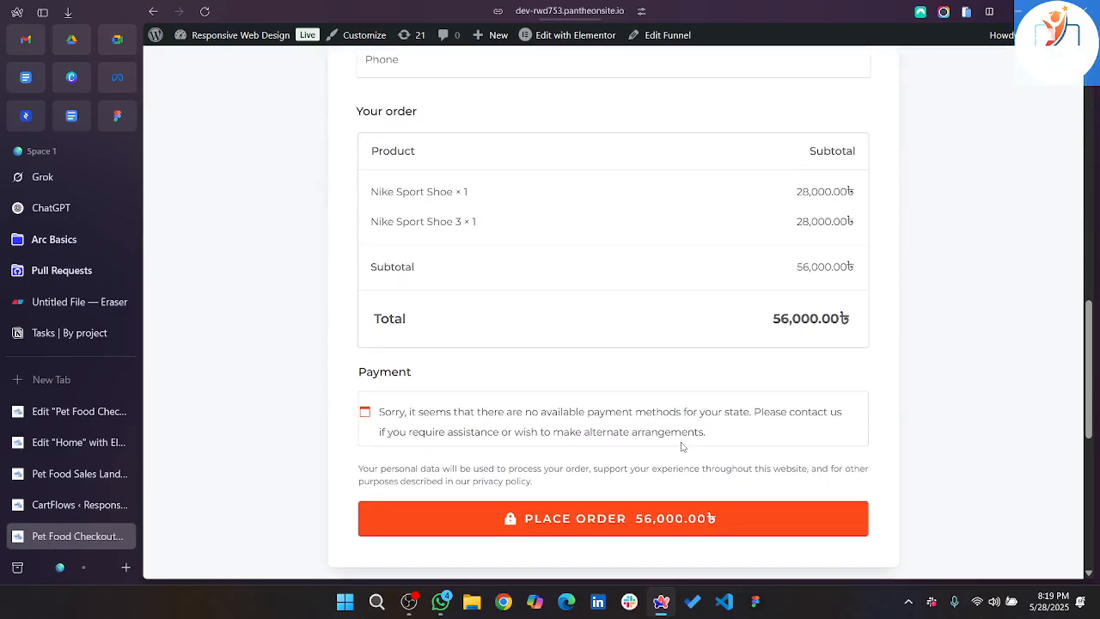
pyautogui.scroll(-2, 682, 447)
pyautogui.scroll(1, 683, 447)
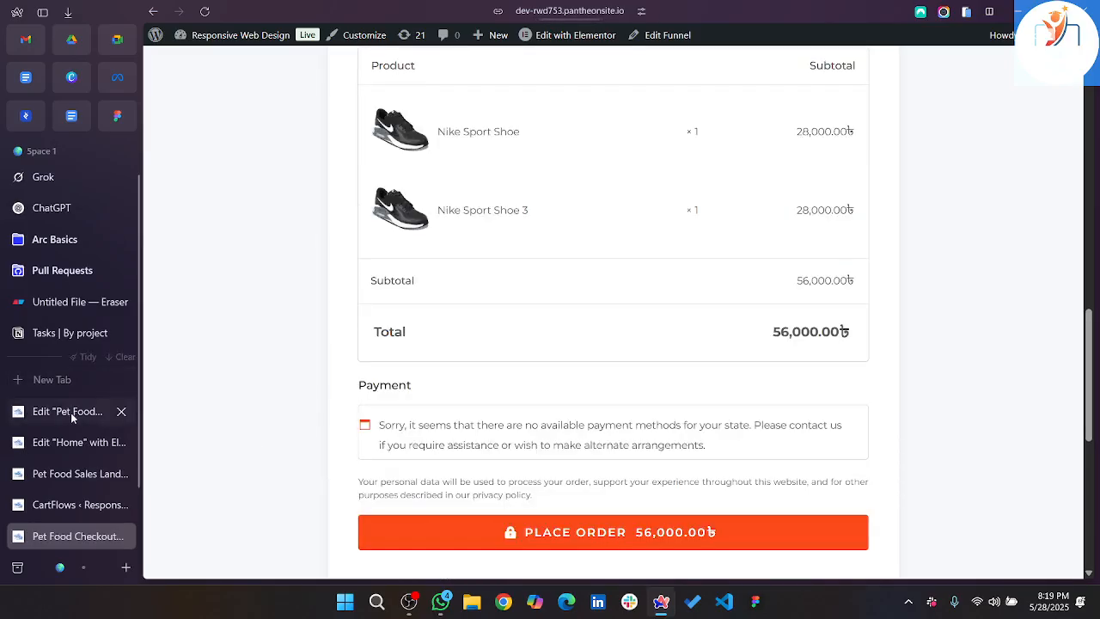
# Compare the checkout page's editor view with the live page and examine its updated billing fields and order summary layout.
pyautogui.click(70, 413)
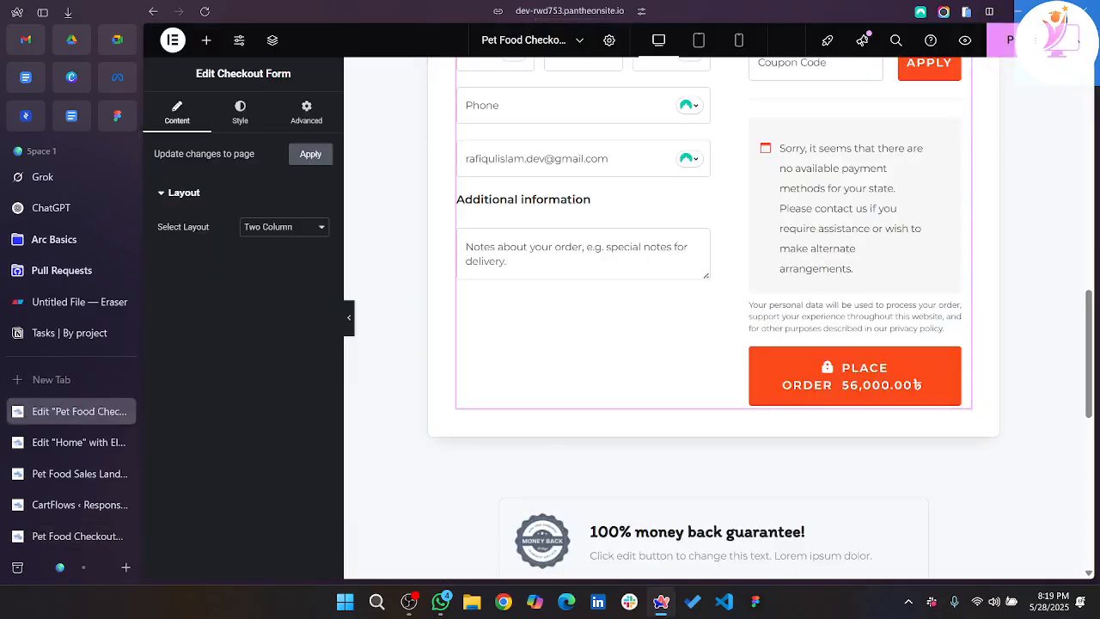
pyautogui.click(43, 538)
pyautogui.scroll(5, 624, 285)
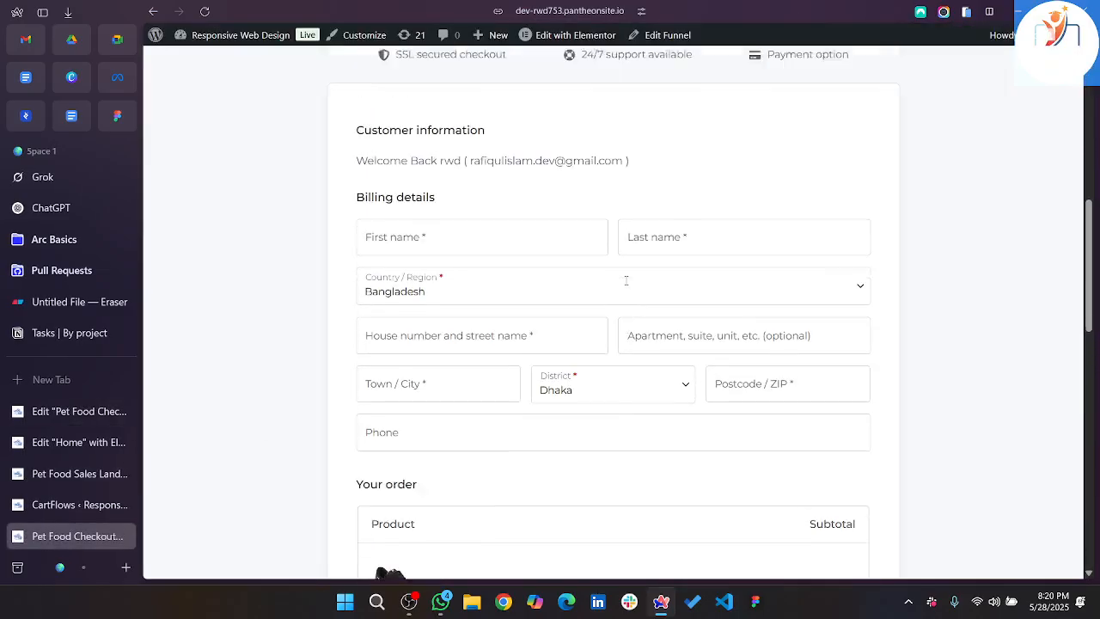
pyautogui.scroll(1, 627, 281)
pyautogui.scroll(-1, 461, 438)
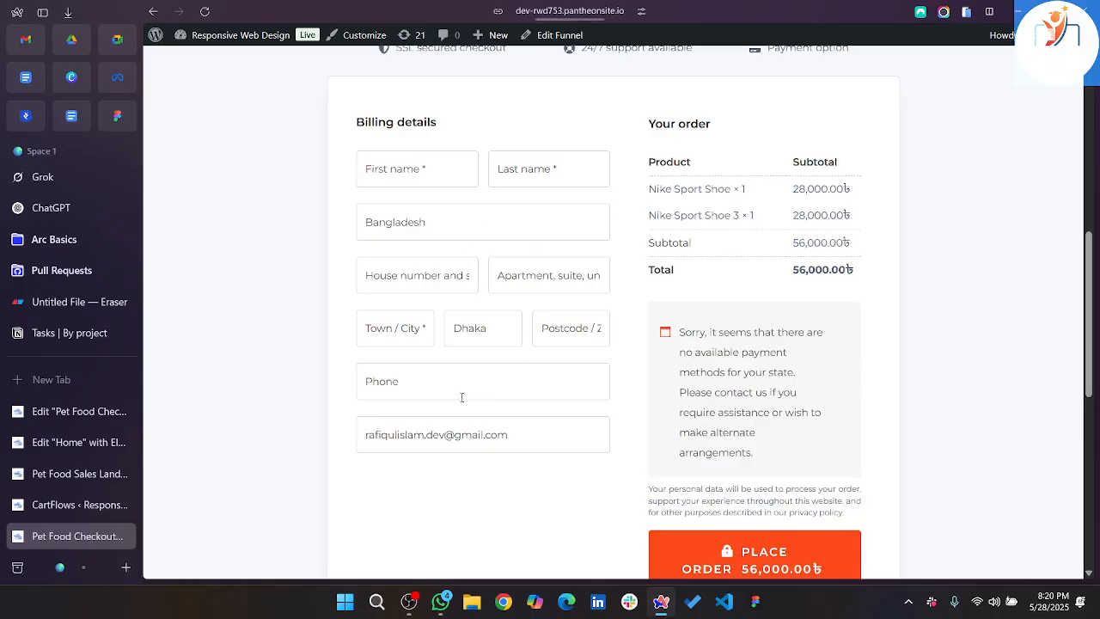
pyautogui.scroll(-1, 515, 444)
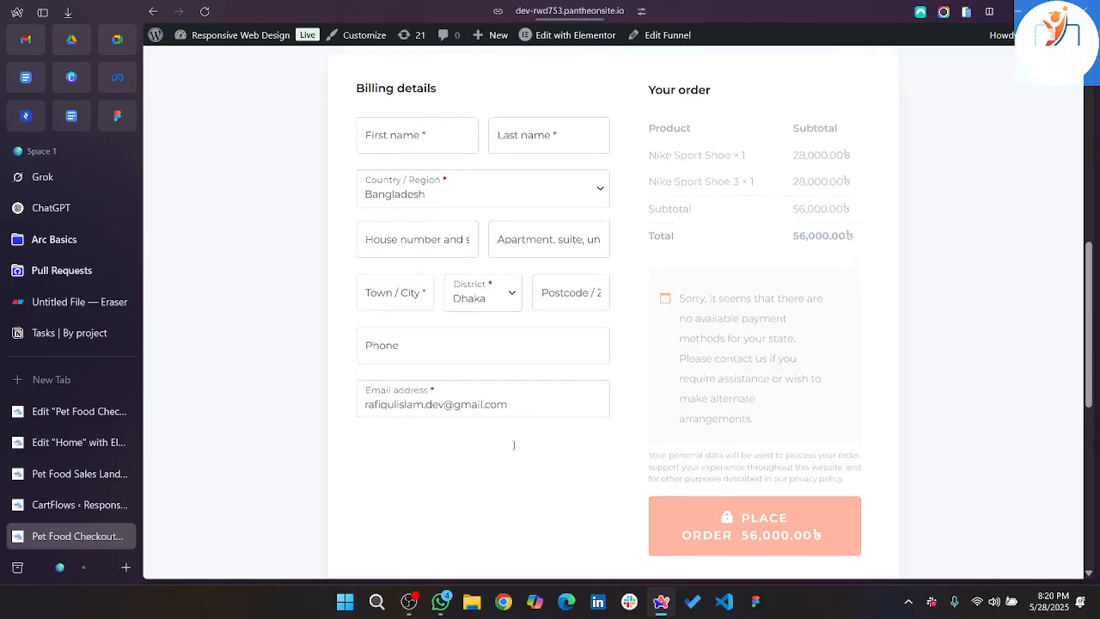
pyautogui.scroll(1, 445, 482)
pyautogui.scroll(1, 512, 391)
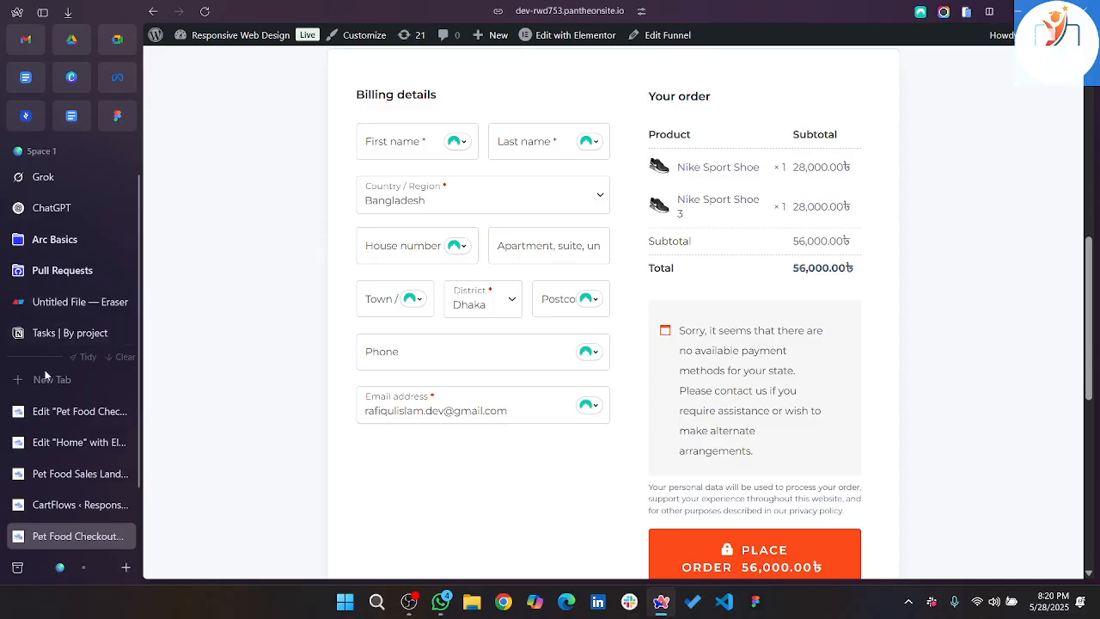
# Return to the CartFlows checkout form settings and enable the custom field editor.
pyautogui.click(59, 477)
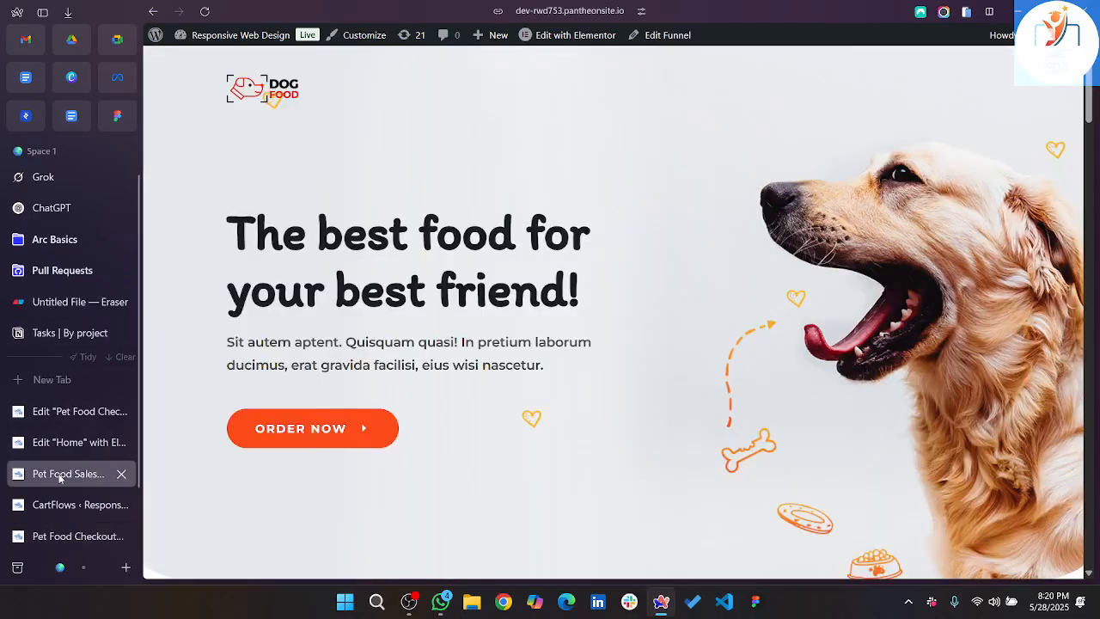
pyautogui.click(53, 501)
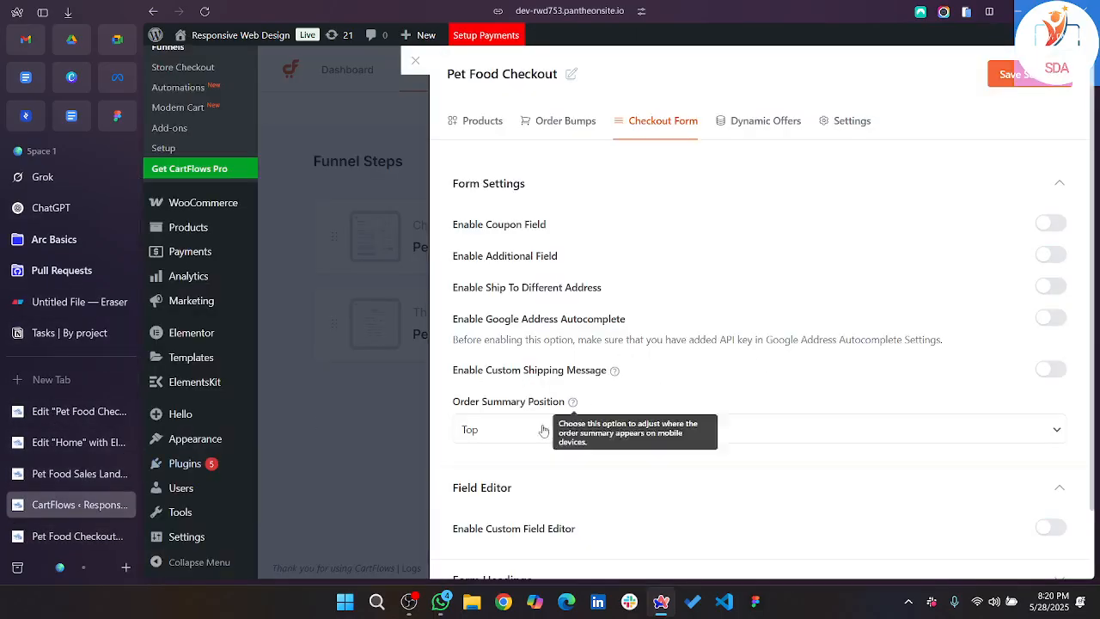
pyautogui.click(531, 508)
pyautogui.scroll(-1, 530, 508)
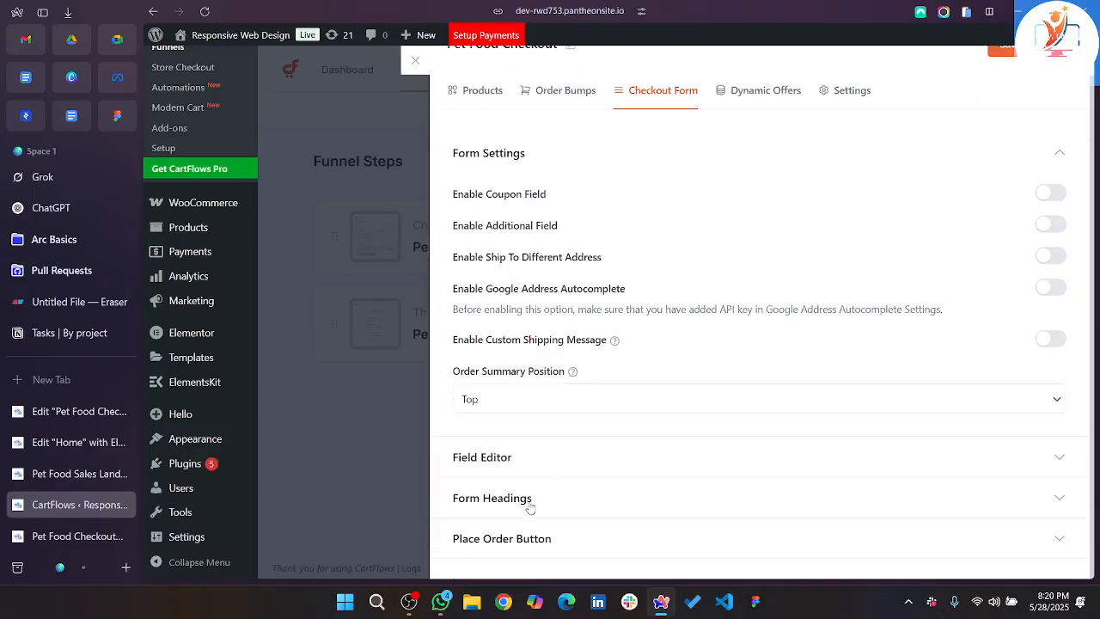
pyautogui.click(550, 467)
pyautogui.scroll(-1, 550, 468)
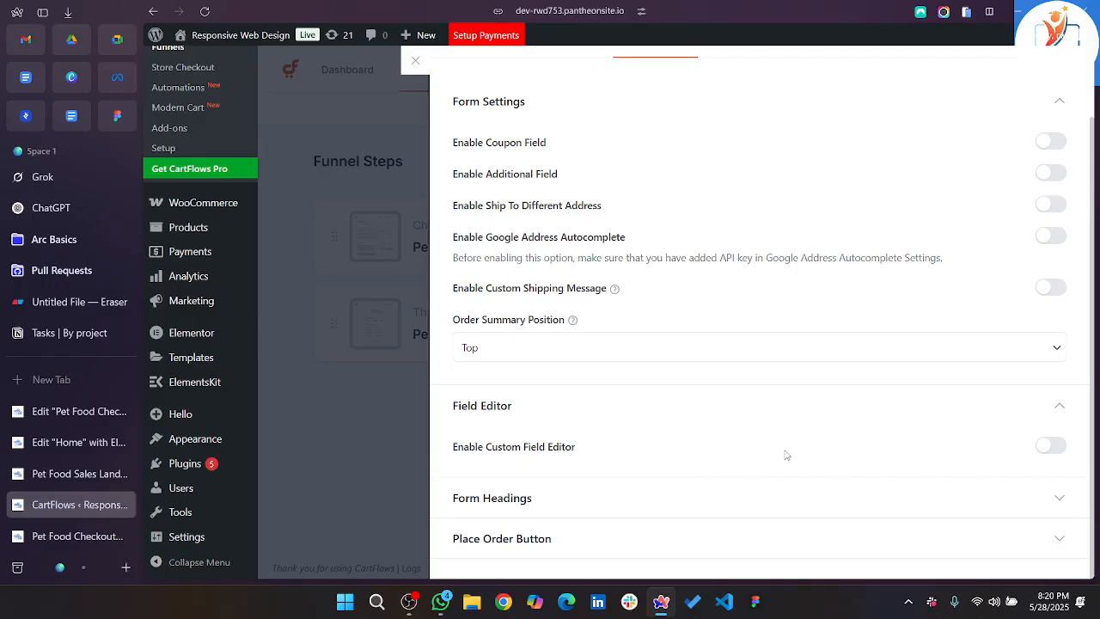
pyautogui.click(1047, 452)
pyautogui.scroll(-4, 908, 446)
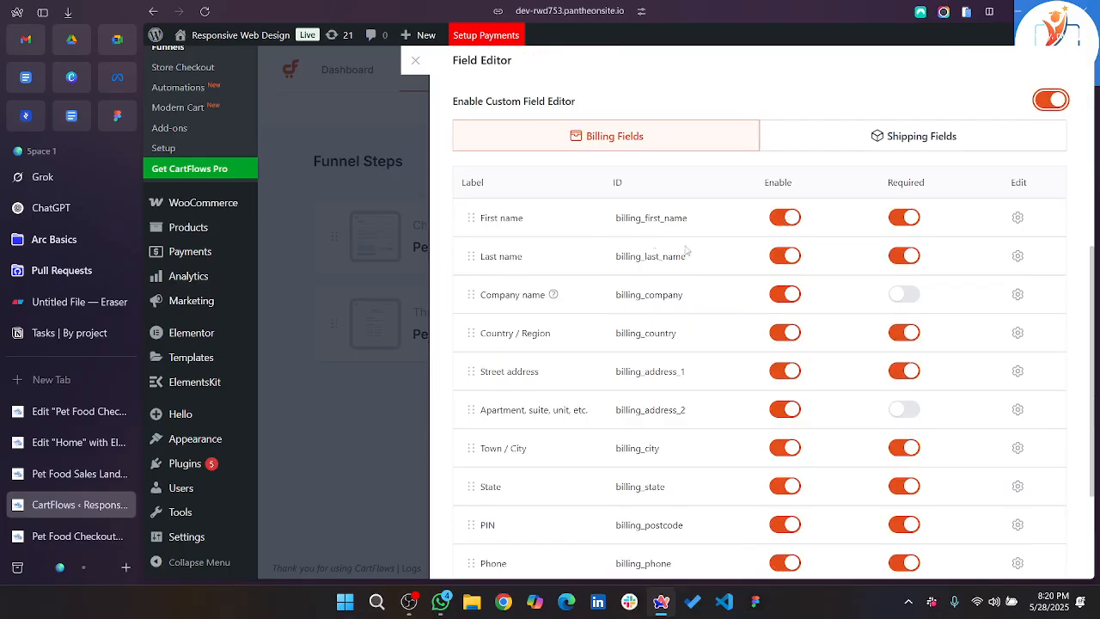
# Disable the billing fields Last name, Company name, Country / Region, Apartment, Town / City, State and PIN.
pyautogui.click(784, 256)
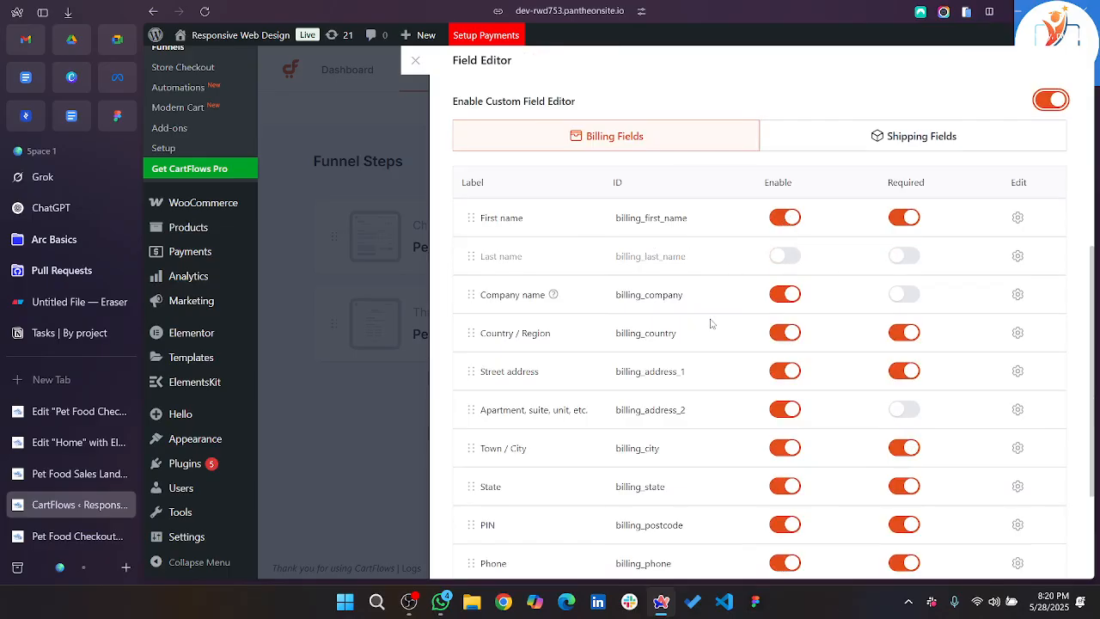
pyautogui.click(778, 296)
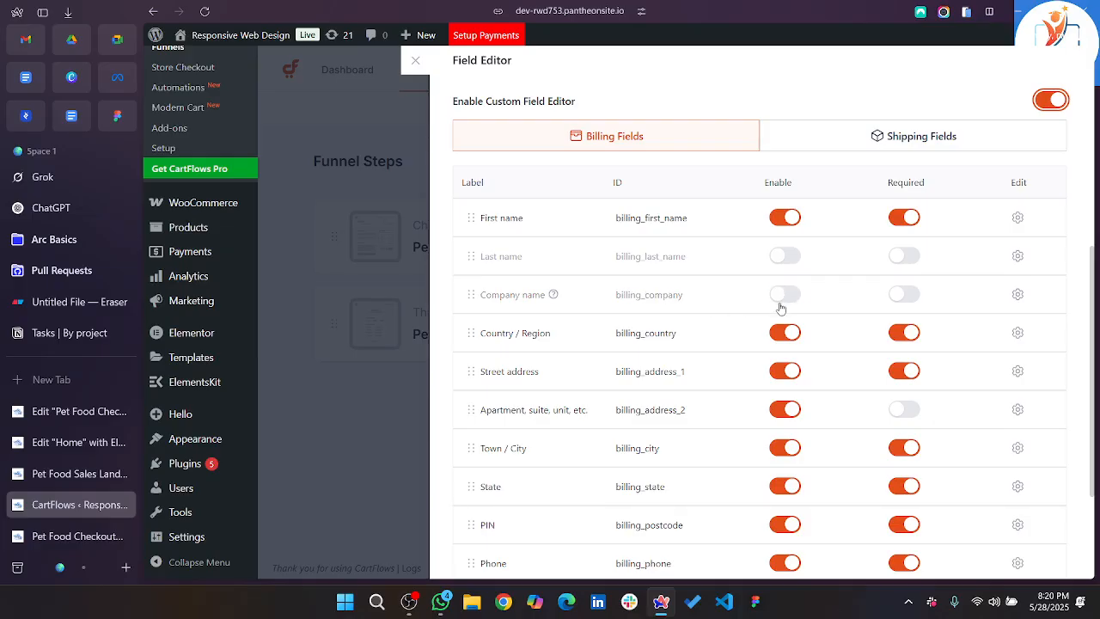
pyautogui.click(784, 336)
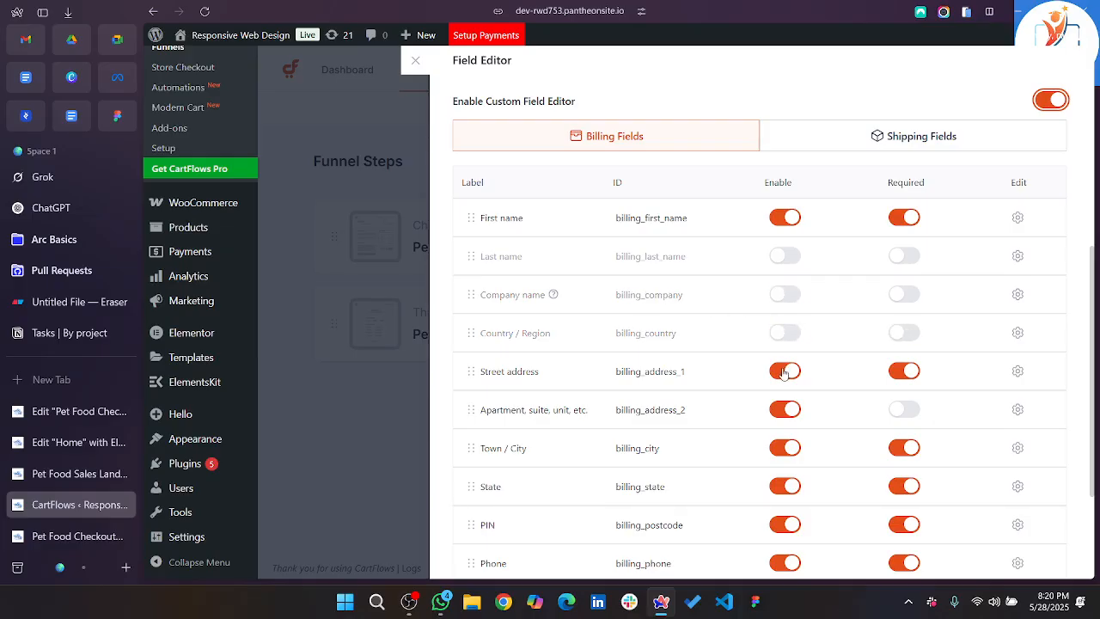
pyautogui.click(781, 416)
pyautogui.scroll(-2, 781, 408)
pyautogui.click(783, 376)
pyautogui.click(777, 419)
pyautogui.click(784, 454)
pyautogui.scroll(-3, 785, 506)
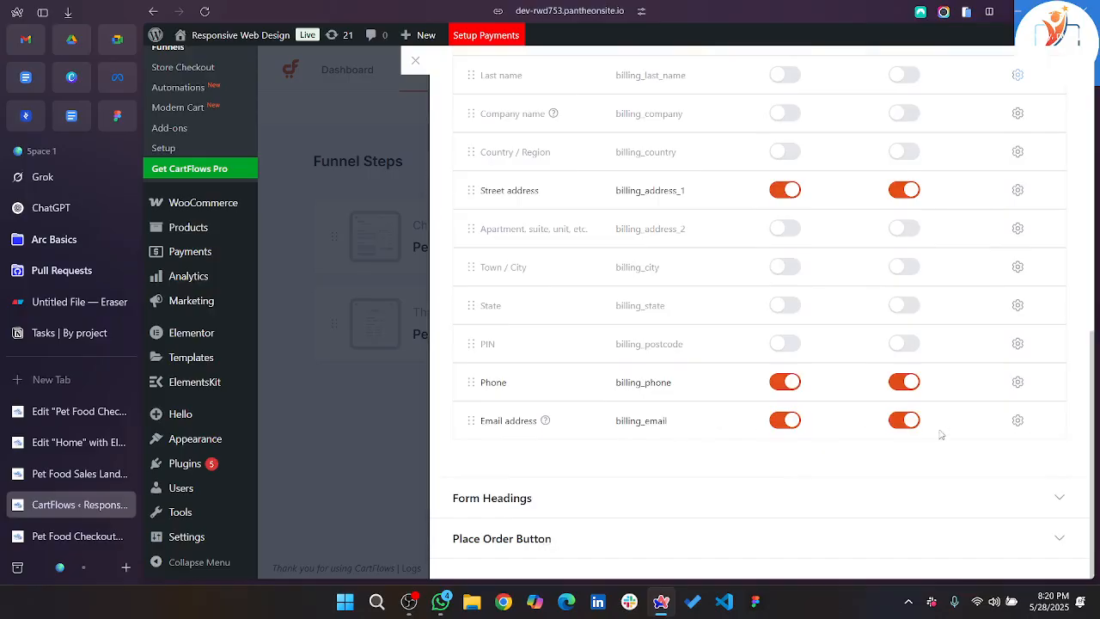
# Make the billing Email address field optional and check the remaining billing fields.
pyautogui.click(900, 423)
pyautogui.scroll(10, 903, 421)
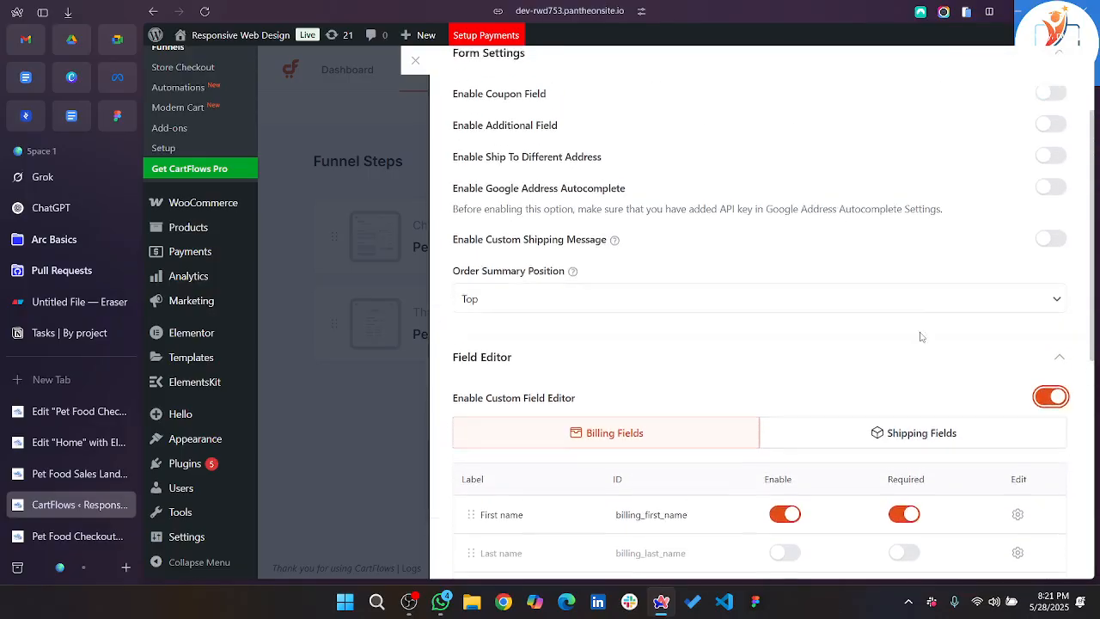
pyautogui.scroll(-6, 857, 557)
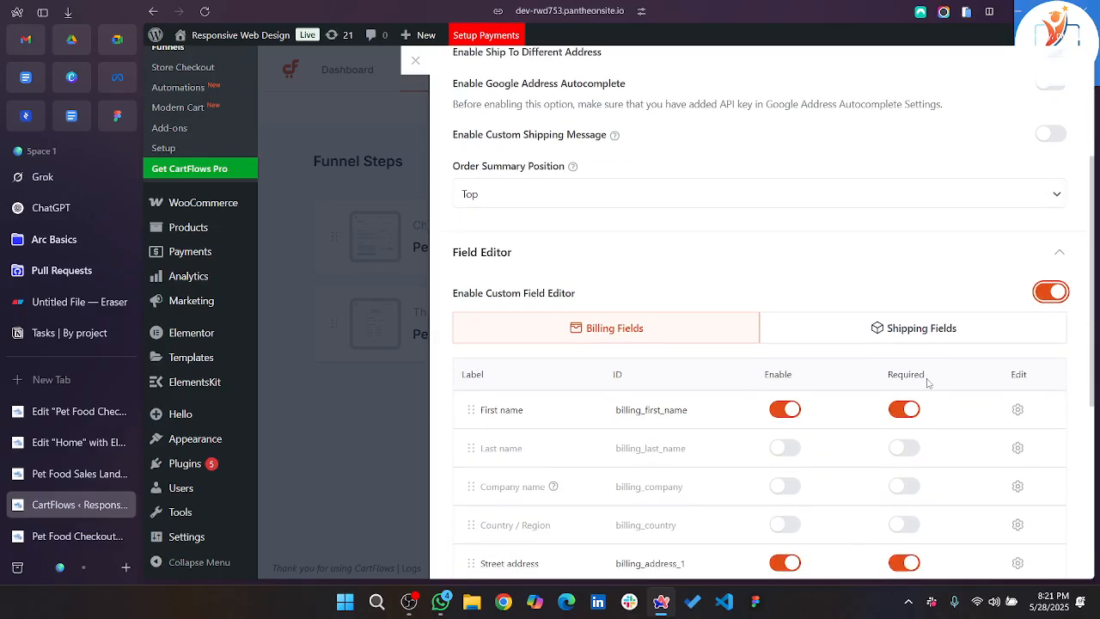
pyautogui.scroll(-3, 928, 384)
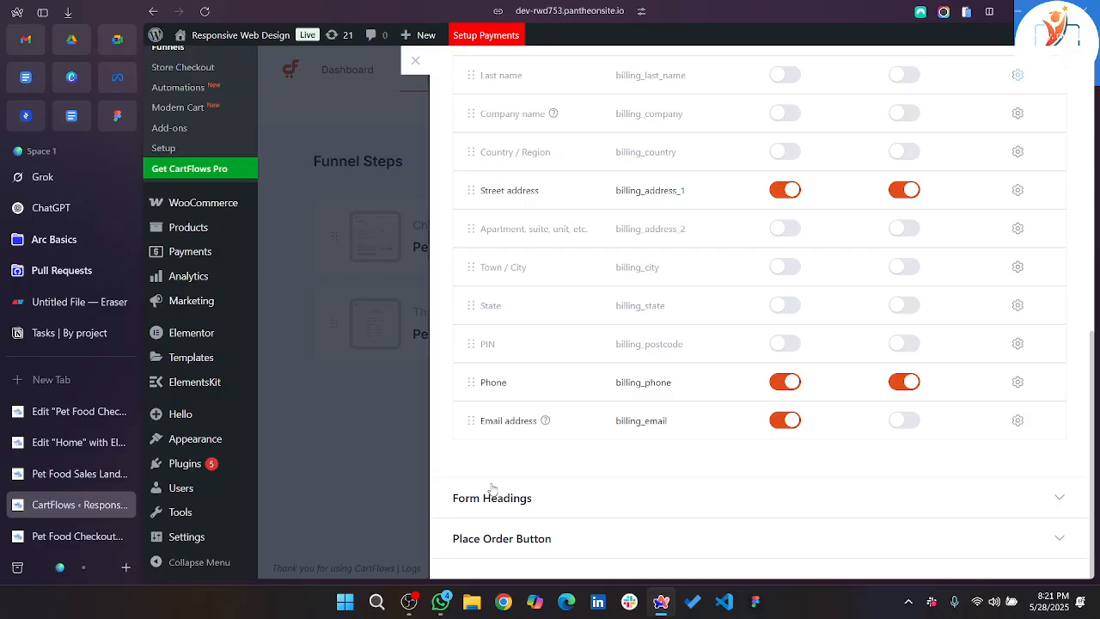
# Examine the Form Headings and Place Order Button settings of the checkout form.
pyautogui.click(555, 511)
pyautogui.scroll(-3, 555, 508)
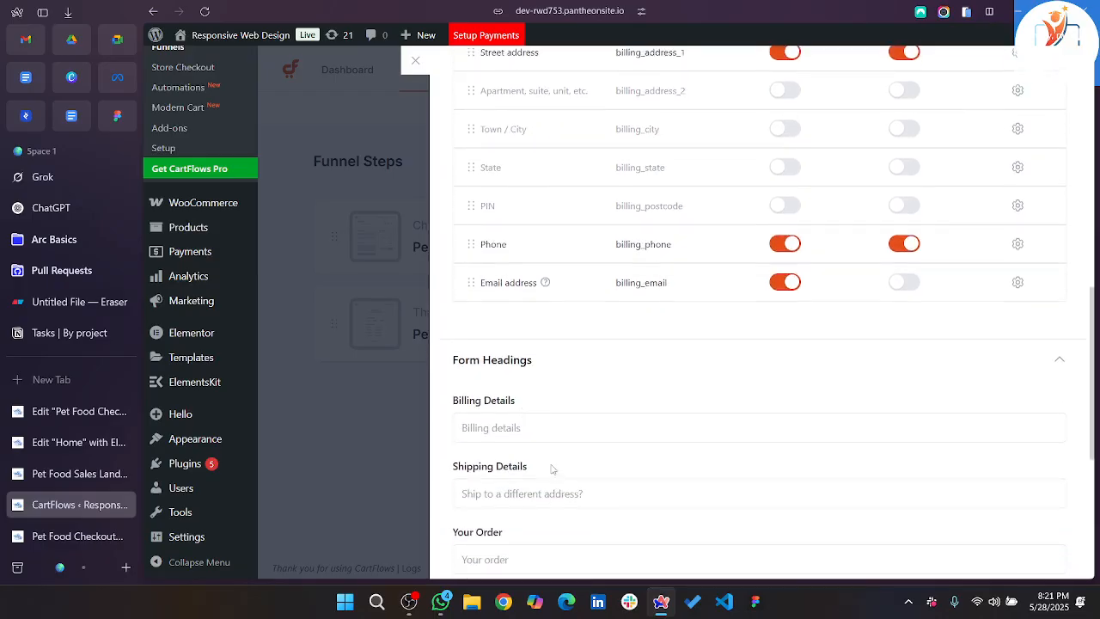
pyautogui.scroll(-1, 552, 464)
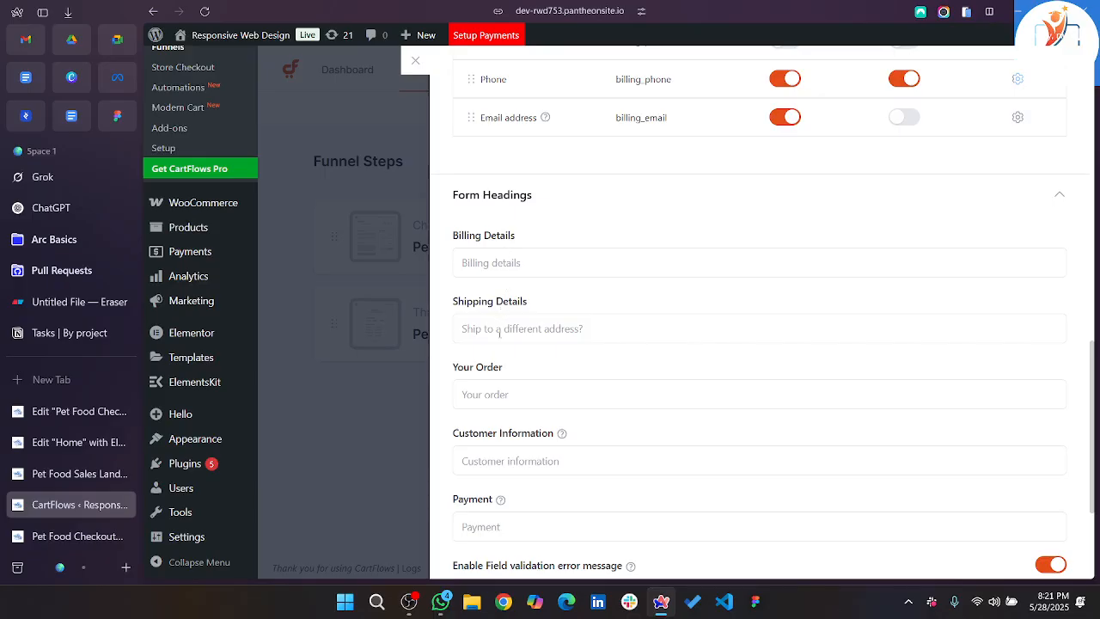
pyautogui.scroll(-3, 515, 447)
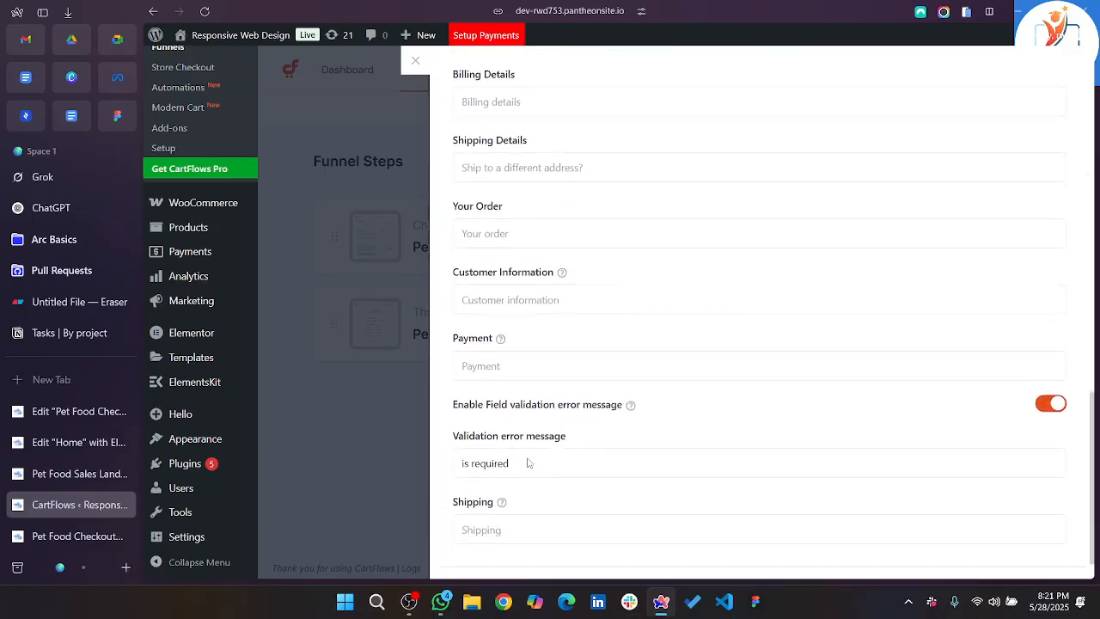
pyautogui.scroll(-1, 528, 459)
pyautogui.scroll(-1, 744, 398)
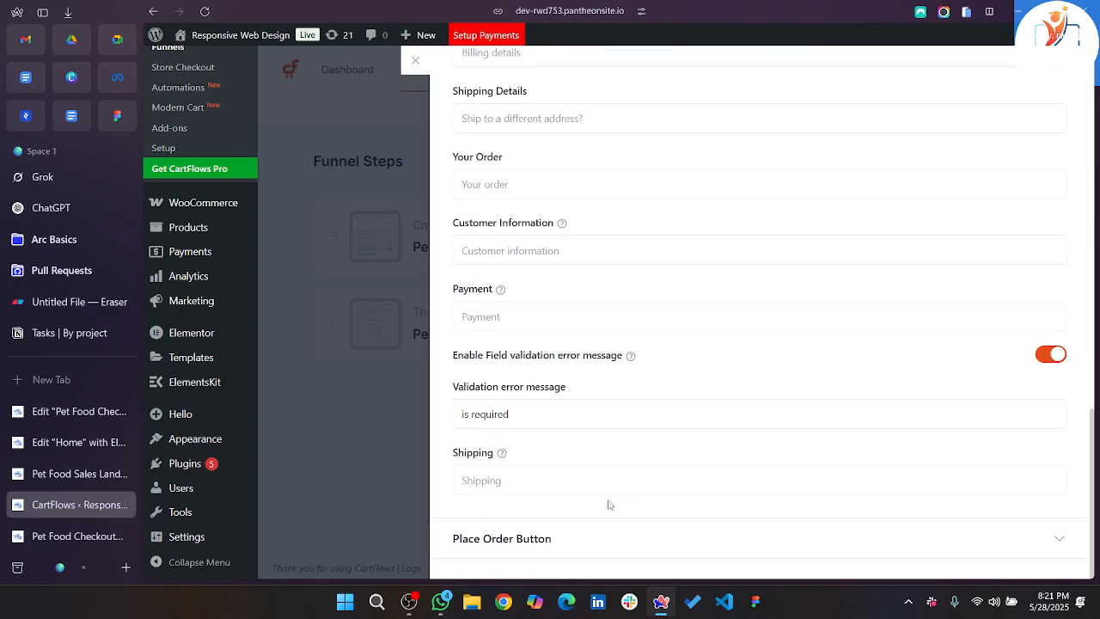
pyautogui.click(584, 536)
pyautogui.scroll(-2, 584, 532)
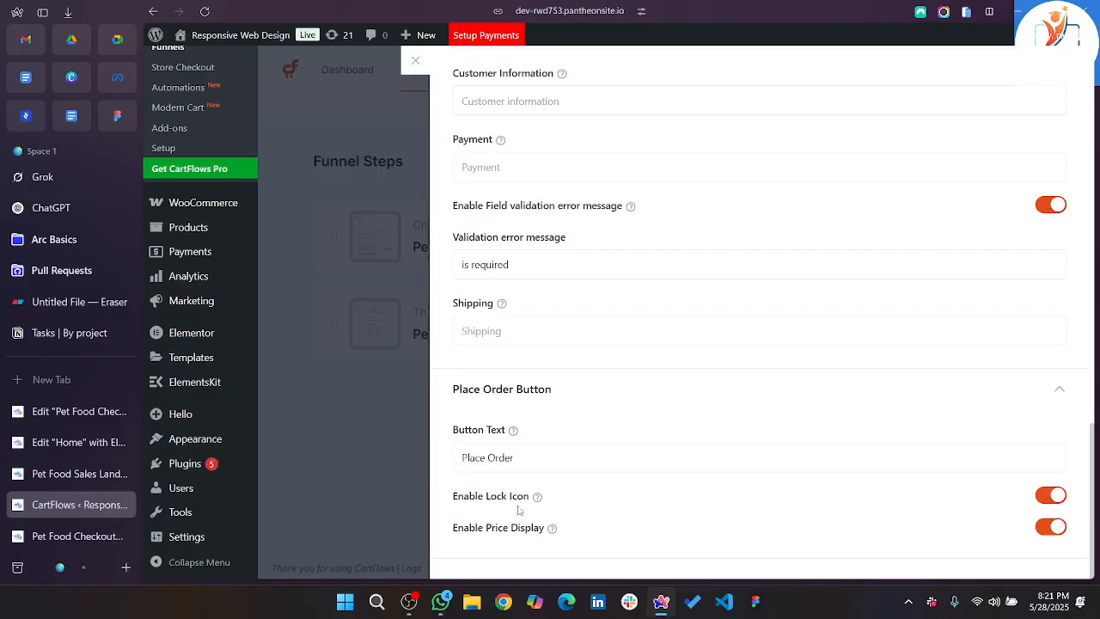
# Open the Shipping Fields in the field editor and disable First name, Last name and Company name.
pyautogui.scroll(15, 700, 450)
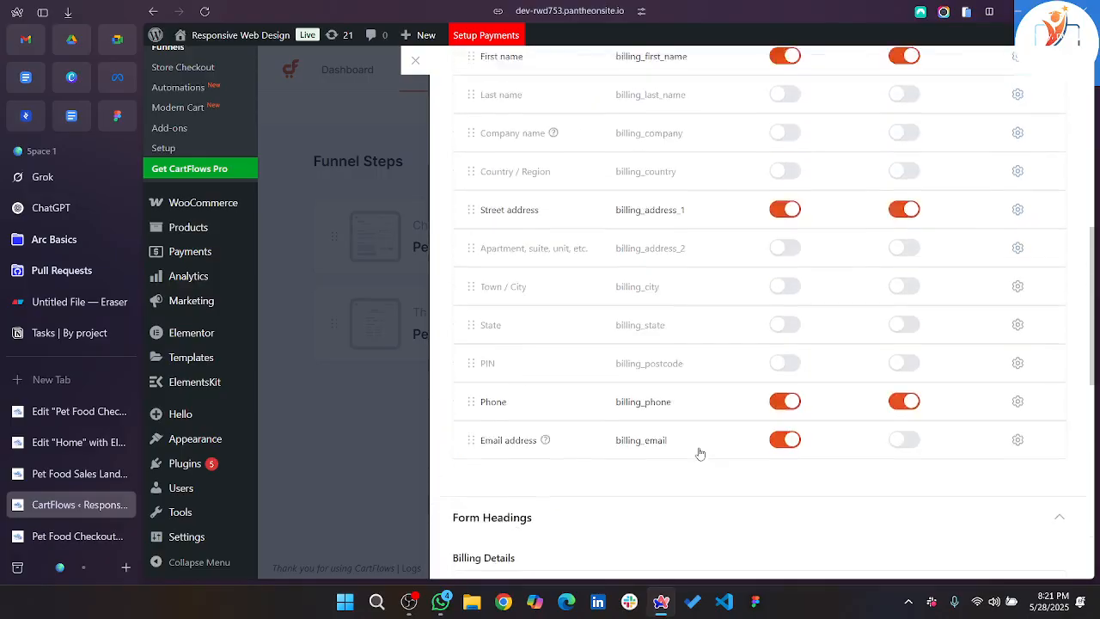
pyautogui.scroll(-2, 700, 453)
pyautogui.click(917, 344)
pyautogui.scroll(-3, 744, 413)
pyautogui.click(787, 300)
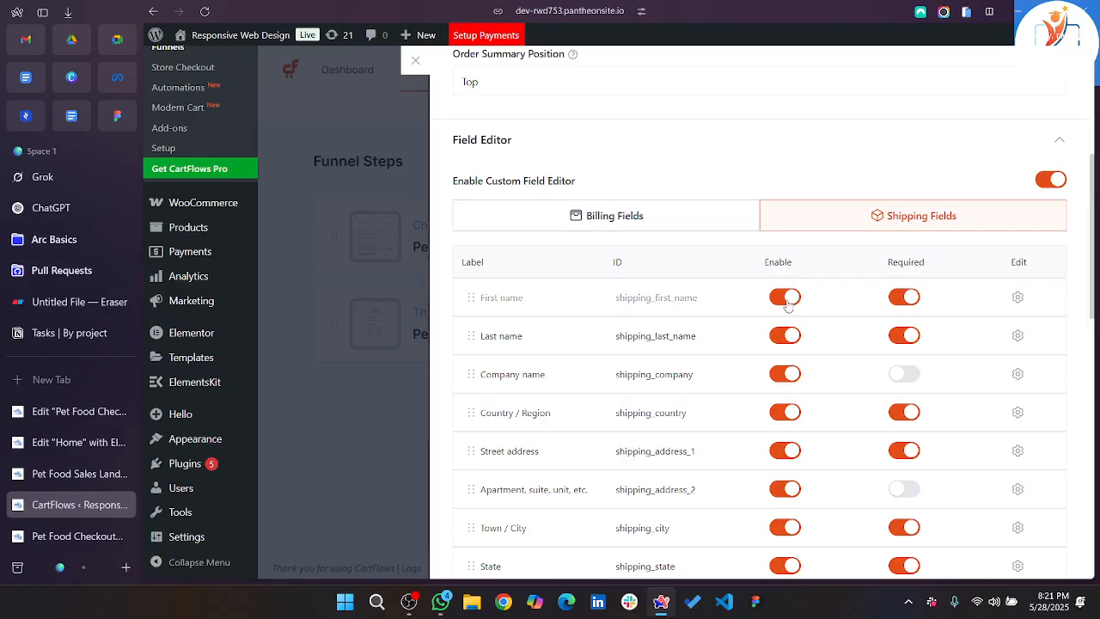
pyautogui.click(785, 378)
pyautogui.click(784, 335)
pyautogui.scroll(-2, 782, 331)
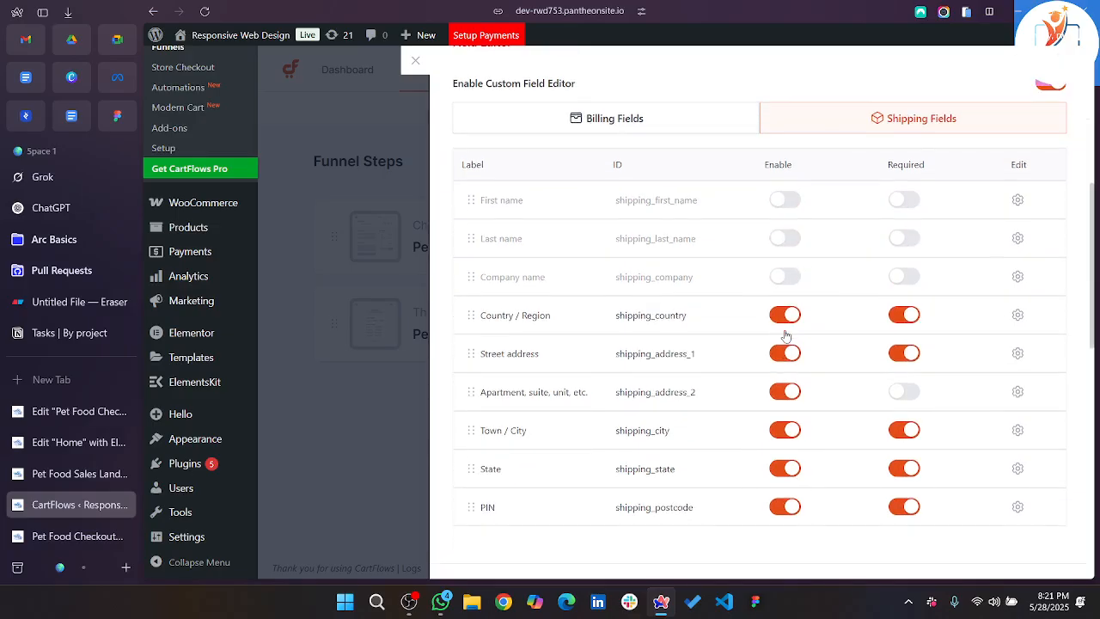
# Disable the shipping fields Country / Region, Street address, Apartment, Town / City, State and PIN.
pyautogui.click(782, 314)
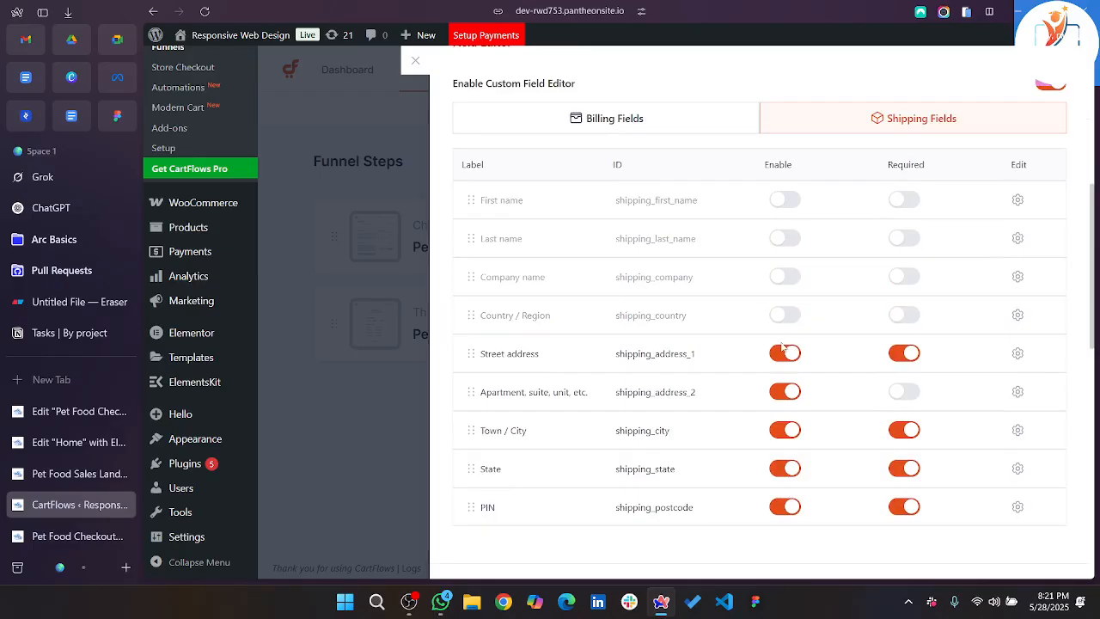
pyautogui.click(783, 351)
pyautogui.click(782, 392)
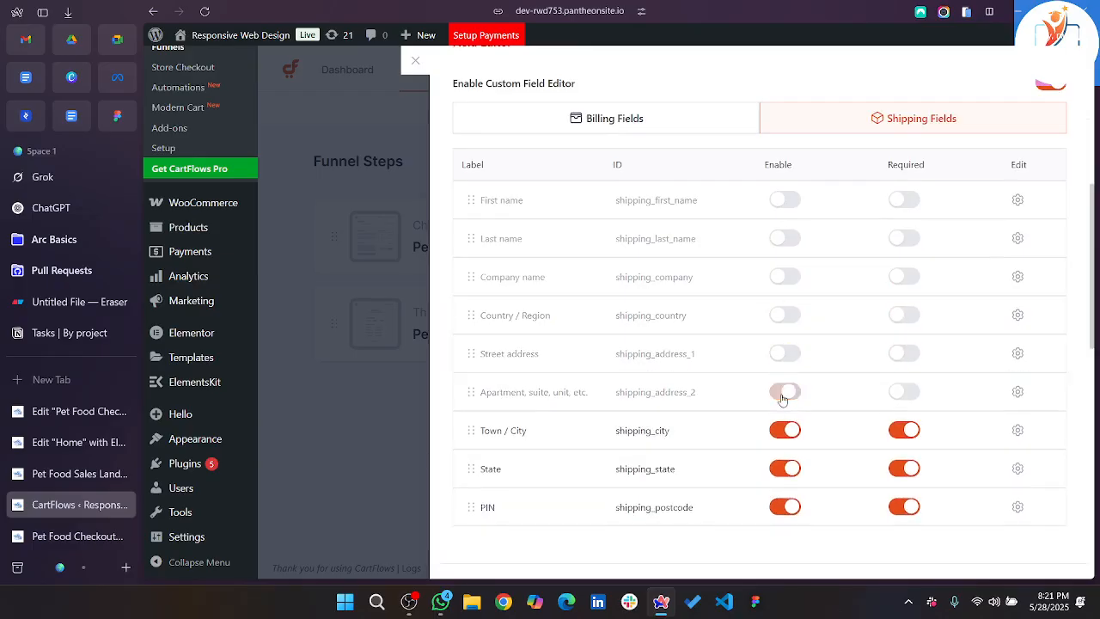
pyautogui.click(780, 430)
pyautogui.click(783, 508)
pyautogui.click(782, 469)
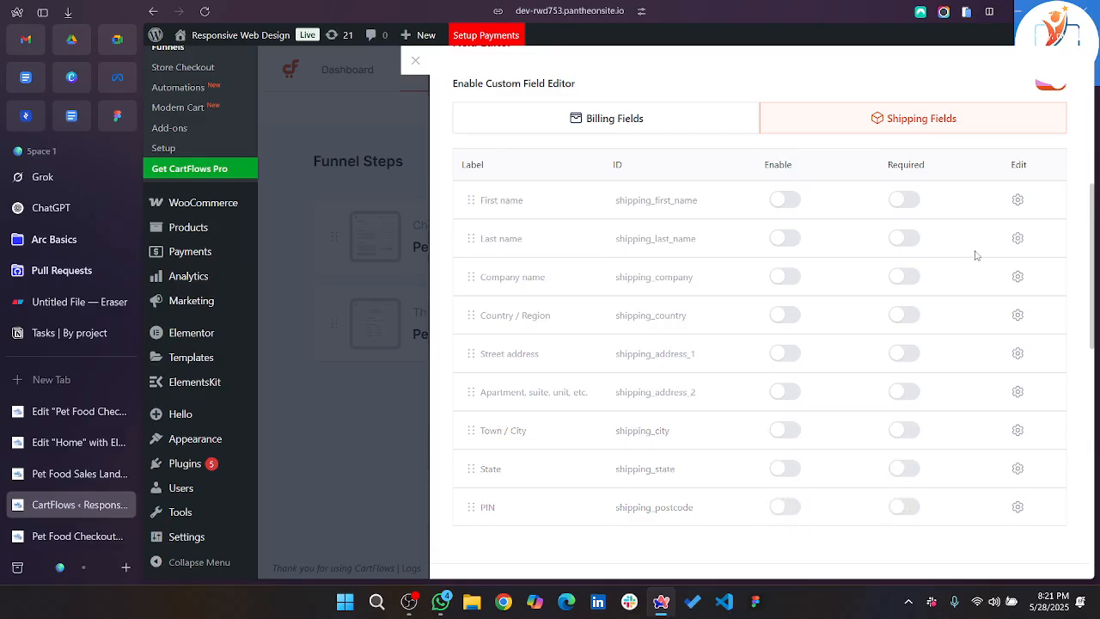
# Save the Pet Food Checkout form settings.
pyautogui.scroll(2, 975, 255)
pyautogui.scroll(5, 975, 255)
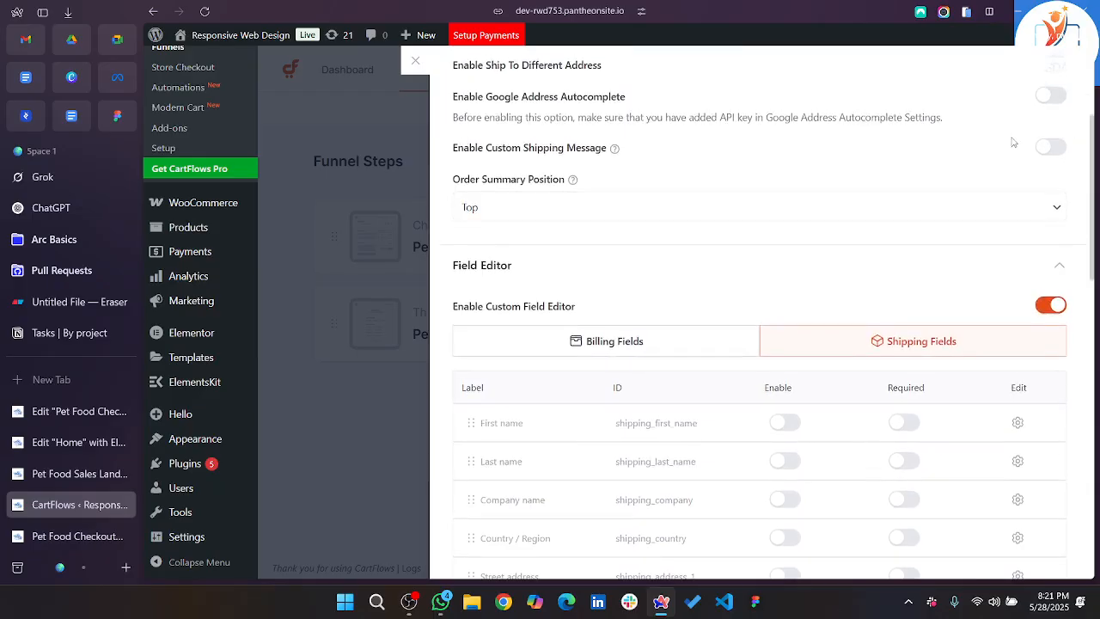
pyautogui.click(1014, 65)
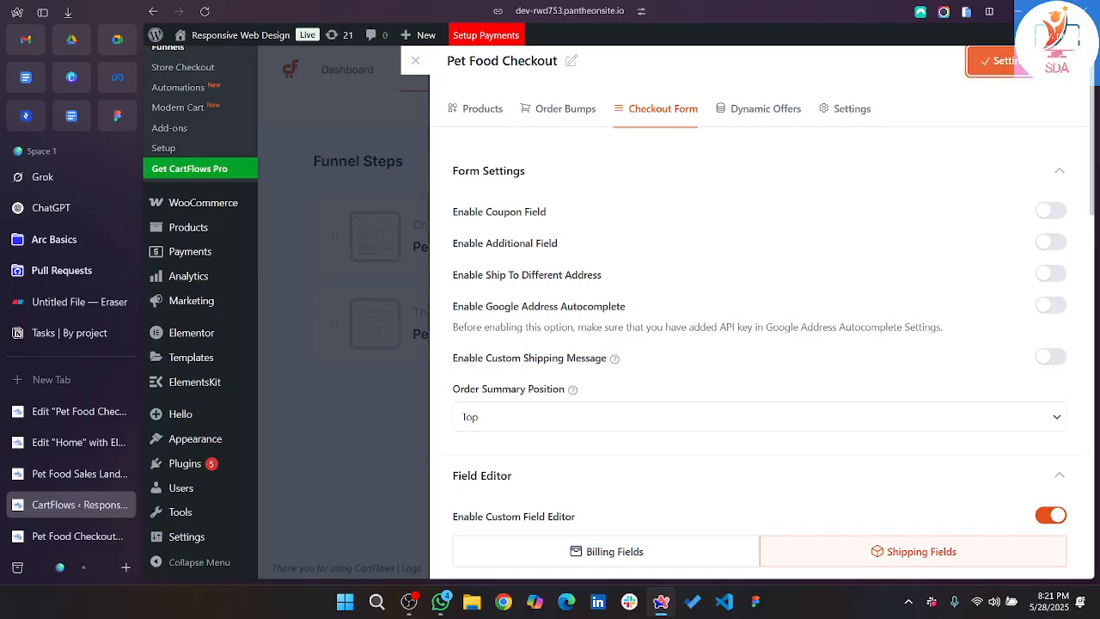
# Check the Pet Food sales landing page preview and close its browser tab.
pyautogui.click(82, 475)
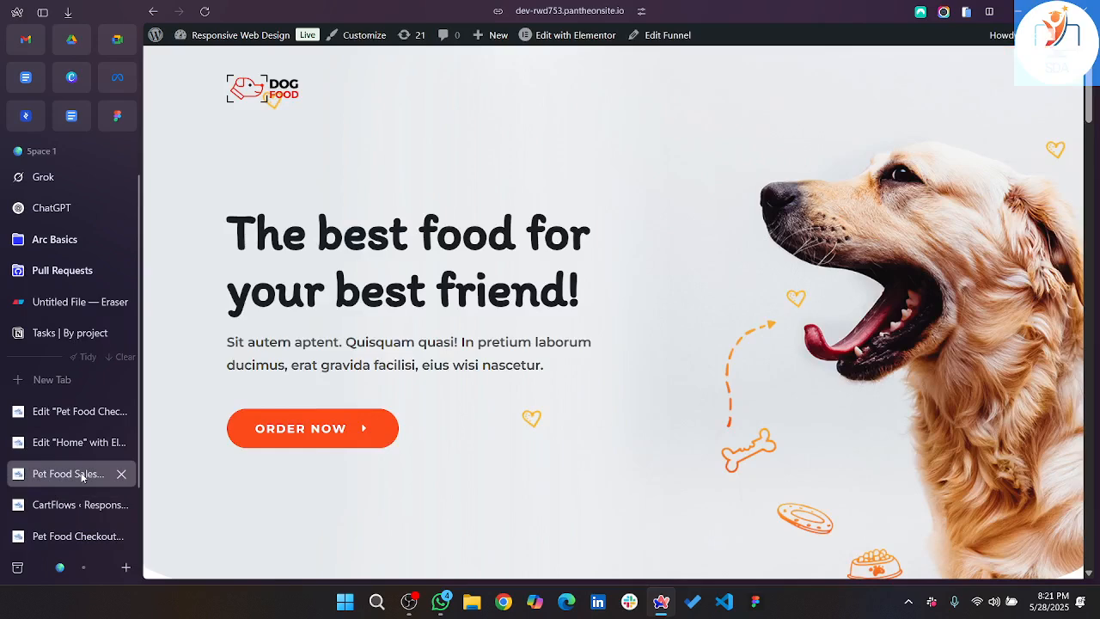
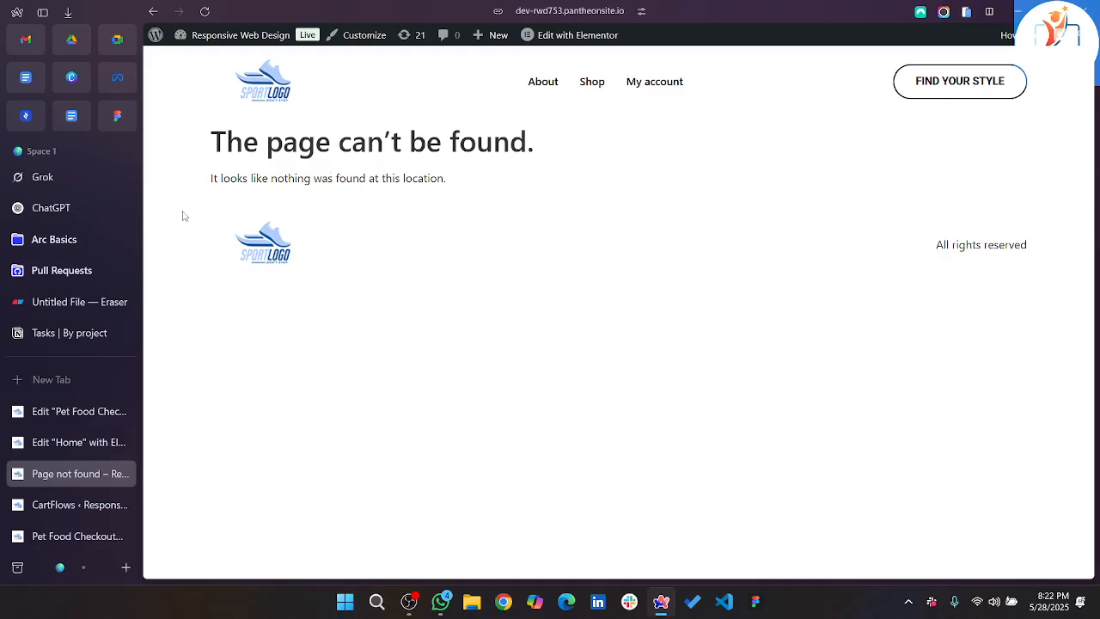
pyautogui.scroll(-1, 86, 502)
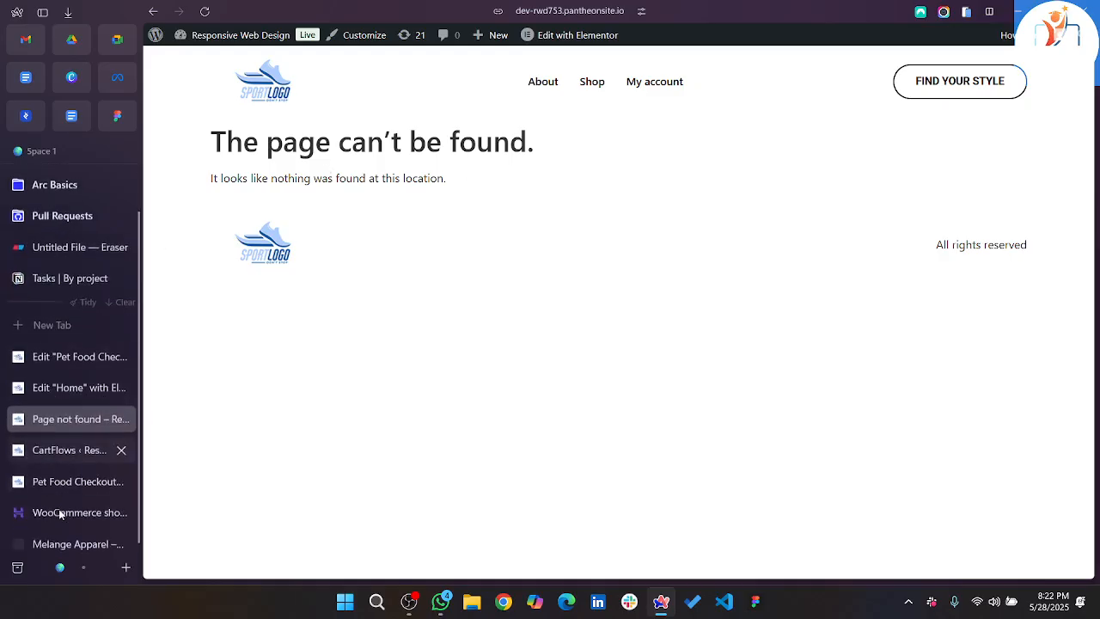
pyautogui.click(121, 418)
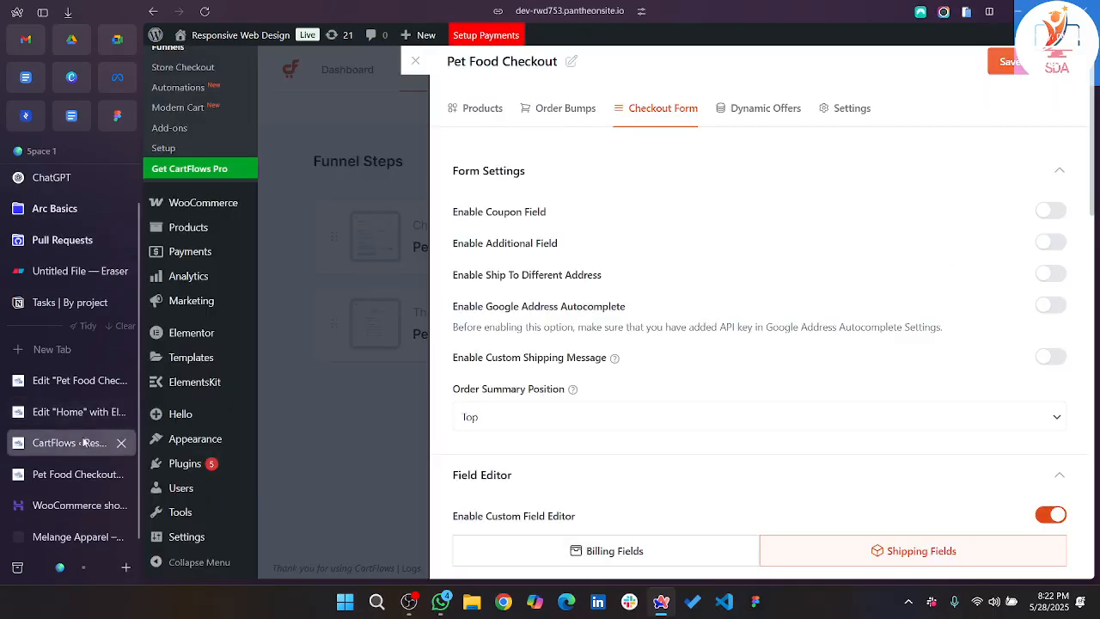
# Examine the billing details form and order summary on the live Pet Food Checkout page.
pyautogui.click(78, 474)
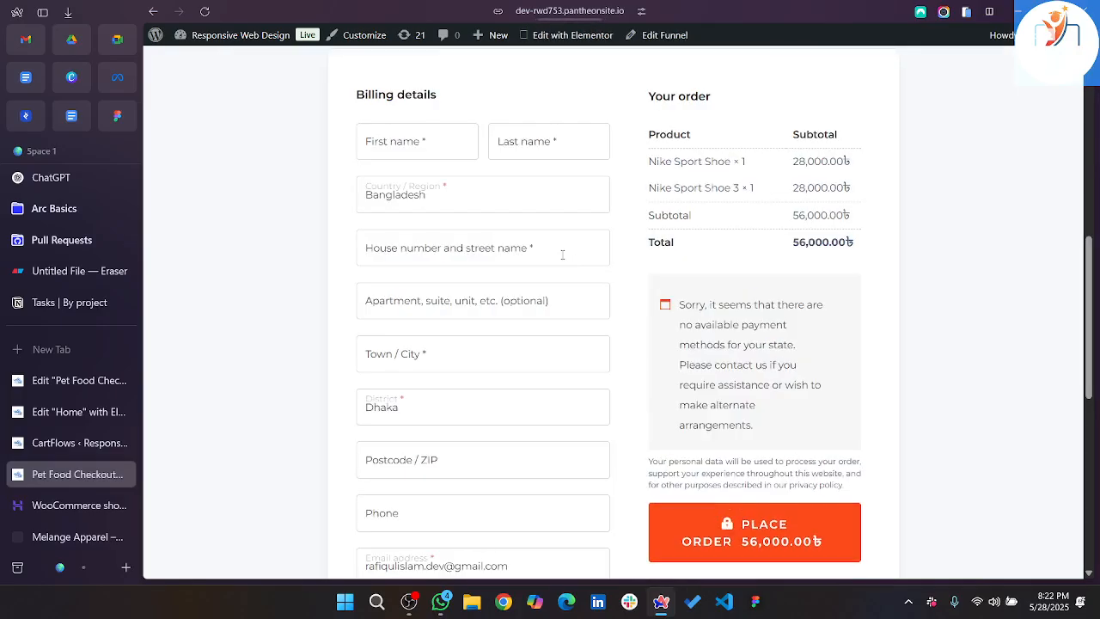
pyautogui.scroll(-3, 562, 254)
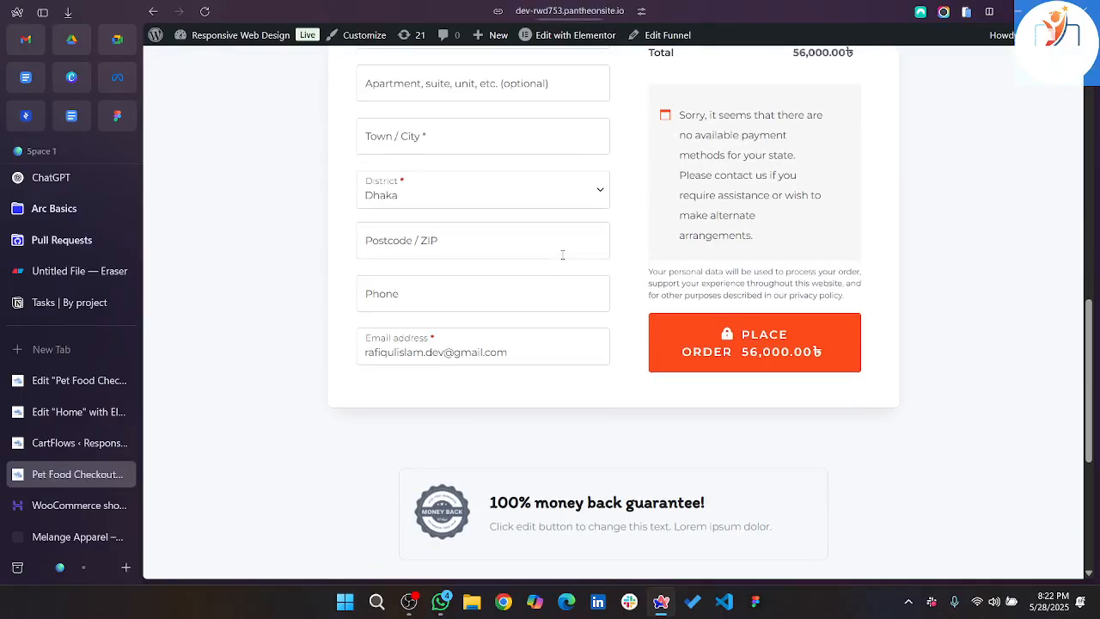
pyautogui.scroll(3, 562, 259)
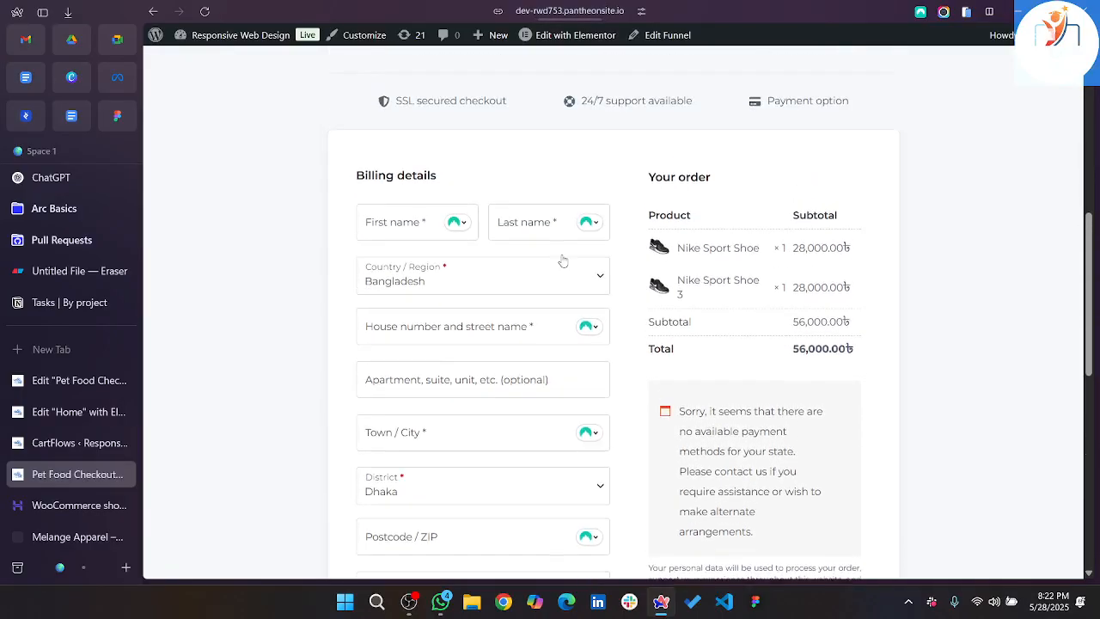
pyautogui.scroll(-1, 500, 368)
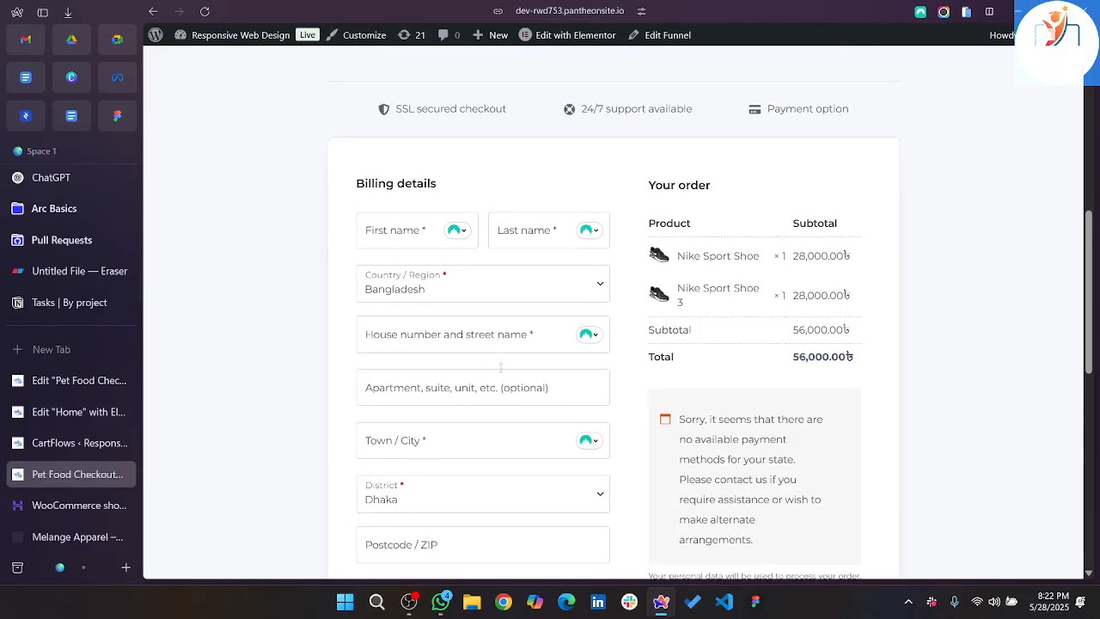
pyautogui.scroll(2, 500, 369)
pyautogui.scroll(1, 500, 371)
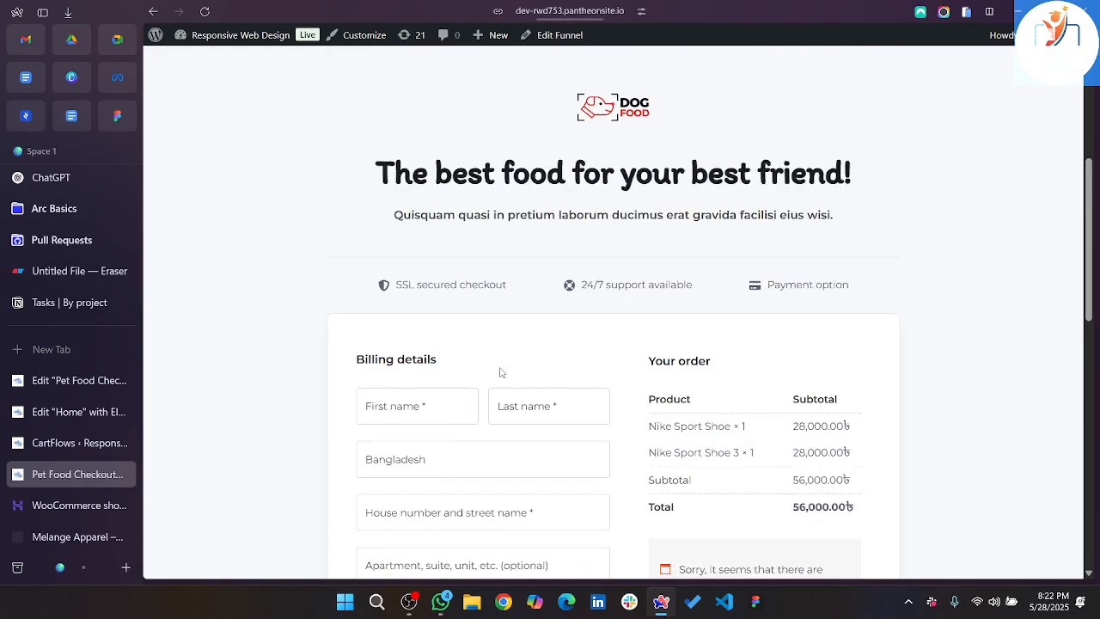
pyautogui.scroll(-4, 501, 371)
pyautogui.scroll(-1, 501, 371)
pyautogui.scroll(1, 501, 371)
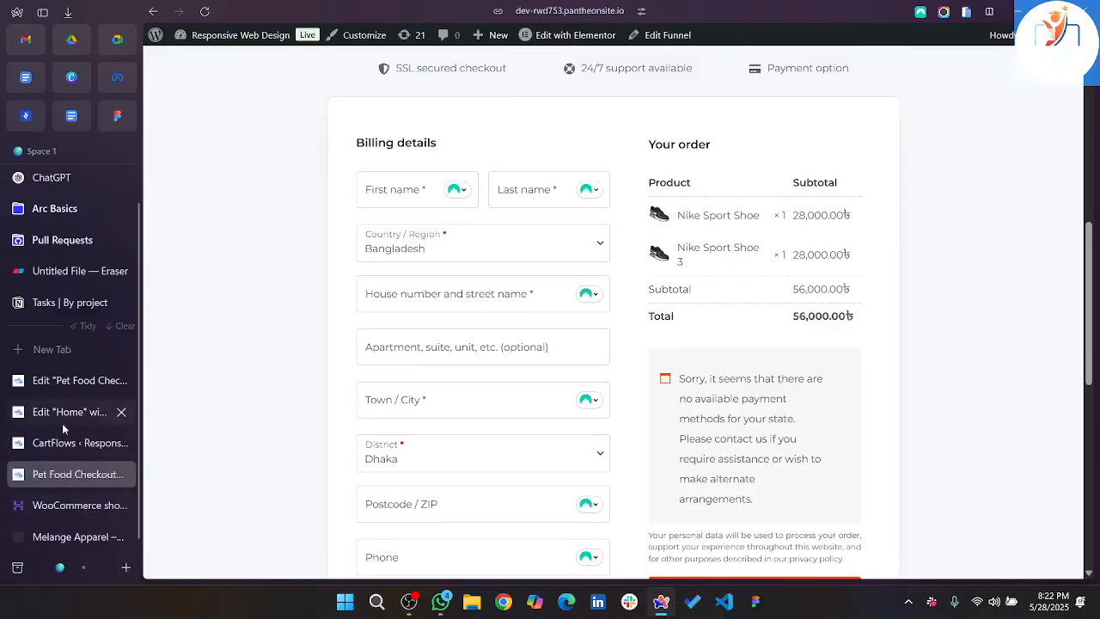
# Return to the CartFlows checkout form settings, save them again and review the Billing Fields.
pyautogui.click(64, 443)
pyautogui.click(1023, 69)
pyautogui.scroll(-1, 840, 291)
pyautogui.scroll(-3, 839, 290)
pyautogui.click(673, 298)
pyautogui.scroll(-10, 673, 302)
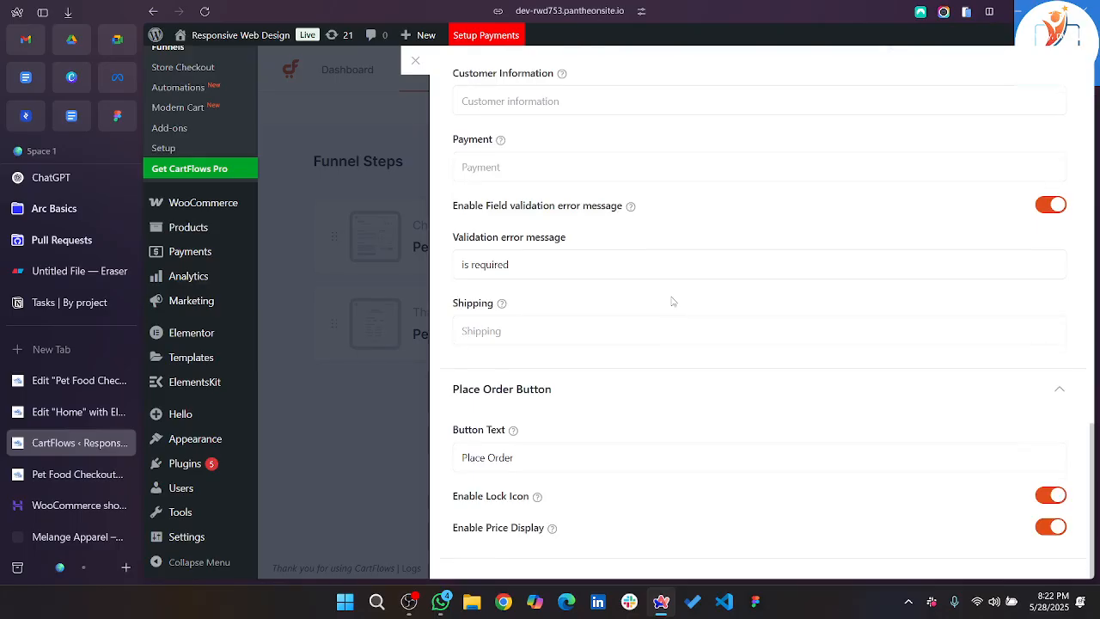
pyautogui.scroll(10, 673, 302)
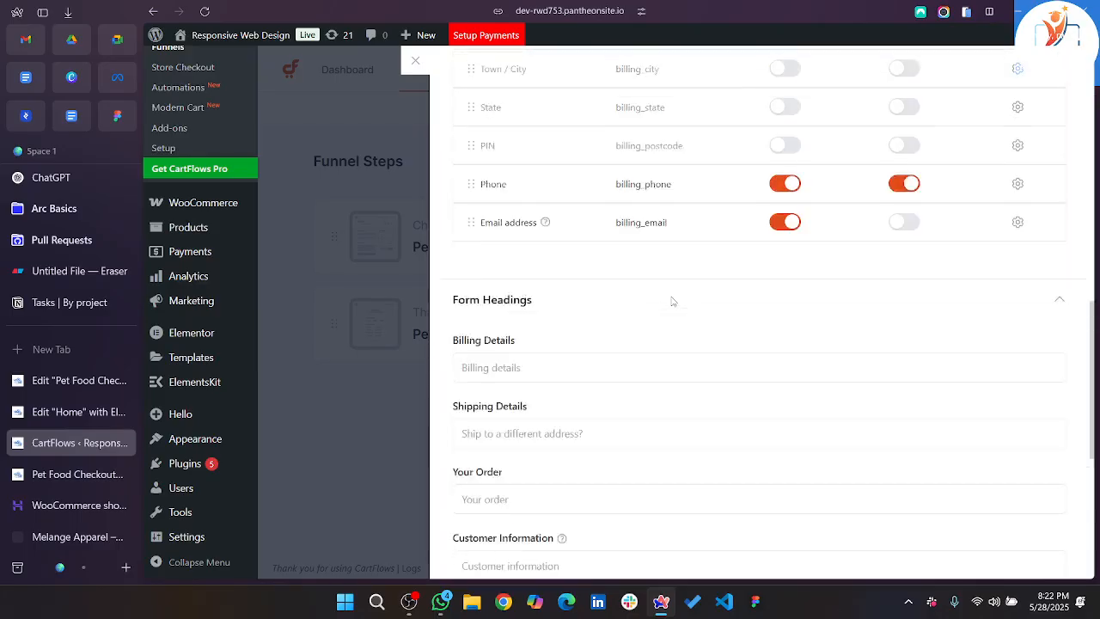
pyautogui.scroll(2, 673, 302)
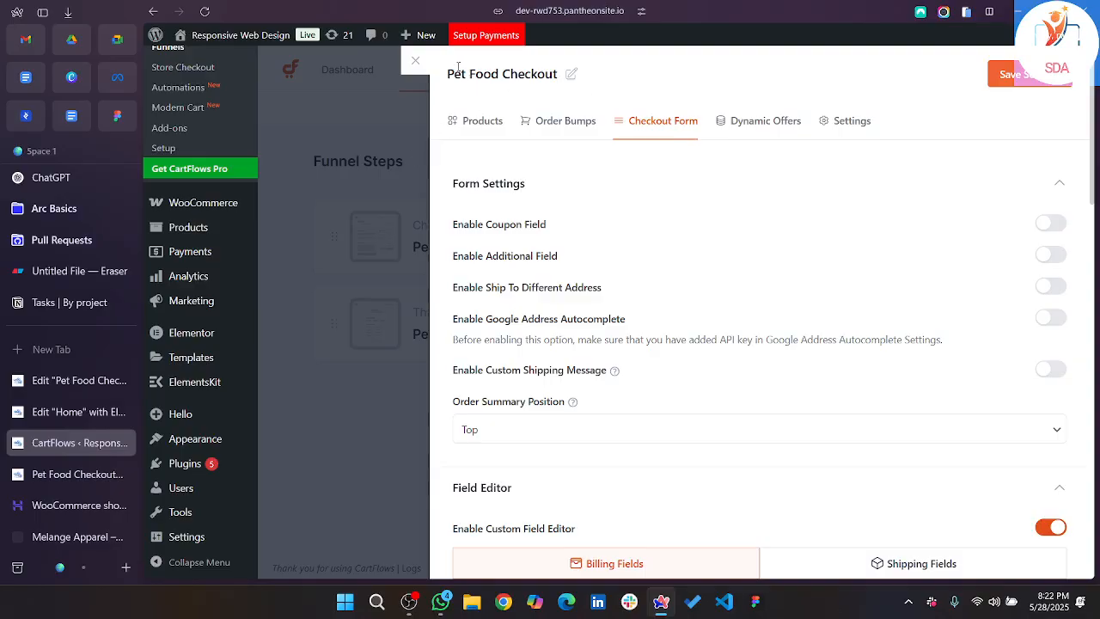
# Close the Pet Food Checkout settings and look over the funnel overview and its steps.
pyautogui.click(413, 62)
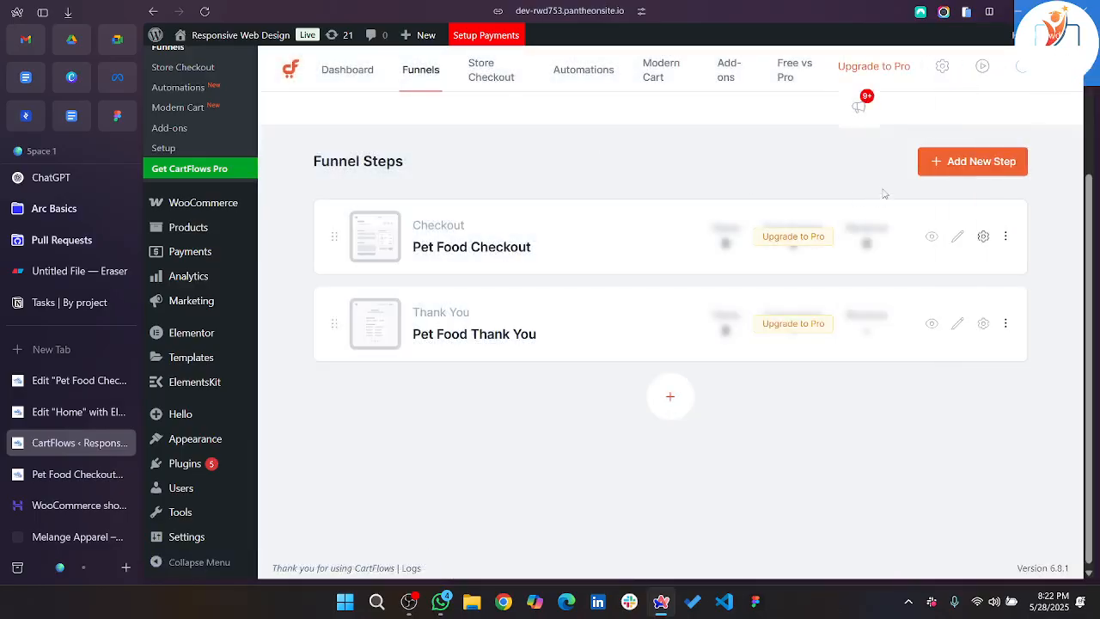
pyautogui.scroll(2, 882, 194)
pyautogui.scroll(2, 883, 193)
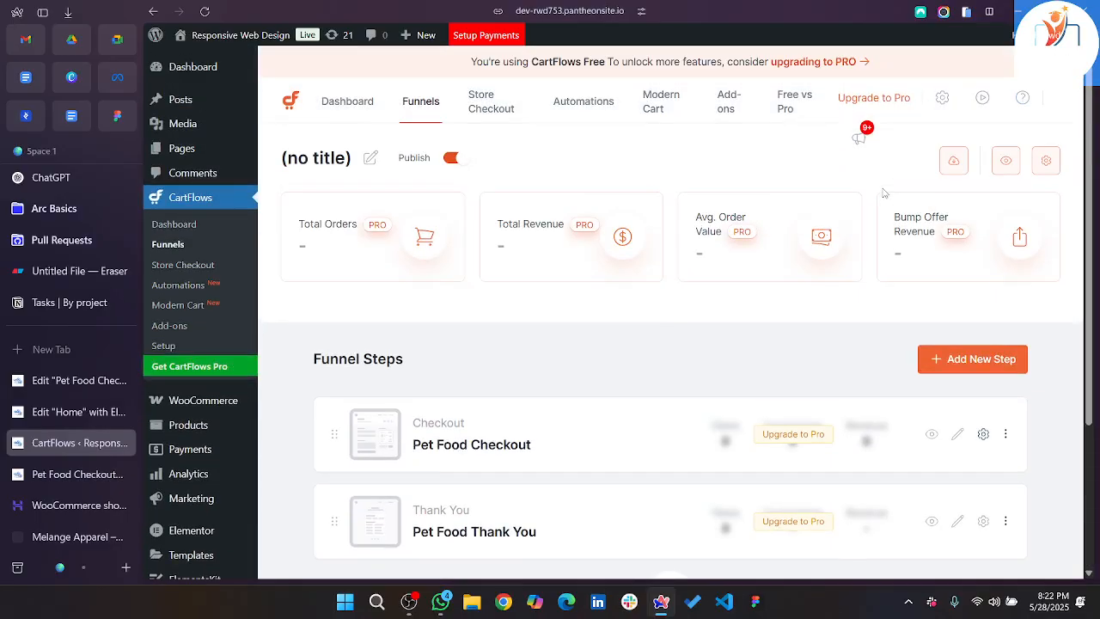
pyautogui.scroll(-3, 883, 192)
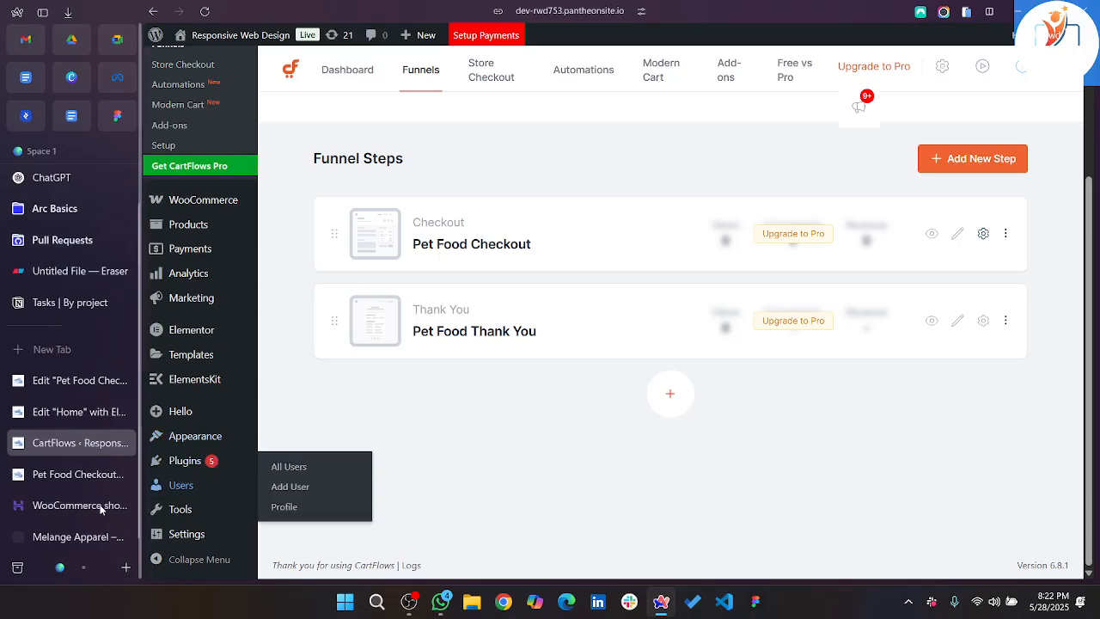
# Check the open Elementor editors for Home and Pet Food Checkout and the live checkout page.
pyautogui.click(57, 412)
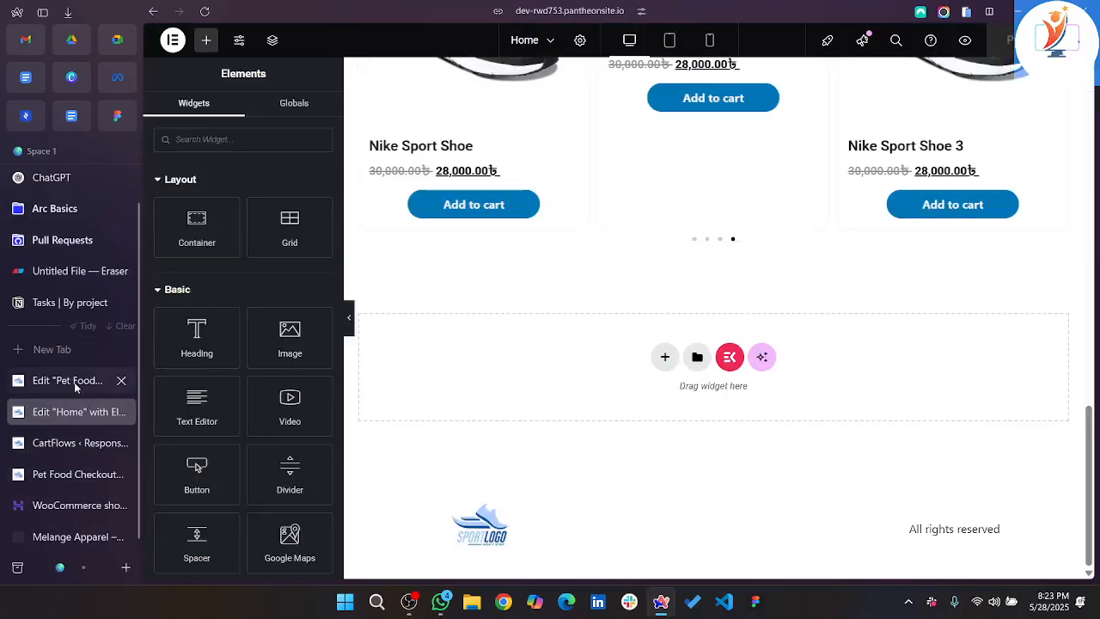
pyautogui.click(73, 380)
pyautogui.scroll(5, 653, 227)
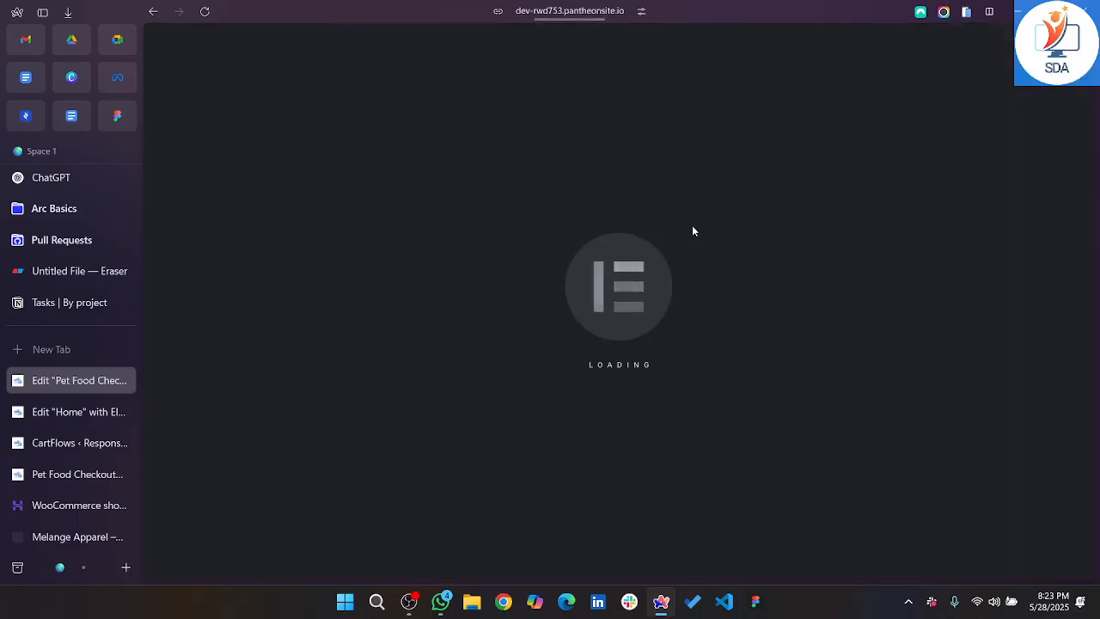
pyautogui.click(111, 473)
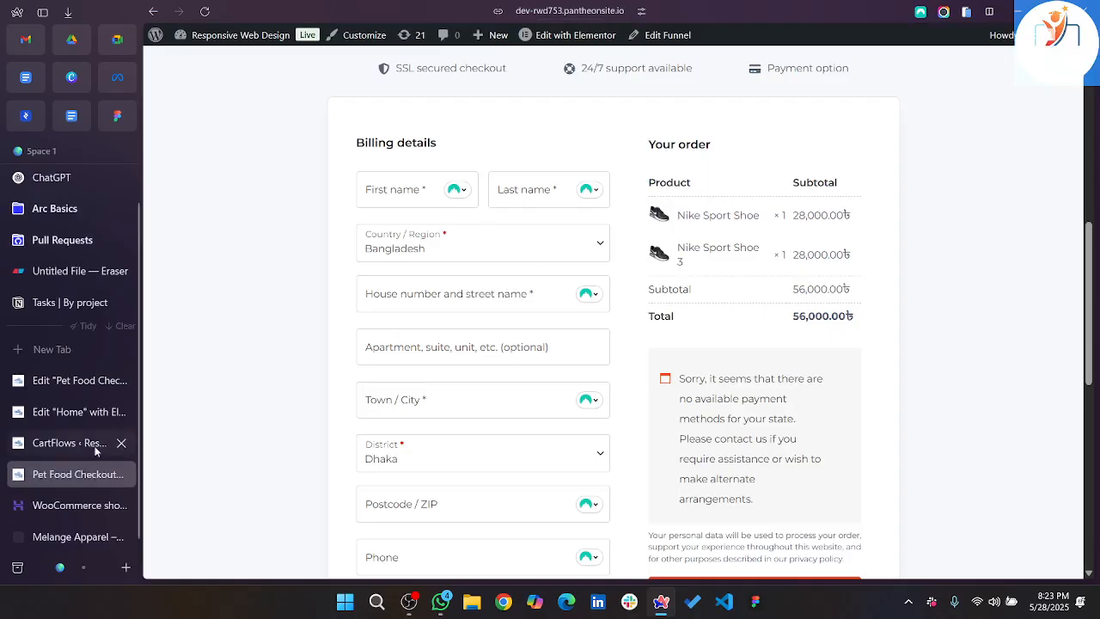
# Reopen the Pet Food Checkout settings in CartFlows and check the billing fields in the field editor.
pyautogui.click(73, 444)
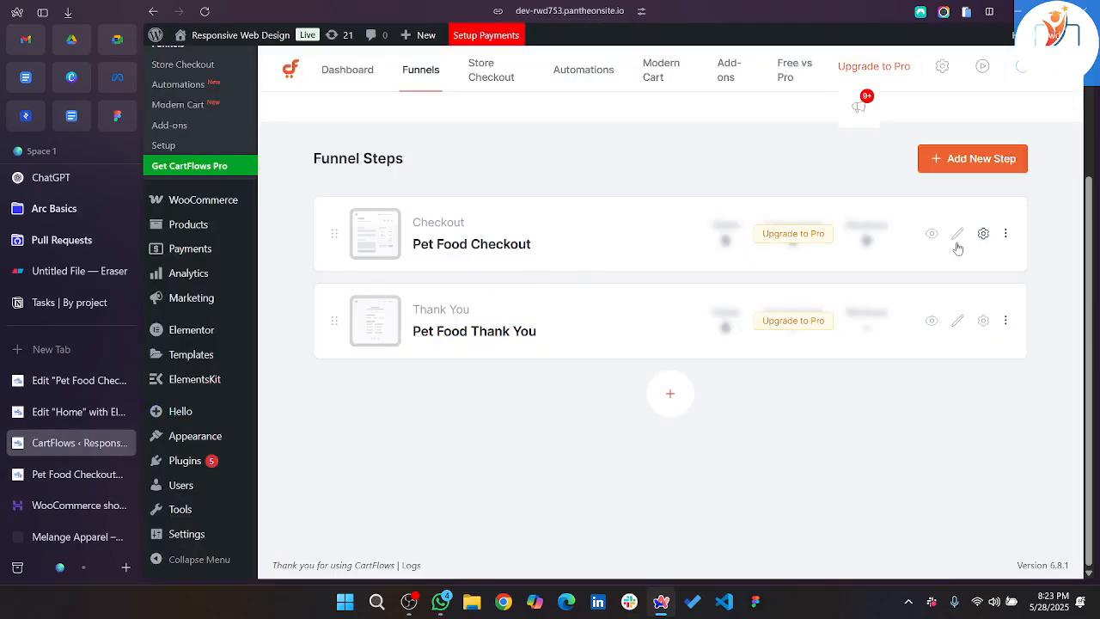
pyautogui.click(983, 233)
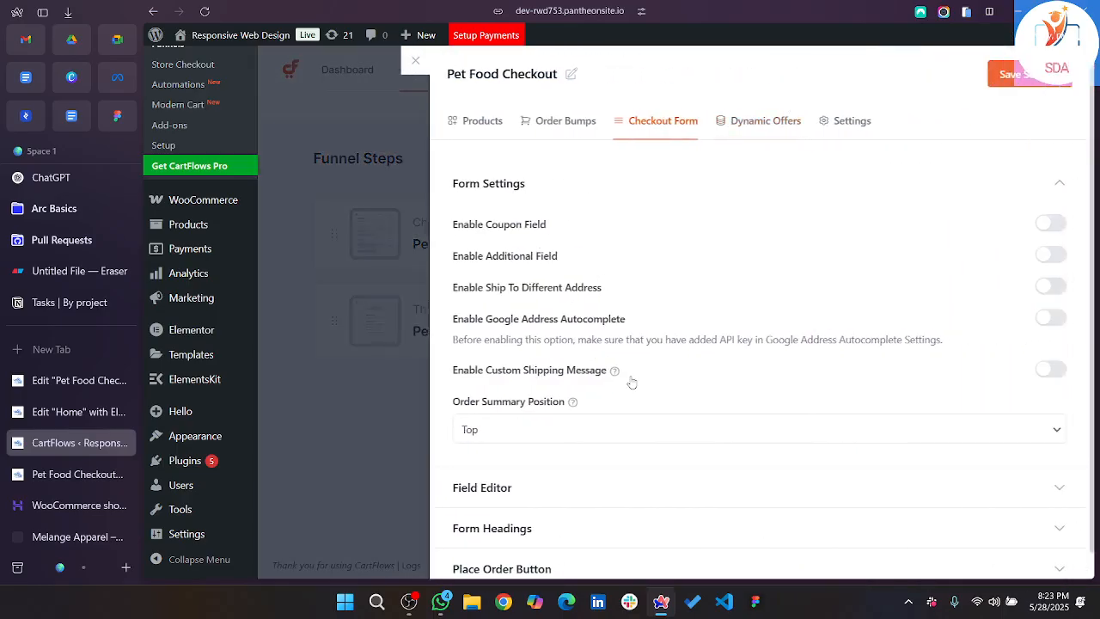
pyautogui.click(542, 489)
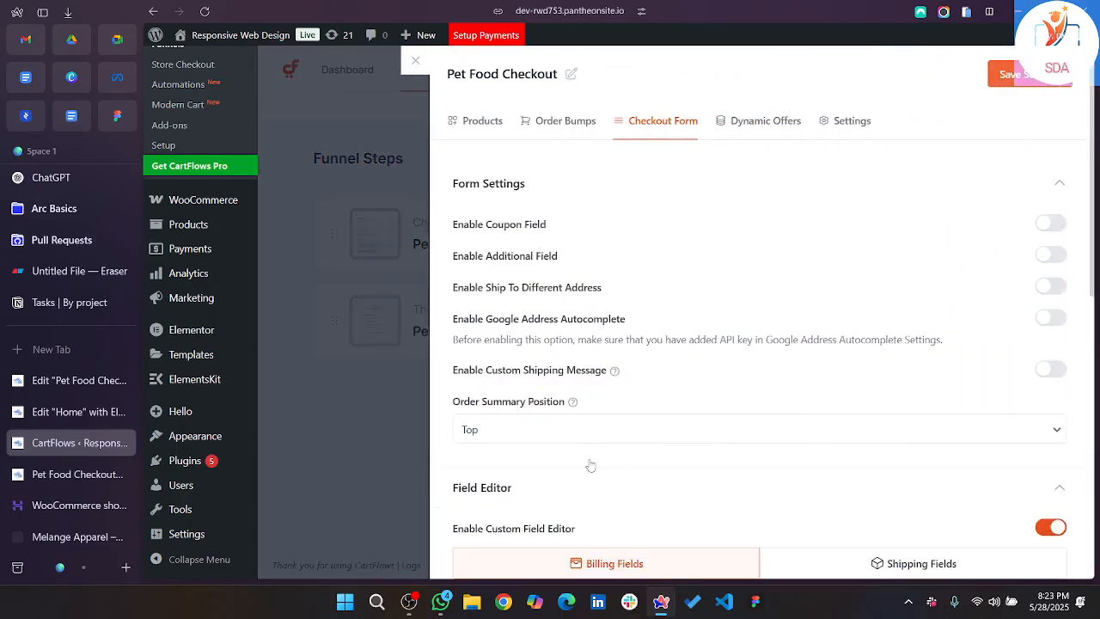
pyautogui.scroll(-4, 627, 453)
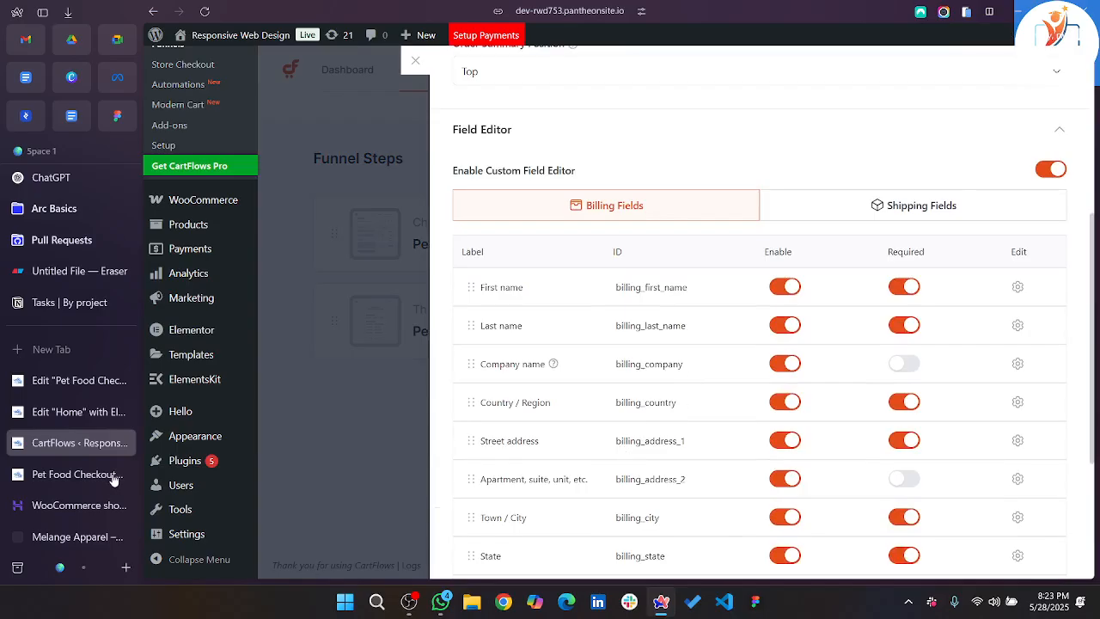
pyautogui.scroll(-1, 83, 475)
pyautogui.scroll(2, 82, 475)
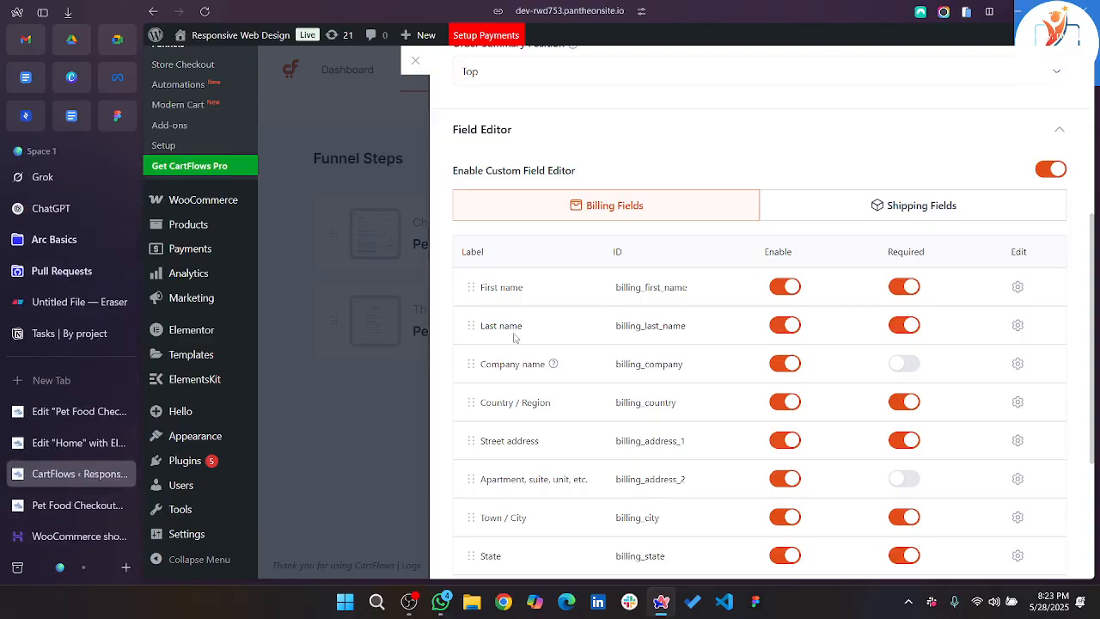
pyautogui.scroll(-3, 514, 338)
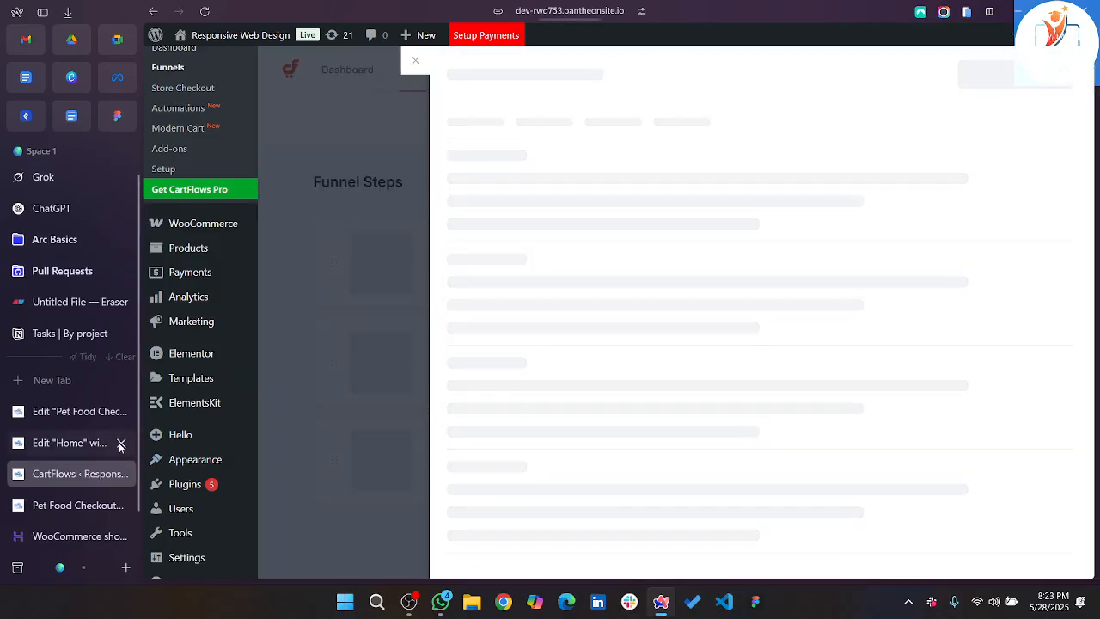
# Close the Elementor editor browser tabs for Home and Pet Food Checkout.
pyautogui.click(122, 443)
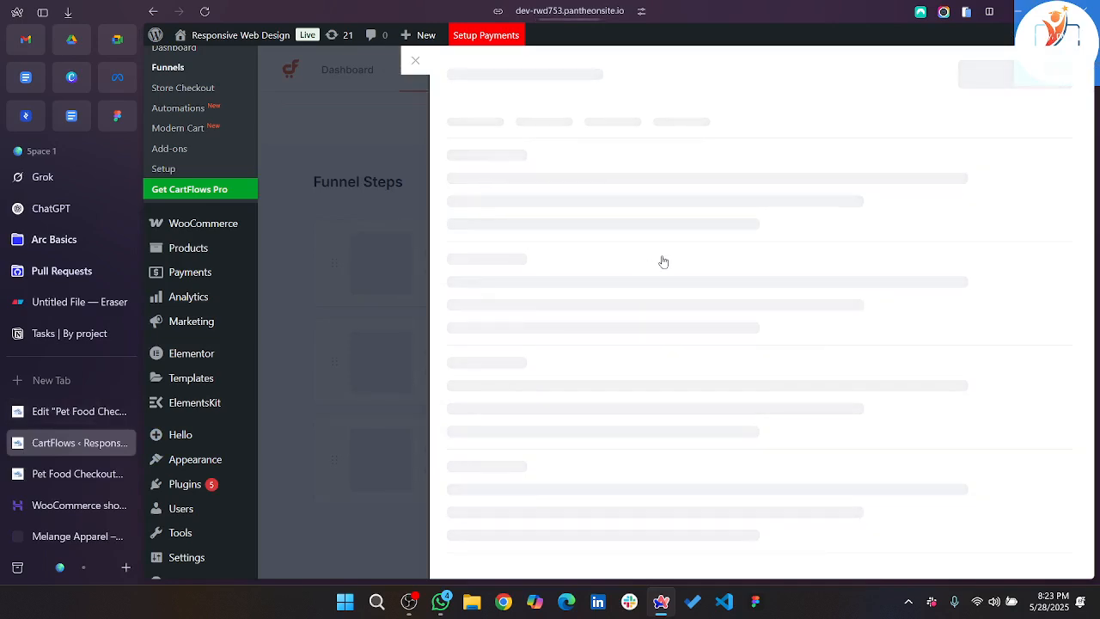
pyautogui.click(121, 411)
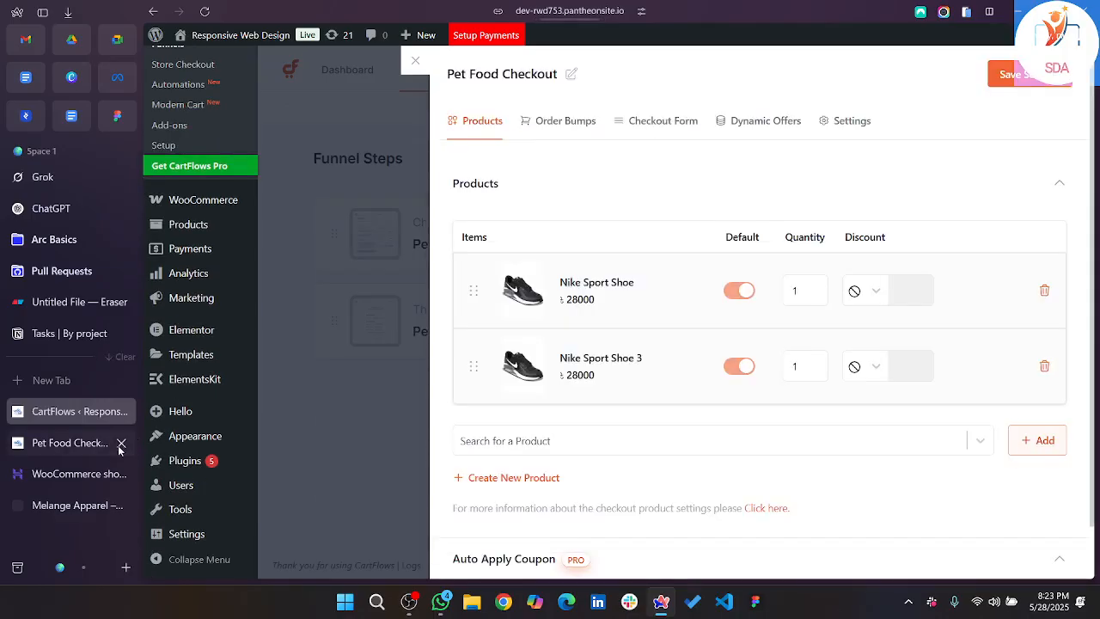
# Close the live checkout page tab and disable the Last name billing field in the checkout form's field editor.
pyautogui.click(121, 444)
pyautogui.scroll(-1, 694, 320)
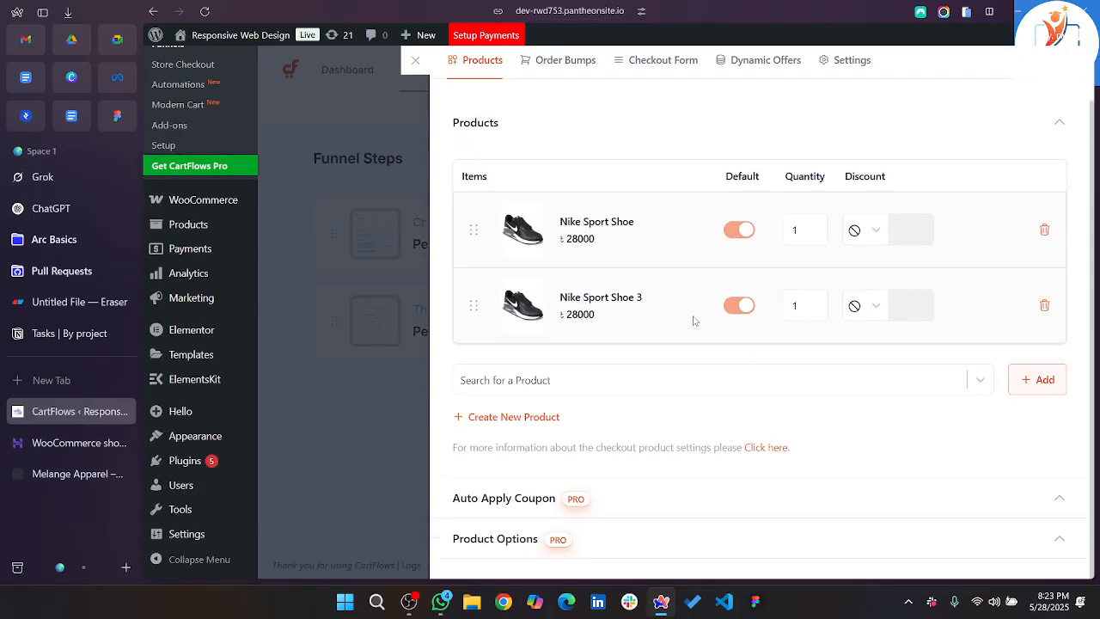
pyautogui.scroll(1, 772, 240)
pyautogui.click(663, 121)
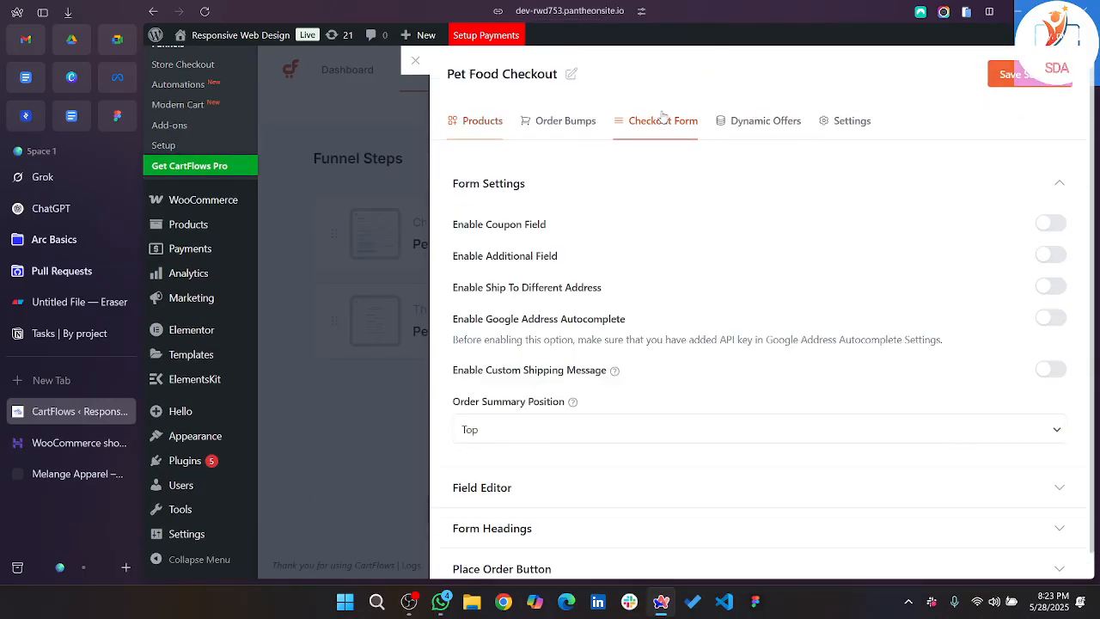
pyautogui.scroll(-1, 698, 299)
pyautogui.click(482, 456)
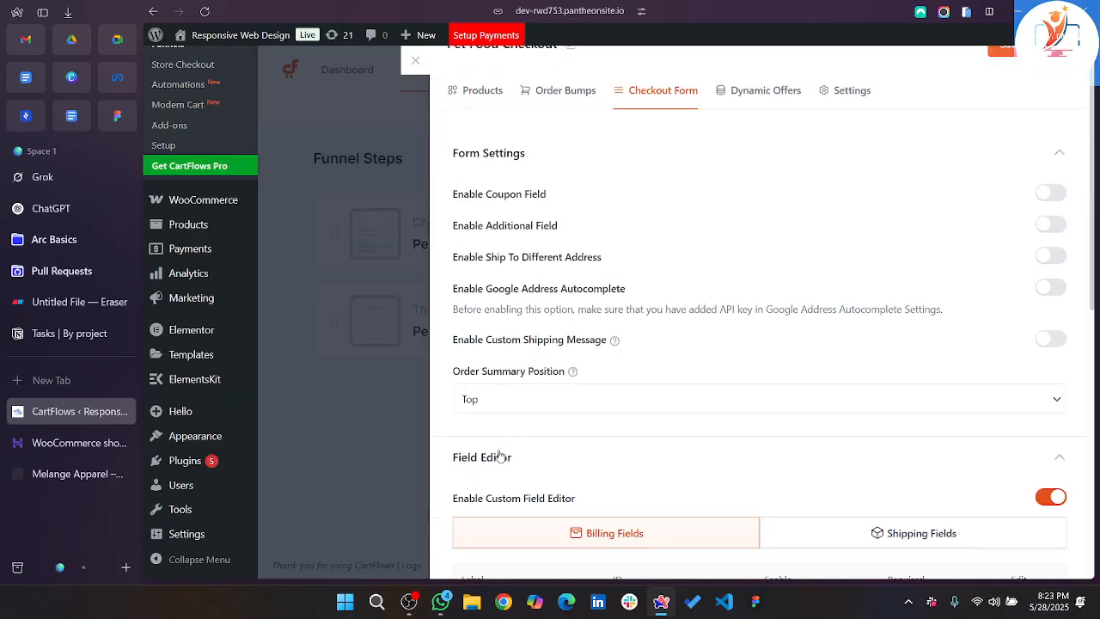
pyautogui.scroll(-5, 499, 456)
pyautogui.scroll(-1, 500, 455)
pyautogui.scroll(1, 501, 453)
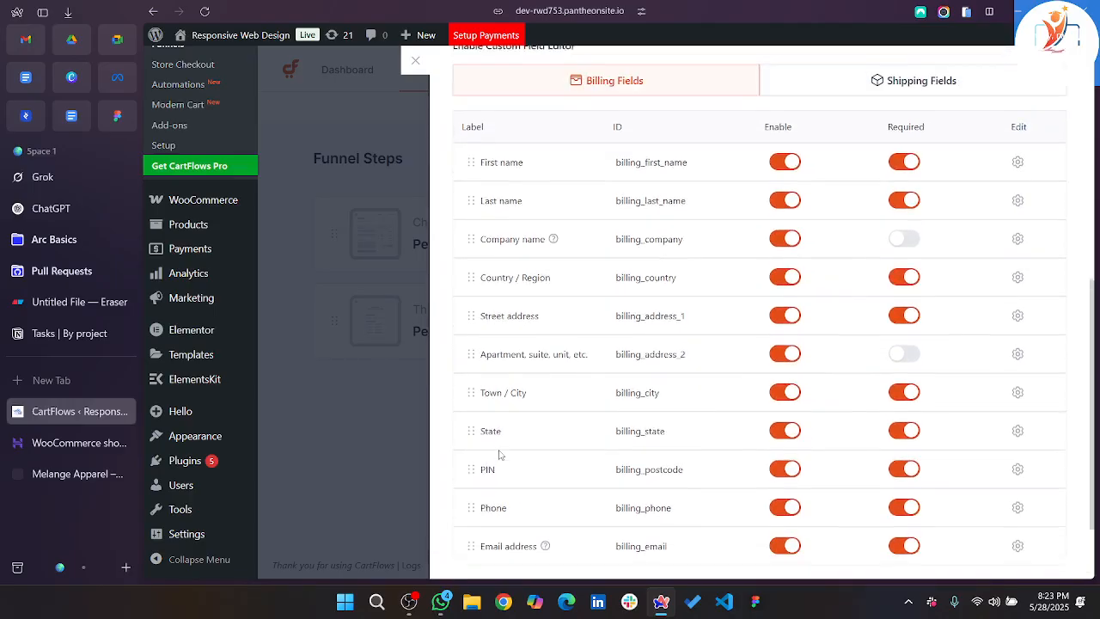
pyautogui.click(785, 203)
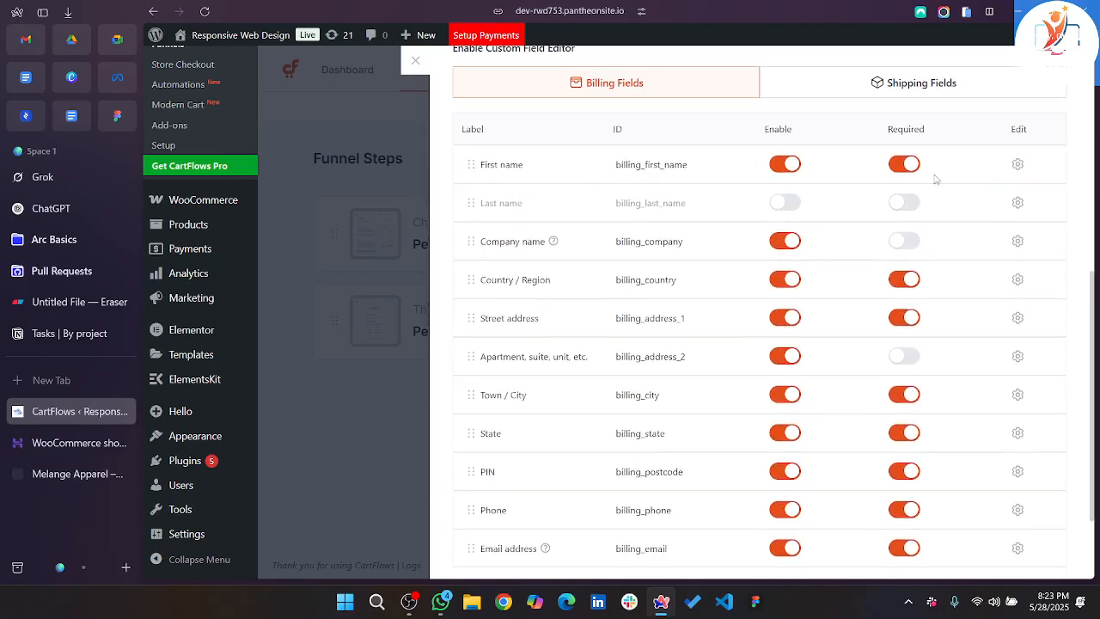
# Set the First name billing field's width to 100% and its label to "Full Name".
pyautogui.click(1017, 165)
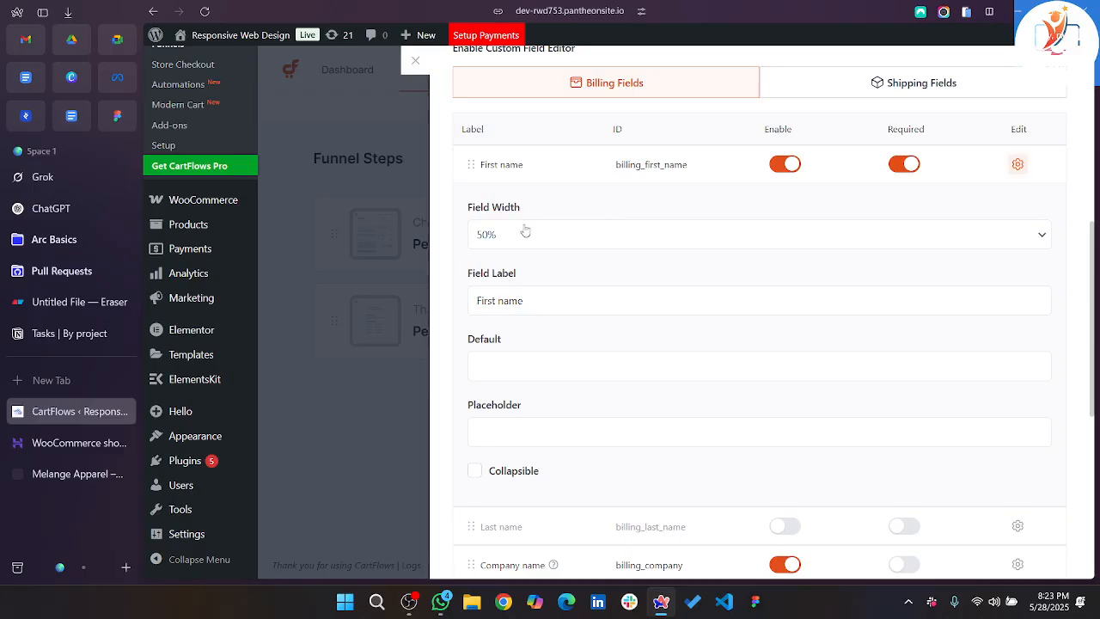
pyautogui.click(553, 241)
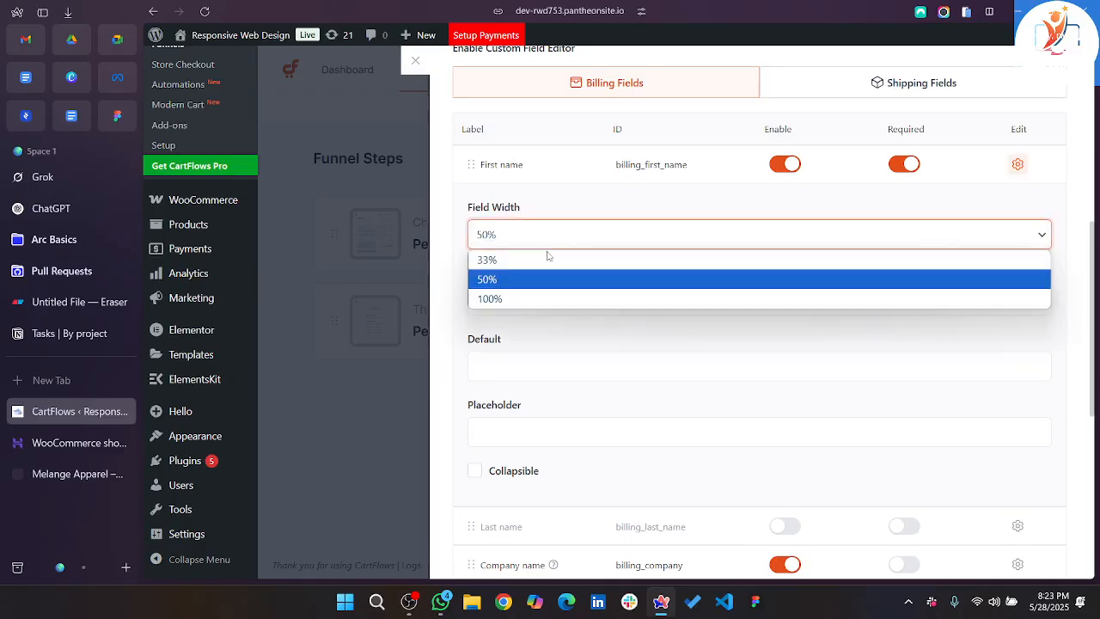
pyautogui.click(518, 299)
pyautogui.click(533, 306)
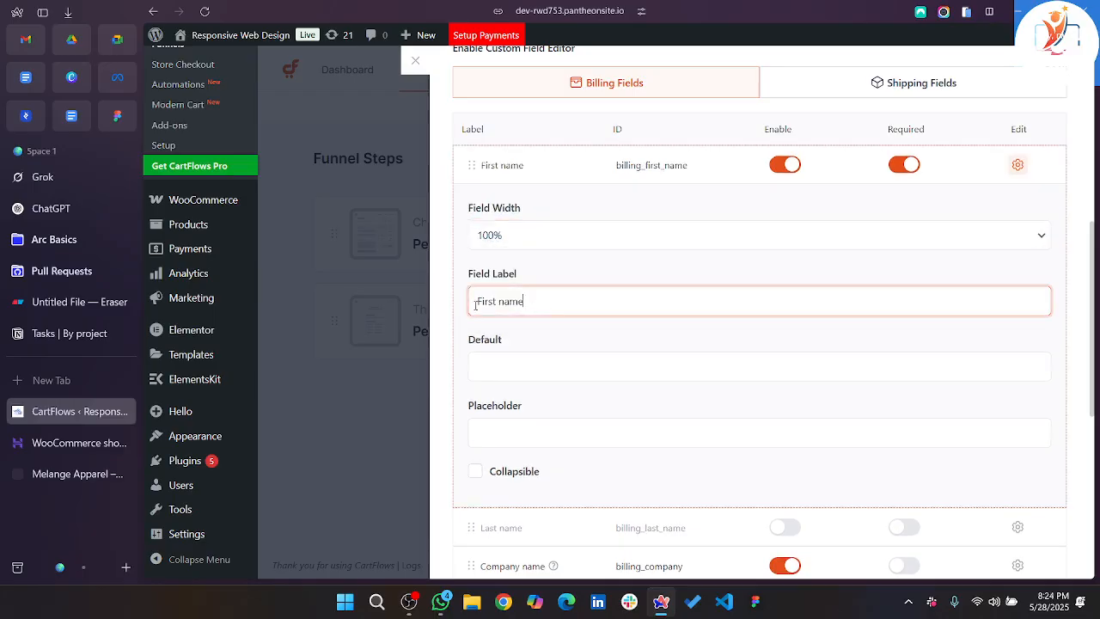
pyautogui.doubleClick(493, 300)
pyautogui.write('Full Nam')
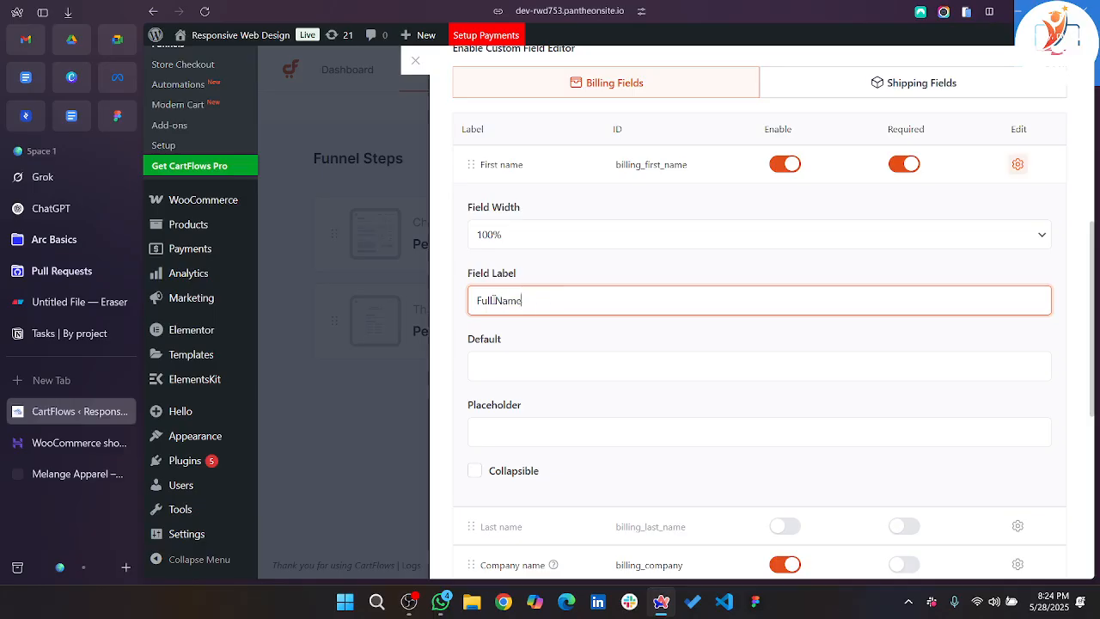
# Disable the Company name and Country / Region billing fields.
pyautogui.scroll(-3, 514, 375)
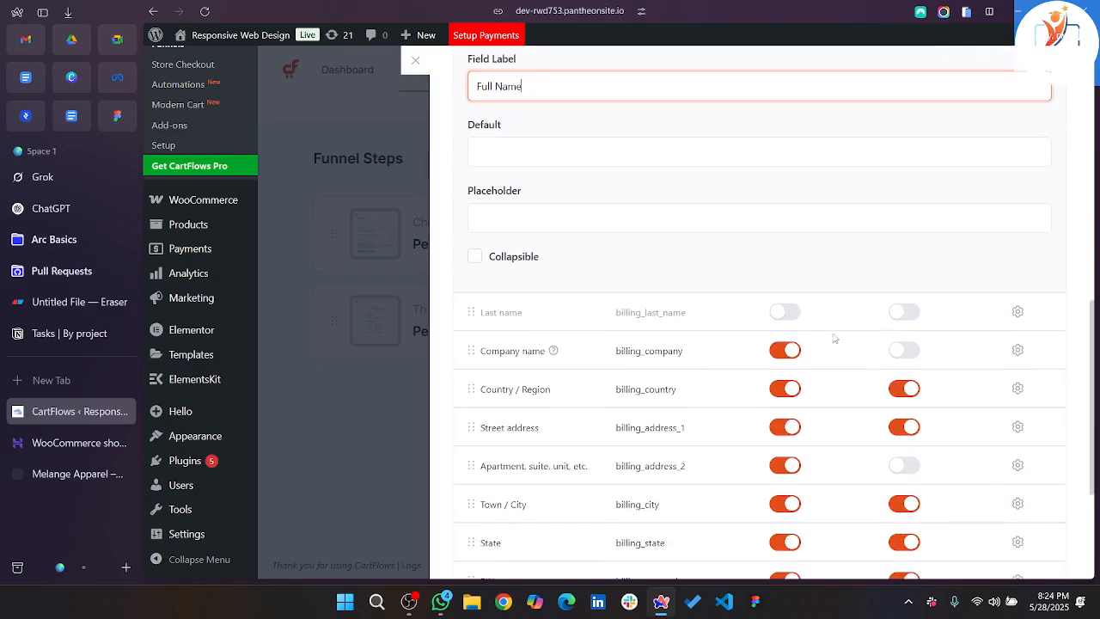
pyautogui.click(775, 356)
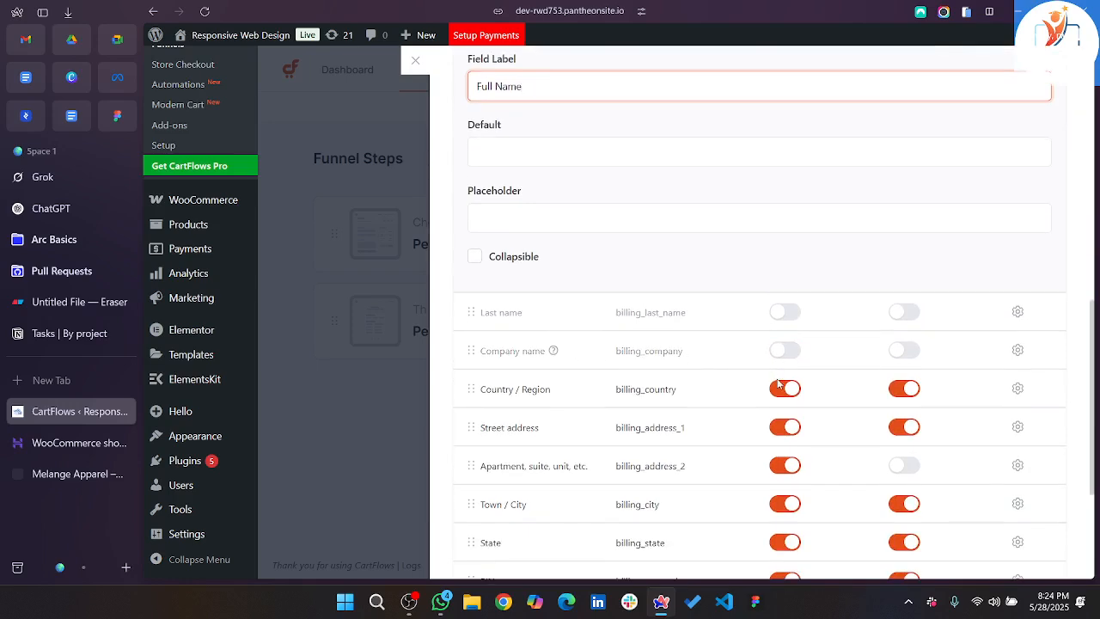
pyautogui.click(783, 394)
# Set the Street address billing field's width to 100% and its label to "Your full address".
pyautogui.scroll(-1, 784, 398)
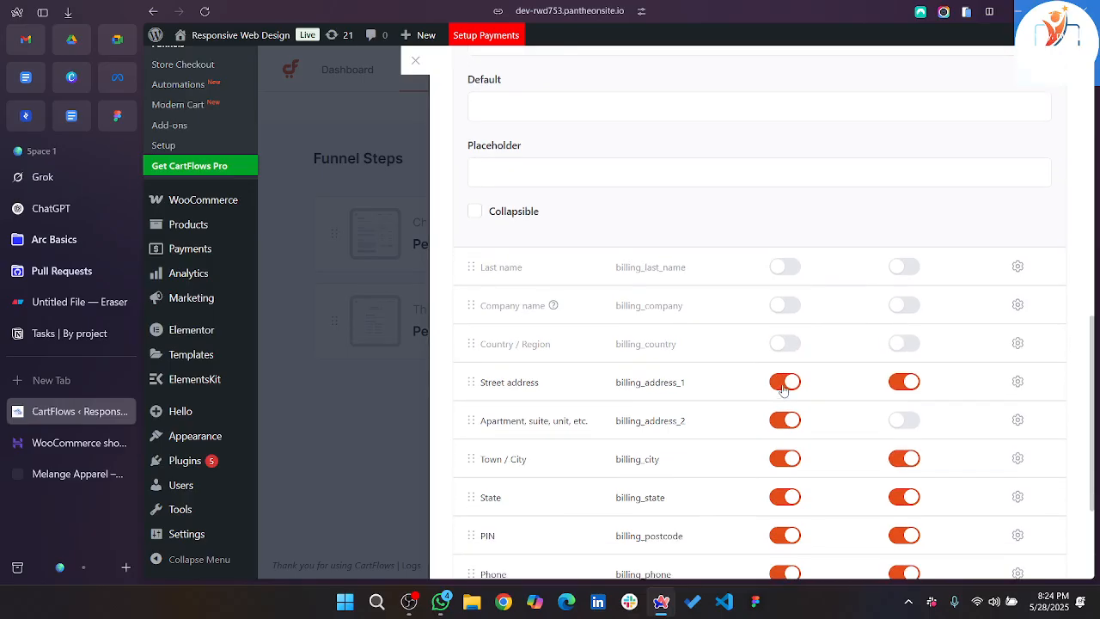
pyautogui.click(1017, 380)
pyautogui.scroll(-3, 1017, 381)
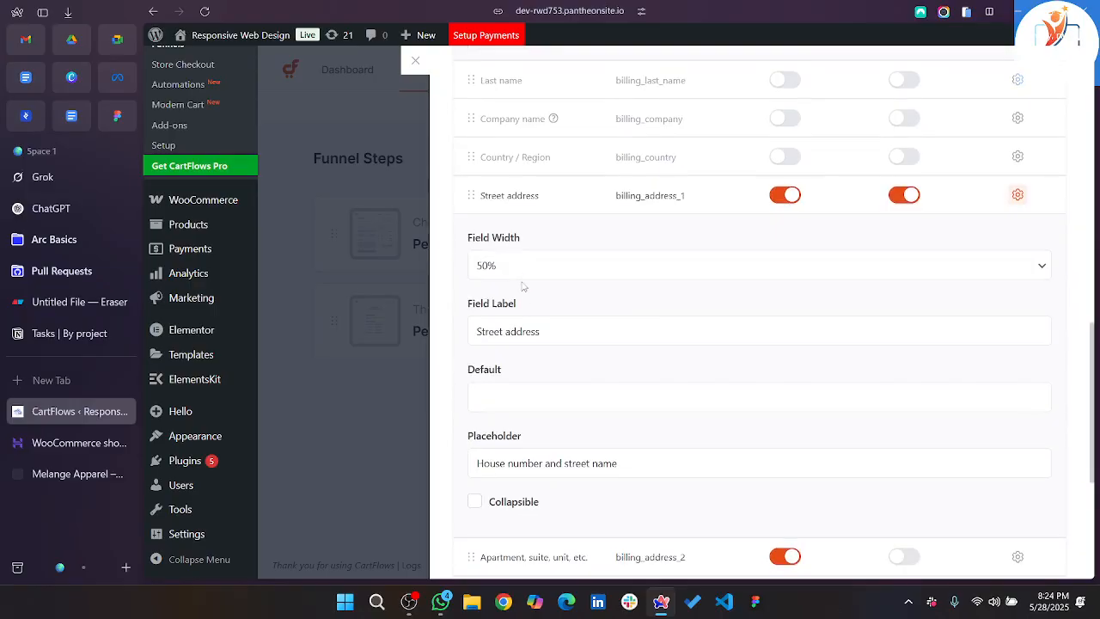
pyautogui.click(520, 277)
pyautogui.click(531, 331)
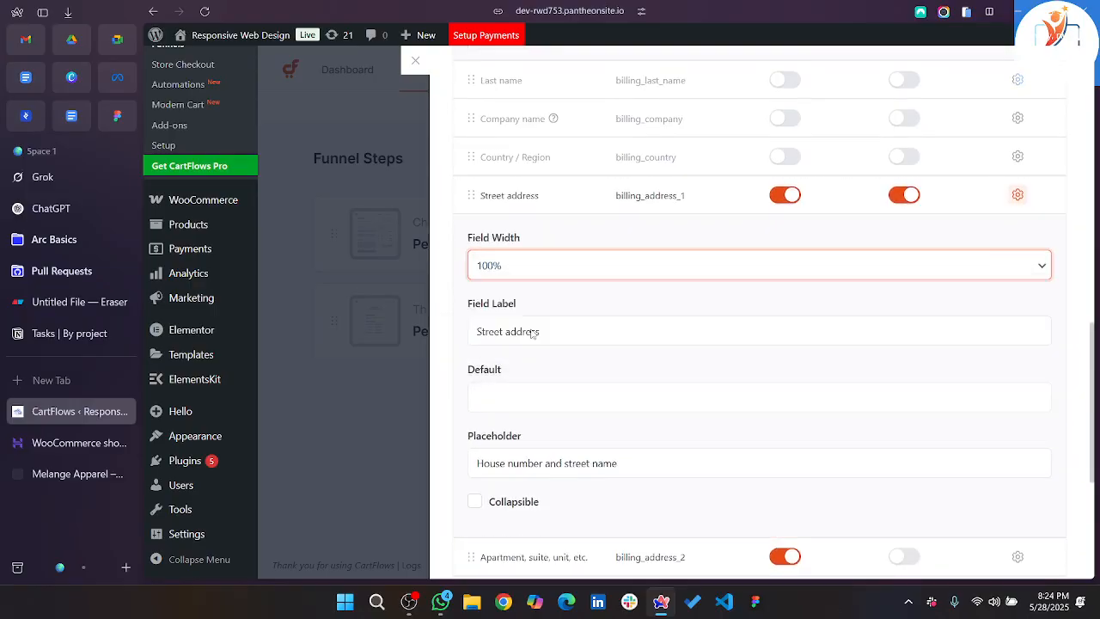
pyautogui.click(541, 337)
pyautogui.doubleClick(541, 337)
pyautogui.tripleClick(475, 340)
pyautogui.write('Your full')
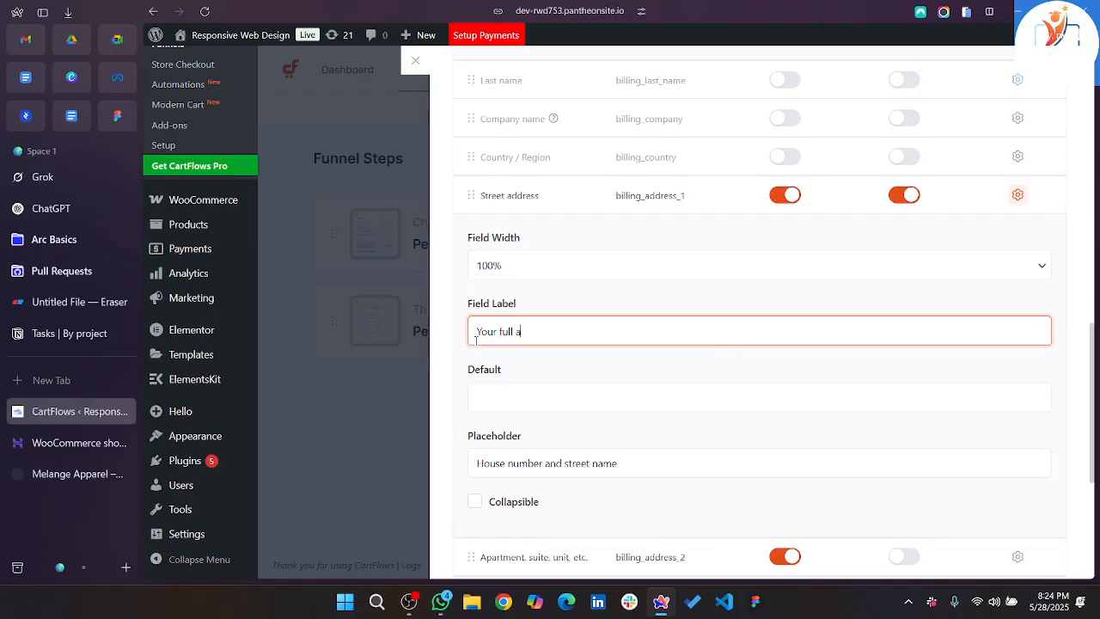
# Disable the Apartment, Town / City, State and PIN billing fields.
pyautogui.scroll(-3, 506, 381)
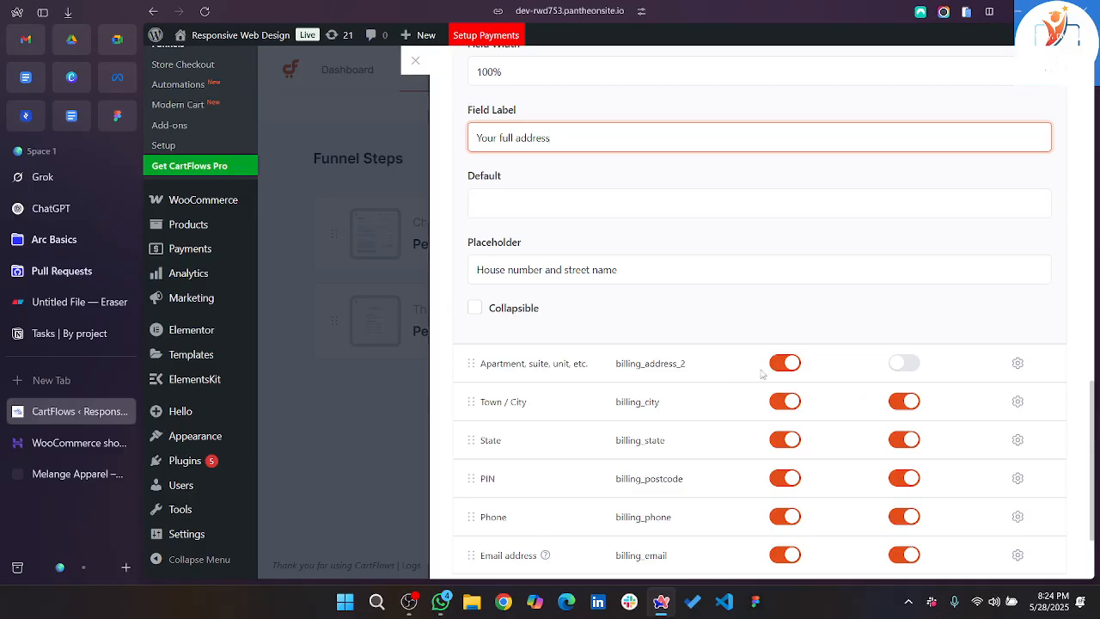
pyautogui.click(789, 364)
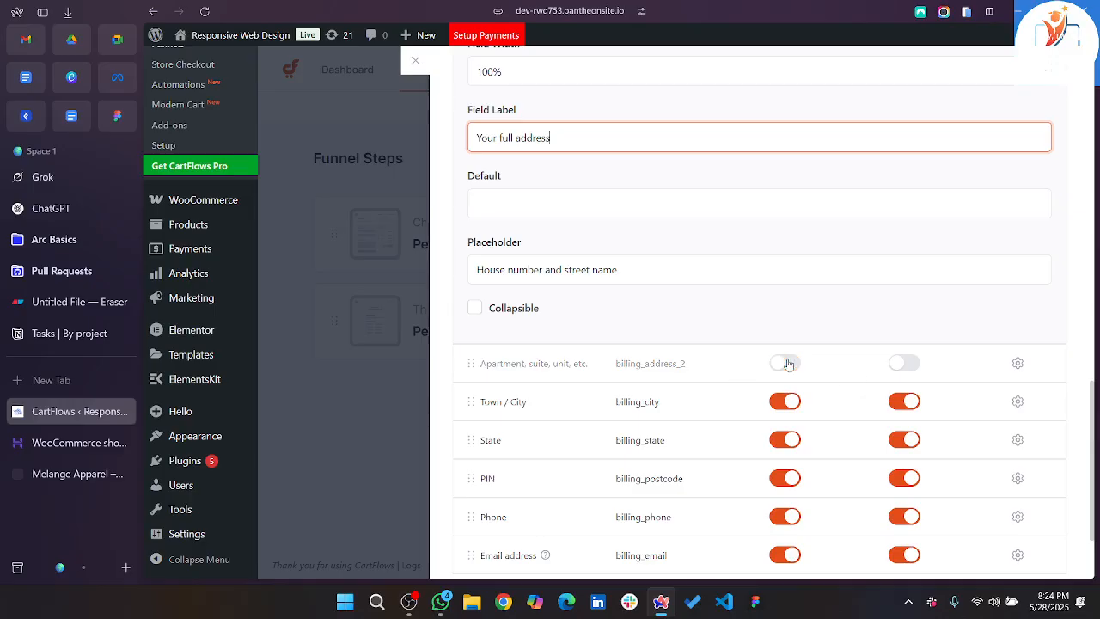
pyautogui.click(788, 403)
pyautogui.click(786, 441)
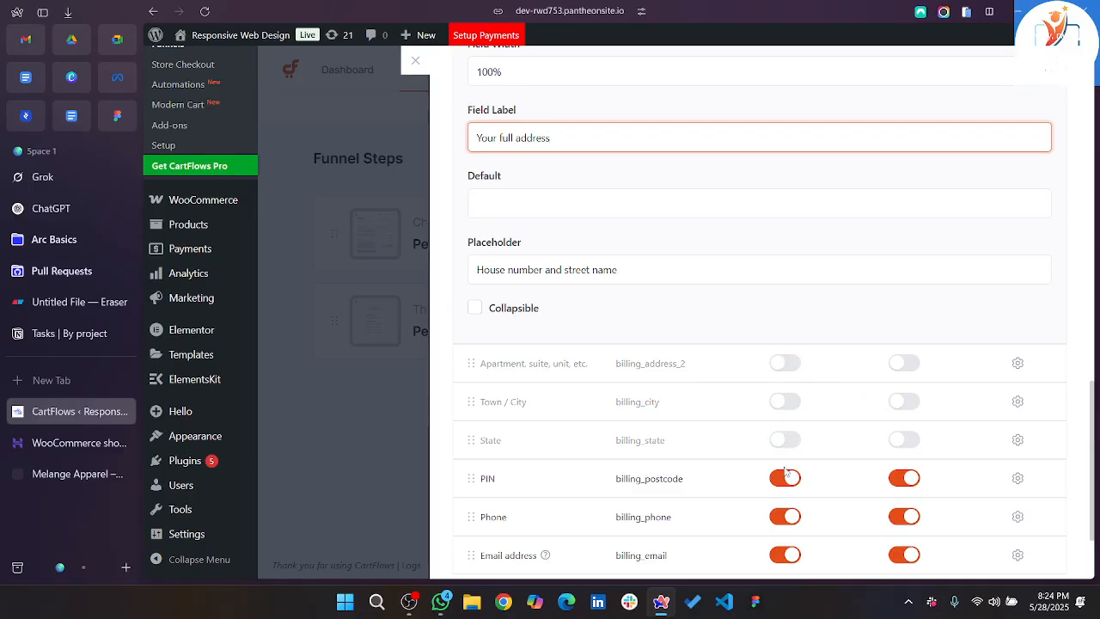
pyautogui.click(784, 480)
# Make the Email address billing field optional and save the Pet Food Checkout settings.
pyautogui.scroll(-1, 783, 480)
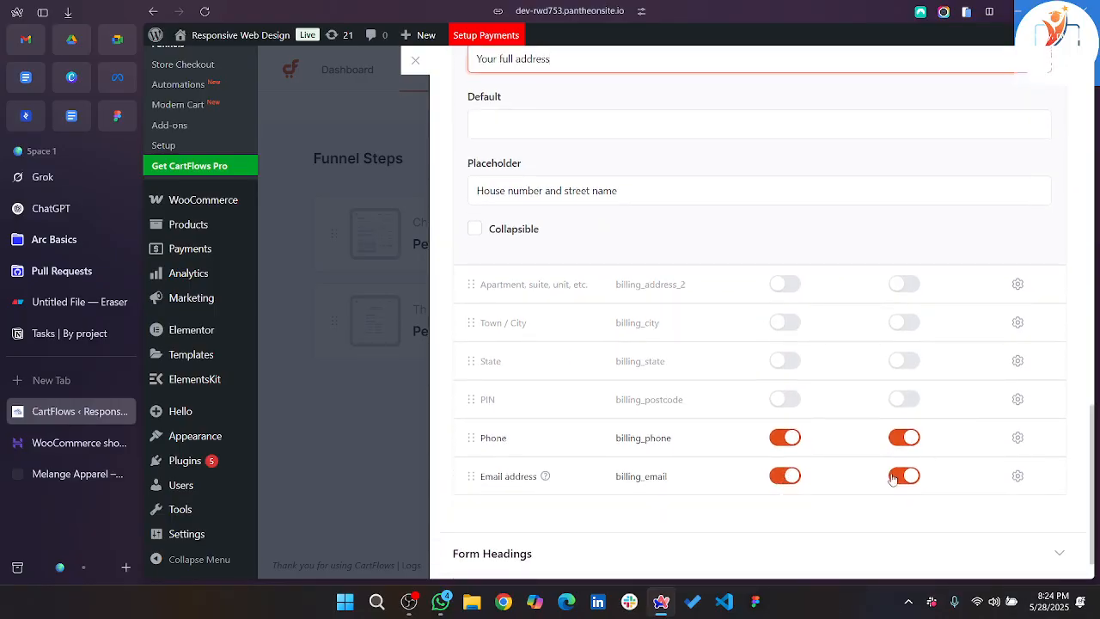
pyautogui.click(900, 482)
pyautogui.scroll(10, 899, 484)
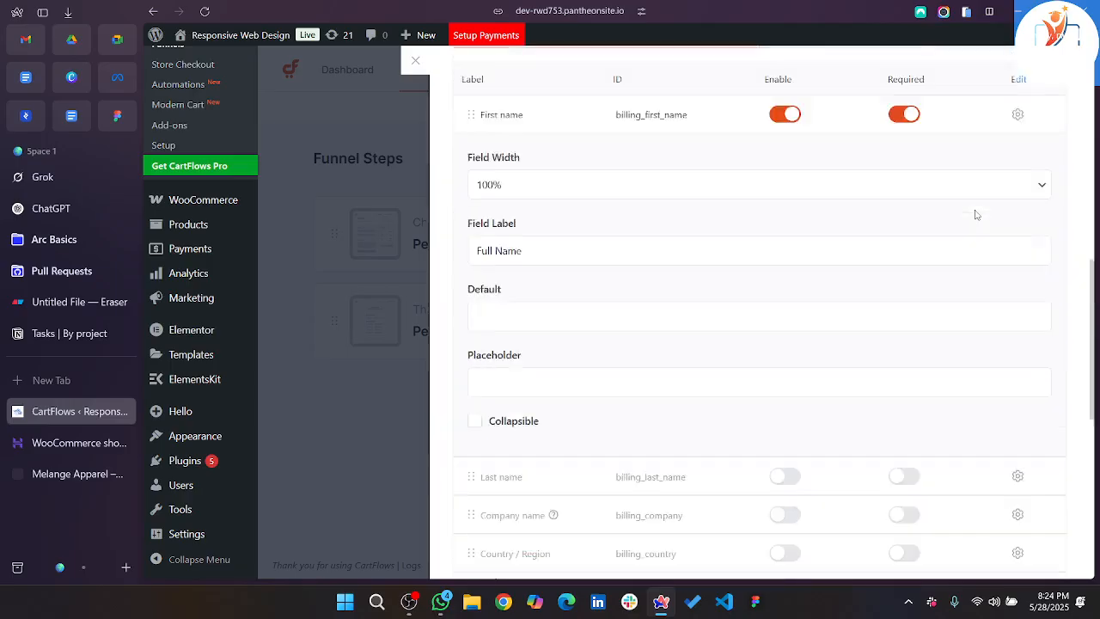
pyautogui.click(1031, 78)
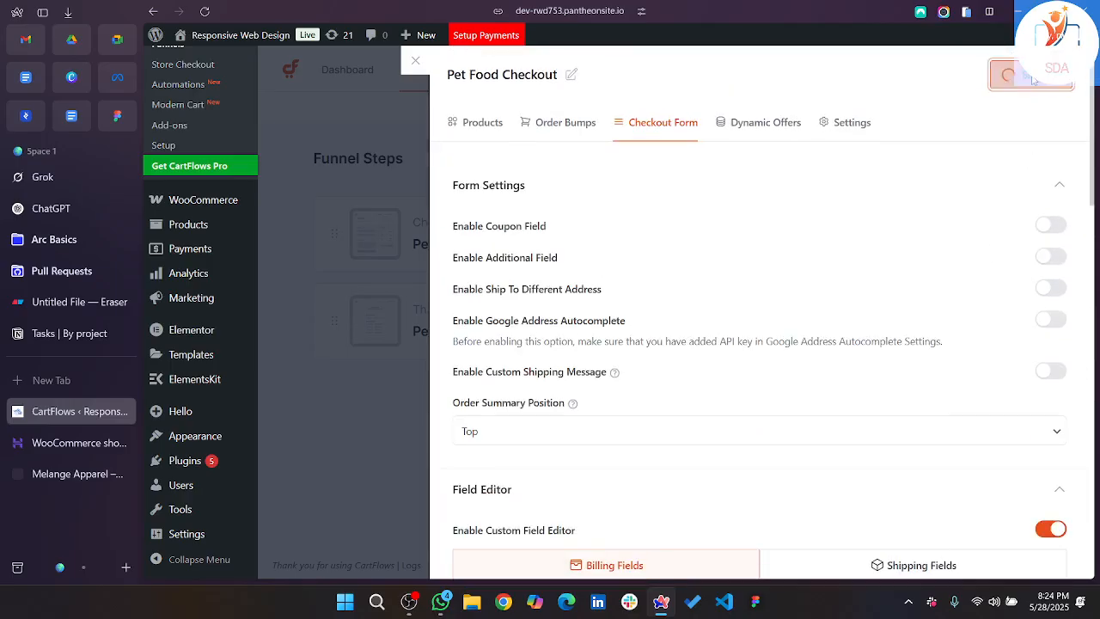
pyautogui.scroll(-2, 832, 312)
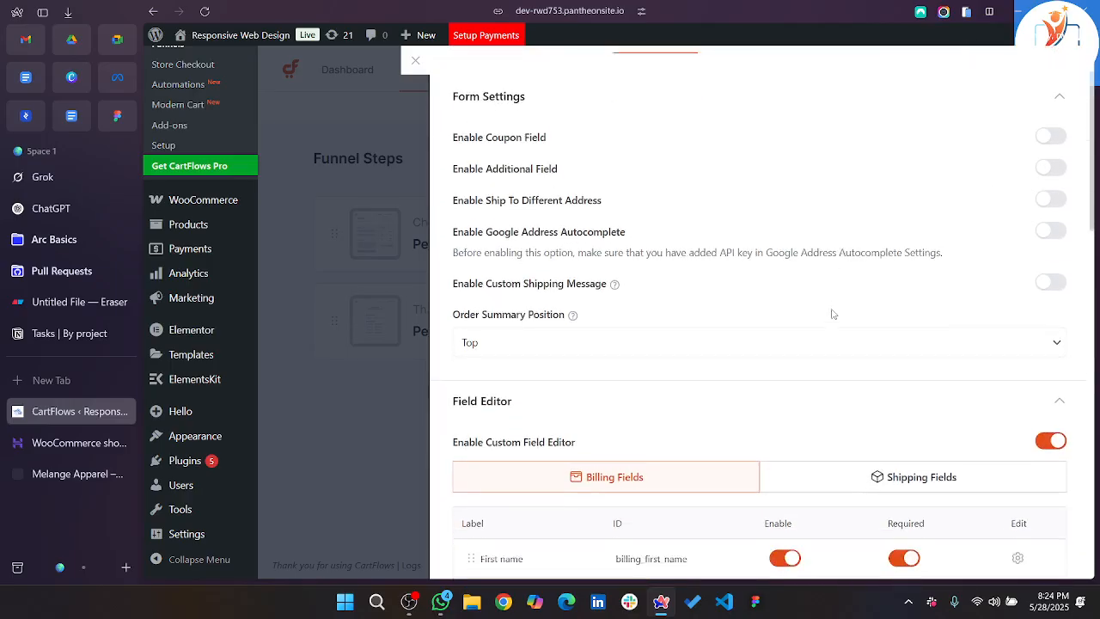
pyautogui.scroll(3, 830, 312)
pyautogui.click(1005, 76)
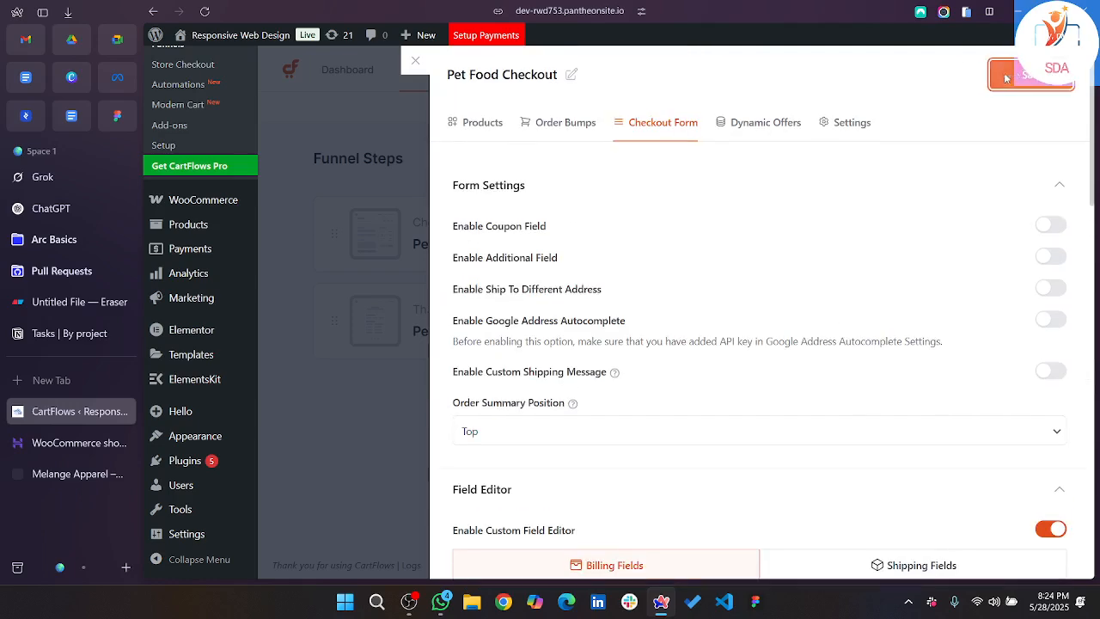
# Check the shipping fields in the field editor and close the Pet Food Checkout settings.
pyautogui.scroll(-3, 830, 295)
pyautogui.scroll(-1, 832, 297)
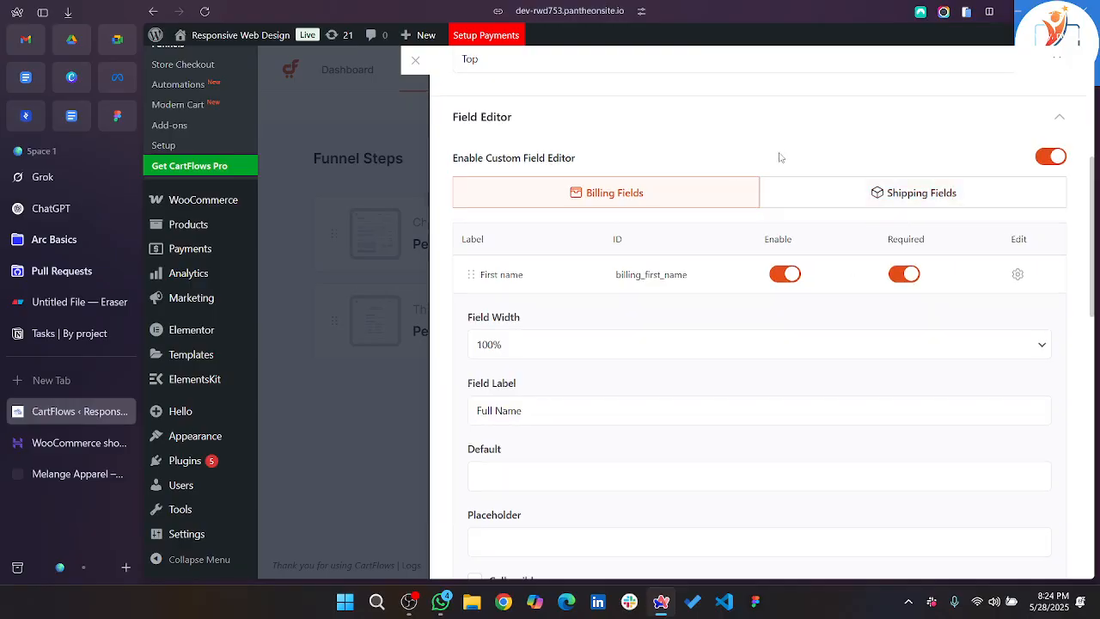
pyautogui.click(818, 191)
pyautogui.scroll(-2, 788, 331)
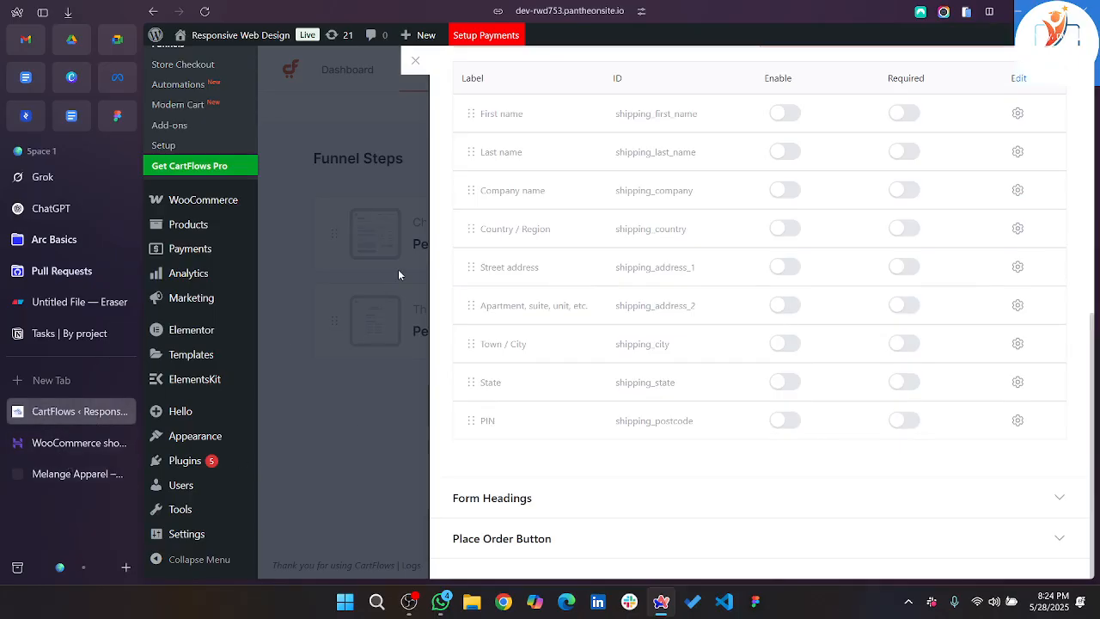
pyautogui.click(415, 61)
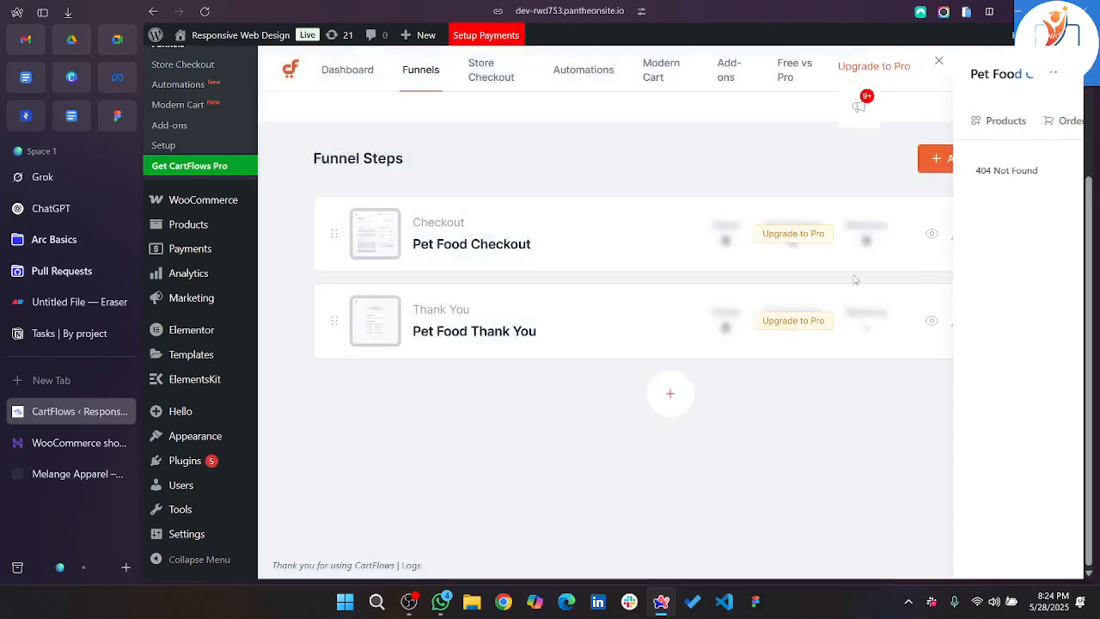
# View the Pet Food Checkout step's live page and find its billing details form.
pyautogui.scroll(2, 851, 278)
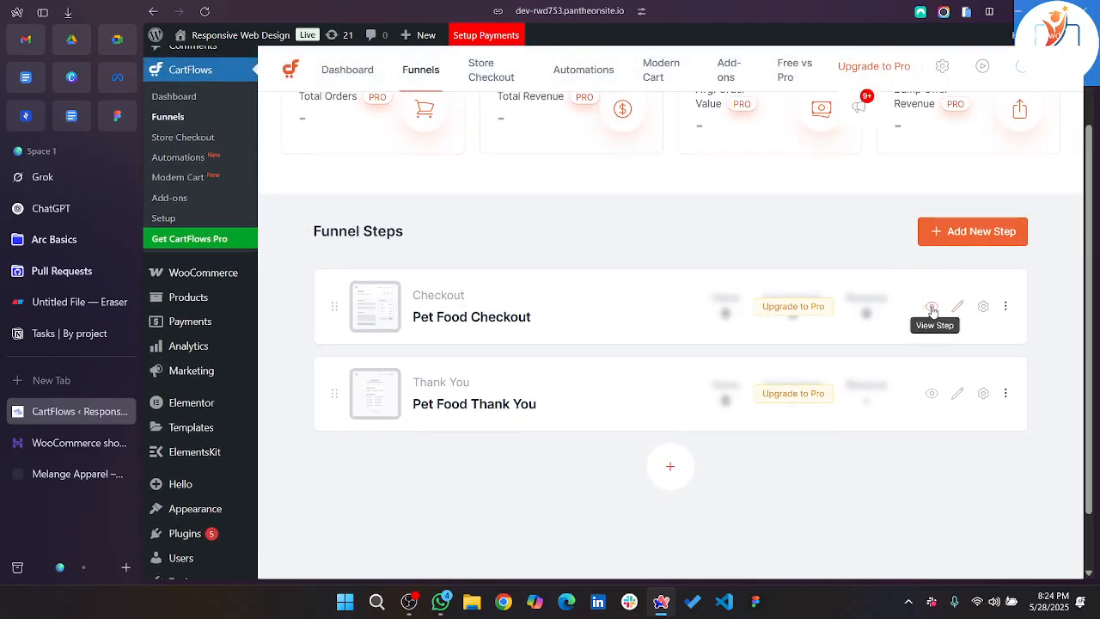
pyautogui.click(933, 309)
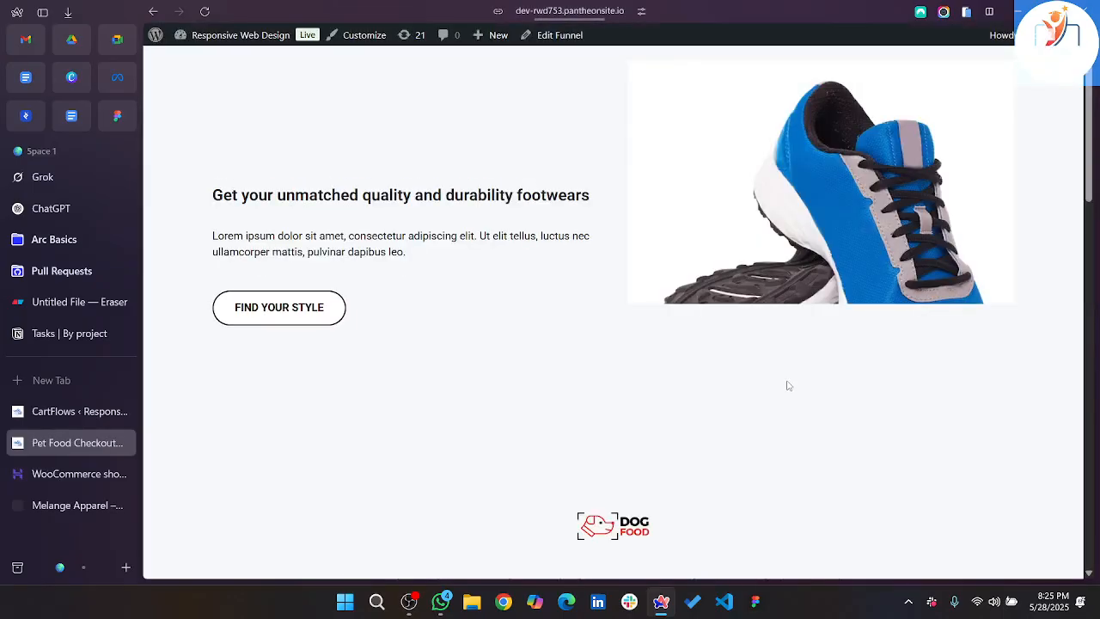
pyautogui.scroll(-3, 782, 378)
pyautogui.scroll(-8, 787, 385)
pyautogui.scroll(4, 785, 386)
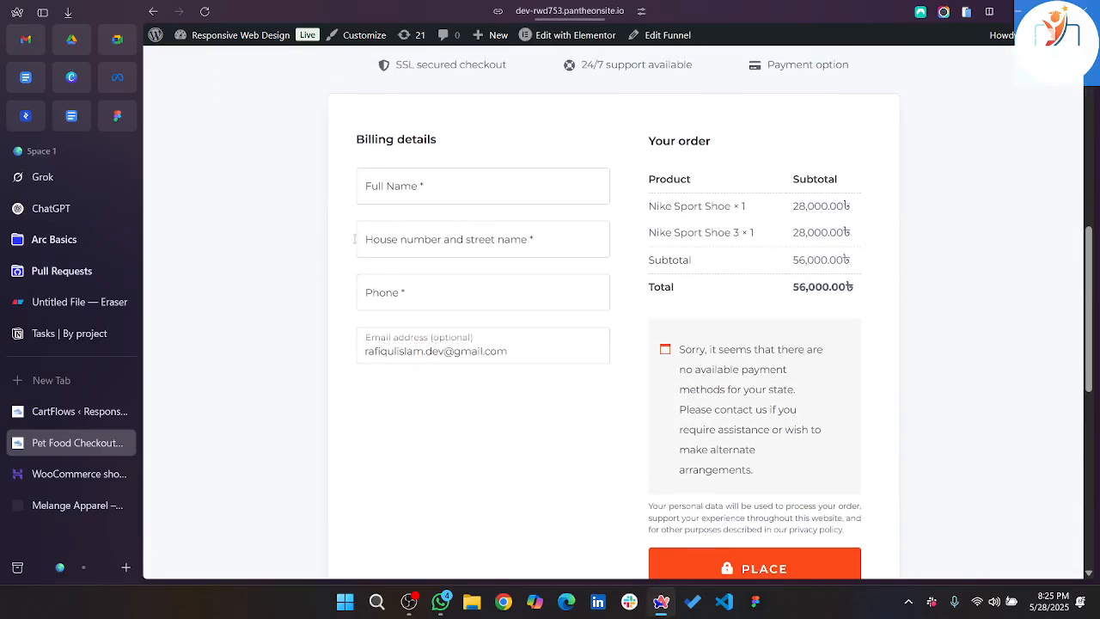
# Check the address, phone and email fields of the live billing form without filling them in.
pyautogui.click(434, 251)
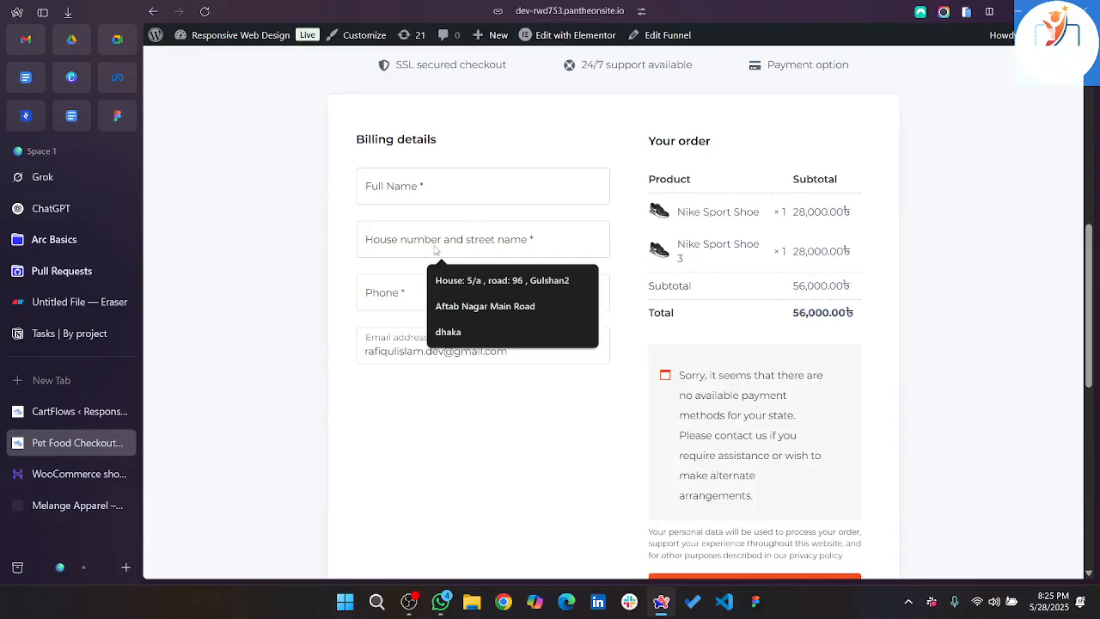
pyautogui.click(386, 305)
pyautogui.click(383, 417)
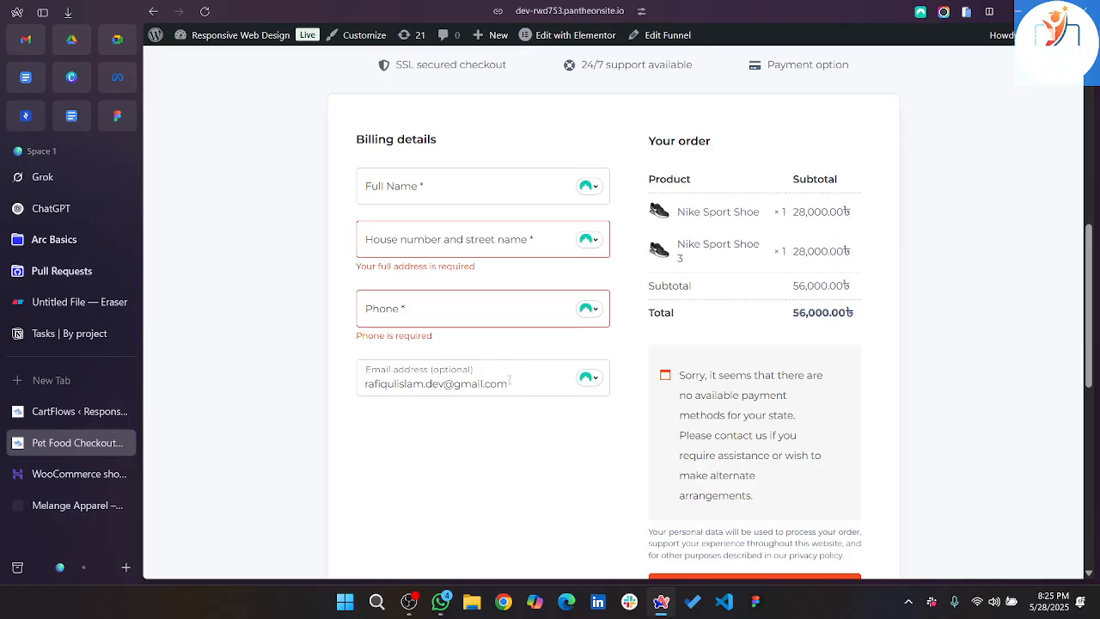
pyautogui.moveTo(509, 380); pyautogui.dragTo(348, 385)
pyautogui.click(425, 462)
# Look over the order summary and the rest of the live checkout page down to the customer reviews.
pyautogui.scroll(-3, 570, 368)
pyautogui.scroll(2, 660, 231)
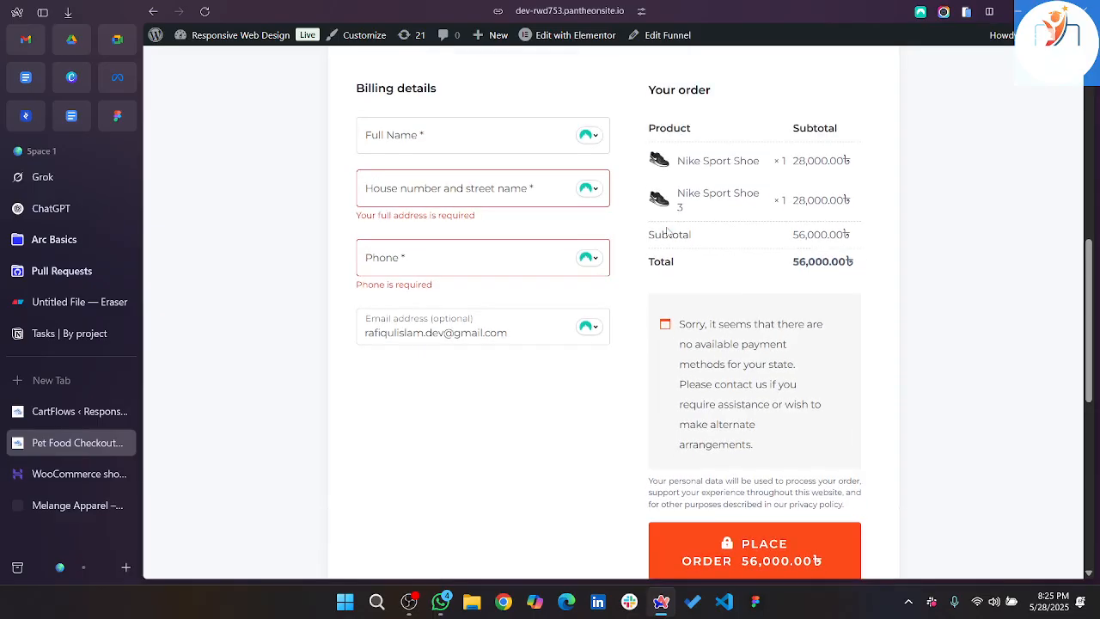
pyautogui.scroll(5, 688, 430)
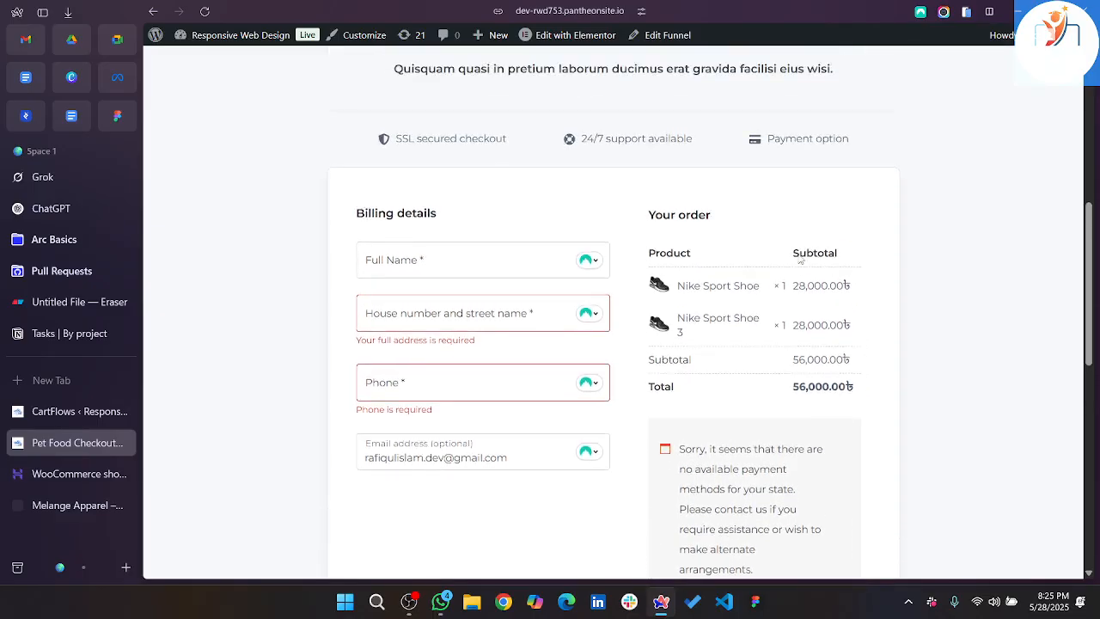
pyautogui.scroll(3, 799, 259)
pyautogui.scroll(-10, 800, 259)
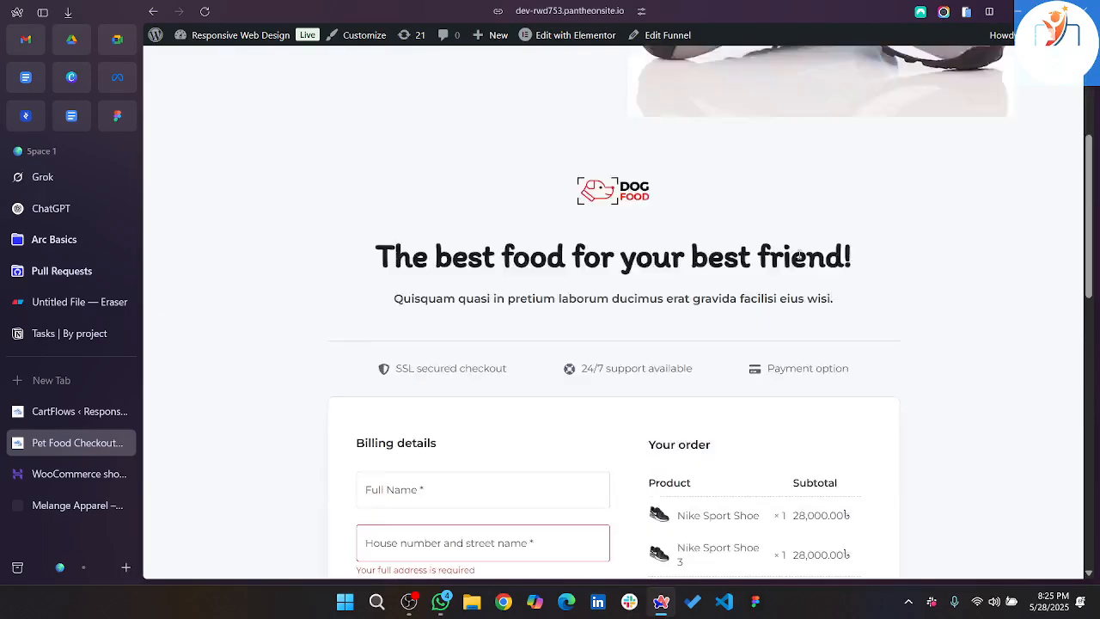
pyautogui.scroll(-1, 801, 260)
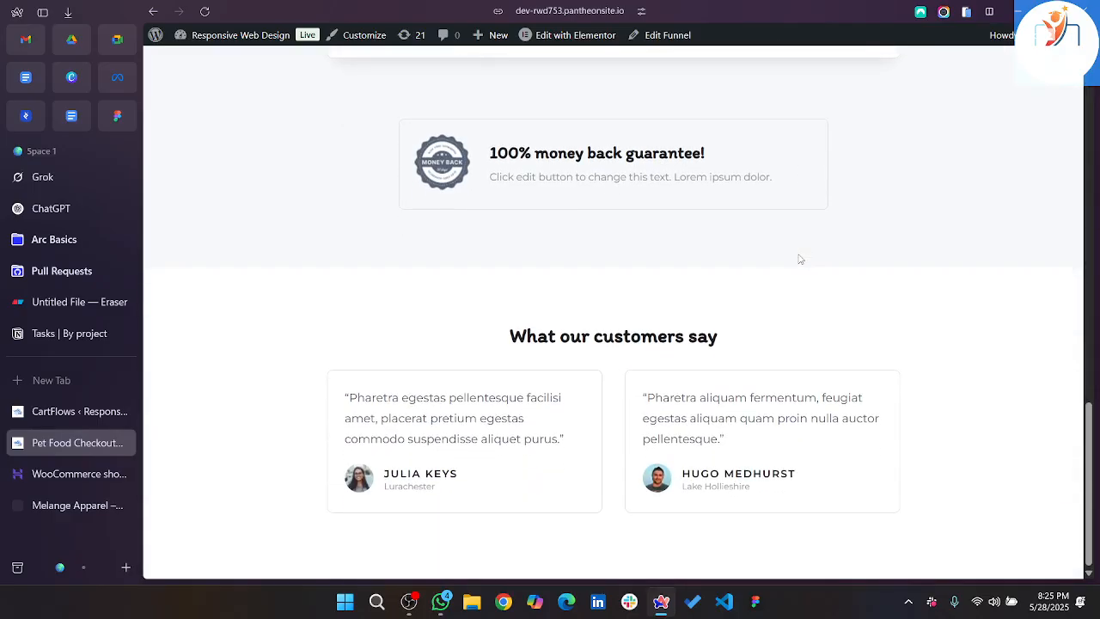
# Return to the WordPress admin and open the WooCommerce general settings.
pyautogui.click(67, 414)
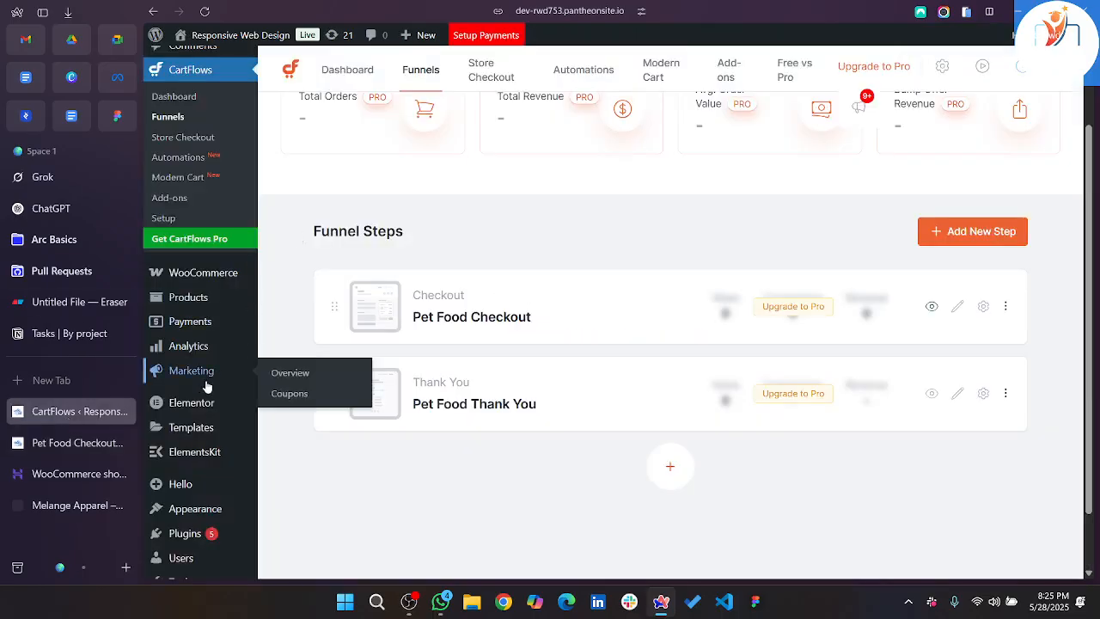
pyautogui.scroll(-1, 206, 365)
pyautogui.moveTo(189, 238)
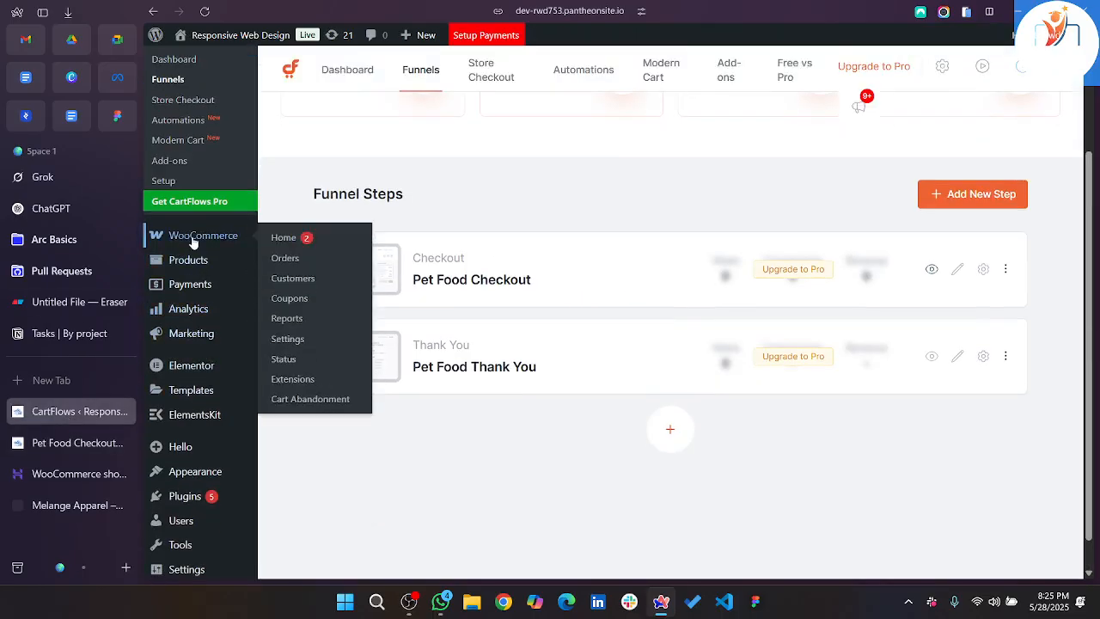
pyautogui.click(288, 341)
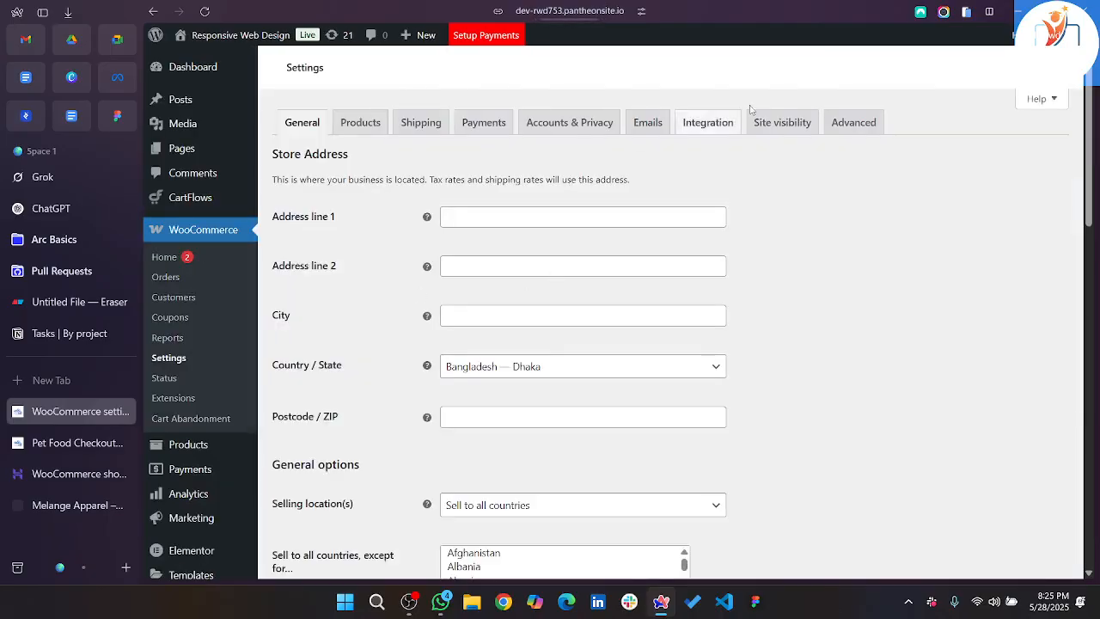
pyautogui.click(506, 130)
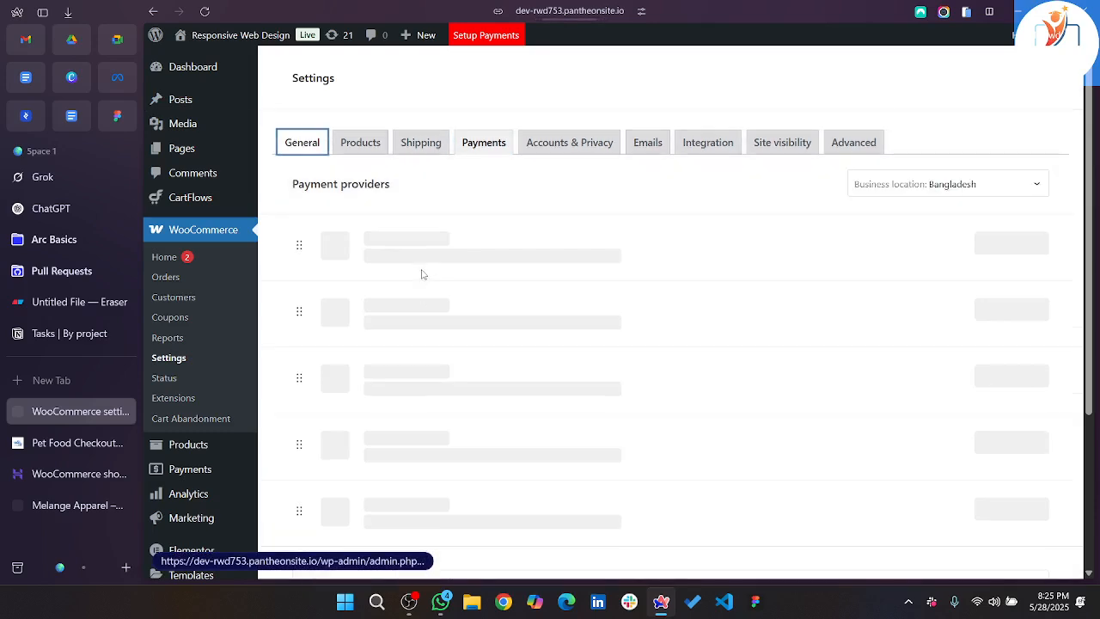
pyautogui.scroll(-3, 492, 303)
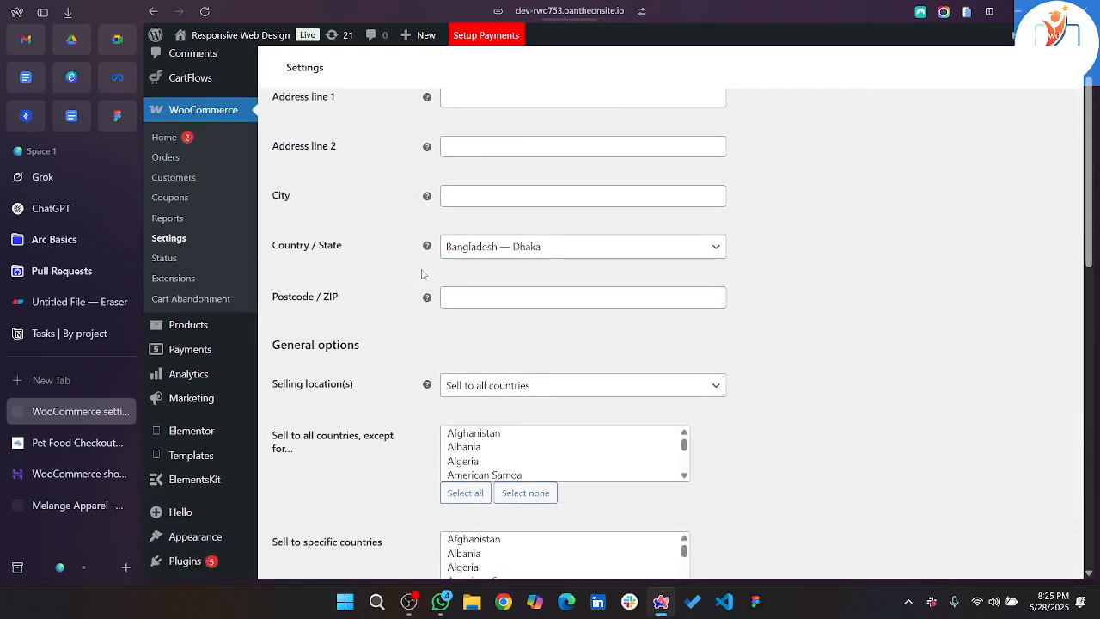
pyautogui.click(493, 292)
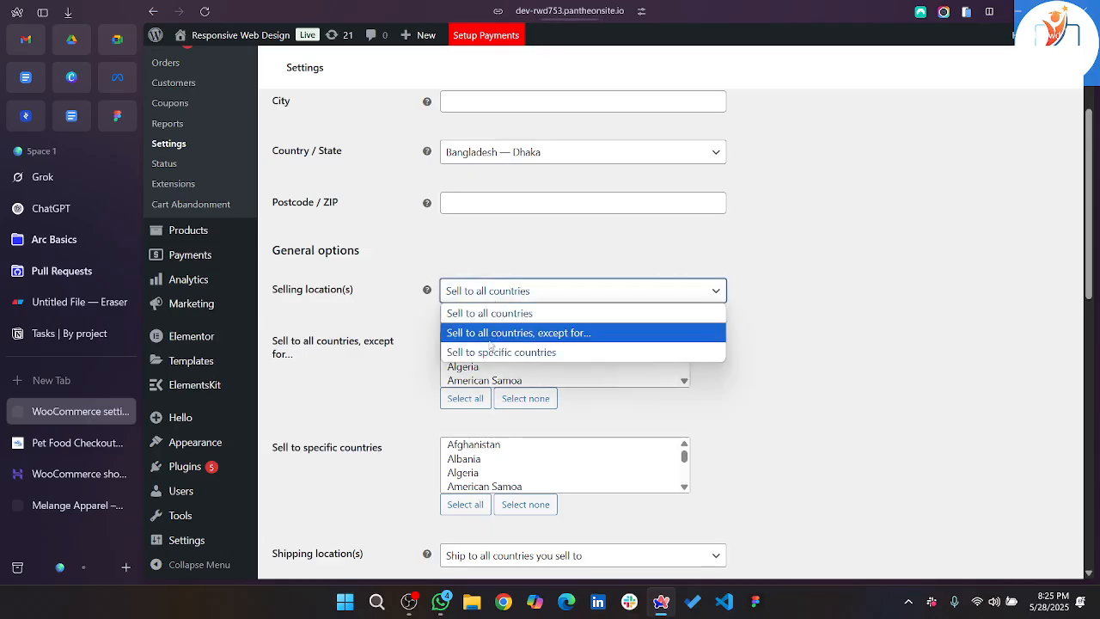
pyautogui.press('Escape')
pyautogui.scroll(3, 487, 357)
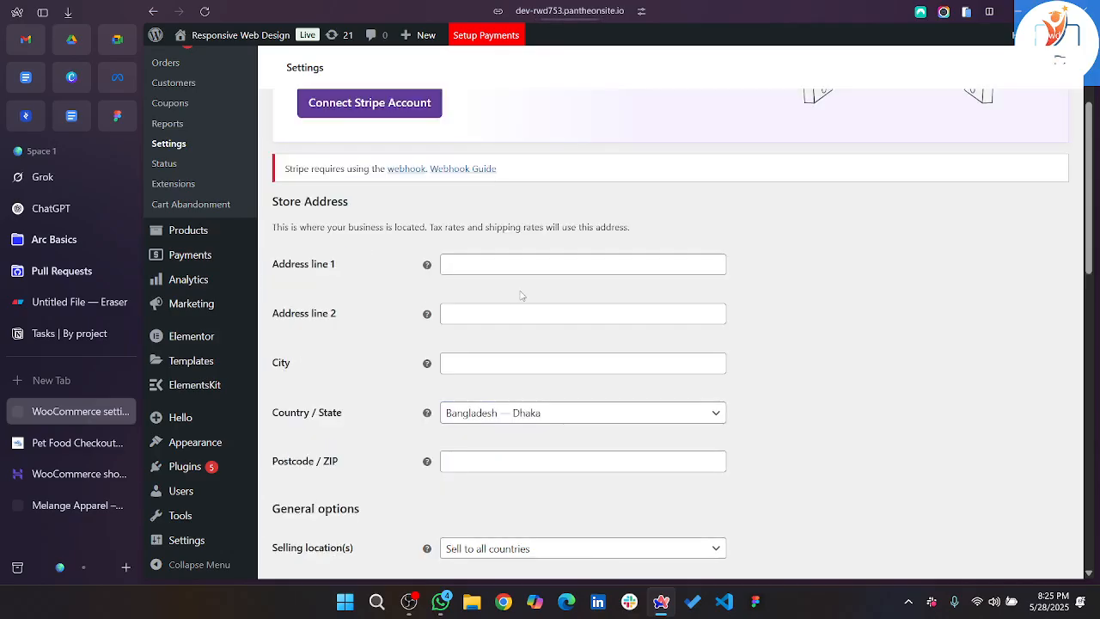
# Limit the store's selling locations to specific countries with only Bangladesh selected, and save the general settings.
pyautogui.scroll(-3, 473, 417)
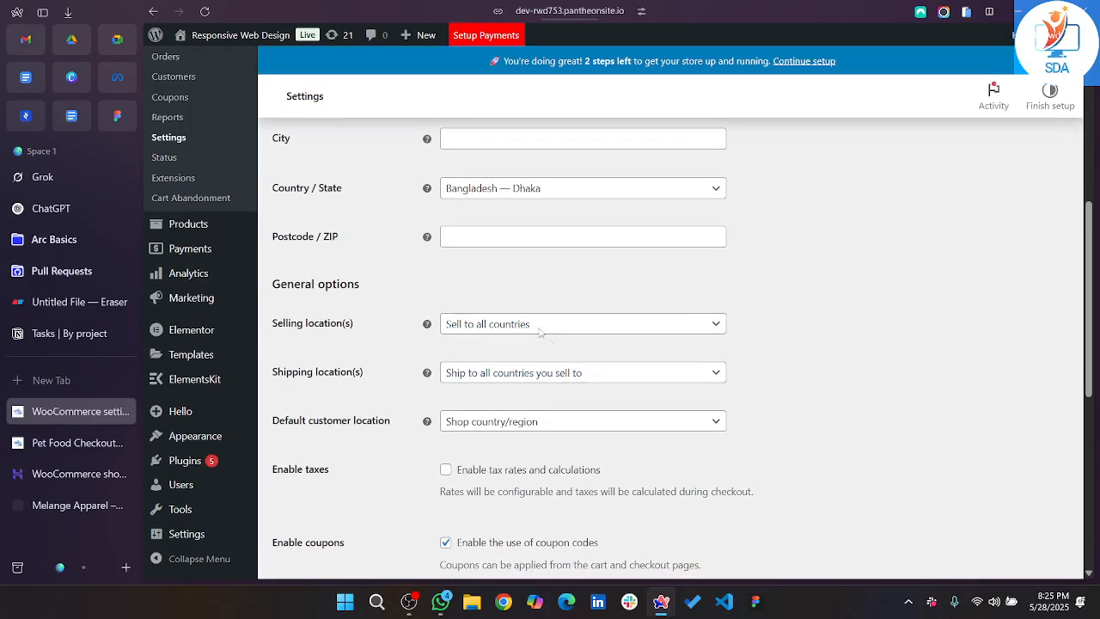
pyautogui.click(527, 327)
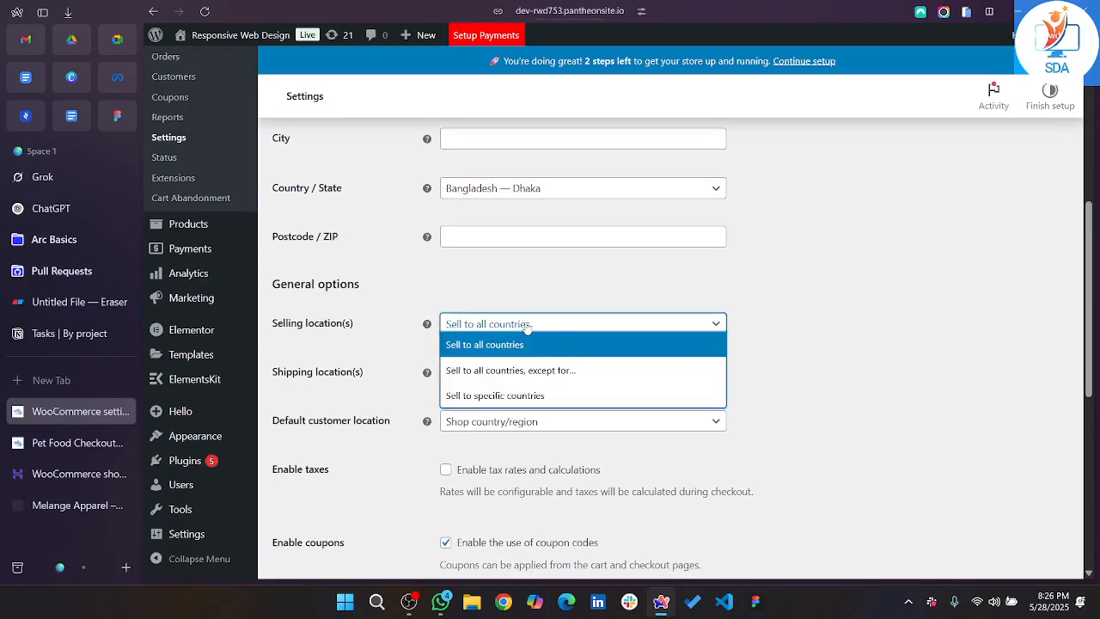
pyautogui.click(468, 397)
pyautogui.click(529, 375)
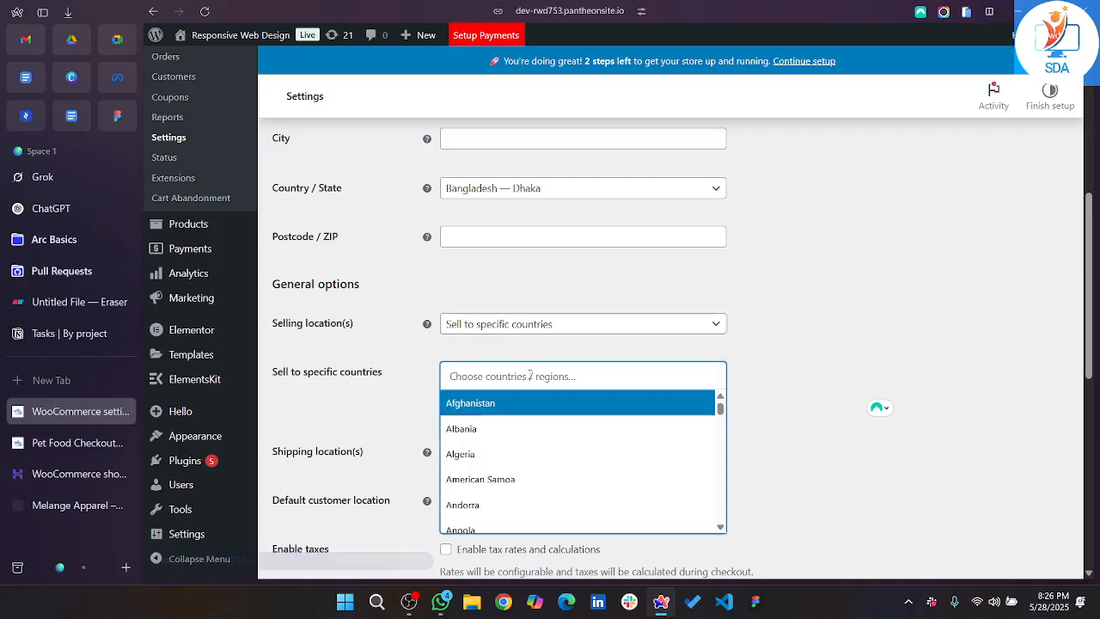
pyautogui.write('bang')
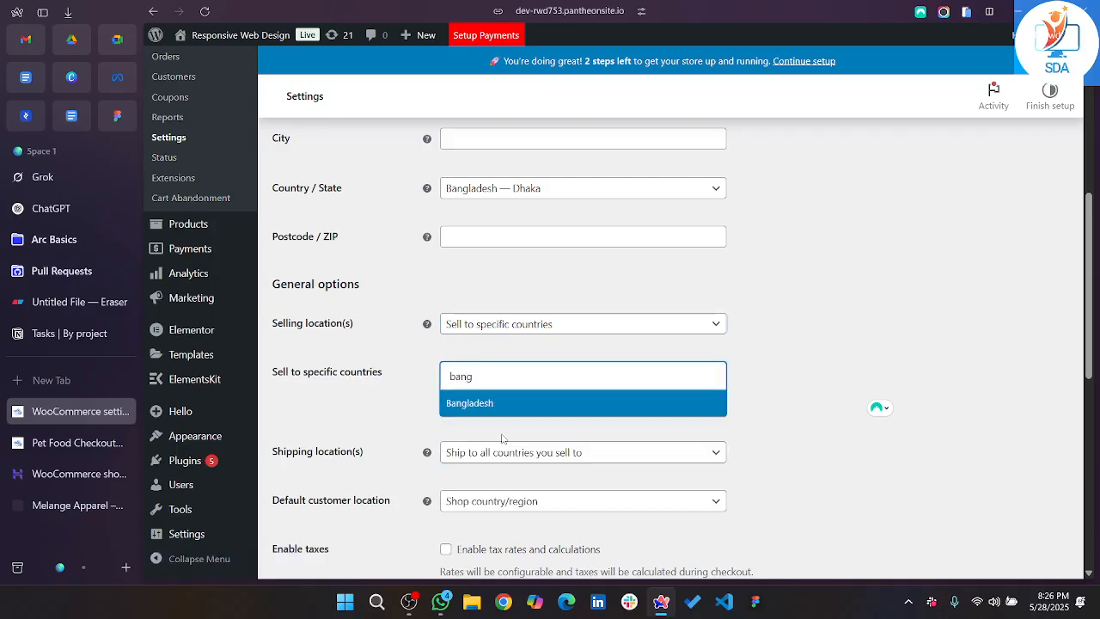
pyautogui.click(486, 404)
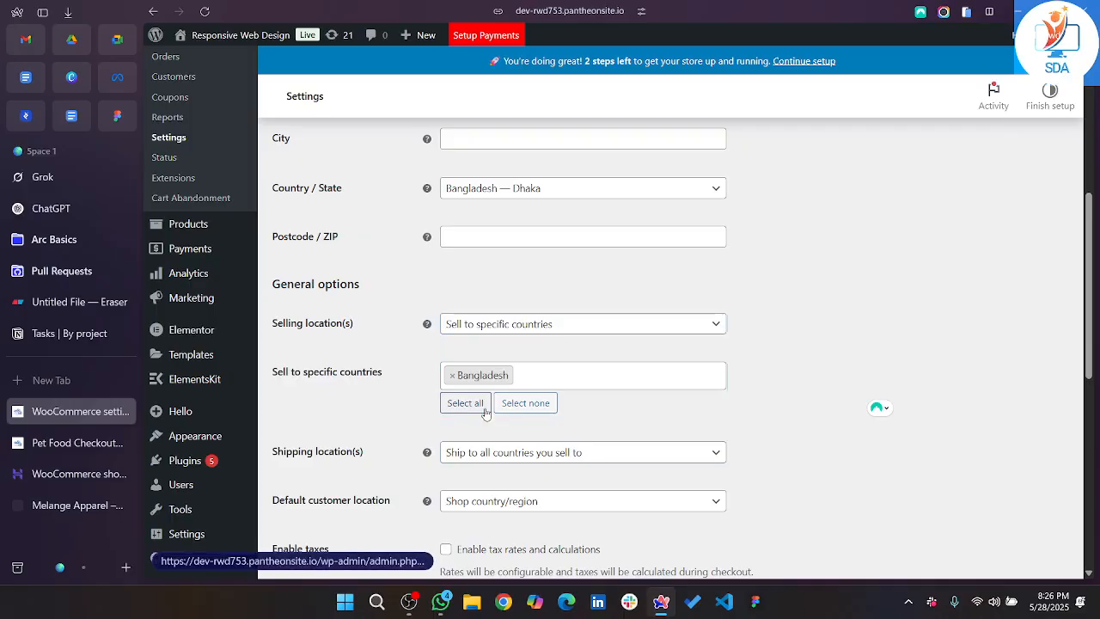
pyautogui.scroll(-1, 486, 413)
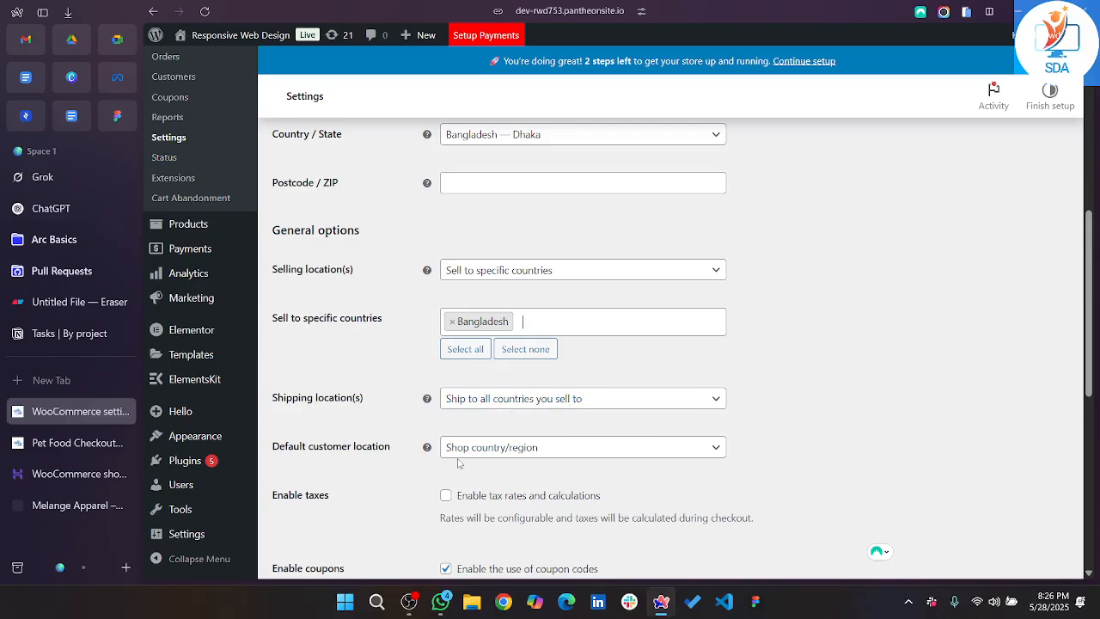
pyautogui.scroll(-5, 524, 466)
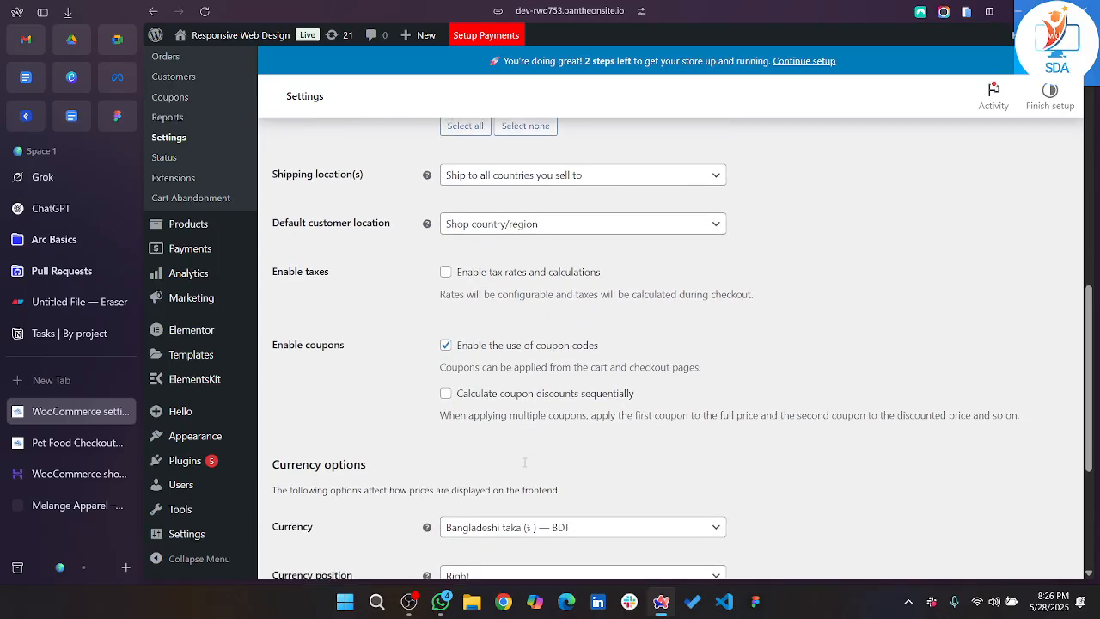
pyautogui.scroll(-5, 525, 435)
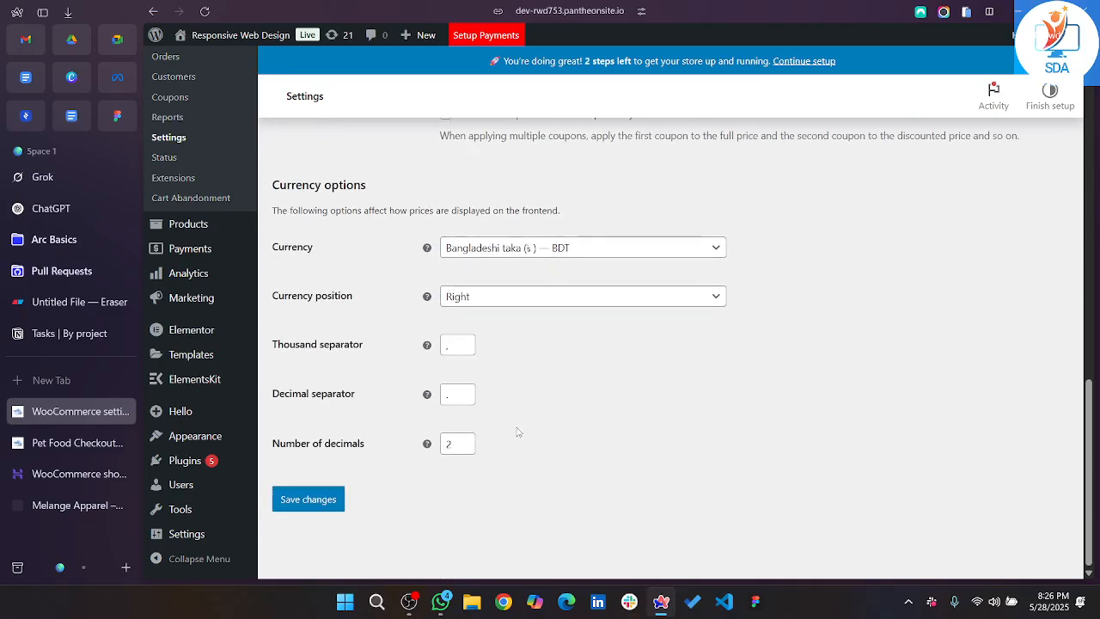
pyautogui.click(326, 502)
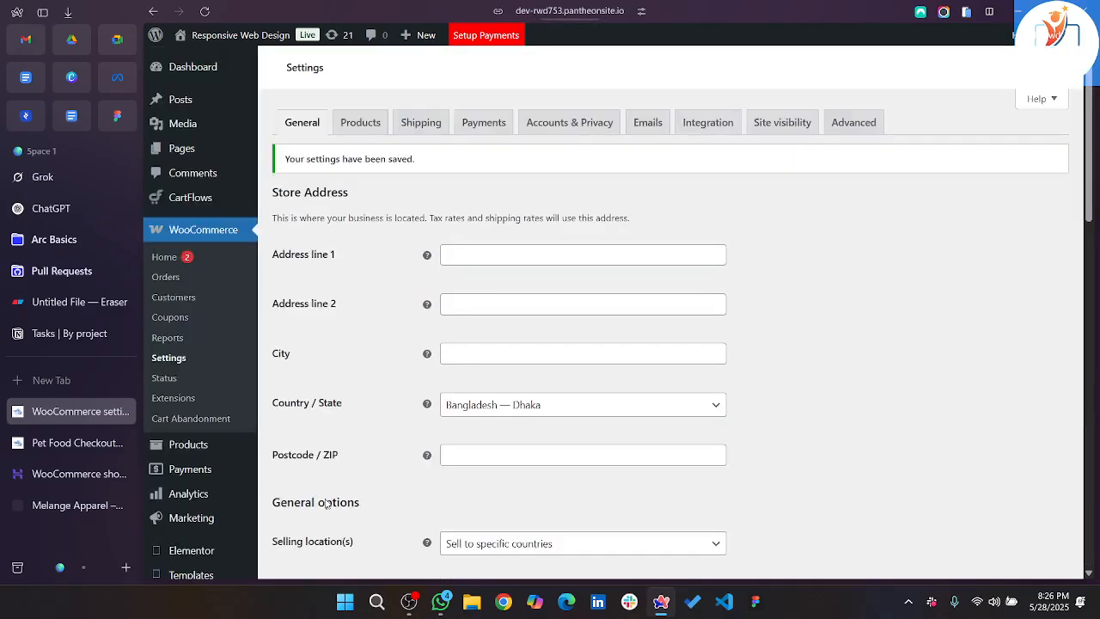
# Enable Cash on delivery among WooCommerce's offline payment methods and open its settings.
pyautogui.click(473, 129)
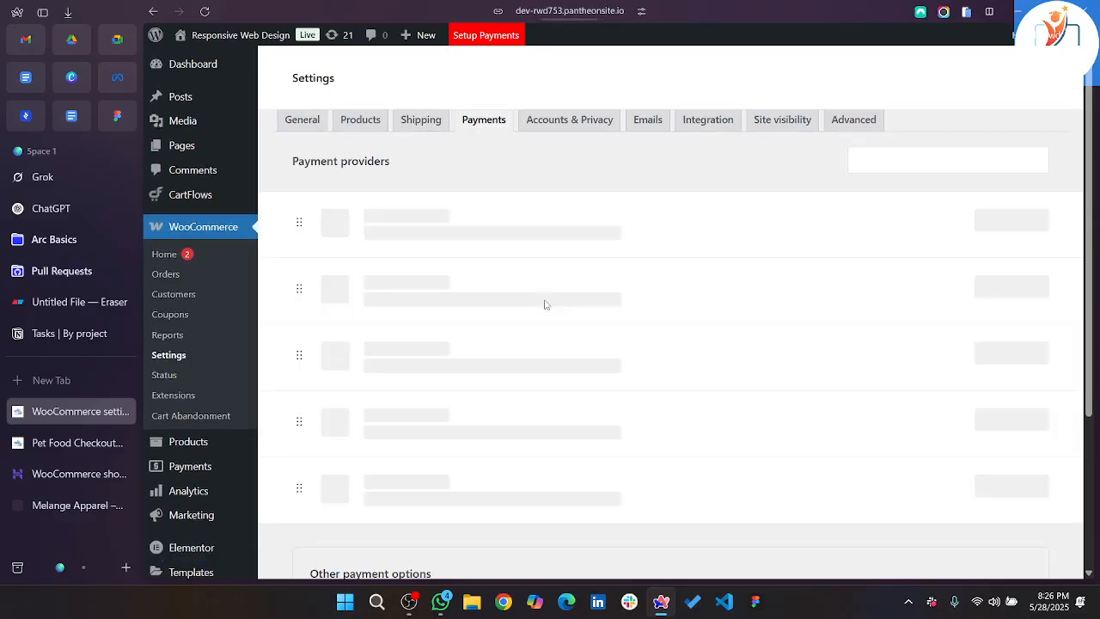
pyautogui.scroll(-5, 544, 304)
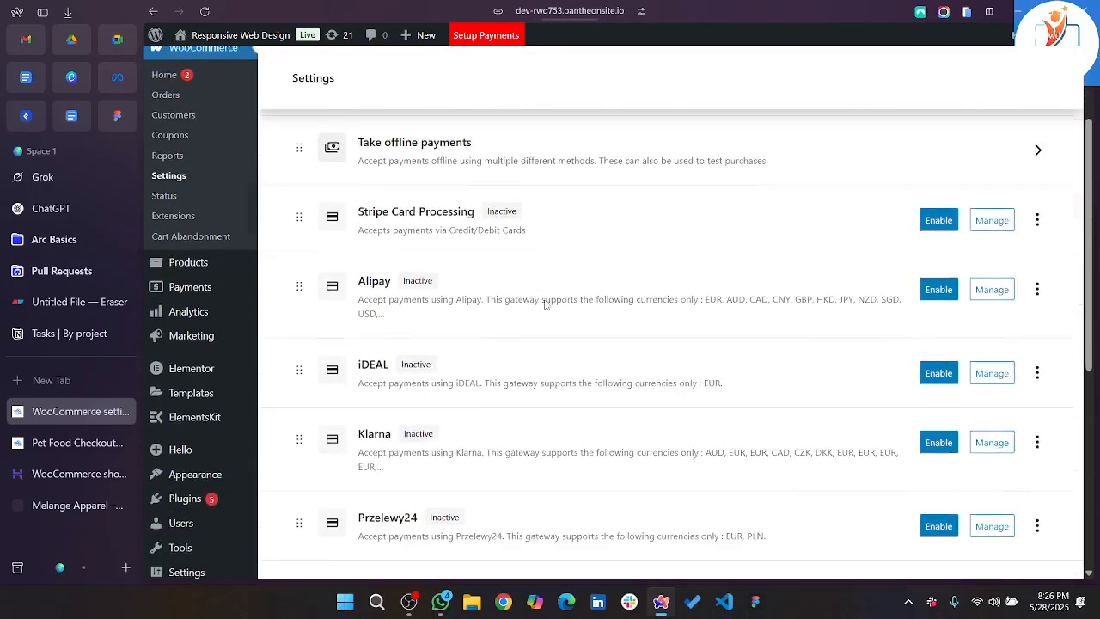
pyautogui.scroll(-1, 544, 304)
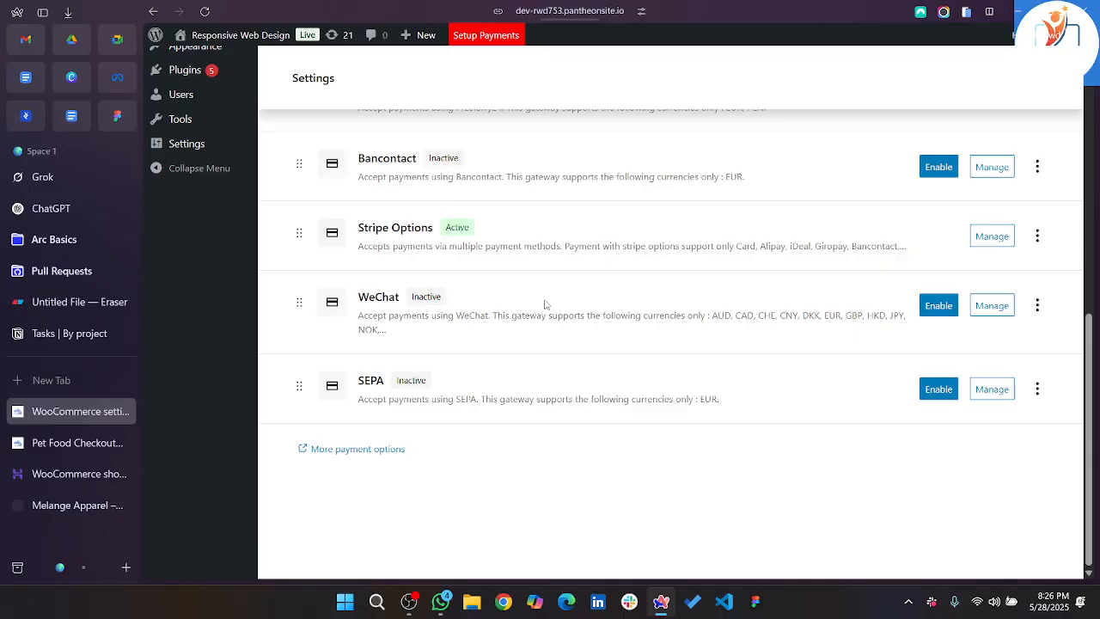
pyautogui.scroll(6, 544, 305)
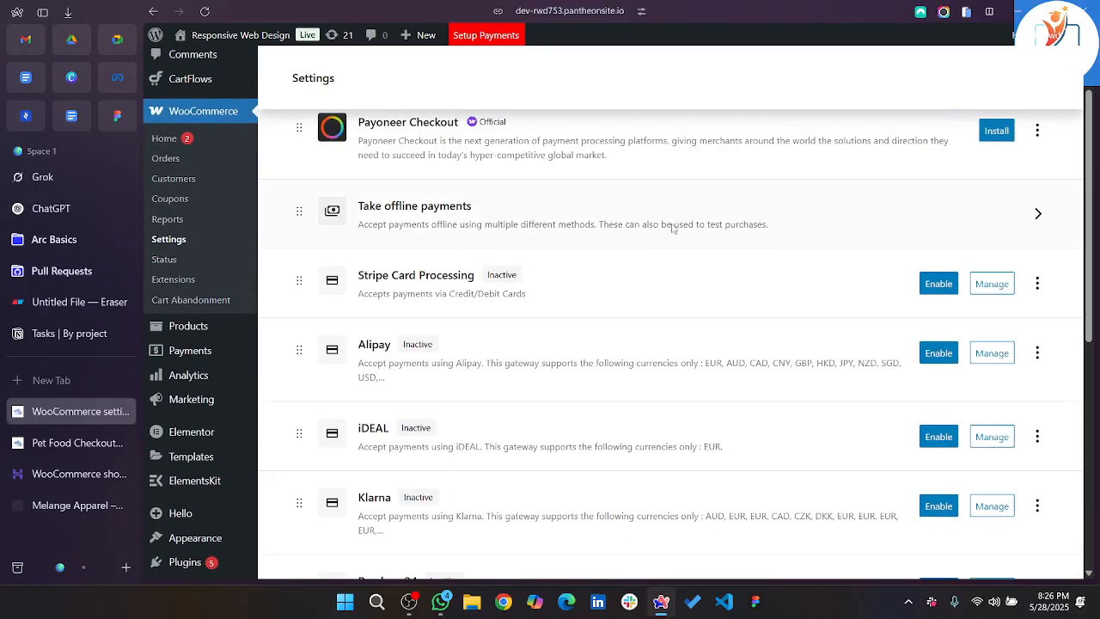
pyautogui.click(951, 203)
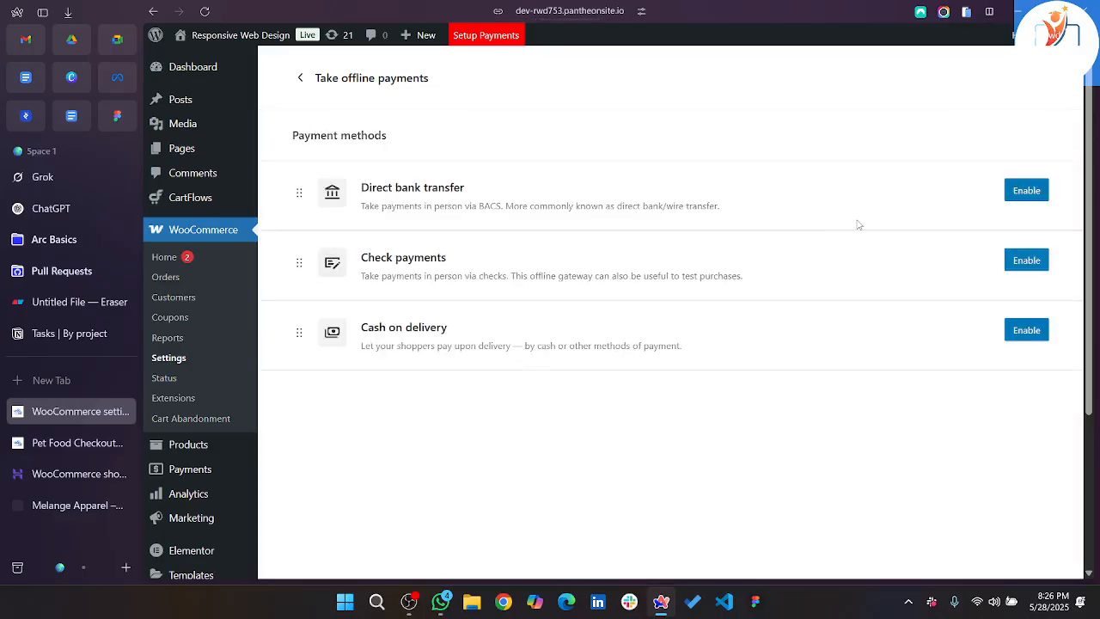
pyautogui.click(1016, 335)
pyautogui.click(1022, 337)
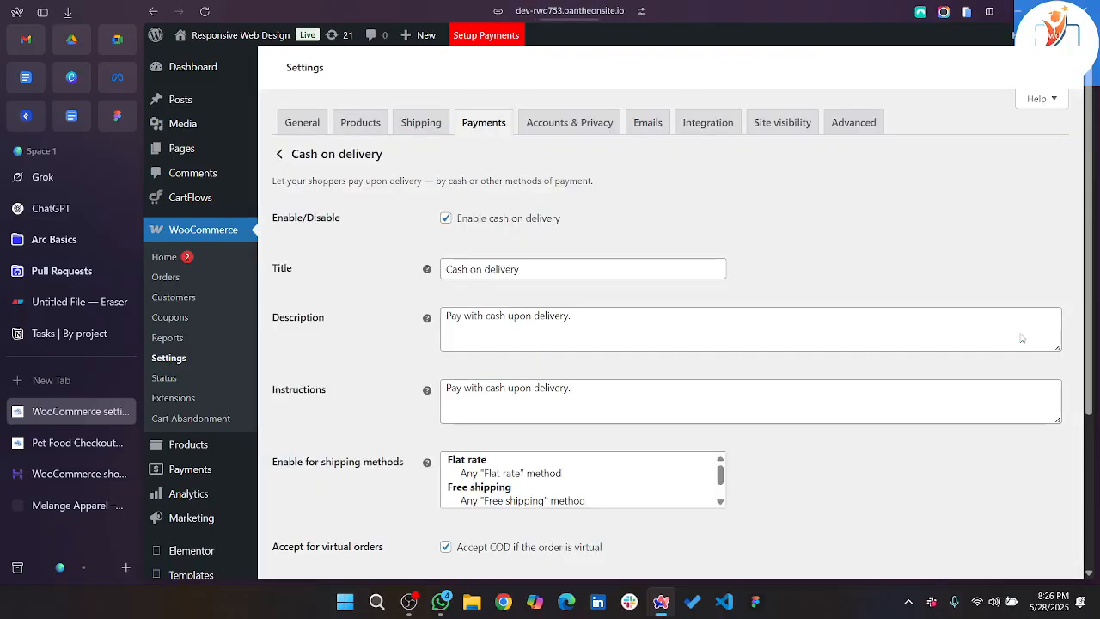
# Allow cash on delivery for any "Free shipping", "Flat rate" and "Local pickup" method, and save the settings.
pyautogui.scroll(-3, 660, 338)
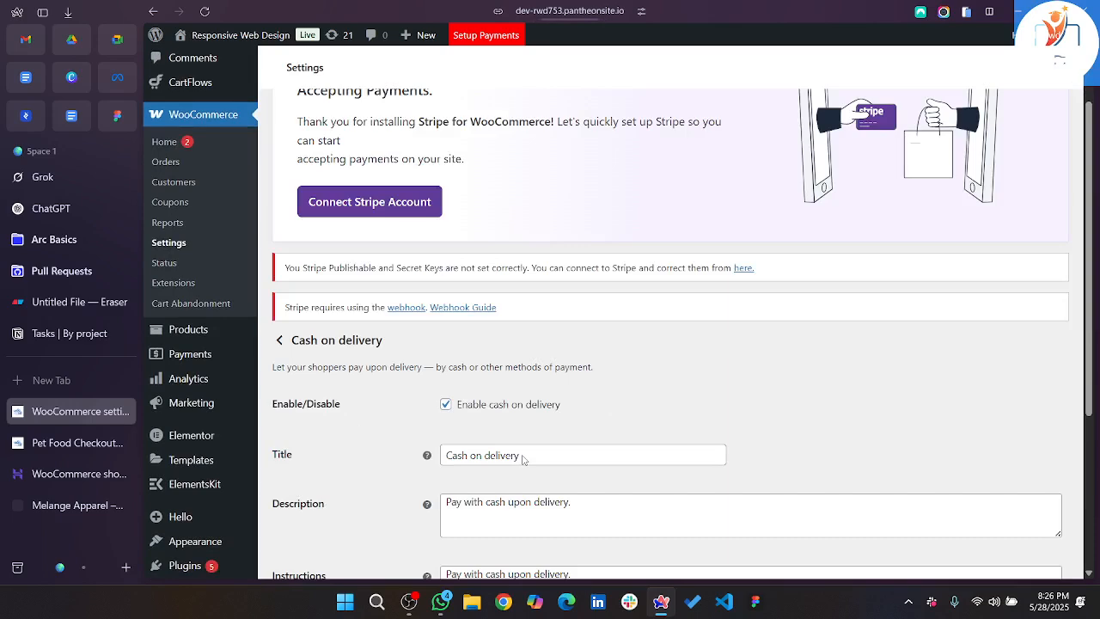
pyautogui.scroll(-4, 524, 460)
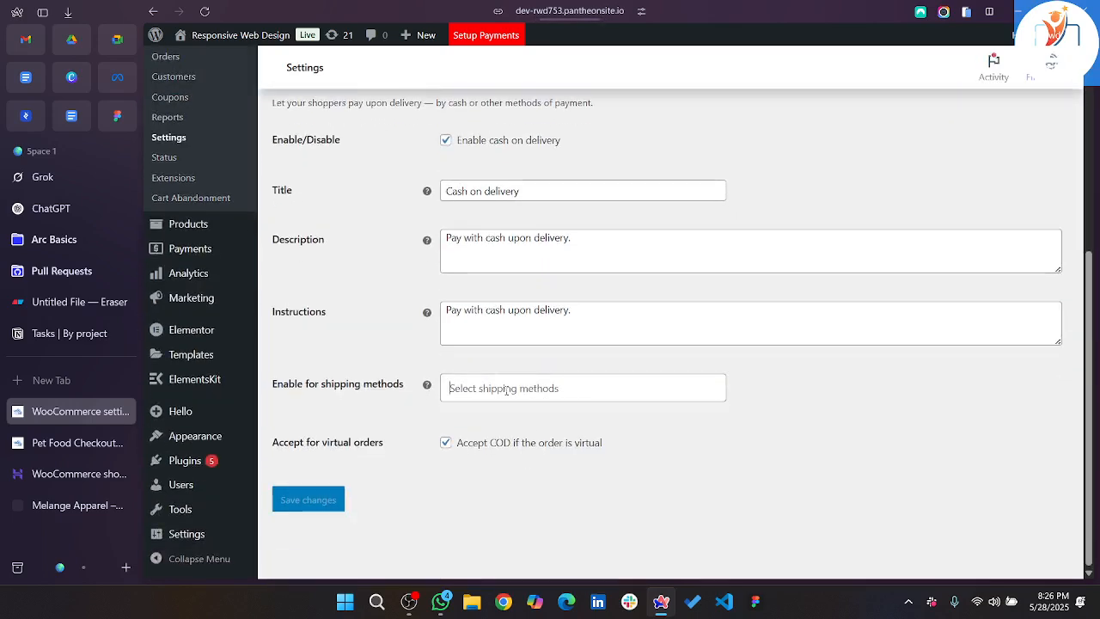
pyautogui.click(506, 390)
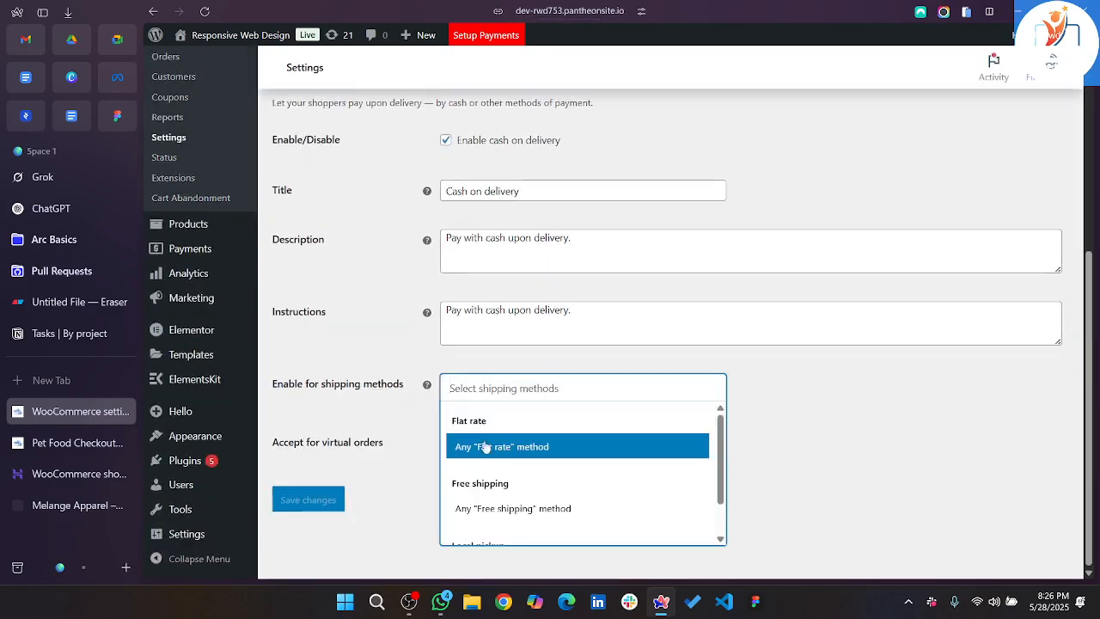
pyautogui.click(483, 508)
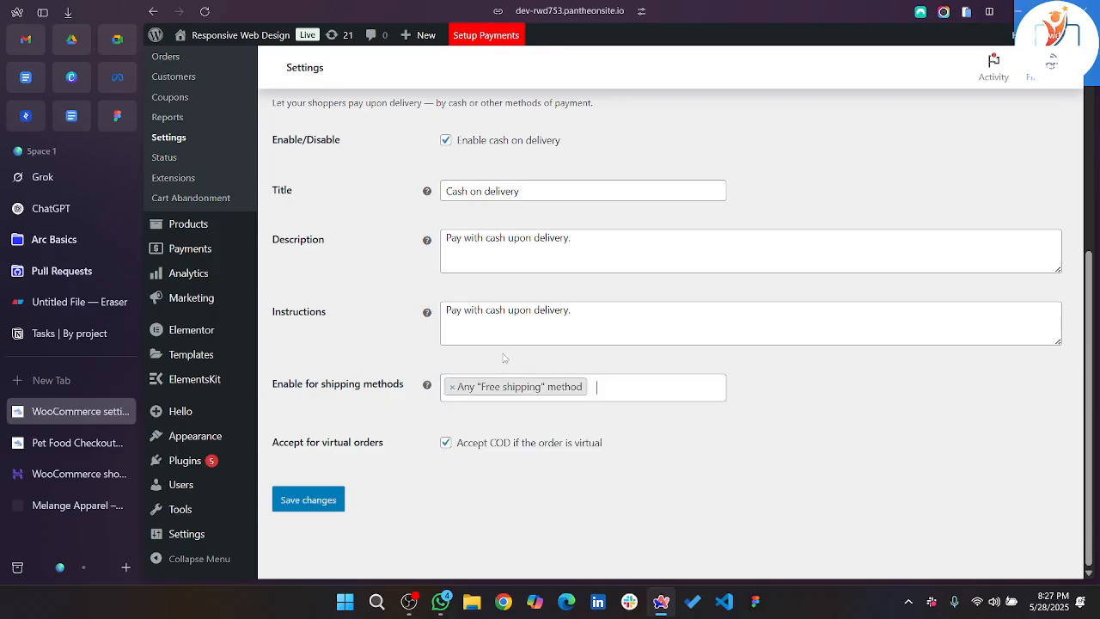
pyautogui.click(614, 387)
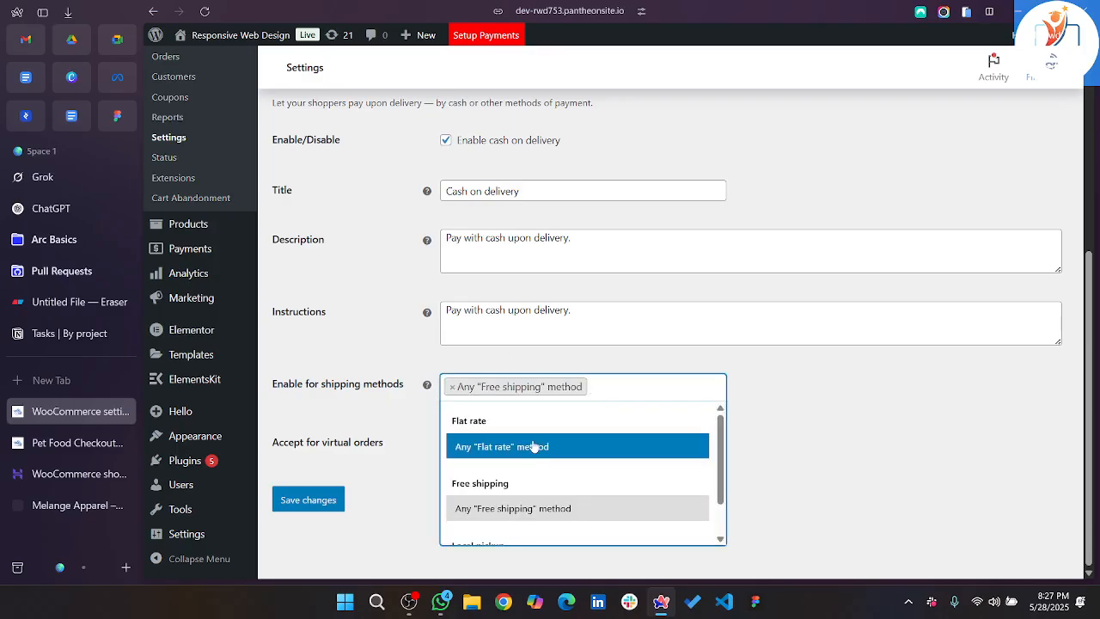
pyautogui.click(533, 446)
pyautogui.click(633, 411)
pyautogui.scroll(-1, 575, 473)
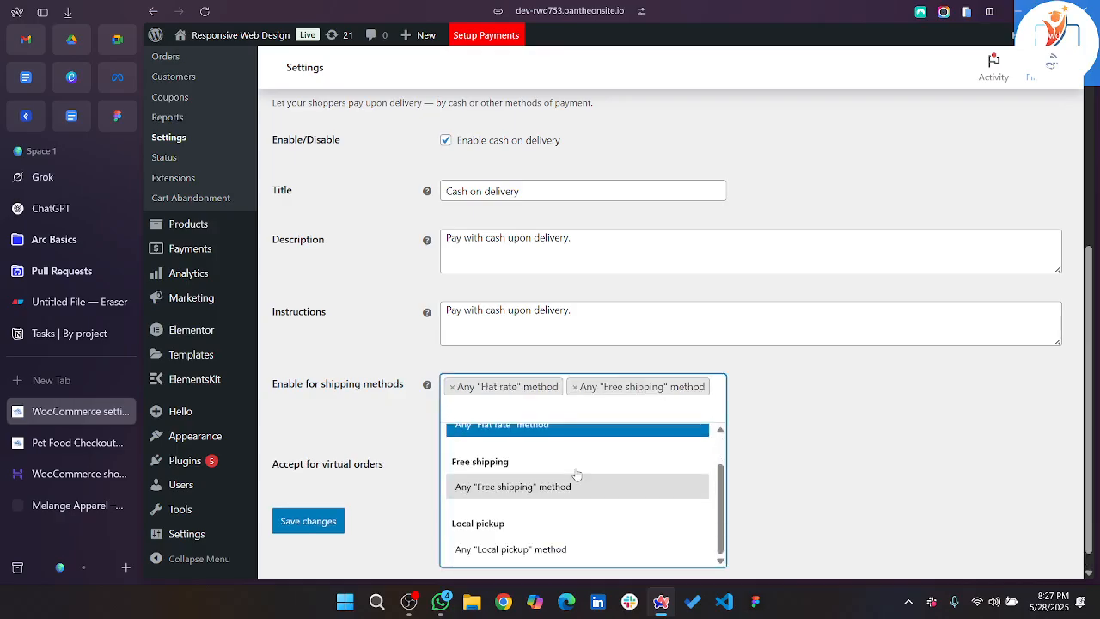
pyautogui.click(468, 550)
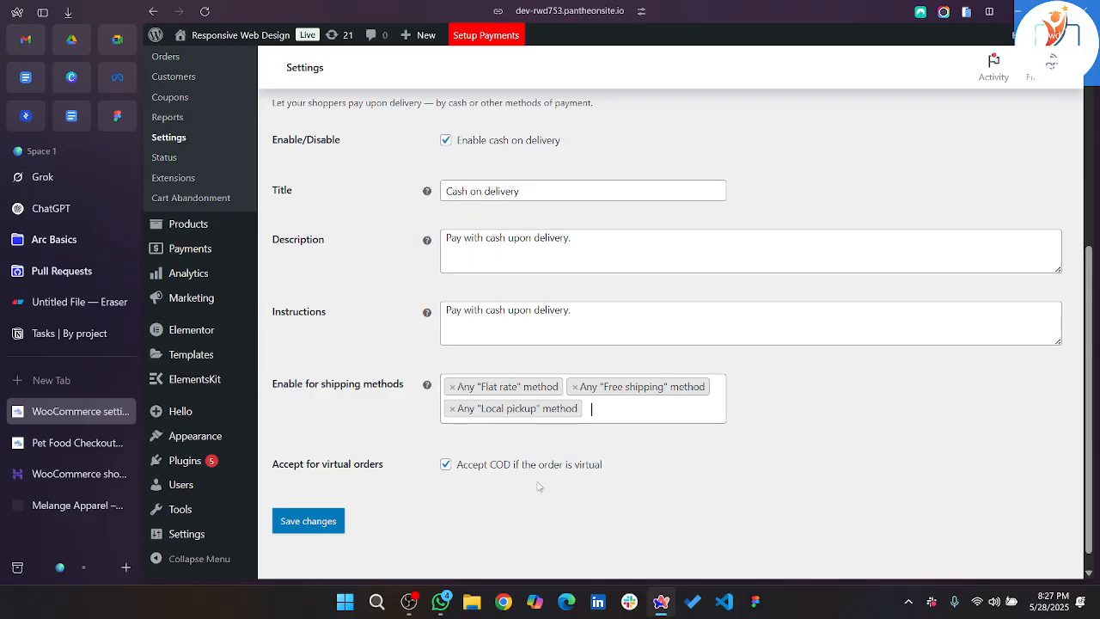
pyautogui.click(314, 526)
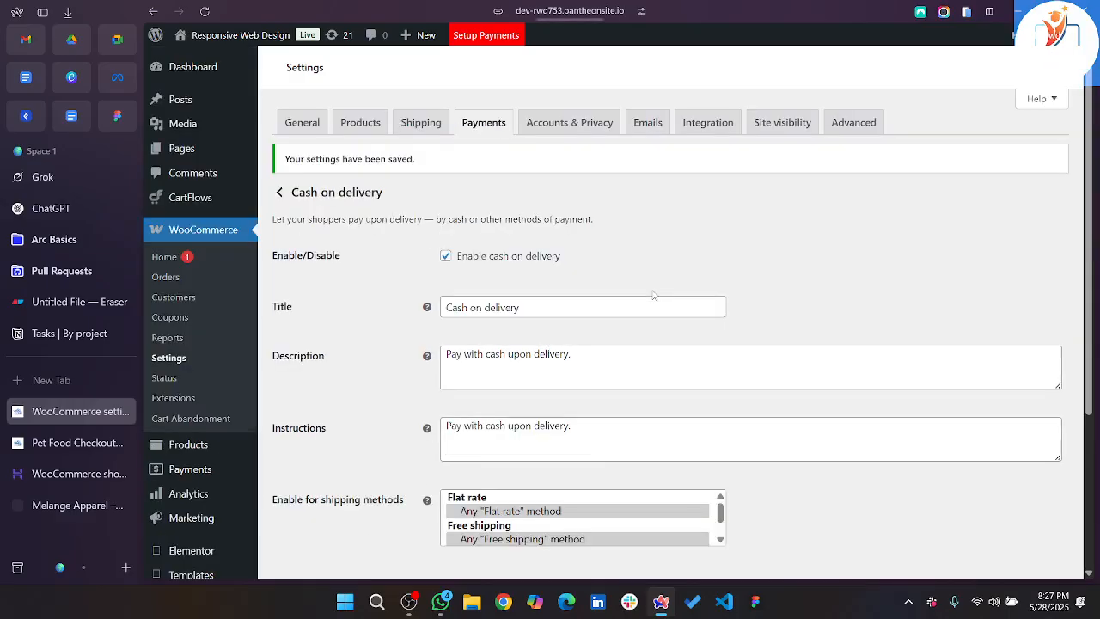
# Reload the live Pet Food Checkout page and check the payment method and order button under the order summary.
pyautogui.click(63, 450)
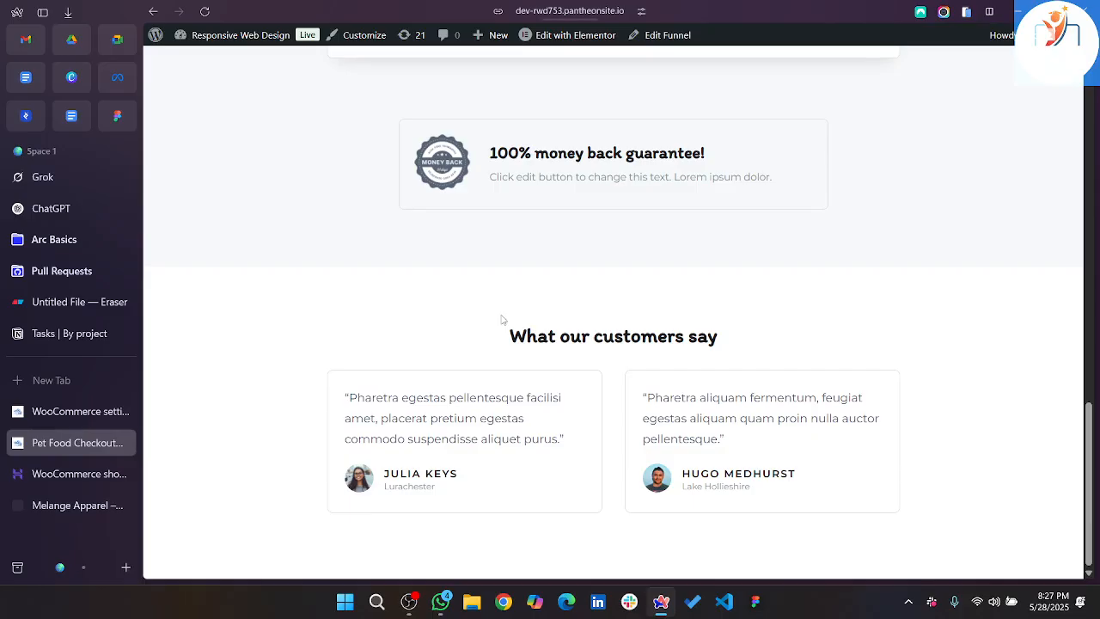
pyautogui.scroll(8, 722, 255)
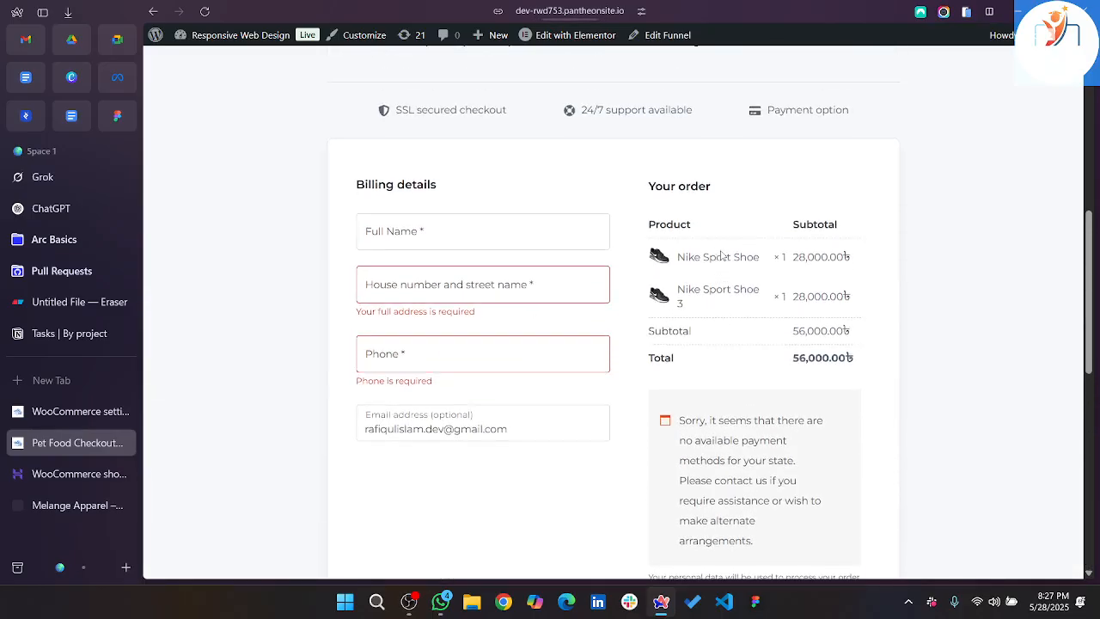
pyautogui.scroll(-7, 722, 255)
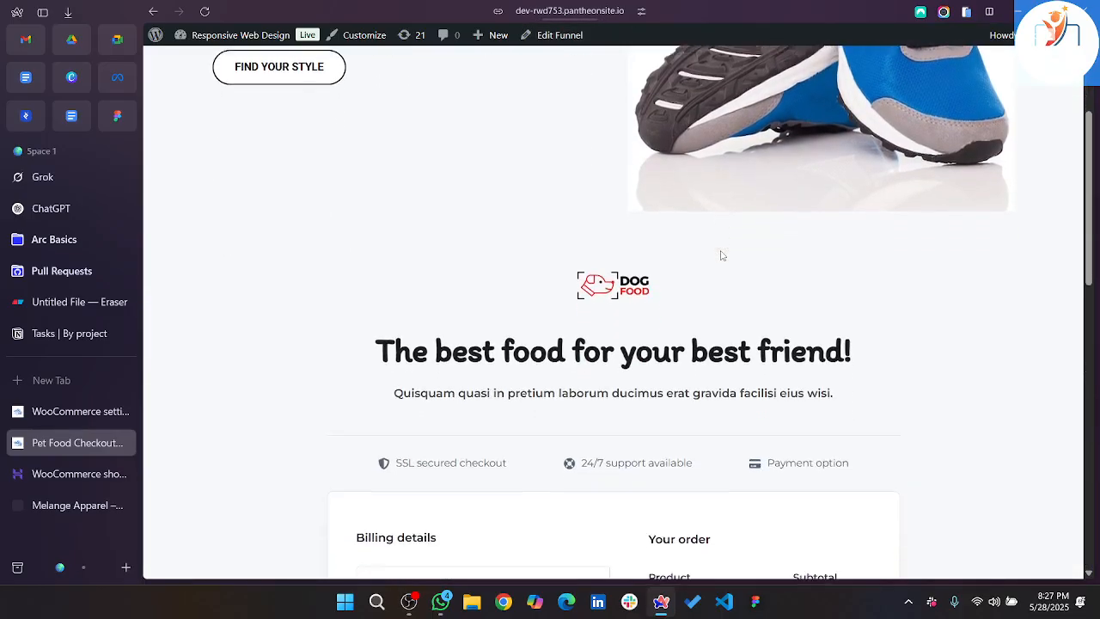
pyautogui.scroll(-2, 722, 253)
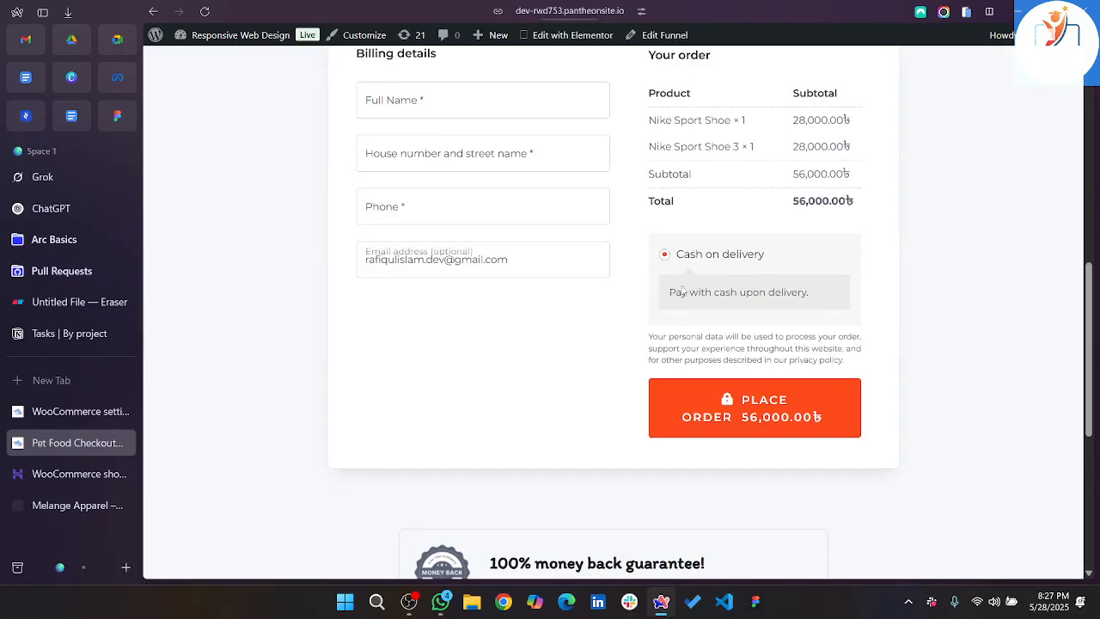
pyautogui.scroll(1, 683, 290)
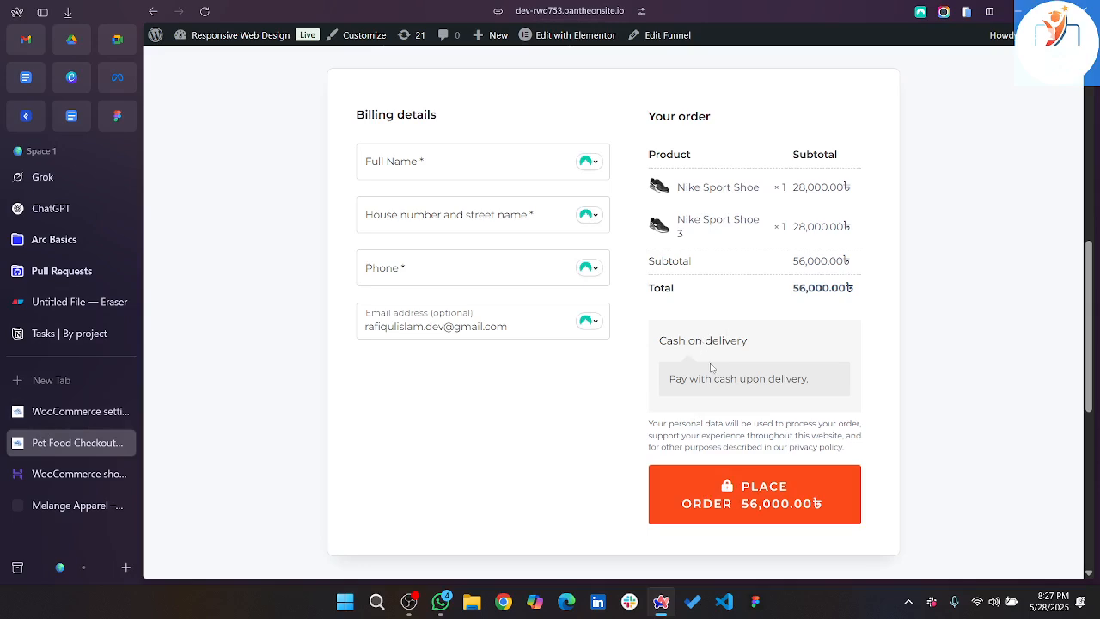
# Try to place the order with empty billing fields, and fill in the customer's full name, full address and phone number.
pyautogui.click(745, 491)
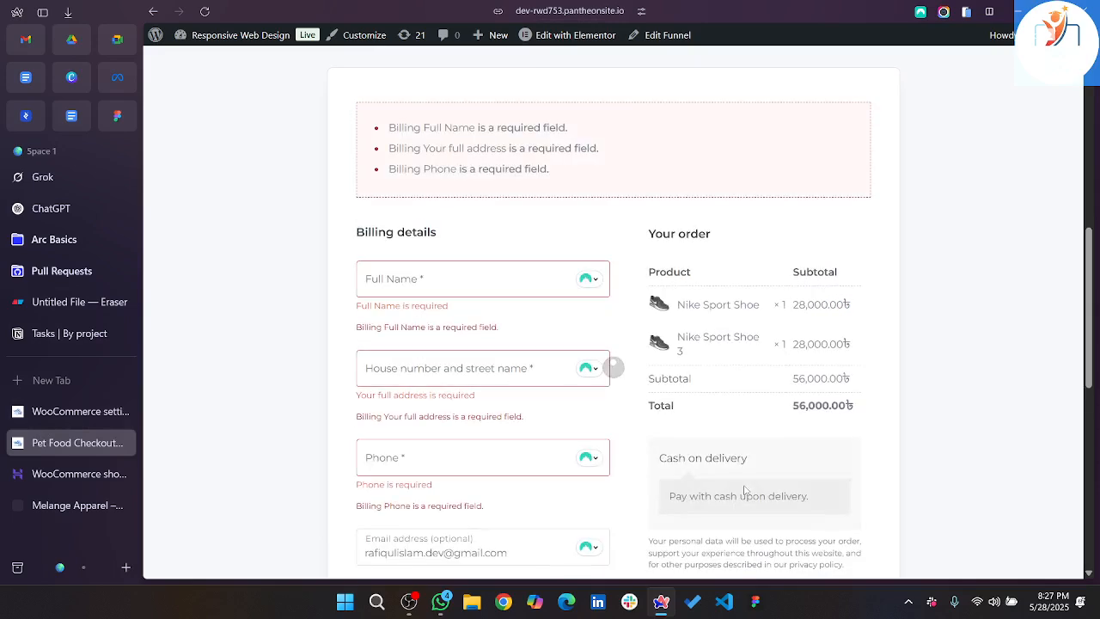
pyautogui.click(441, 267)
pyautogui.click(442, 315)
pyautogui.click(429, 336)
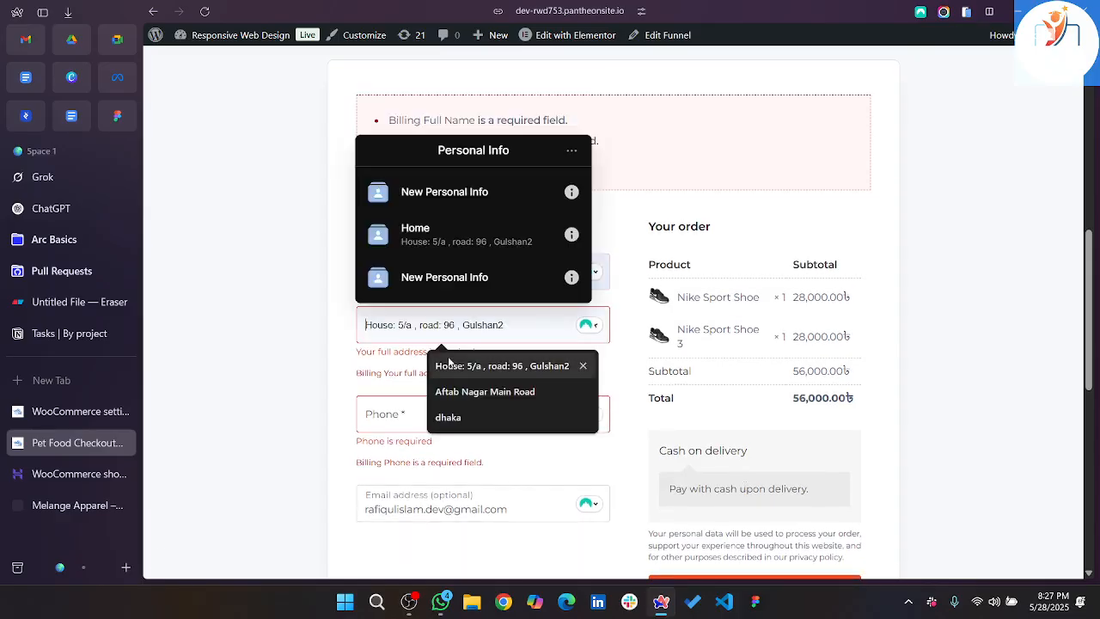
pyautogui.click(448, 365)
pyautogui.click(443, 380)
pyautogui.click(448, 420)
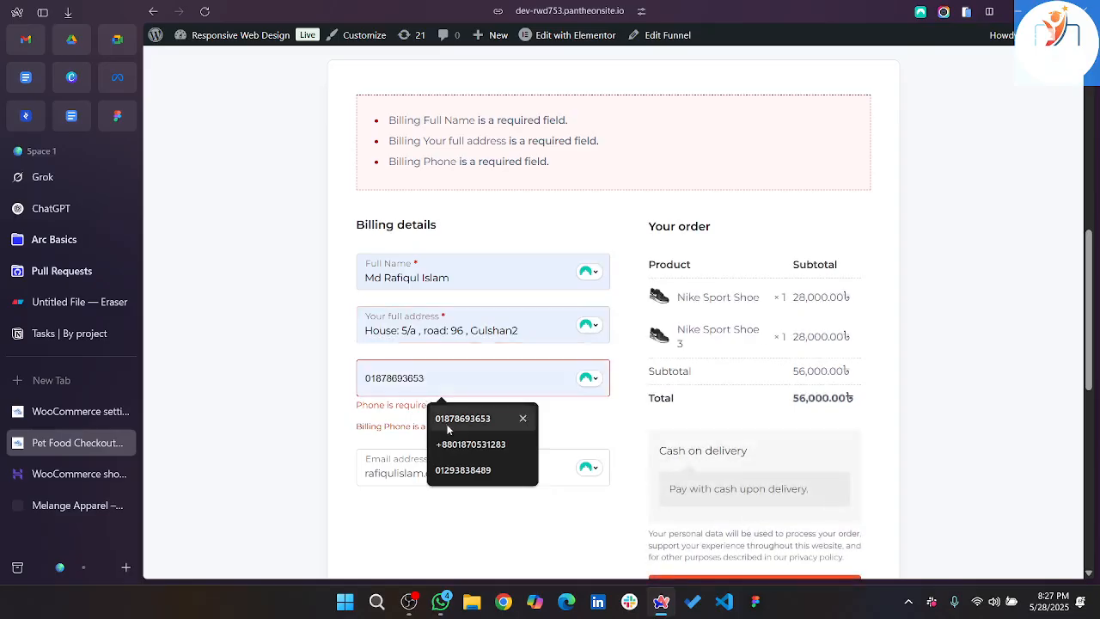
# Place the cash on delivery order and review the order details and billing address on the Thank You page.
pyautogui.scroll(-2, 667, 504)
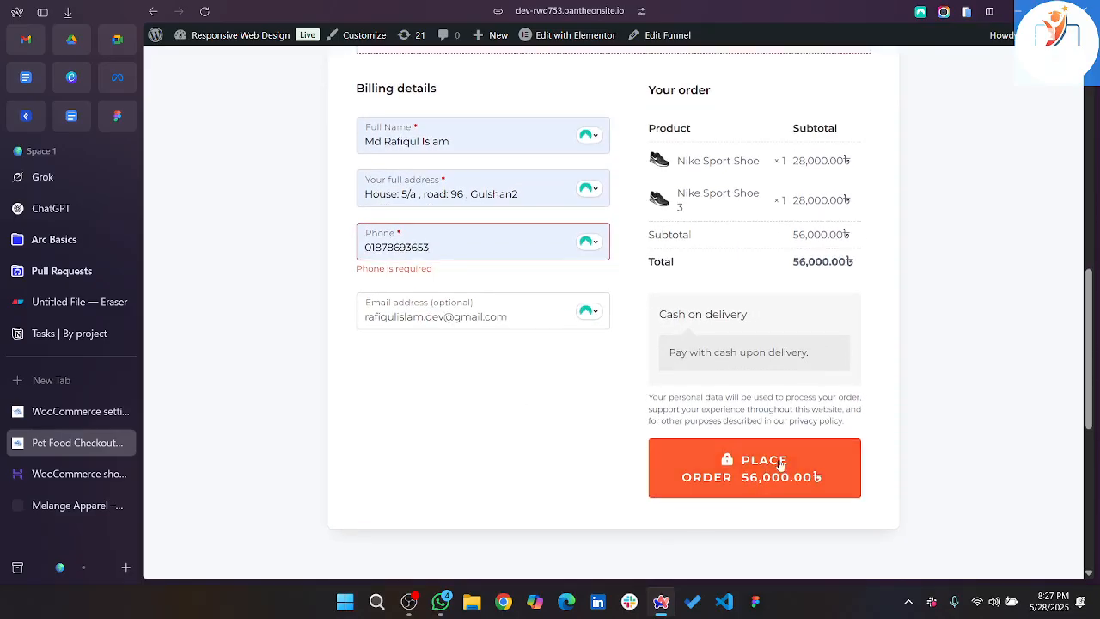
pyautogui.click(780, 464)
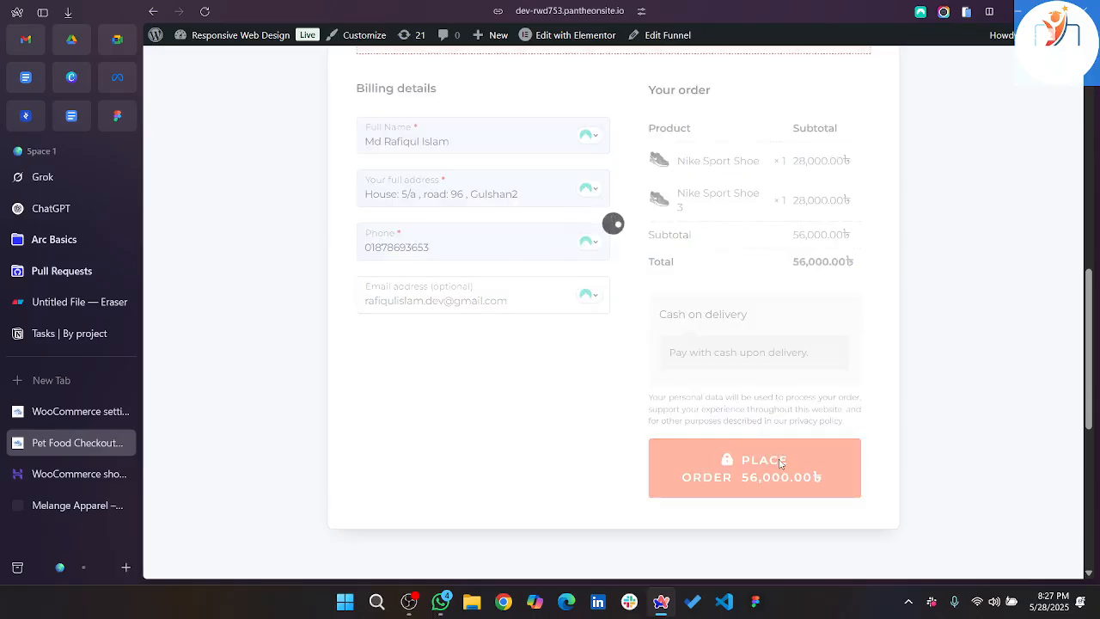
pyautogui.scroll(5, 780, 464)
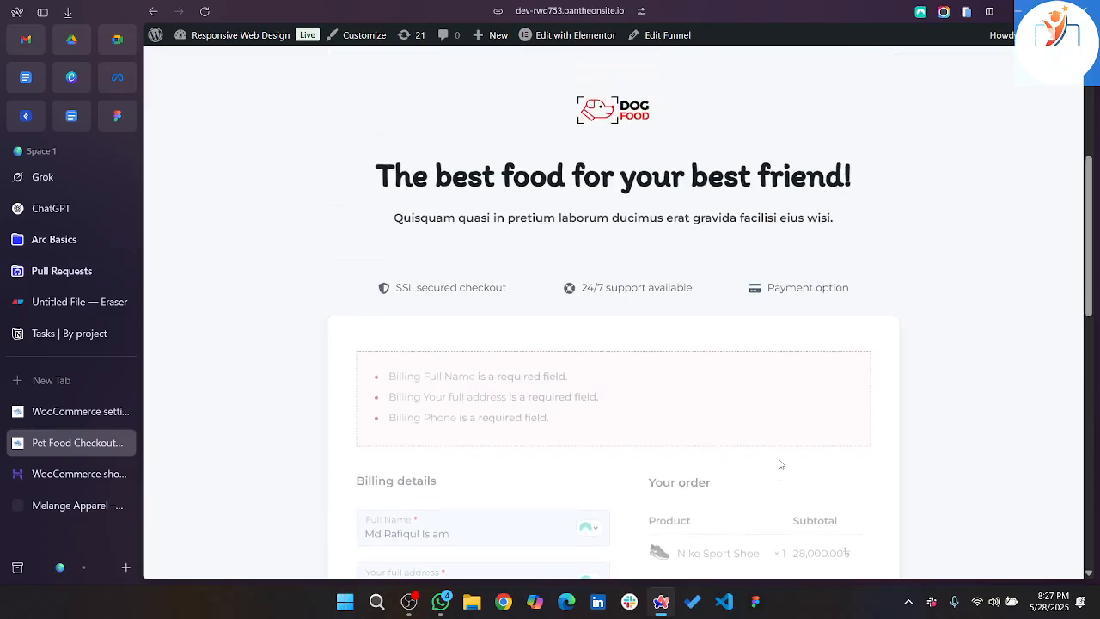
pyautogui.scroll(-5, 780, 464)
pyautogui.scroll(-2, 780, 464)
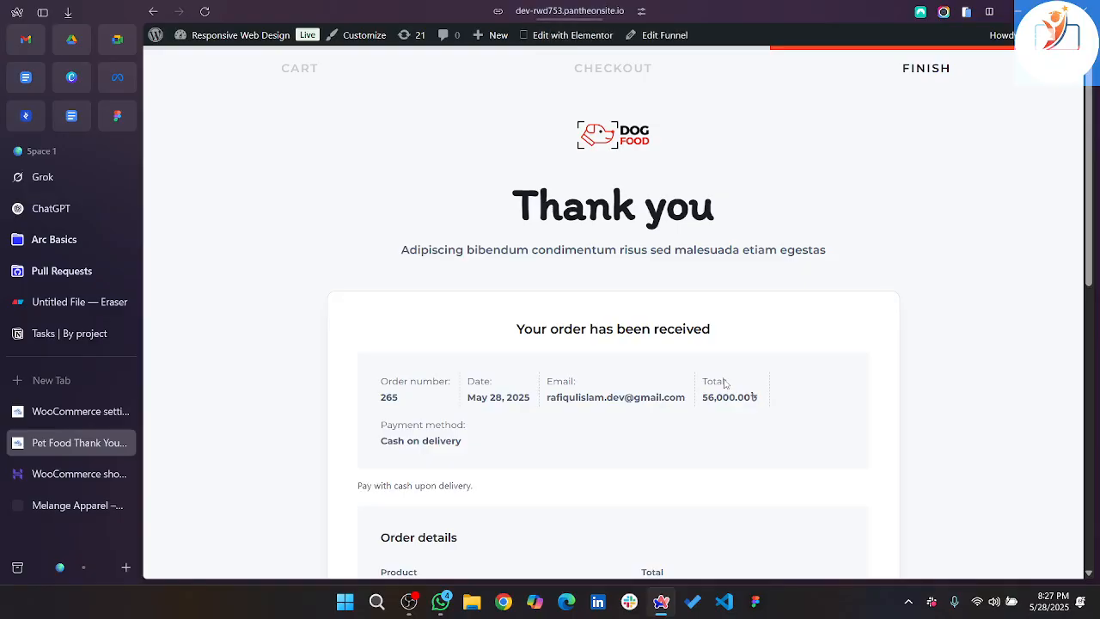
pyautogui.scroll(-6, 798, 220)
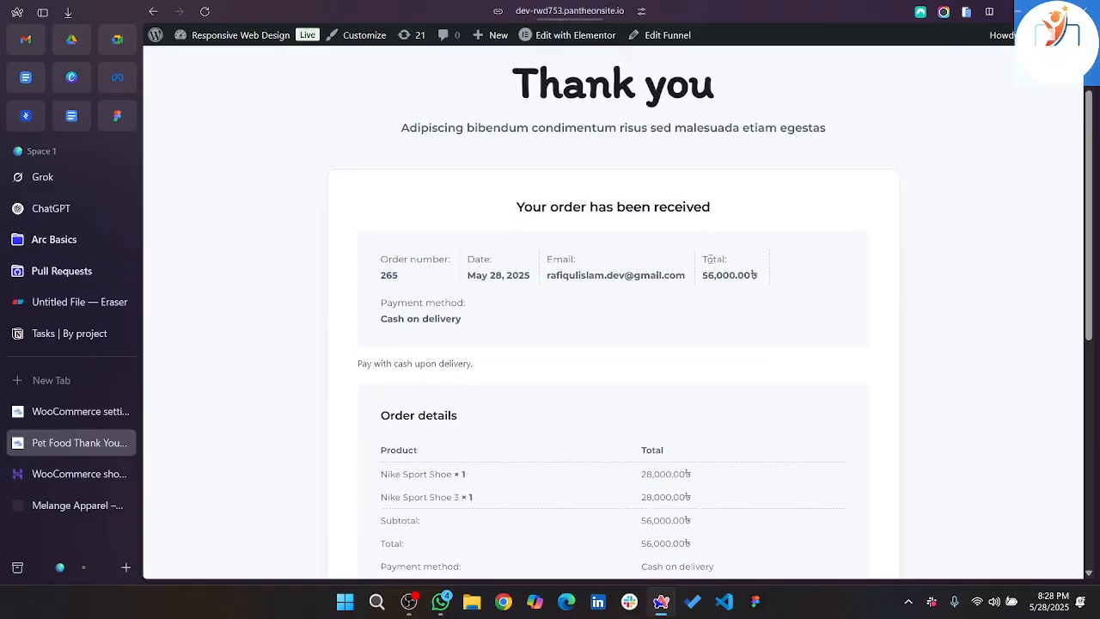
pyautogui.scroll(-1, 709, 263)
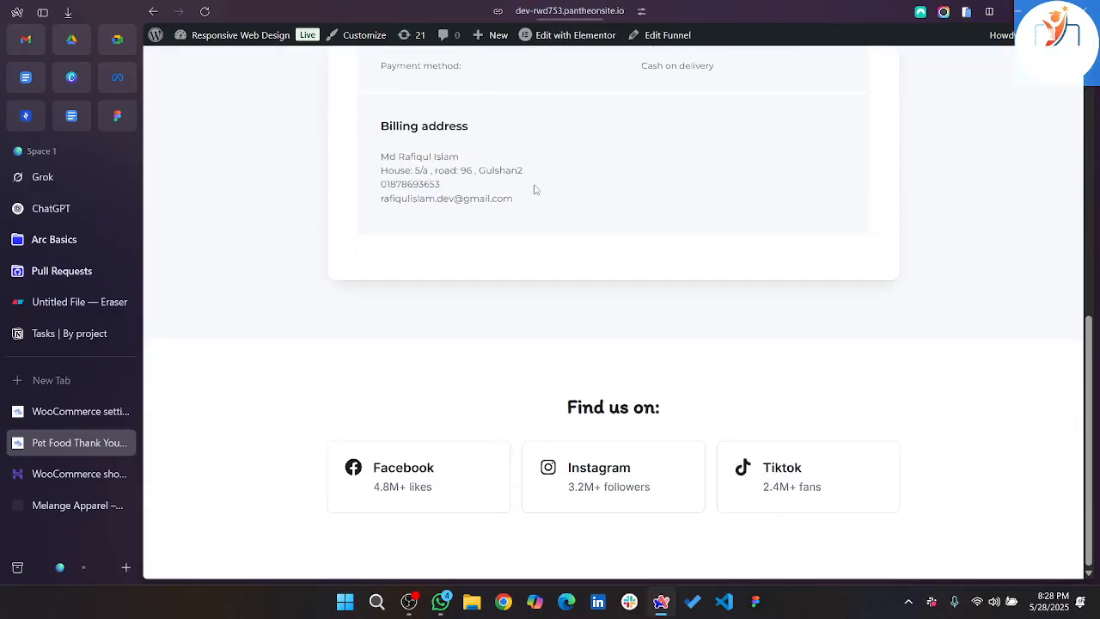
pyautogui.scroll(7, 536, 190)
pyautogui.scroll(-4, 536, 190)
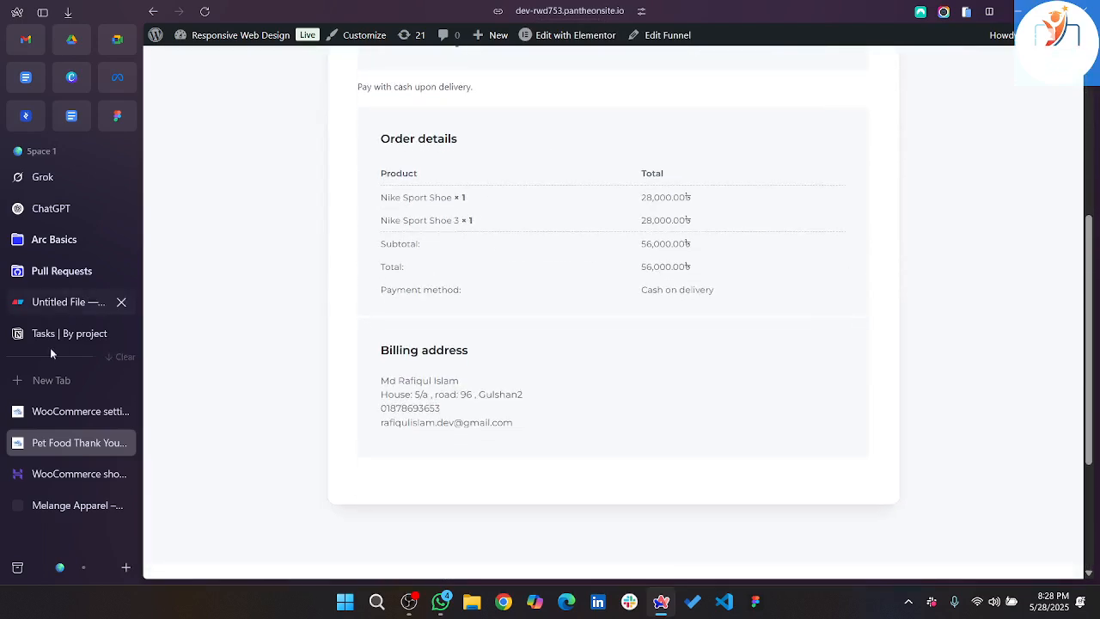
# Return to the WordPress admin and open the newly placed order from the WooCommerce orders list.
pyautogui.click(65, 412)
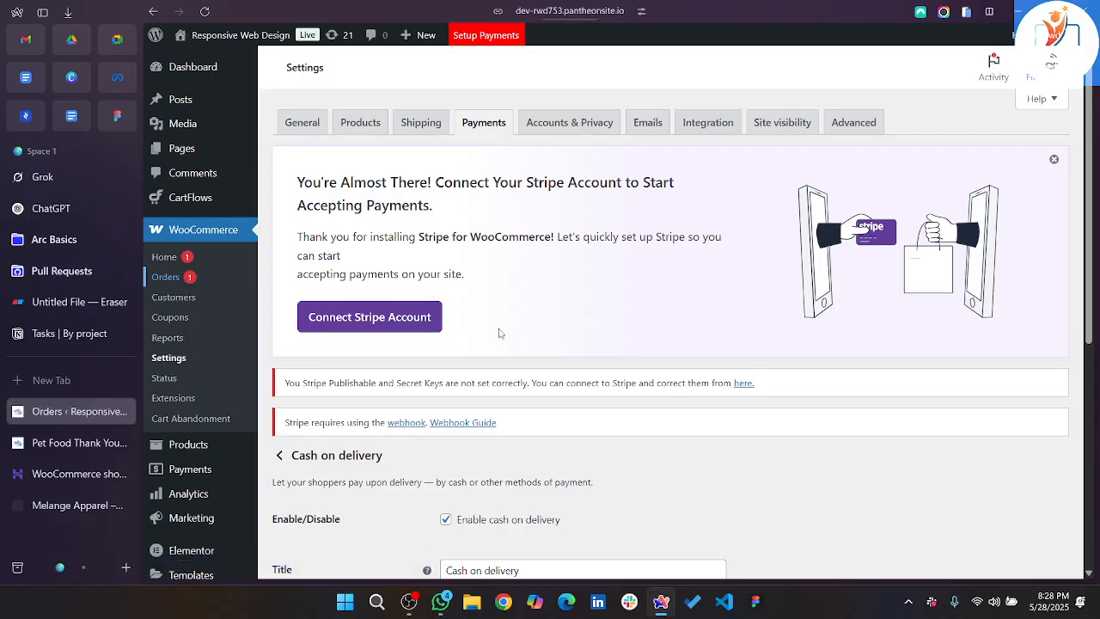
pyautogui.scroll(-1, 499, 333)
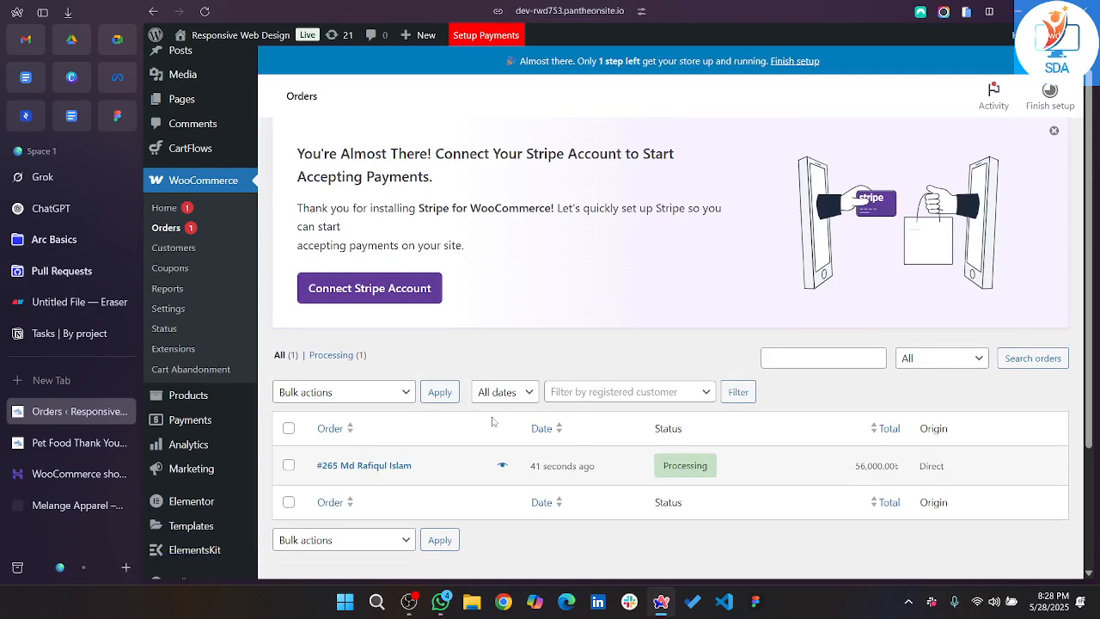
pyautogui.click(374, 471)
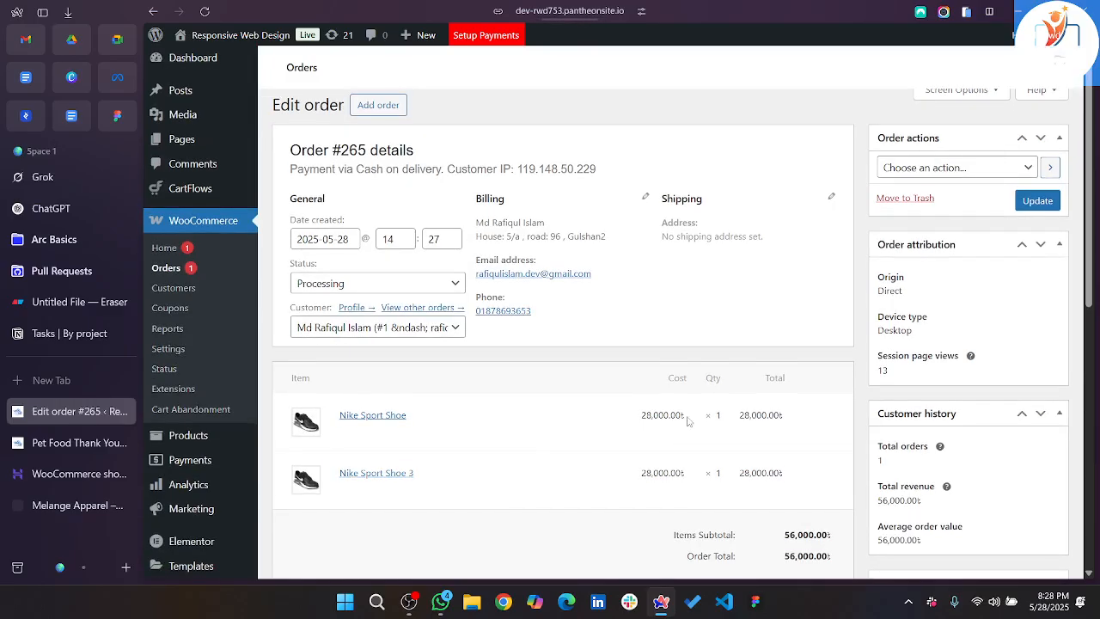
# Examine the order's billing details, purchased items, totals, order notes and custom fields.
pyautogui.scroll(-5, 573, 421)
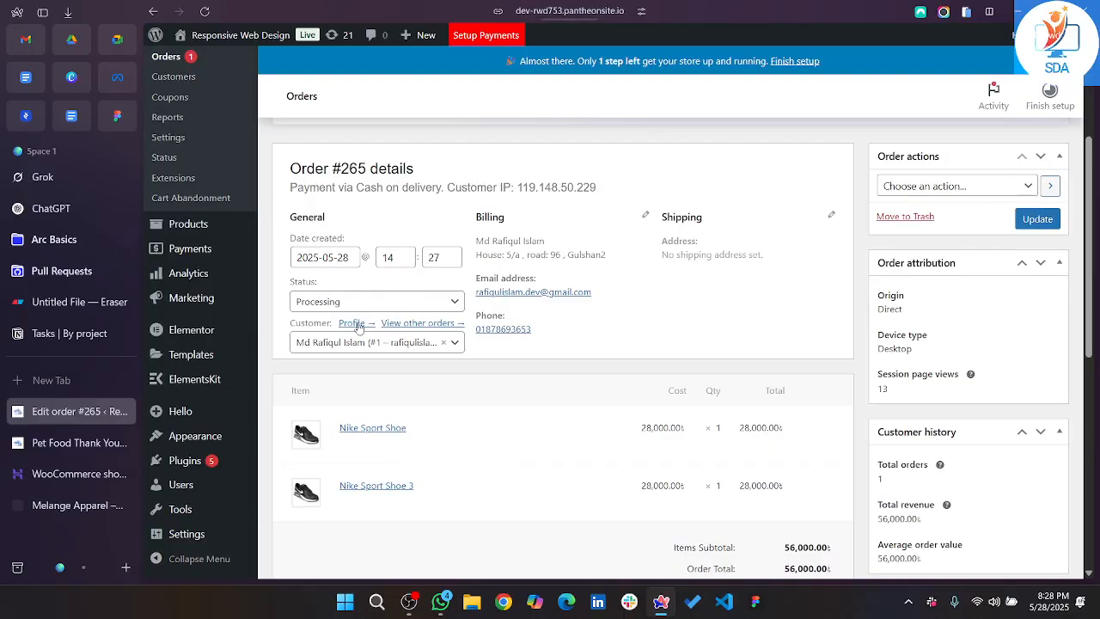
pyautogui.moveTo(475, 244); pyautogui.dragTo(594, 256)
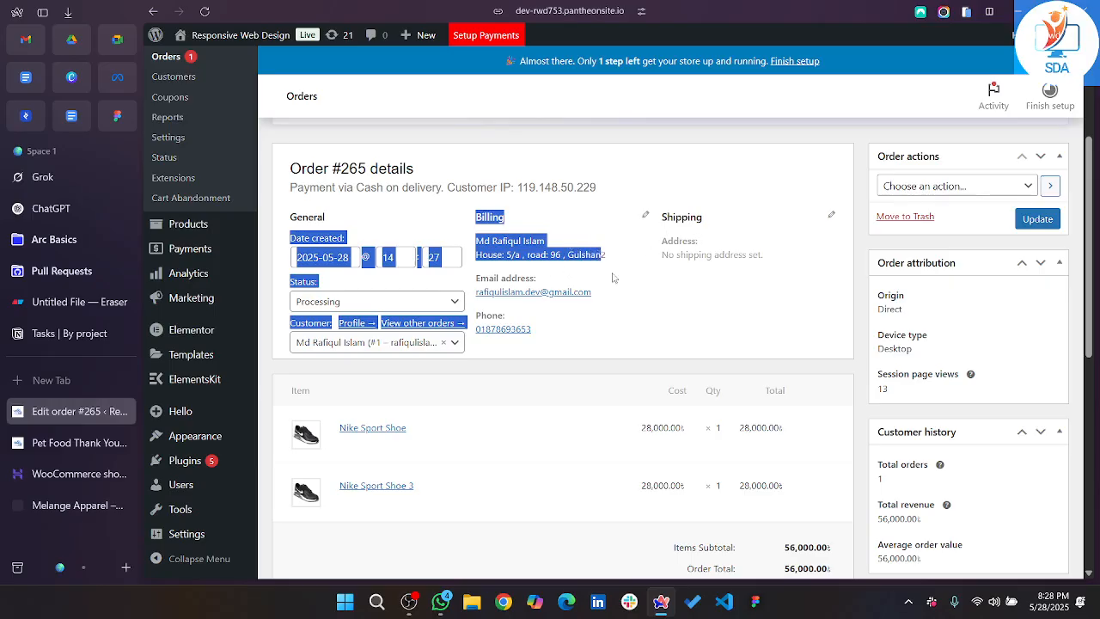
pyautogui.click(615, 318)
pyautogui.scroll(-3, 856, 447)
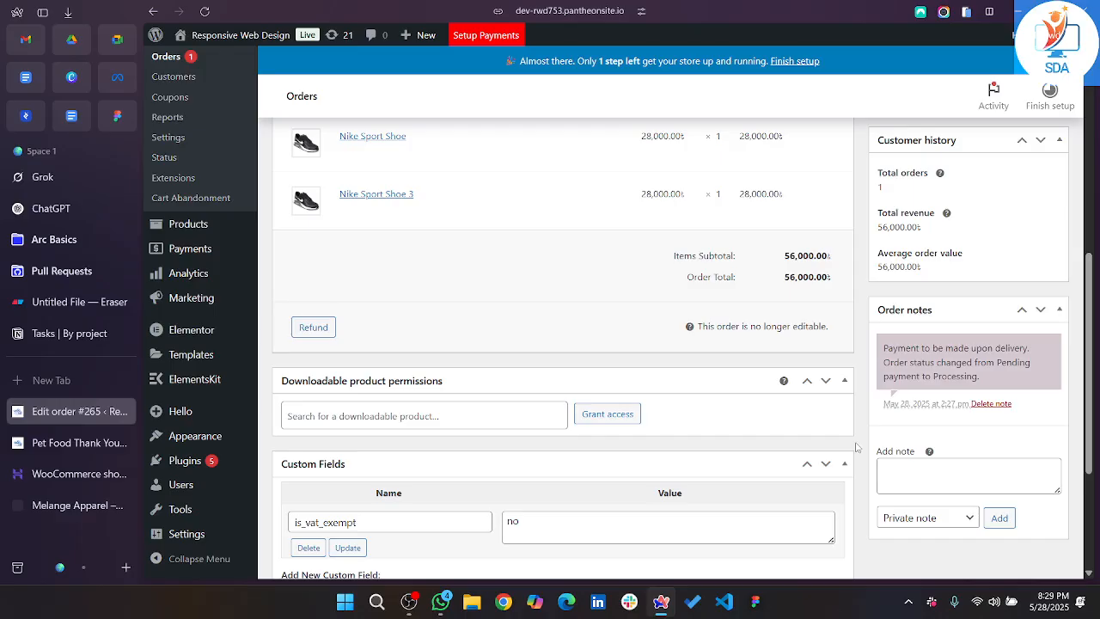
pyautogui.scroll(-2, 856, 447)
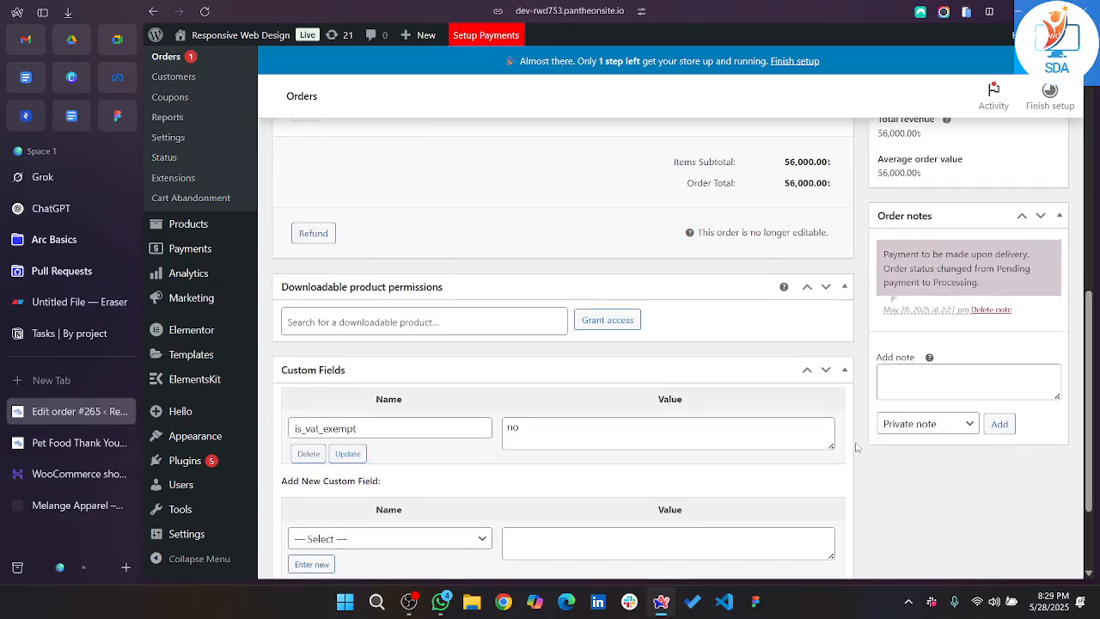
pyautogui.scroll(8, 856, 446)
pyautogui.scroll(-2, 856, 447)
pyautogui.scroll(-1, 856, 447)
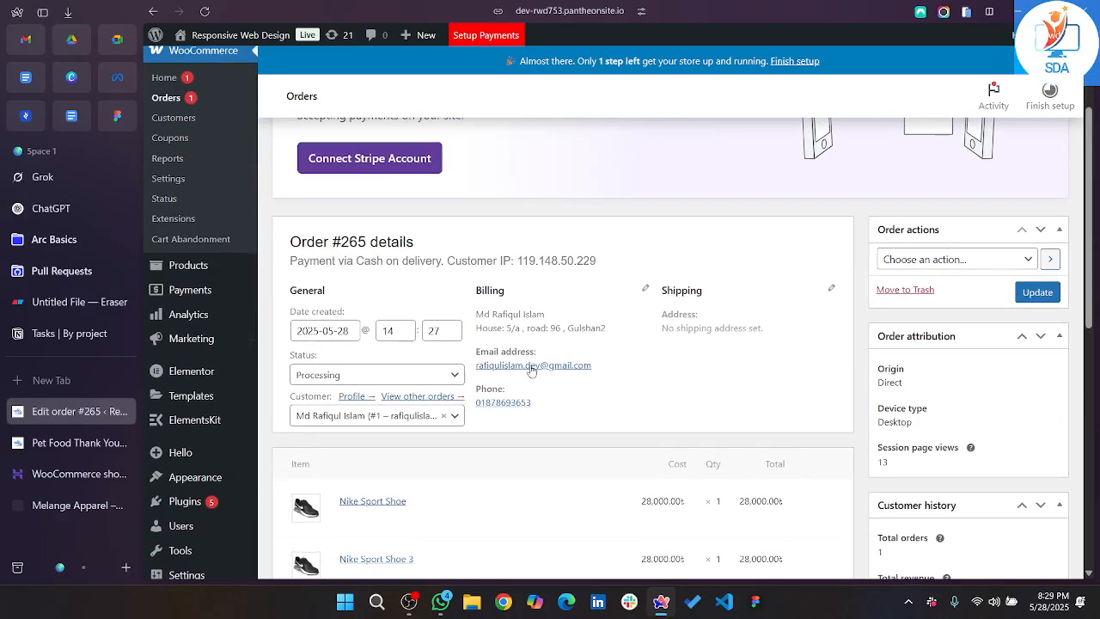
# Set the order's status to Completed and update the order.
pyautogui.scroll(-2, 569, 366)
pyautogui.click(463, 303)
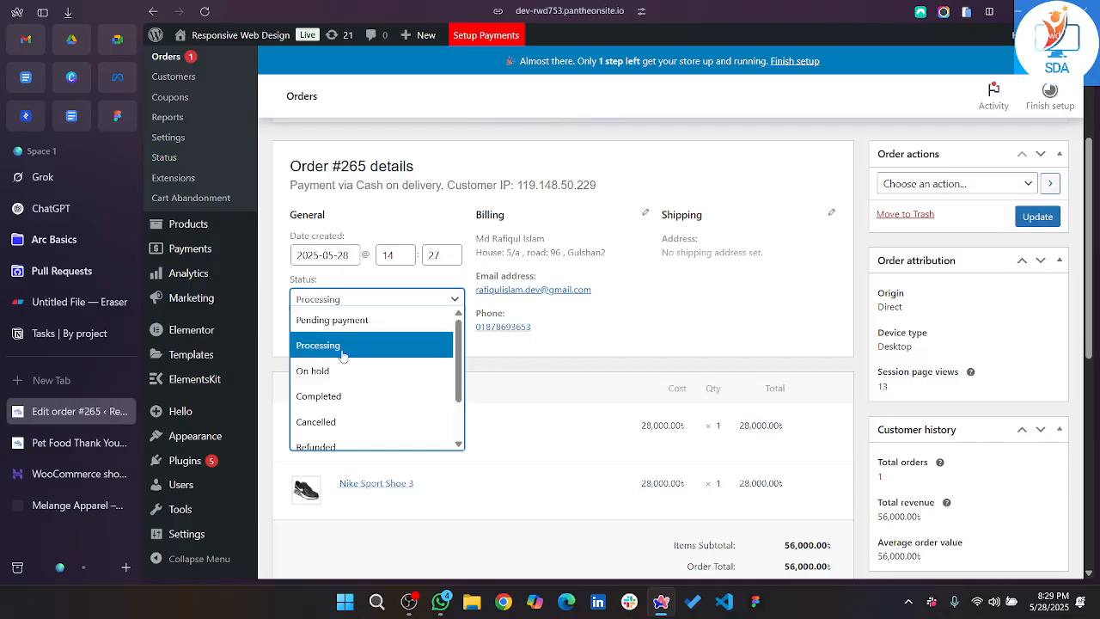
pyautogui.scroll(-1, 350, 400)
pyautogui.scroll(2, 350, 401)
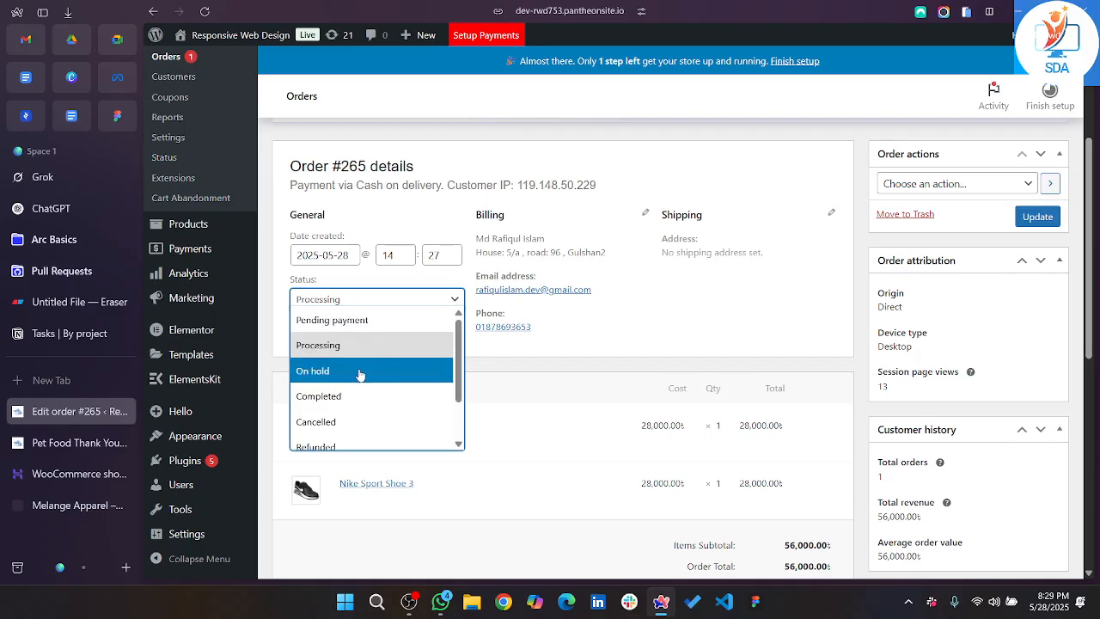
pyautogui.scroll(-1, 360, 375)
pyautogui.scroll(1, 362, 361)
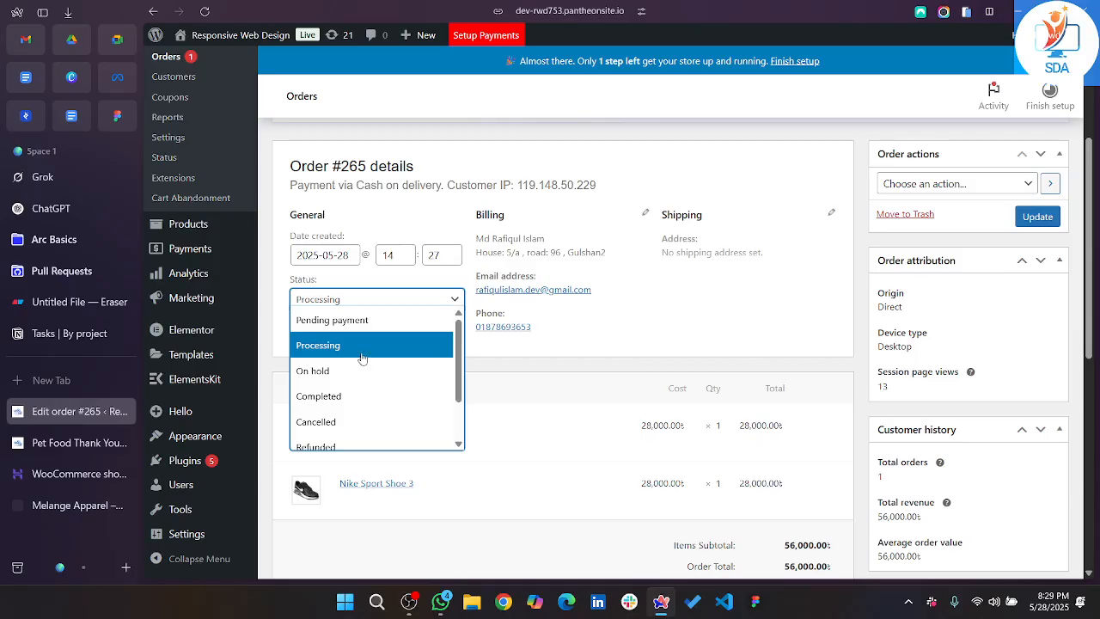
pyautogui.click(337, 396)
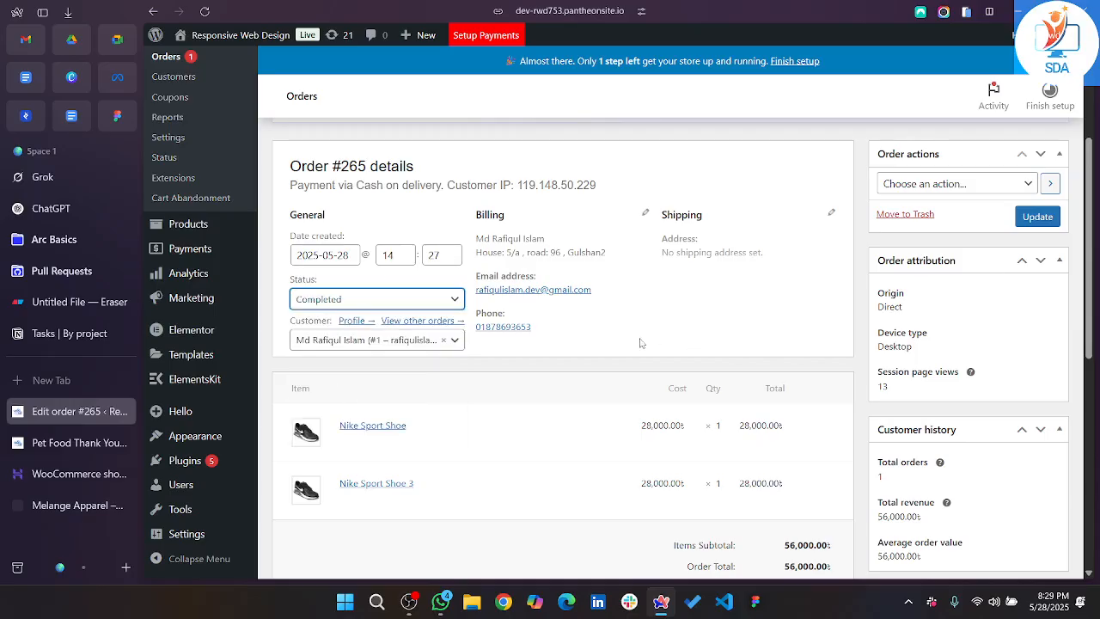
pyautogui.click(1025, 217)
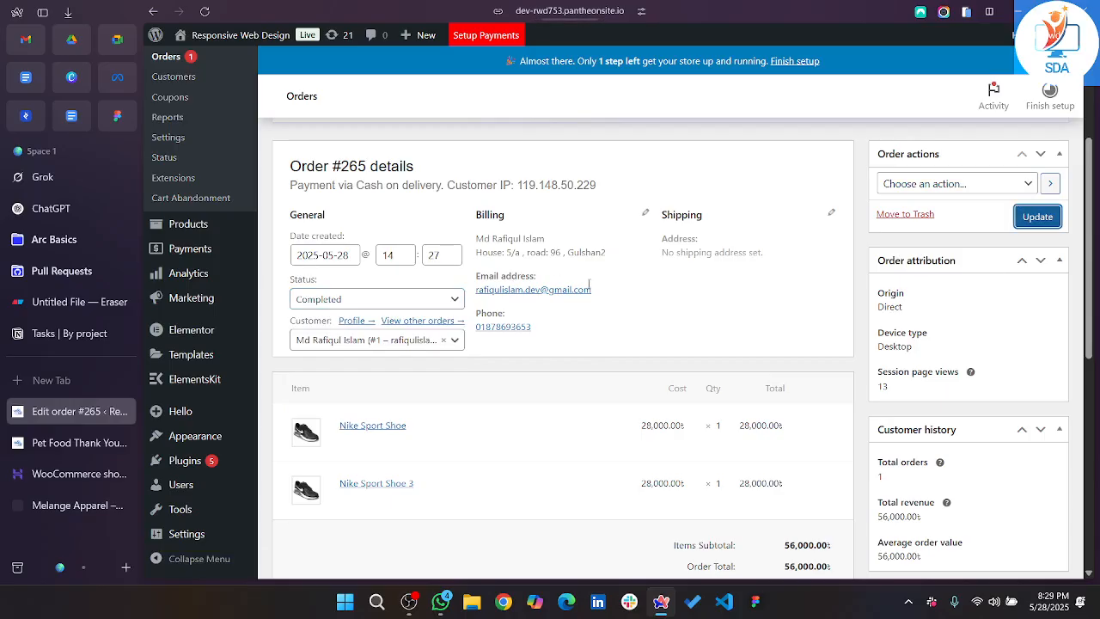
# Examine the updated order's payment information, paid amount, order notes and refund option.
pyautogui.scroll(-3, 800, 338)
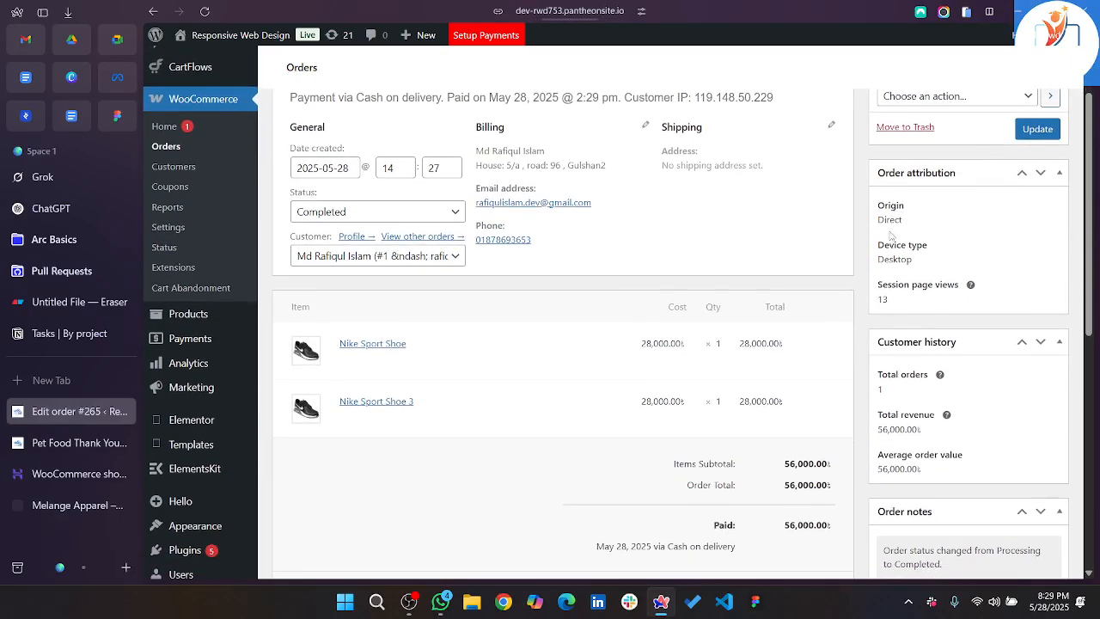
pyautogui.scroll(-3, 935, 324)
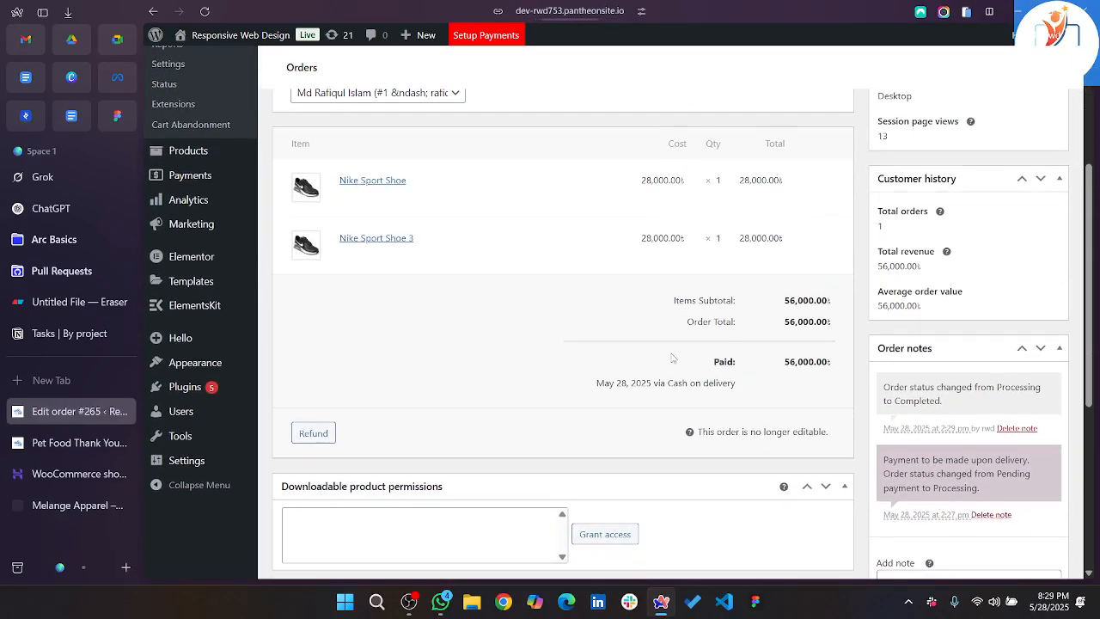
pyautogui.scroll(-7, 673, 357)
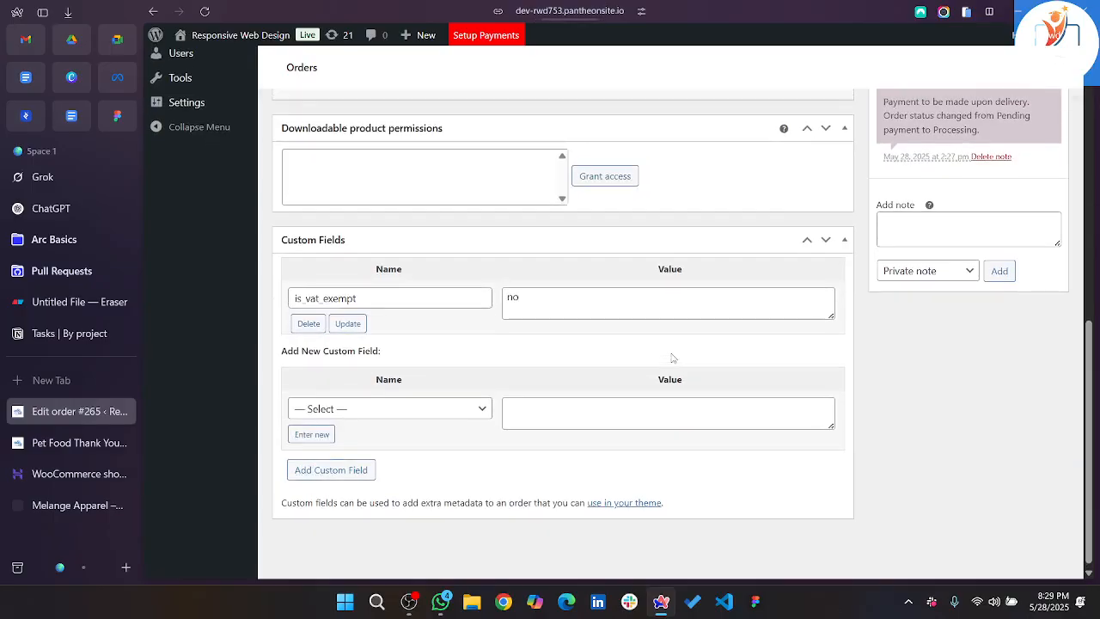
pyautogui.scroll(10, 673, 357)
pyautogui.scroll(-1, 621, 367)
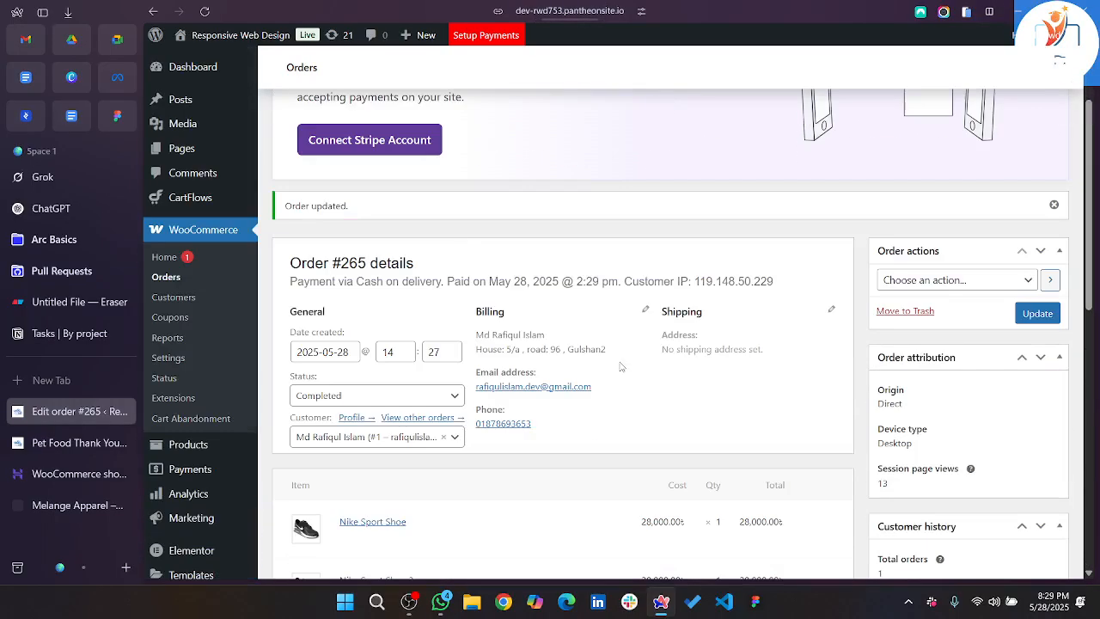
pyautogui.scroll(-3, 621, 367)
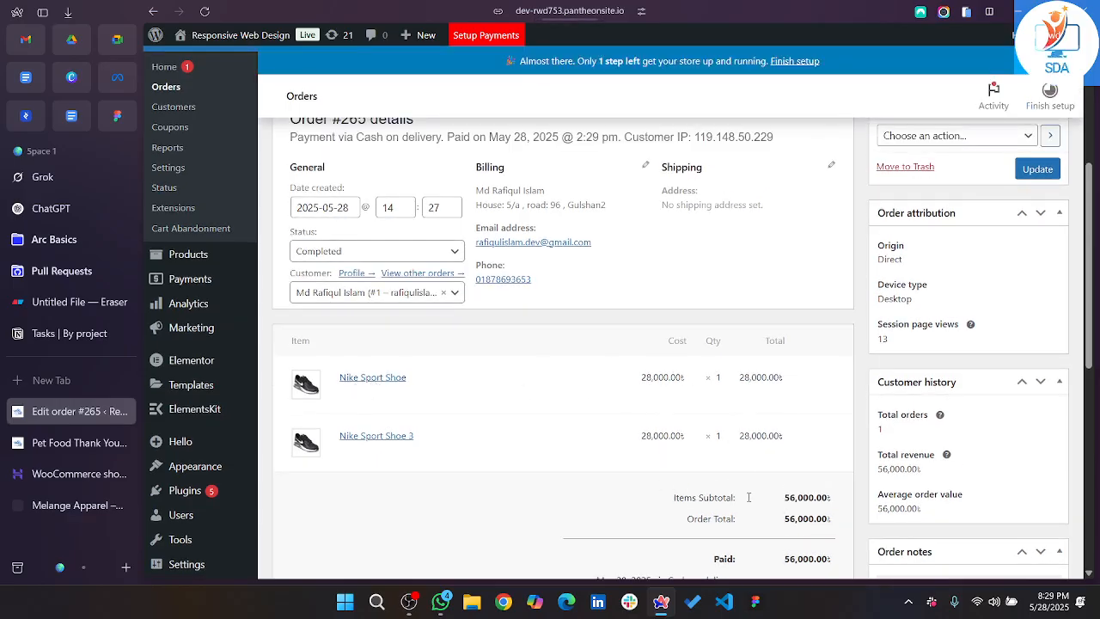
pyautogui.scroll(-4, 705, 490)
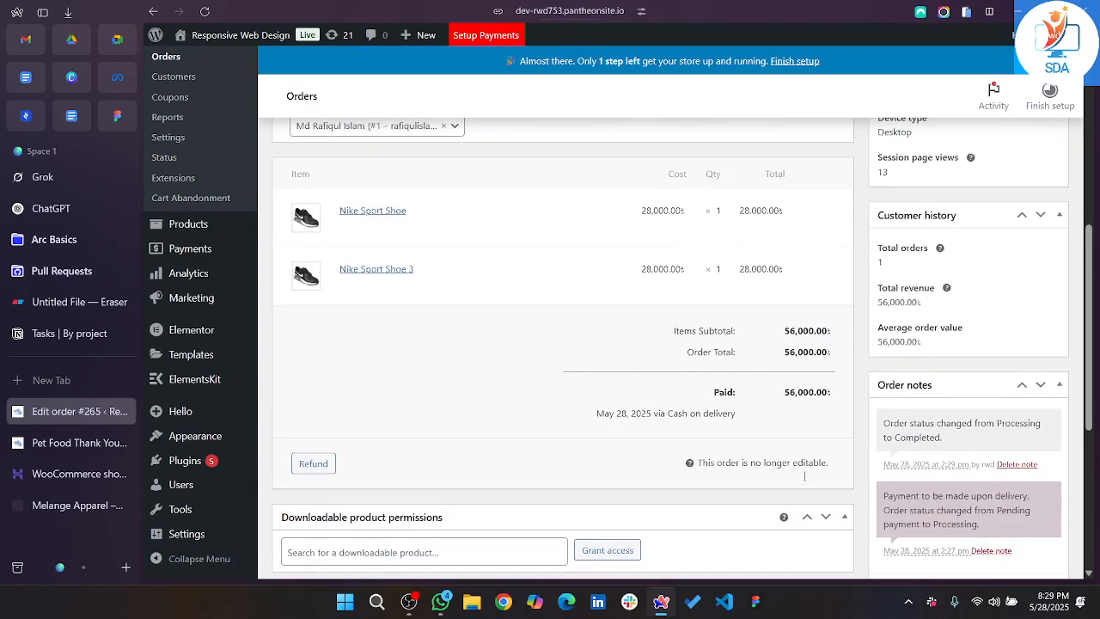
pyautogui.scroll(8, 804, 476)
pyautogui.scroll(-10, 739, 402)
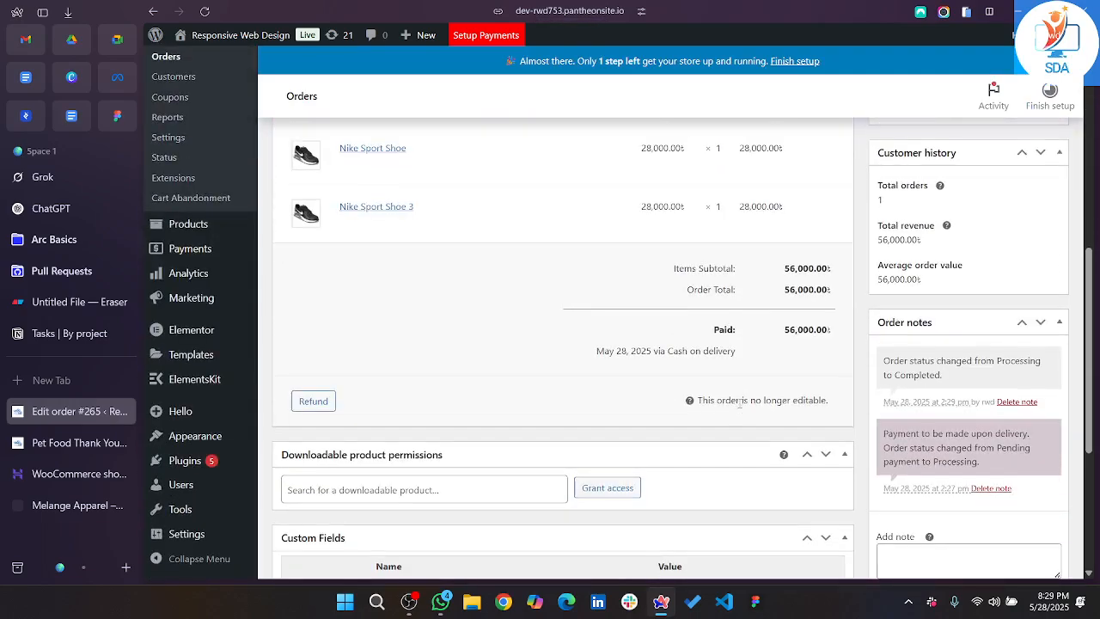
pyautogui.moveTo(670, 351); pyautogui.dragTo(769, 348)
pyautogui.click(769, 347)
pyautogui.scroll(1, 559, 349)
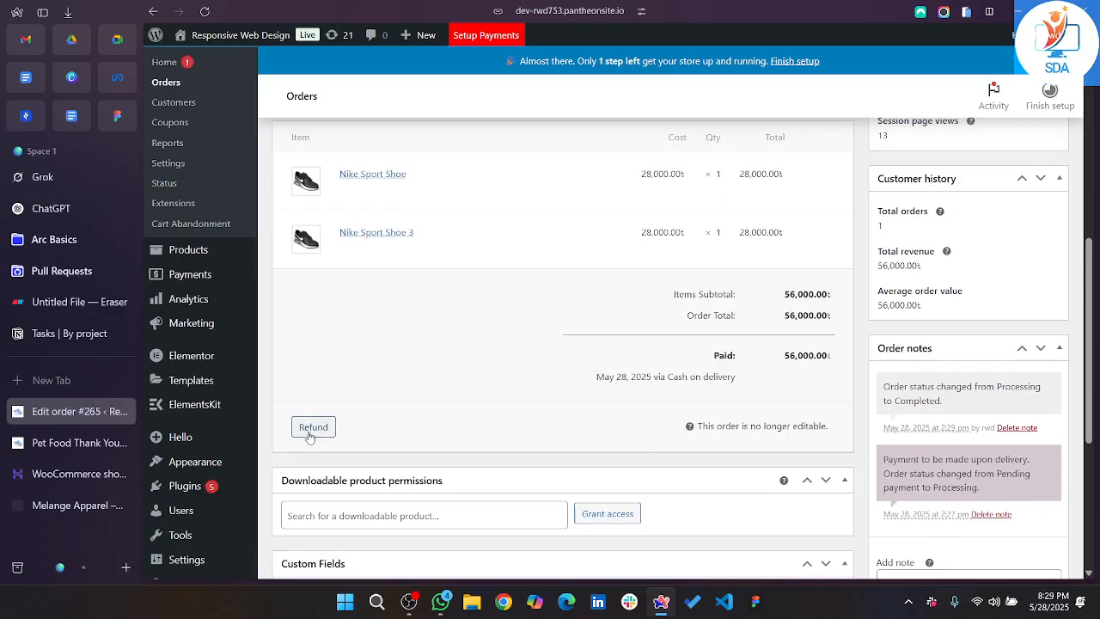
pyautogui.scroll(1, 711, 332)
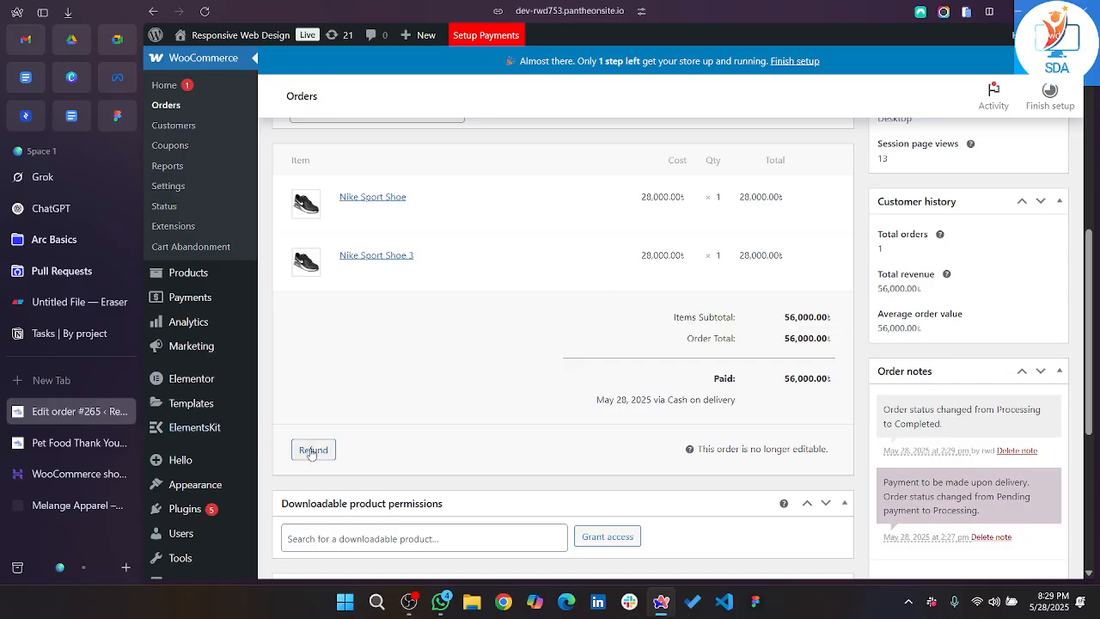
# Return to the WooCommerce orders list to check the completed order's status.
pyautogui.scroll(3, 364, 343)
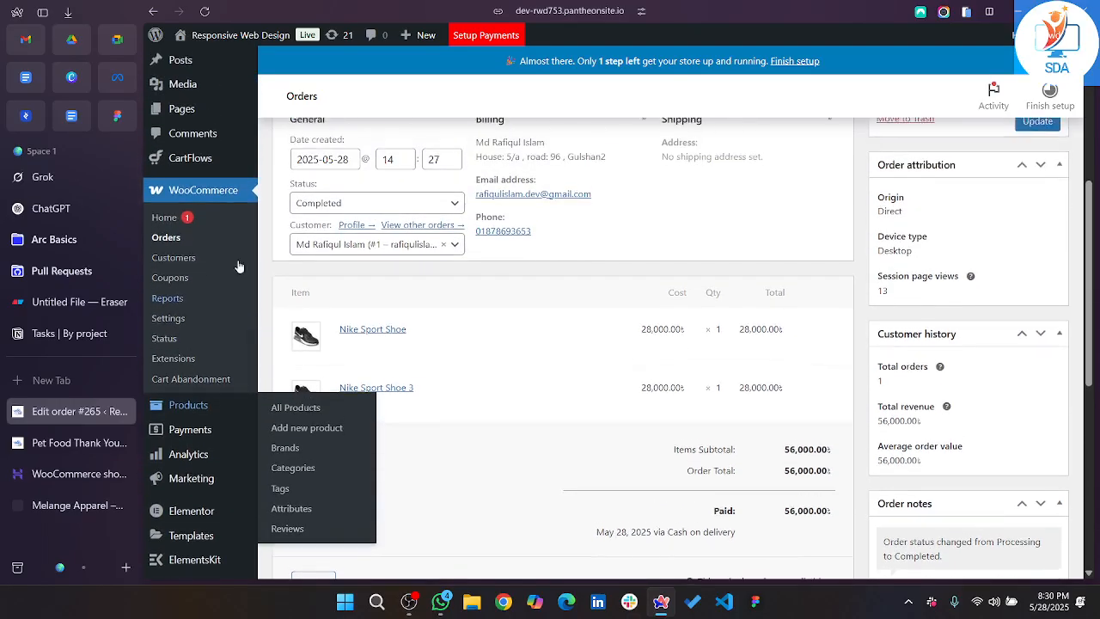
pyautogui.click(168, 247)
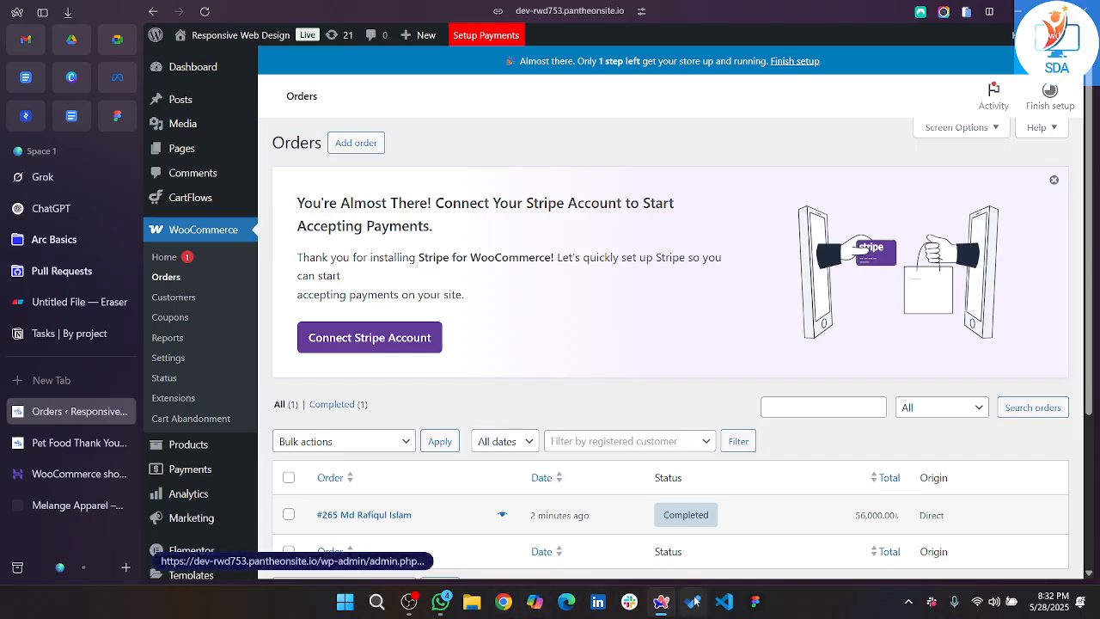
pyautogui.click(661, 605)
pyautogui.click(661, 605)
pyautogui.moveTo(6, 361)
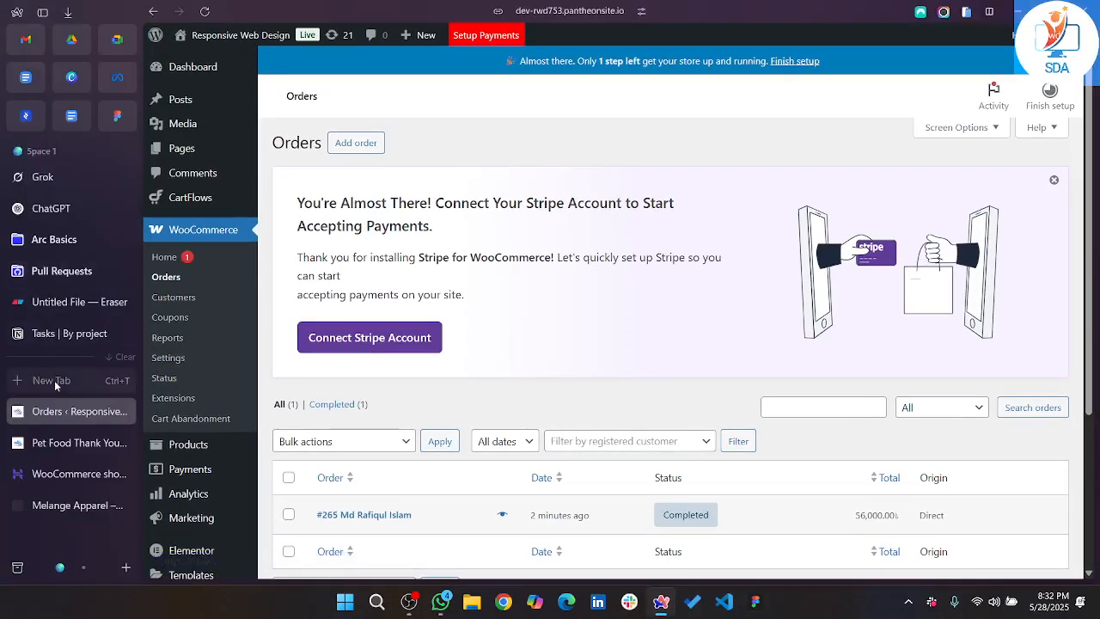
# Switch to the LinkedIn app and open the account's own profile page.
pyautogui.click(54, 380)
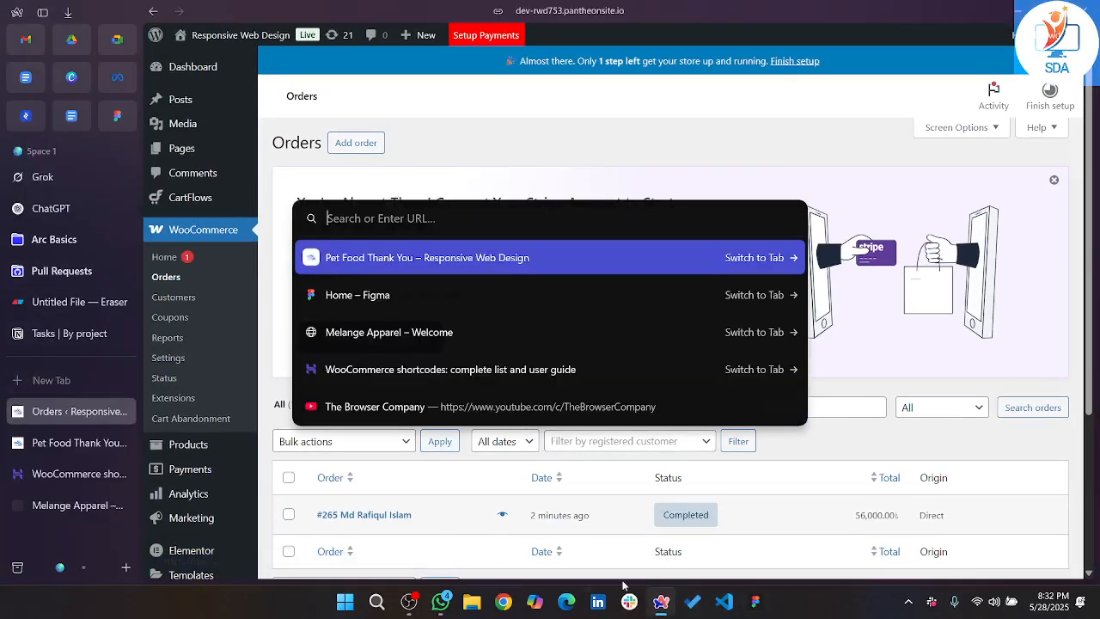
pyautogui.click(598, 601)
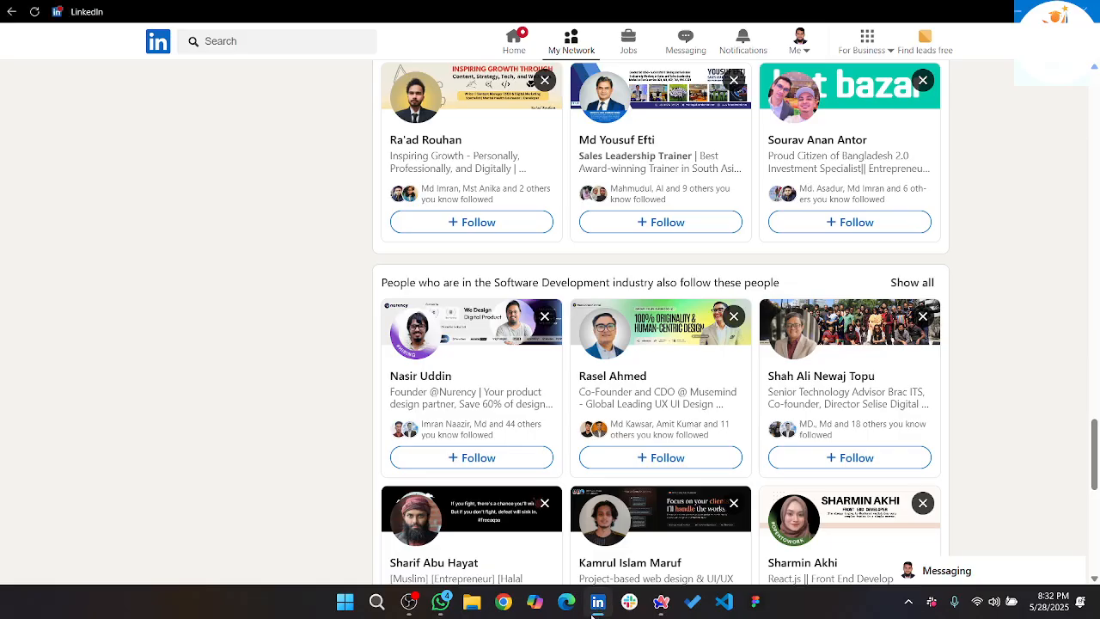
pyautogui.scroll(15, 591, 418)
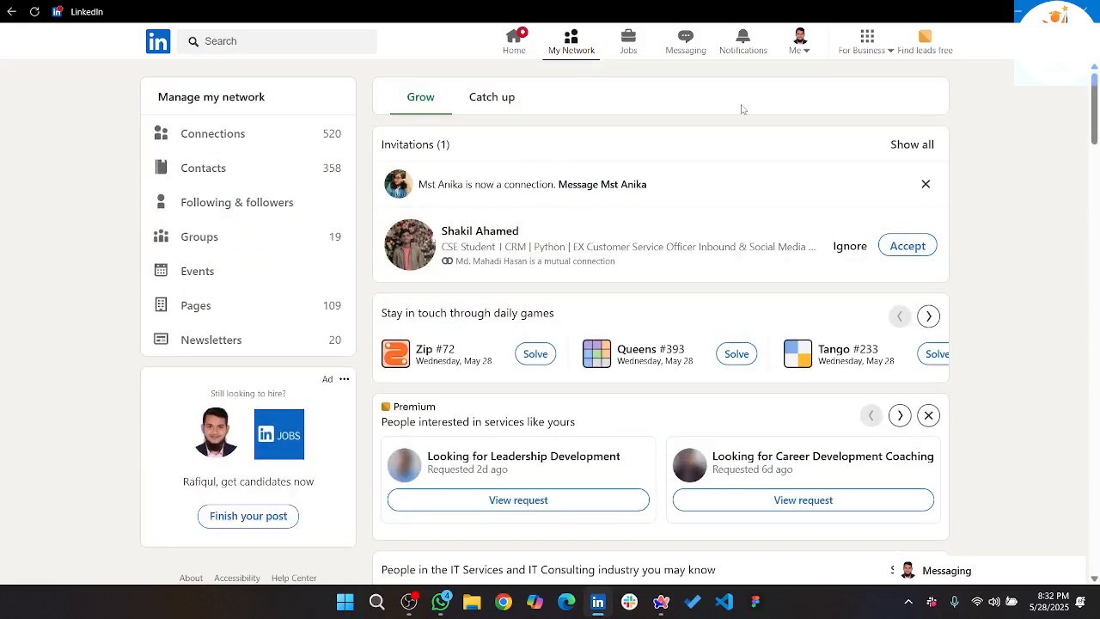
pyautogui.click(811, 43)
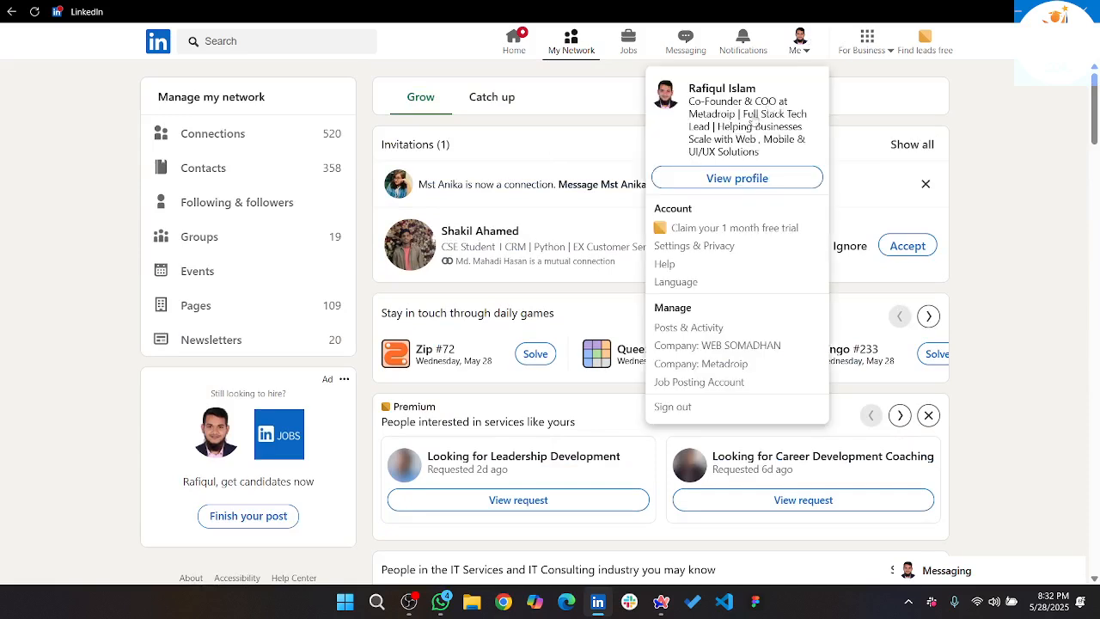
pyautogui.click(726, 176)
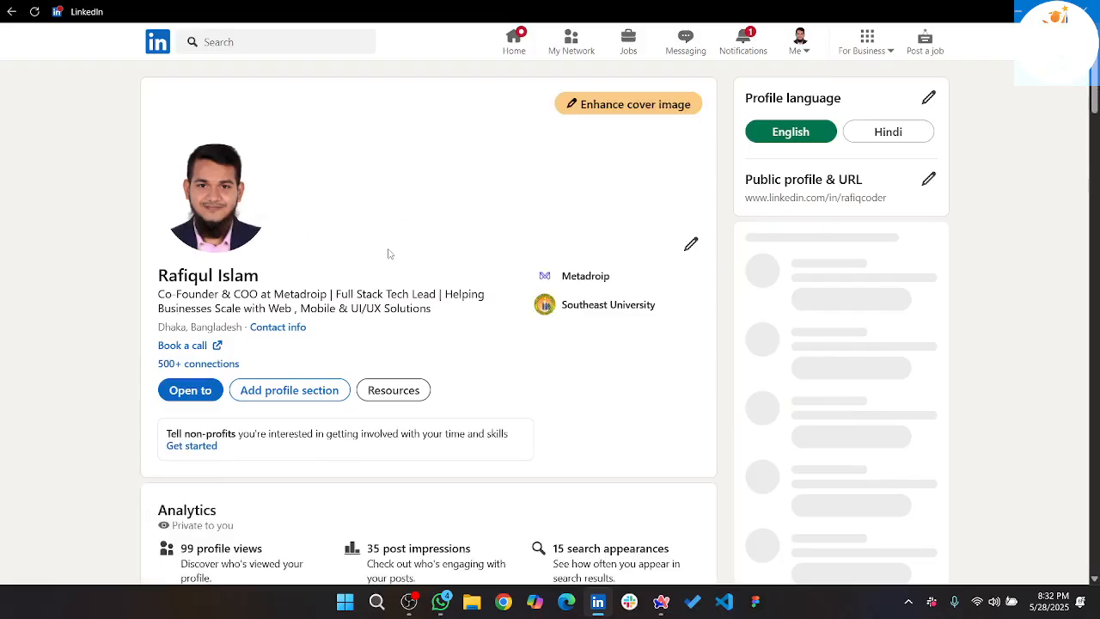
# Examine the profile's cover image, headline, analytics, About and Services sections.
pyautogui.scroll(-2, 387, 251)
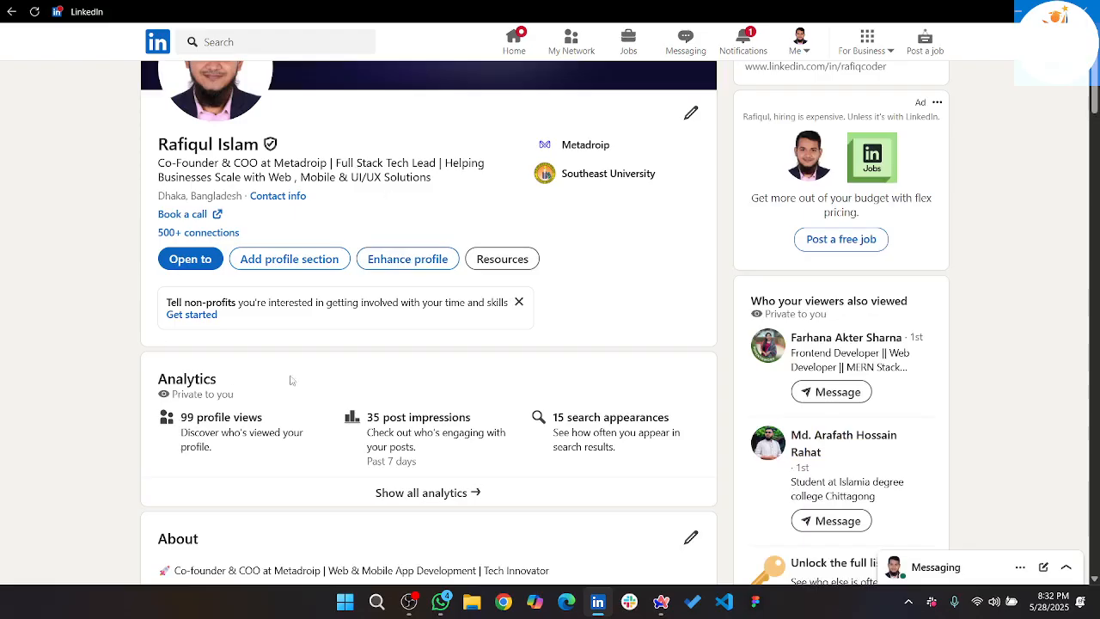
pyautogui.scroll(2, 458, 215)
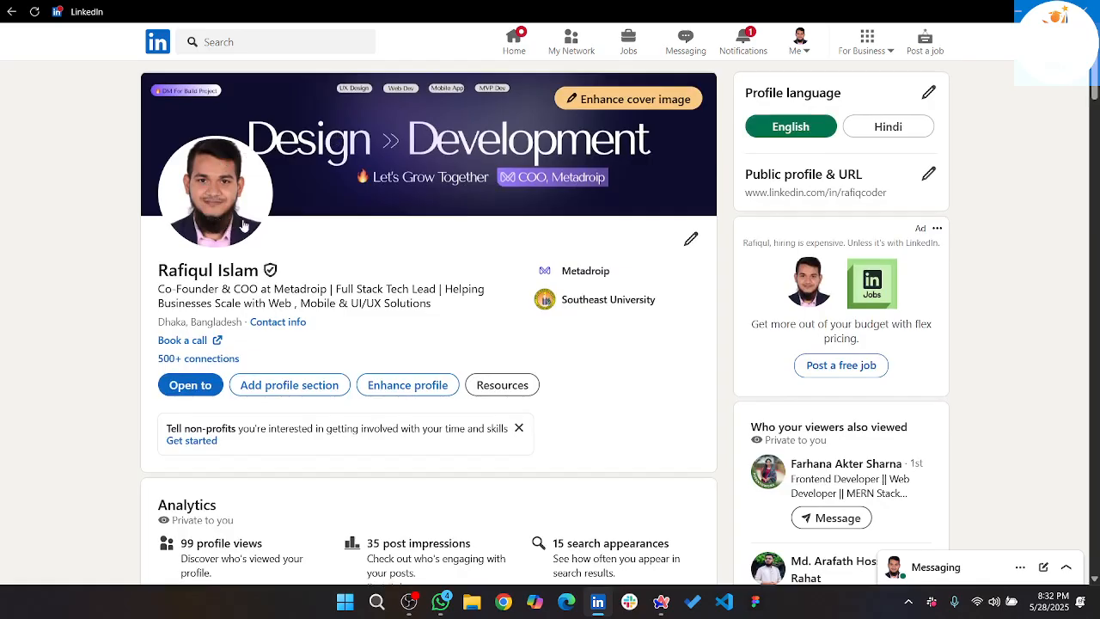
pyautogui.scroll(-1, 364, 248)
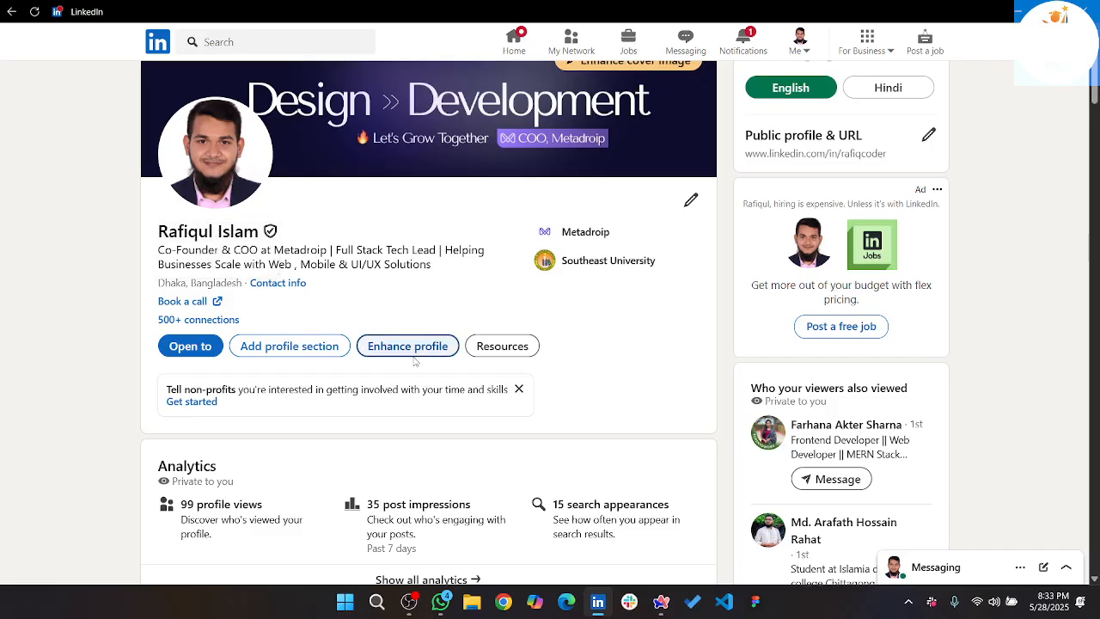
pyautogui.scroll(-3, 258, 249)
pyautogui.scroll(-6, 286, 255)
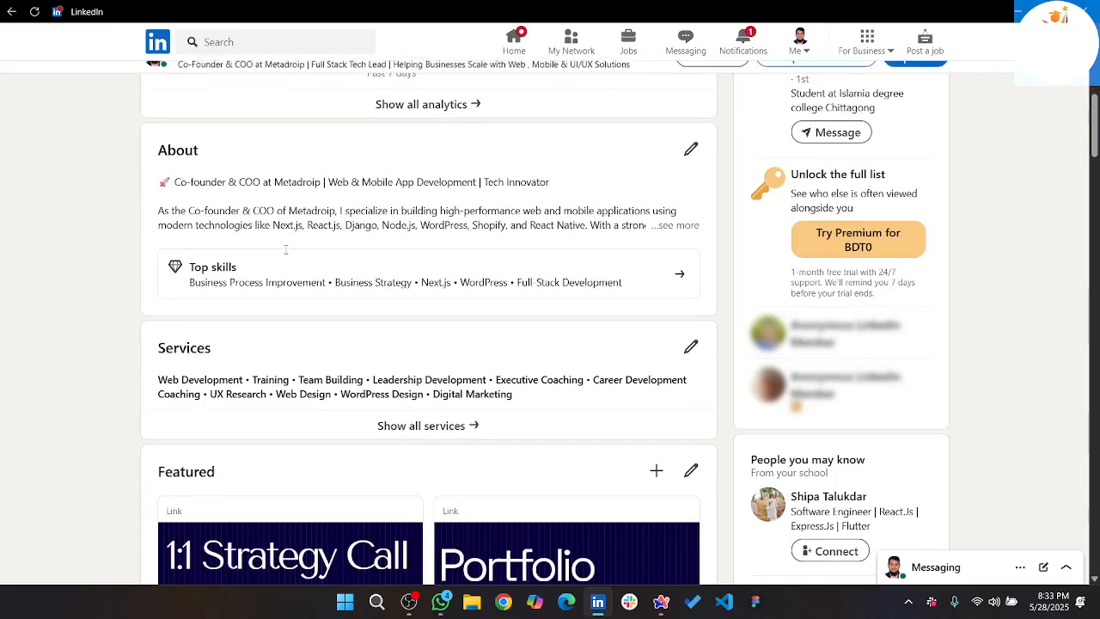
pyautogui.scroll(3, 191, 162)
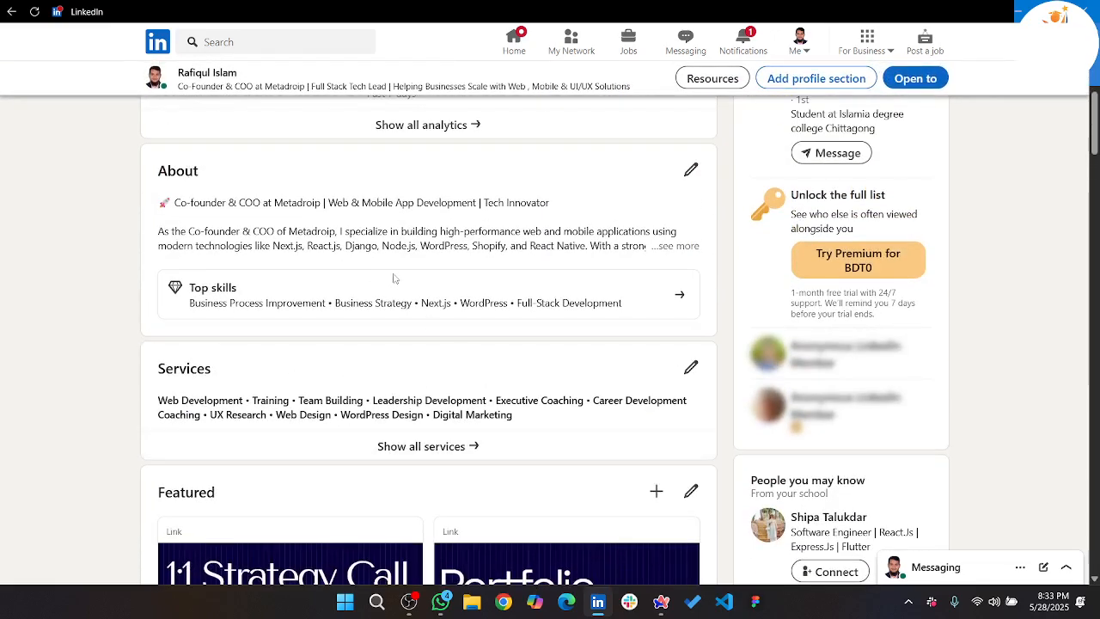
# View the featured "Book a Free Strategy Call" link on the profile and close its preview.
pyautogui.scroll(-4, 391, 277)
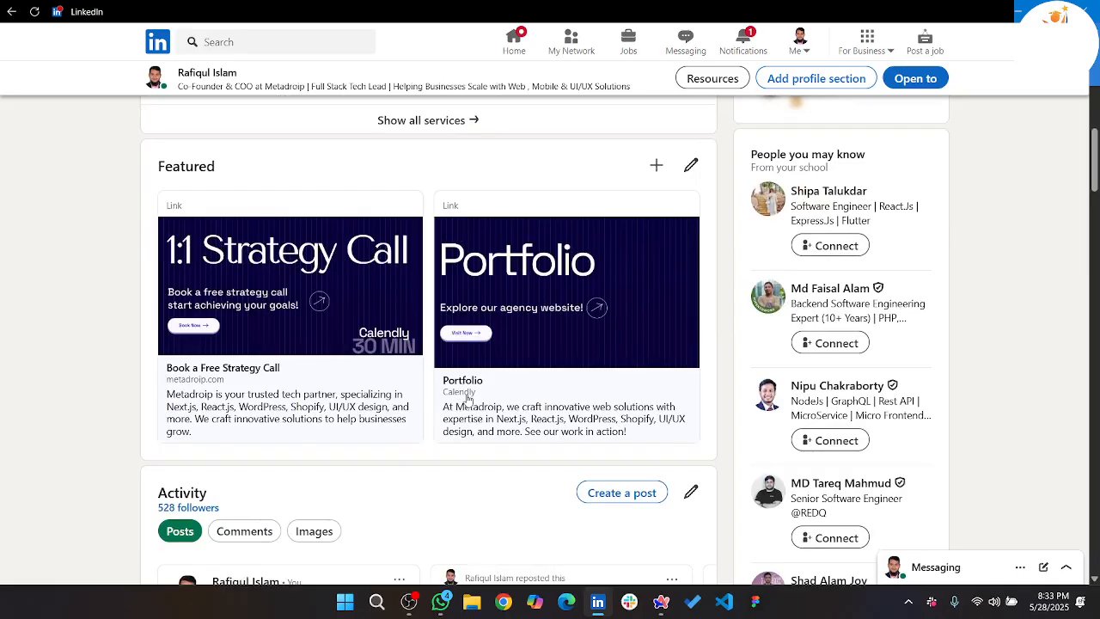
pyautogui.click(207, 371)
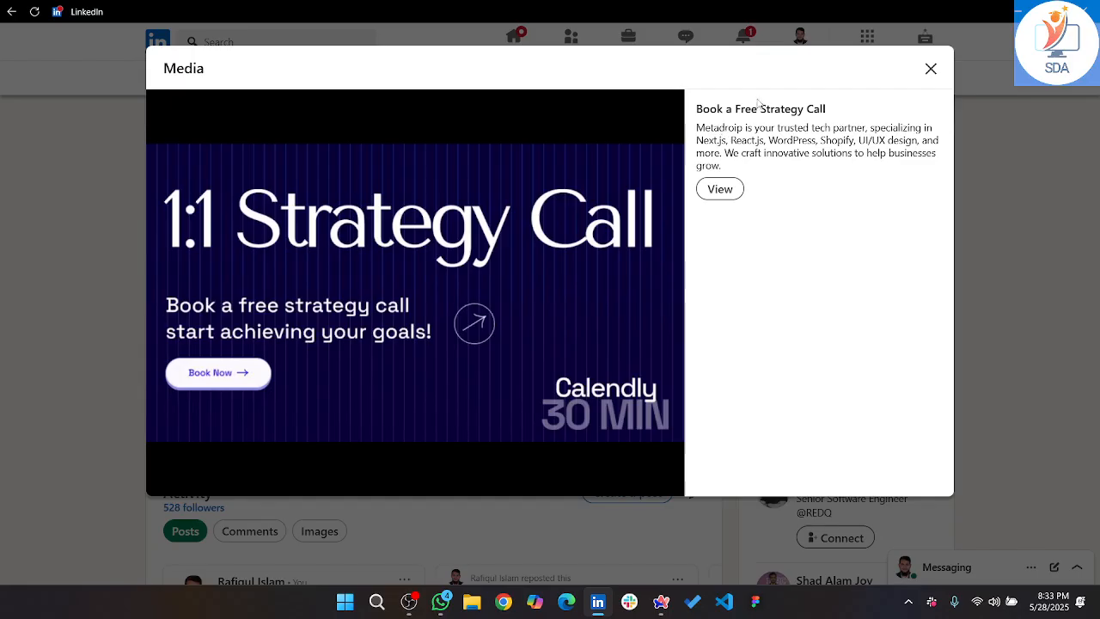
pyautogui.click(929, 68)
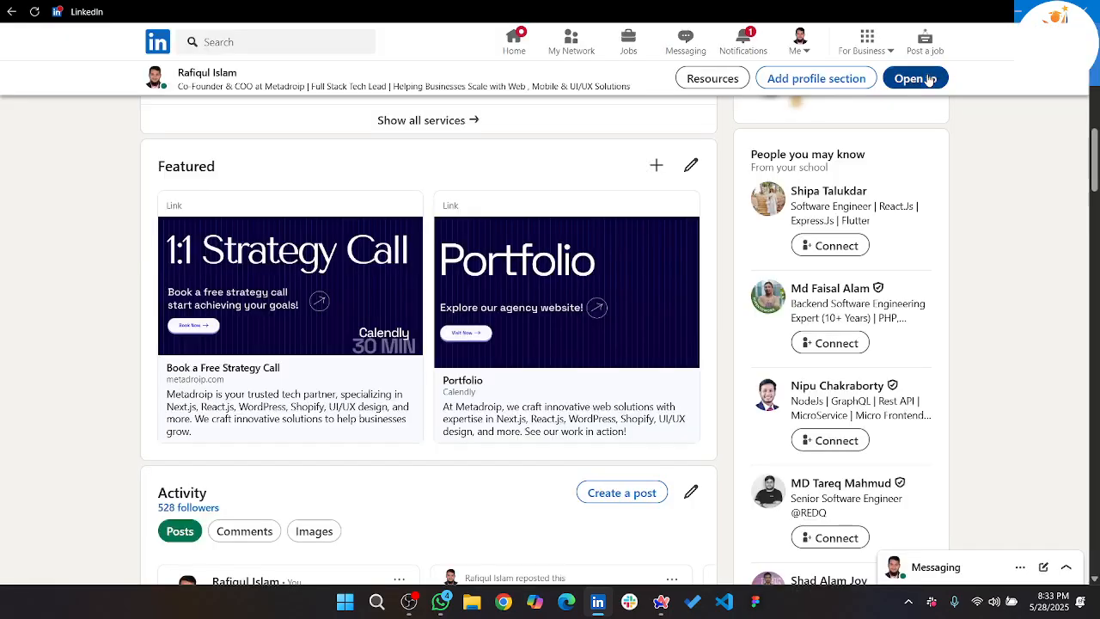
# Examine the recent posts in the profile's Activity section.
pyautogui.scroll(-3, 334, 444)
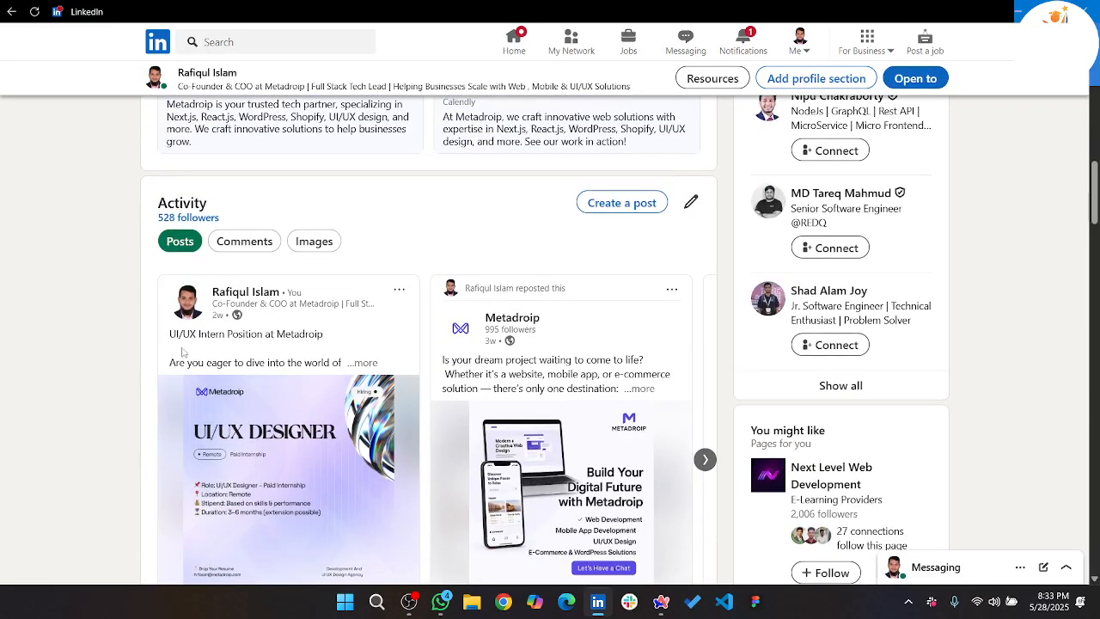
pyautogui.scroll(-2, 344, 344)
pyautogui.scroll(1, 465, 323)
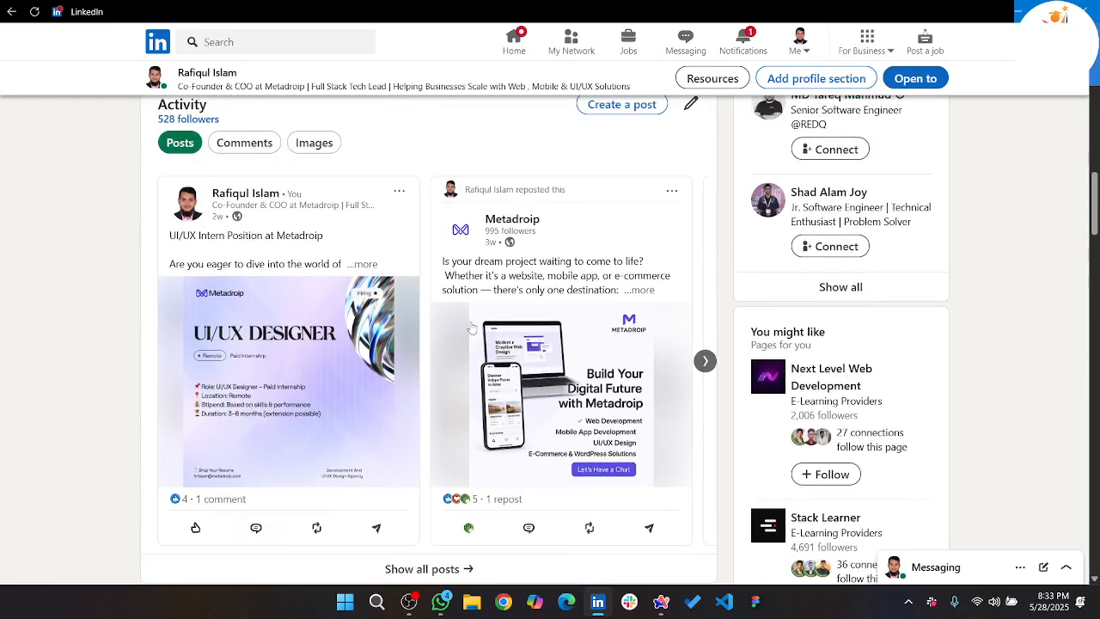
pyautogui.scroll(1, 361, 269)
pyautogui.scroll(-1, 264, 361)
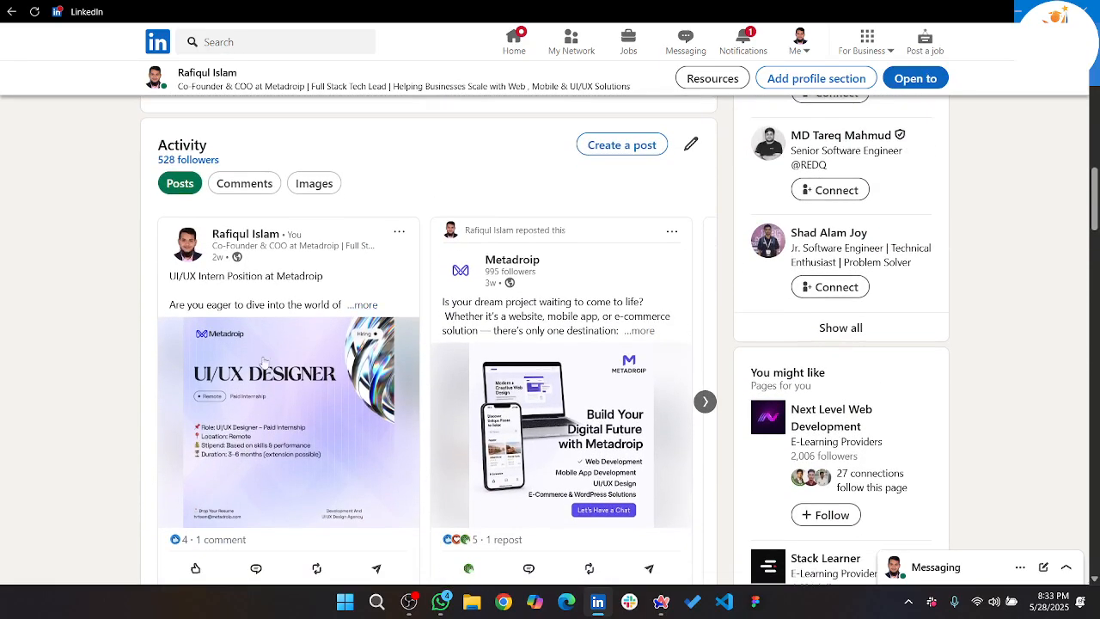
# Examine the profile's Experience and Education sections, and return to the profile header.
pyautogui.scroll(-7, 510, 326)
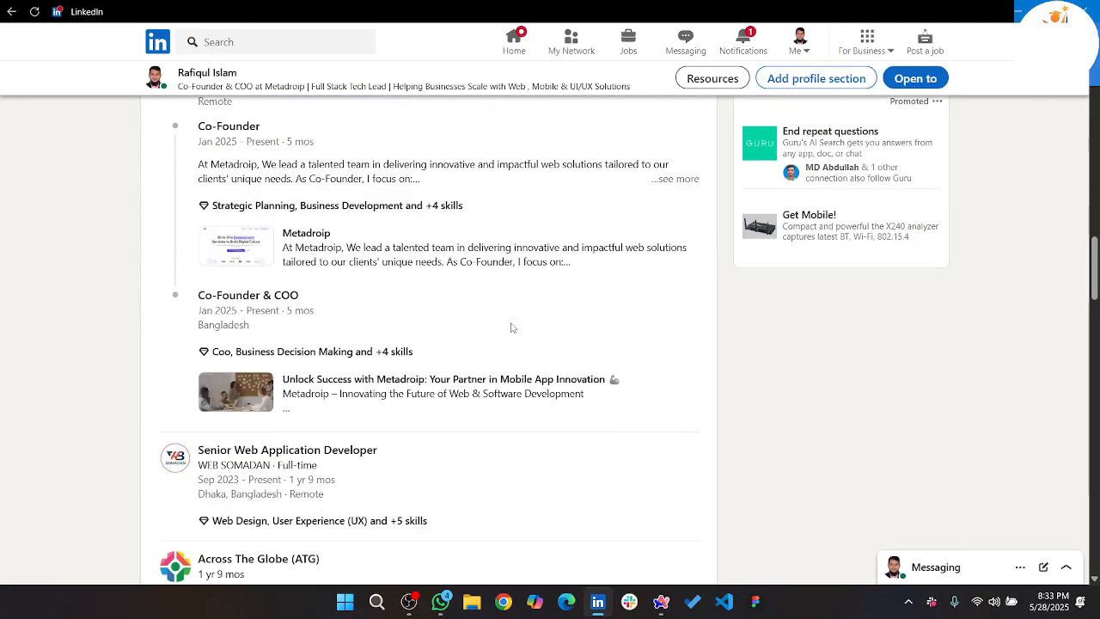
pyautogui.scroll(2, 483, 232)
pyautogui.scroll(-4, 321, 336)
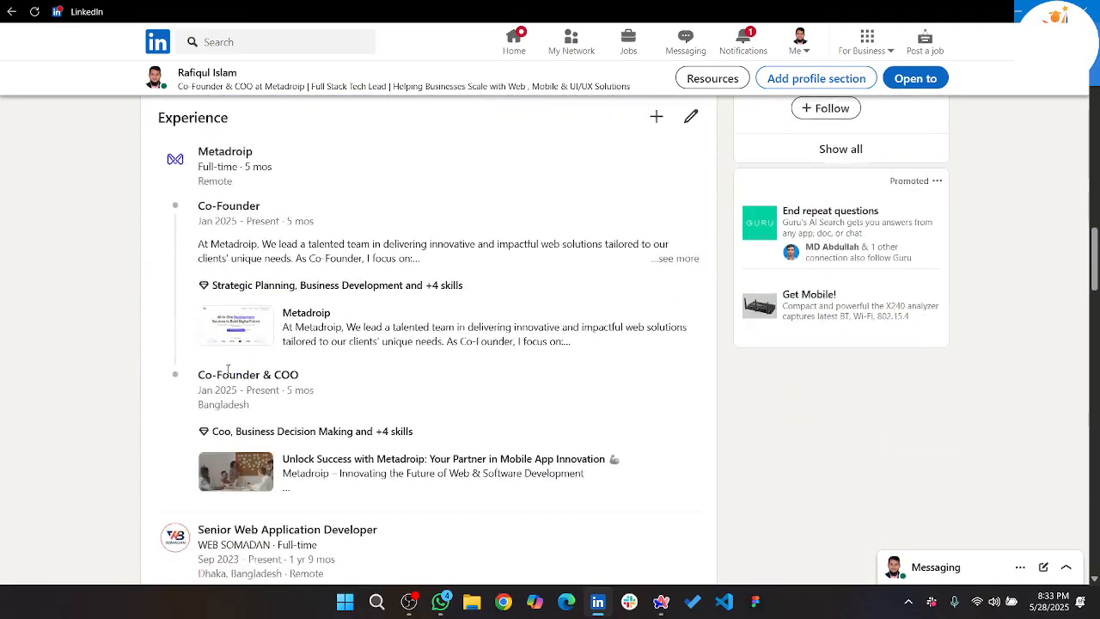
pyautogui.scroll(-1, 321, 335)
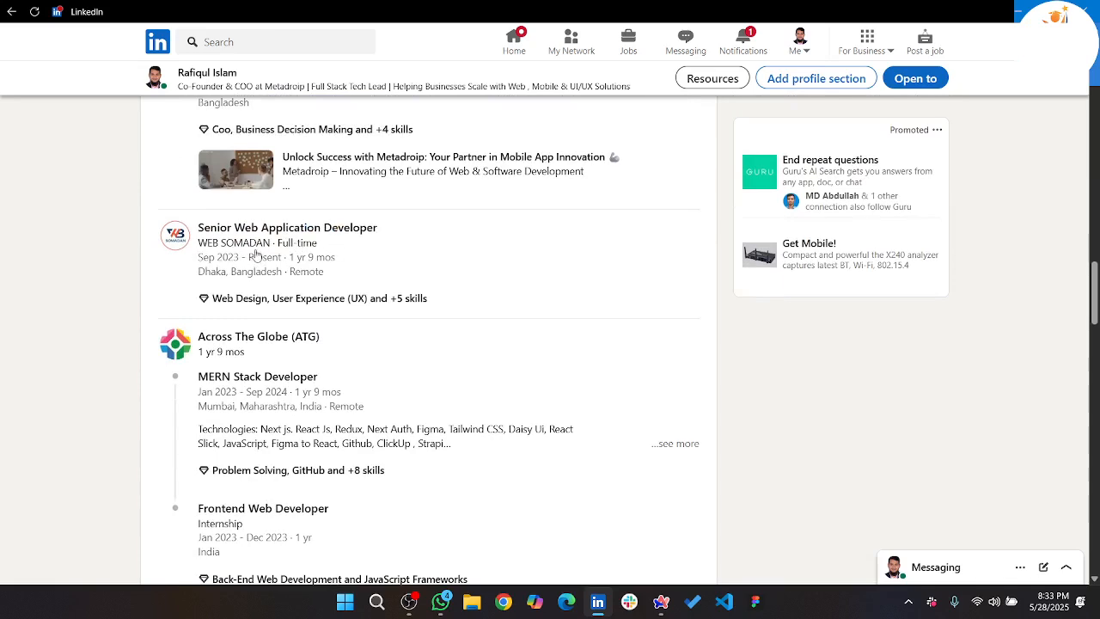
pyautogui.scroll(-1, 253, 258)
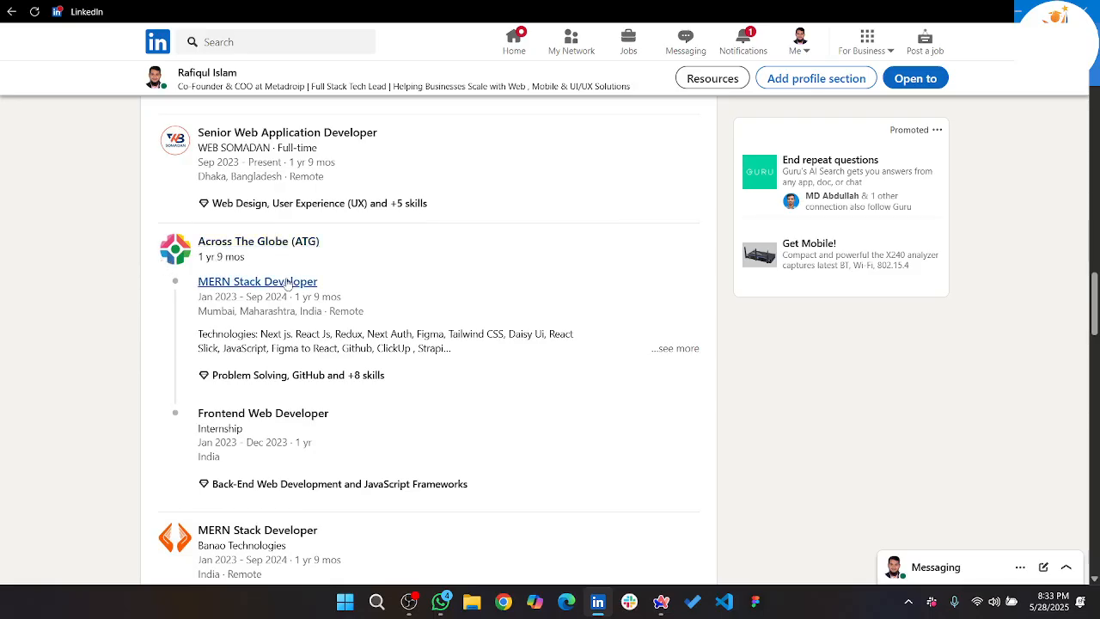
pyautogui.scroll(-3, 244, 277)
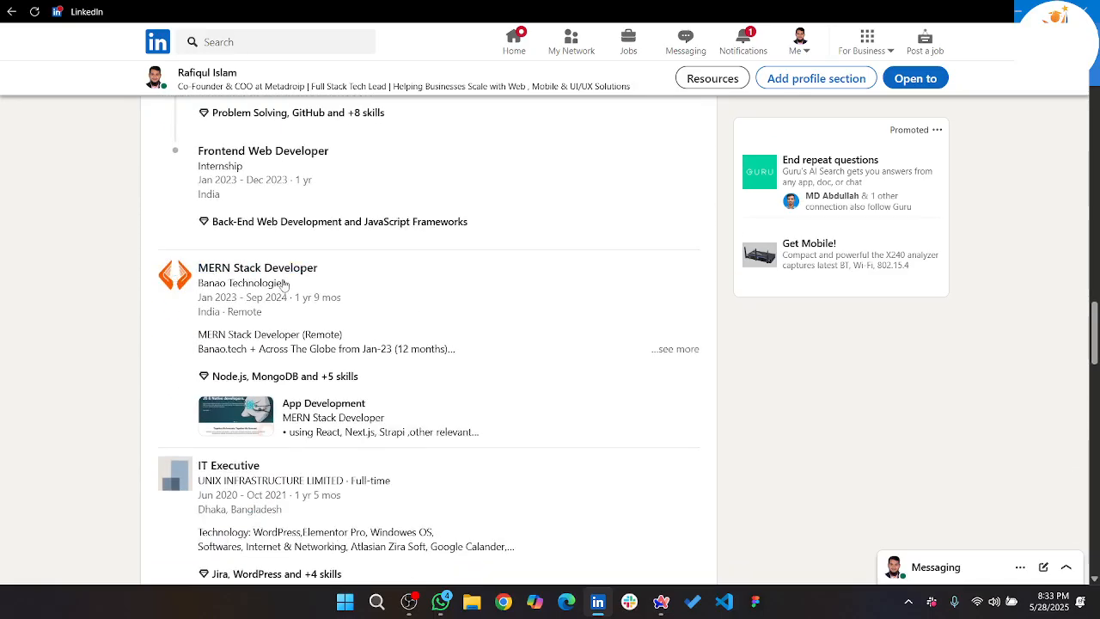
pyautogui.scroll(-3, 281, 286)
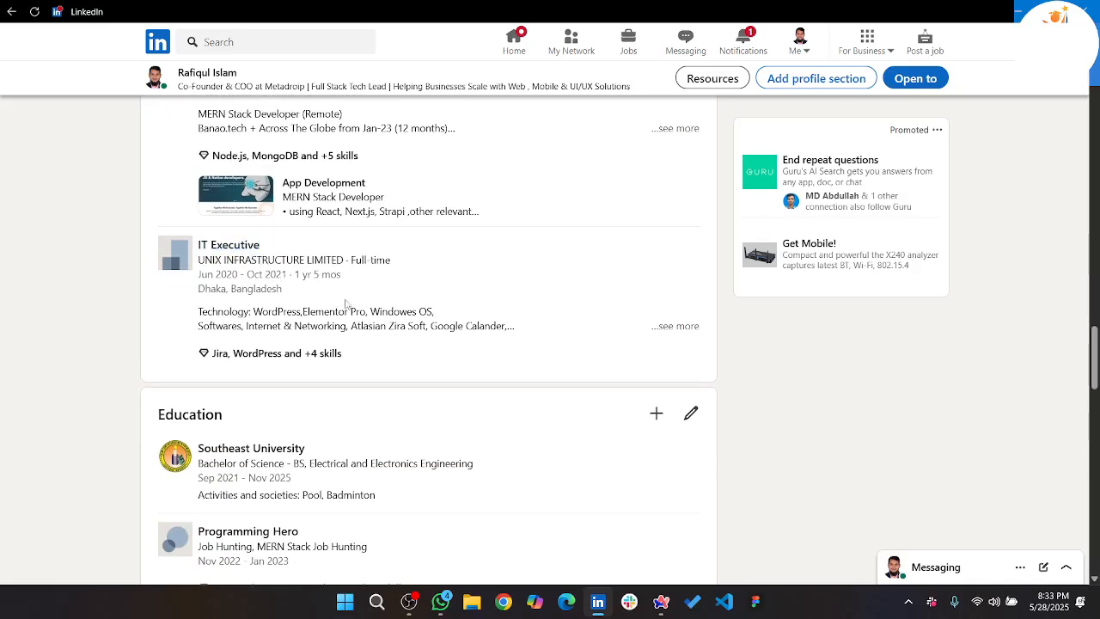
pyautogui.scroll(-3, 333, 392)
pyautogui.scroll(20, 333, 393)
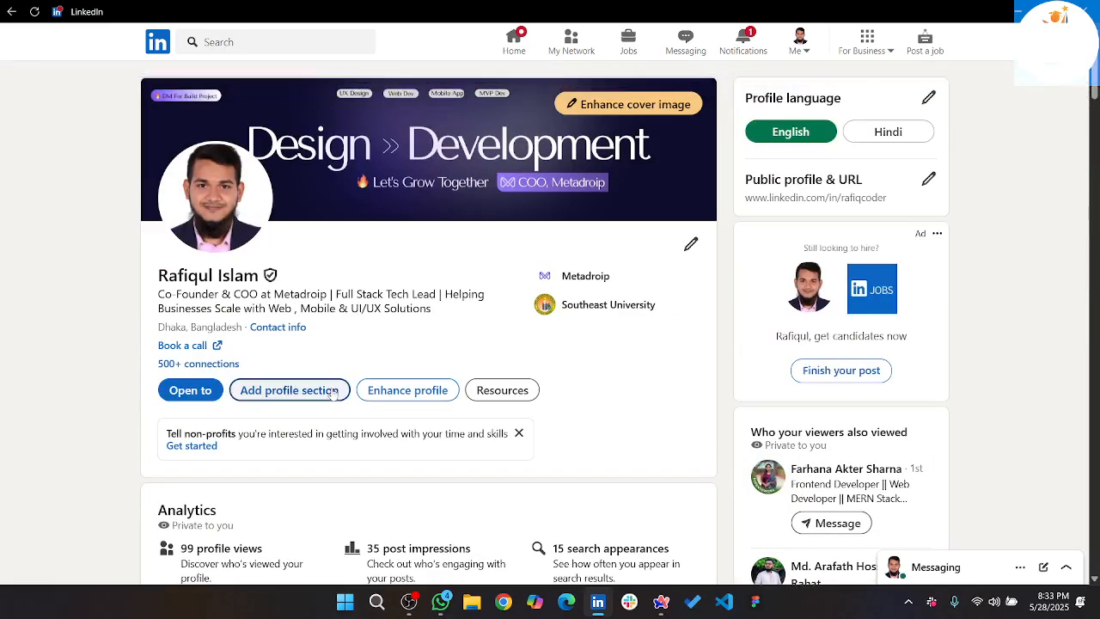
pyautogui.scroll(-2, 334, 393)
pyautogui.scroll(2, 333, 393)
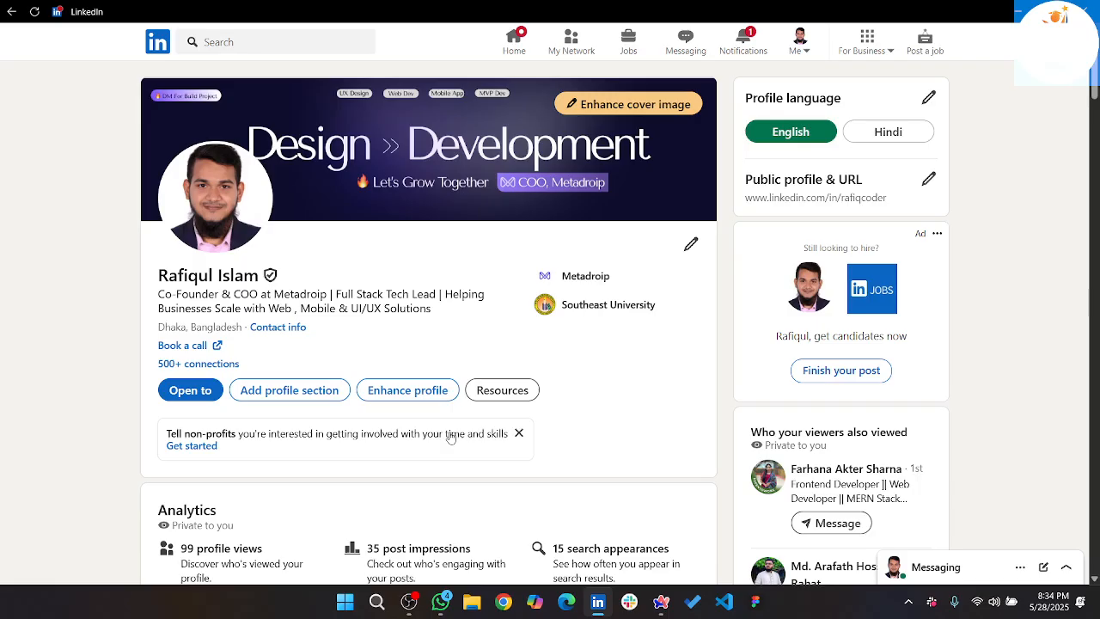
# Accept the pending connection invitation in My Network.
pyautogui.click(576, 44)
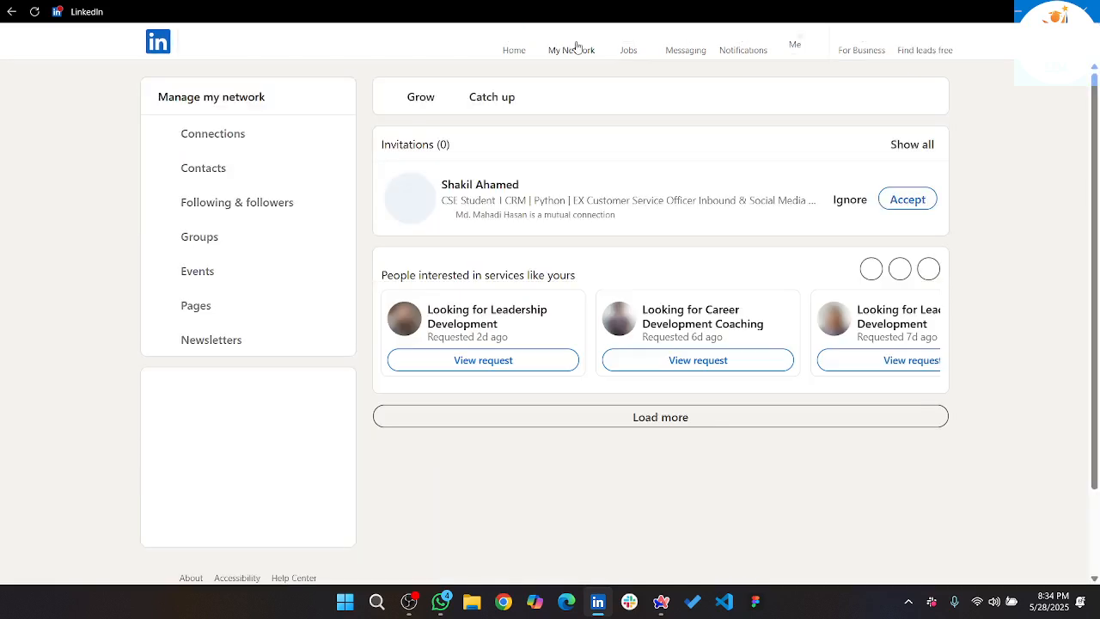
pyautogui.click(898, 208)
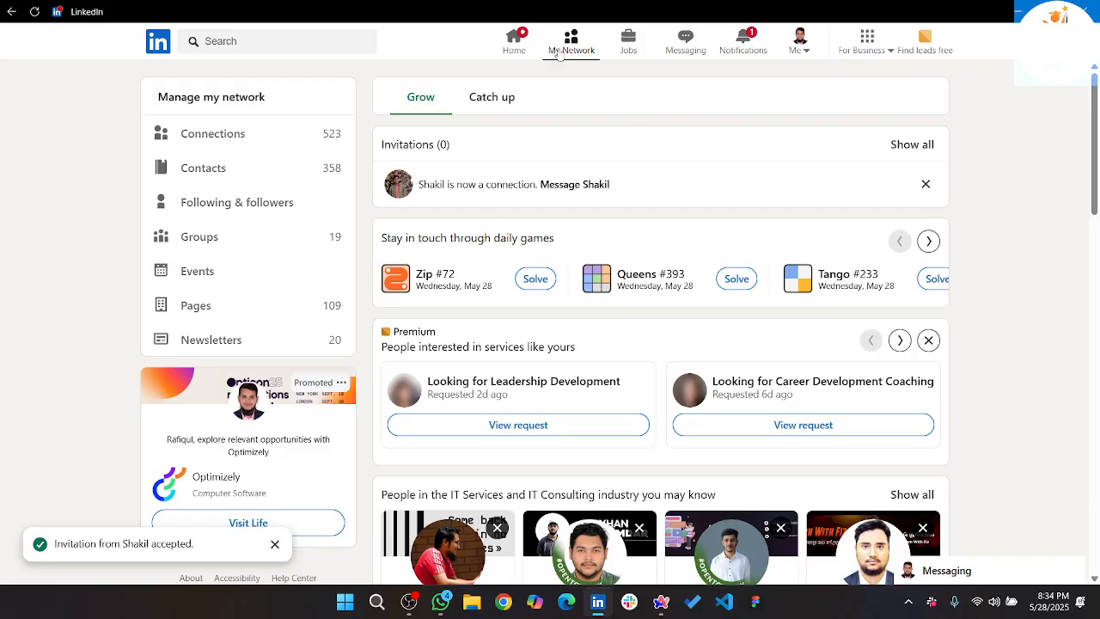
# Open LinkedIn's Jobs page and examine the top picks, suggested searches and recommended developer positions.
pyautogui.click(636, 50)
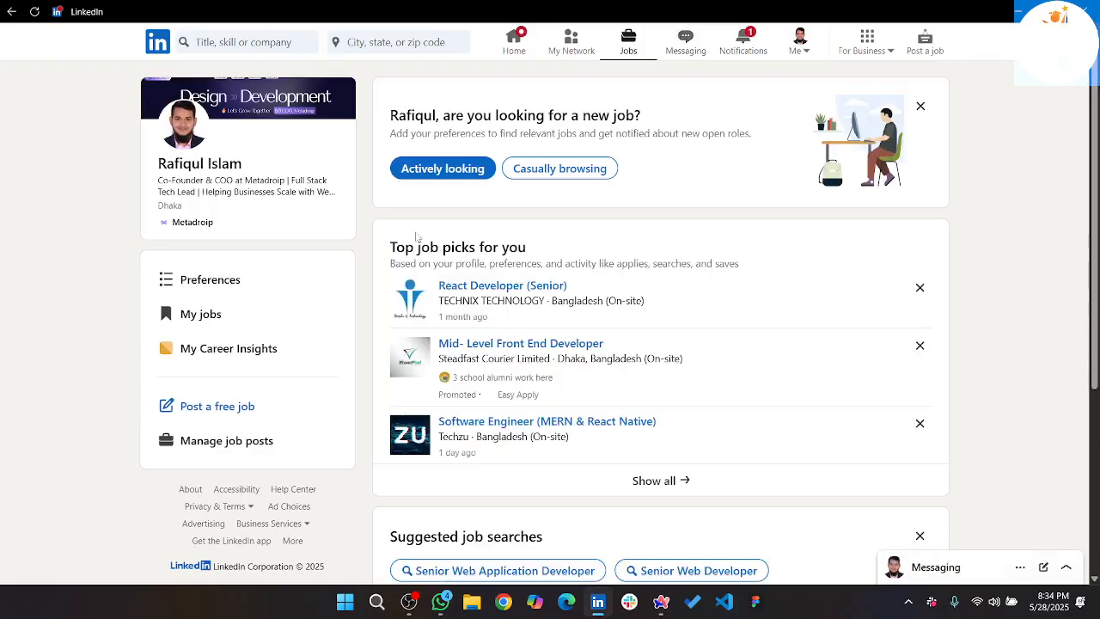
pyautogui.scroll(-1, 559, 299)
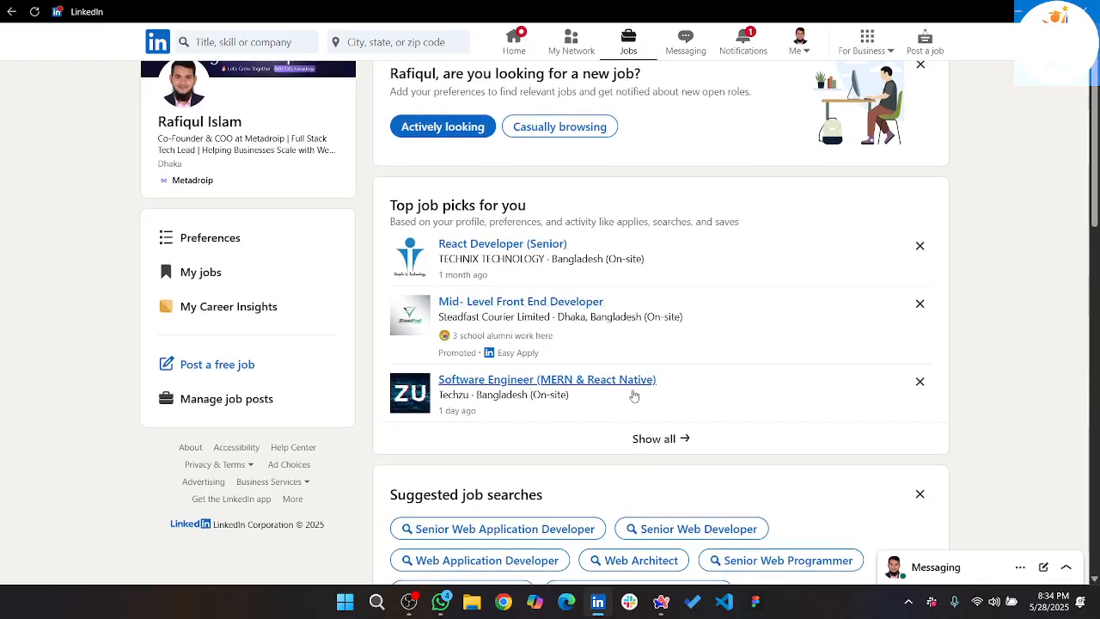
pyautogui.scroll(-2, 633, 396)
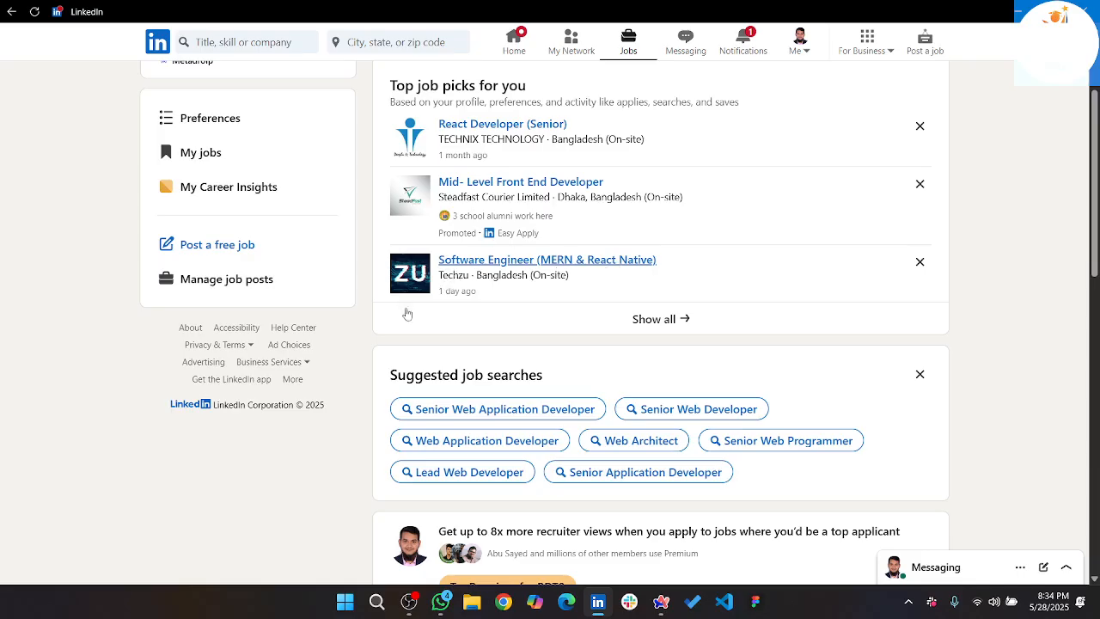
pyautogui.scroll(-8, 454, 339)
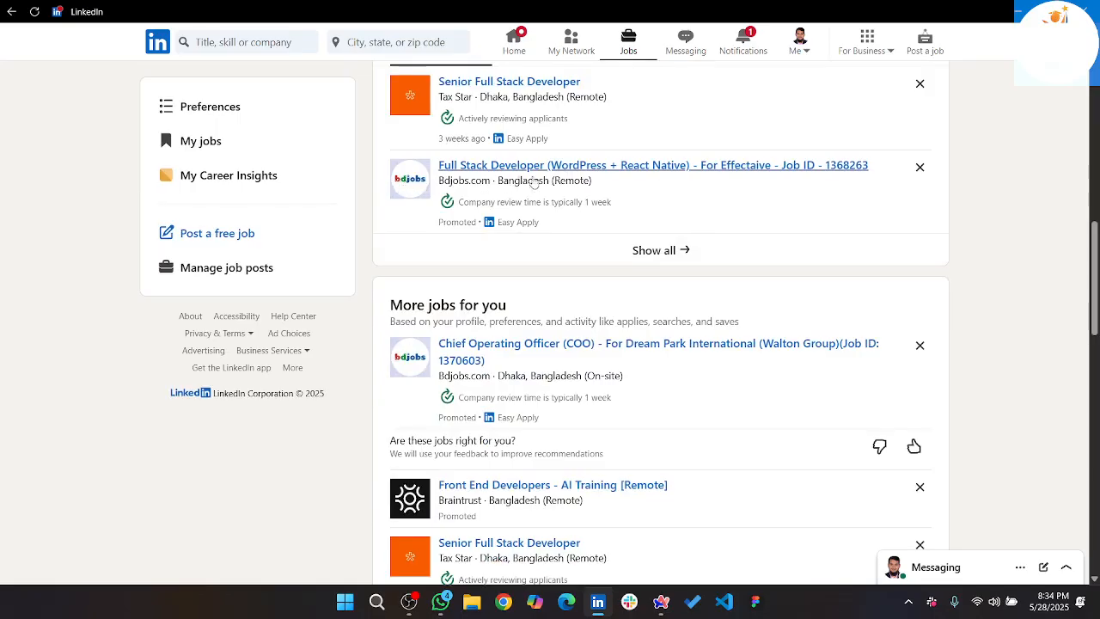
pyautogui.scroll(-3, 481, 395)
pyautogui.scroll(-1, 479, 395)
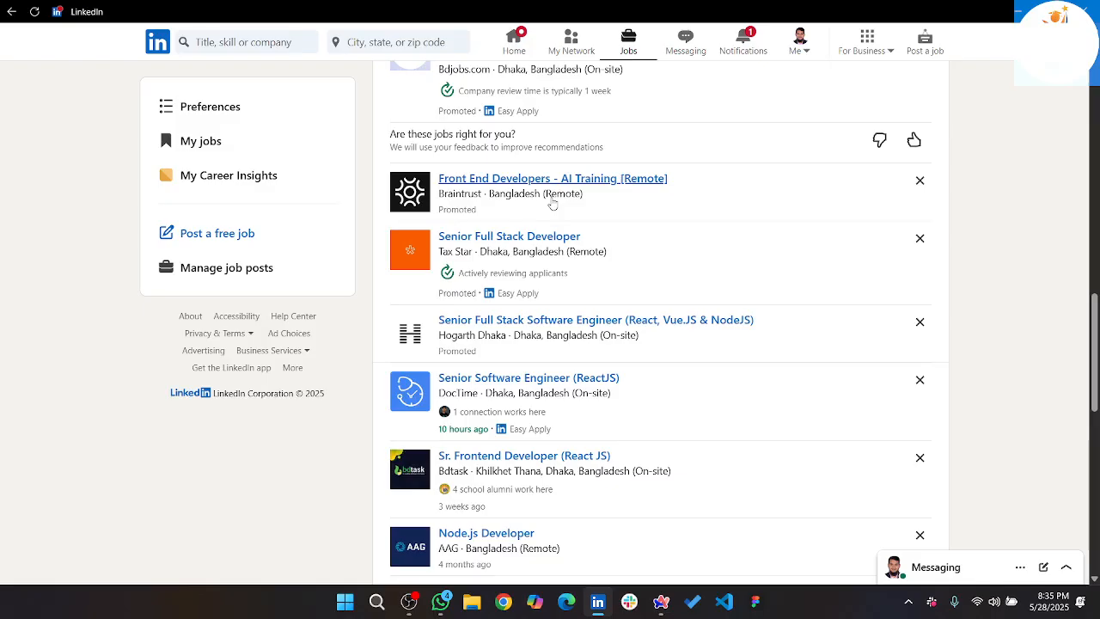
pyautogui.scroll(-2, 599, 341)
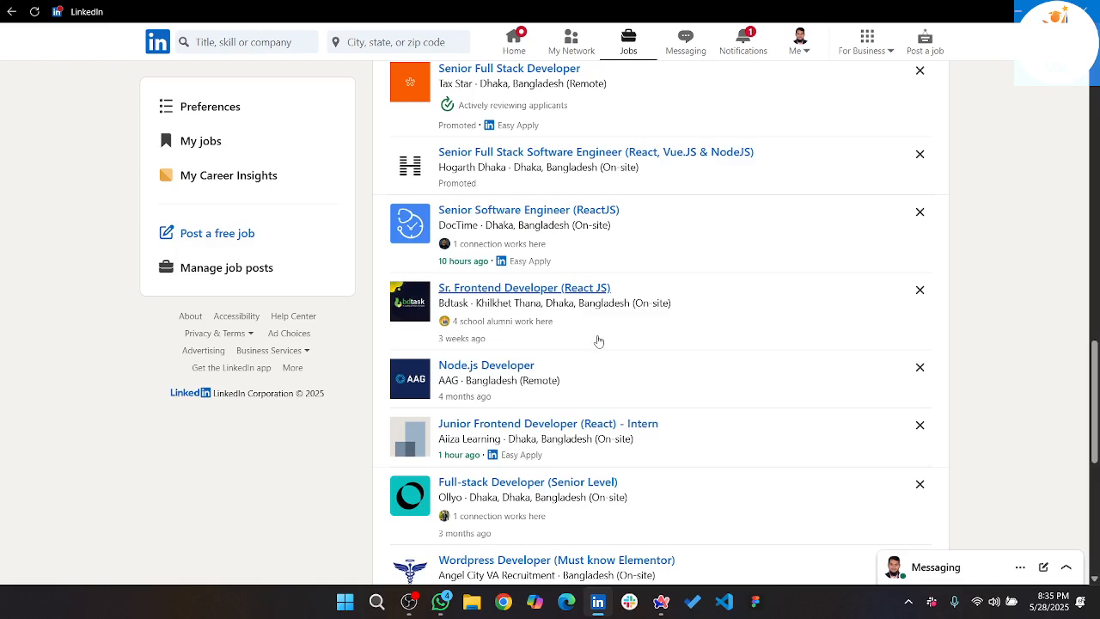
pyautogui.click(410, 604)
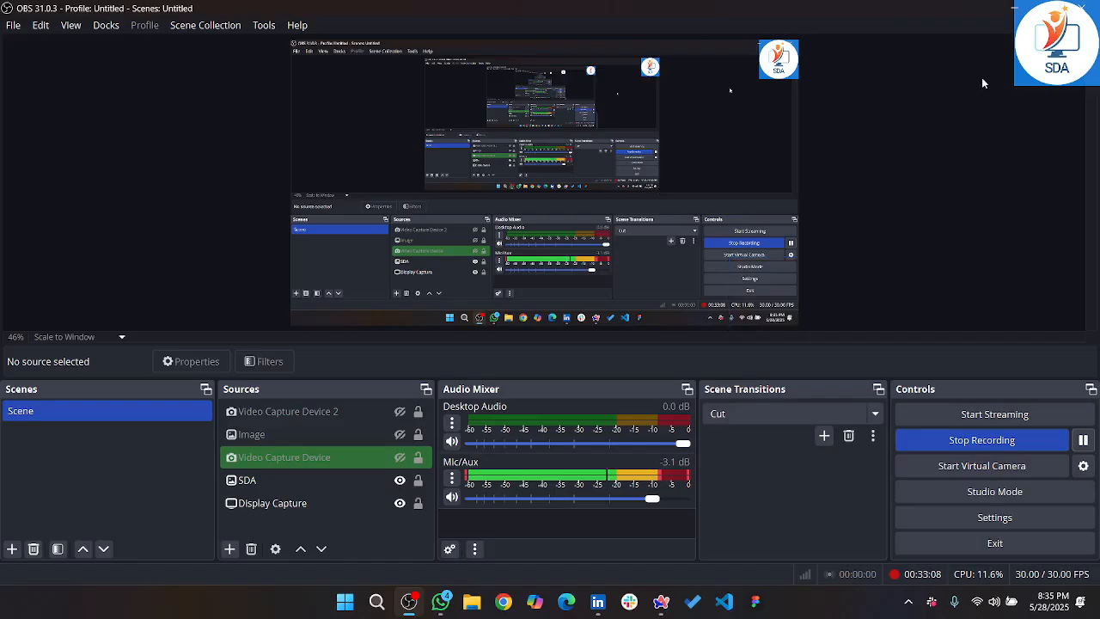
pyautogui.click(1014, 7)
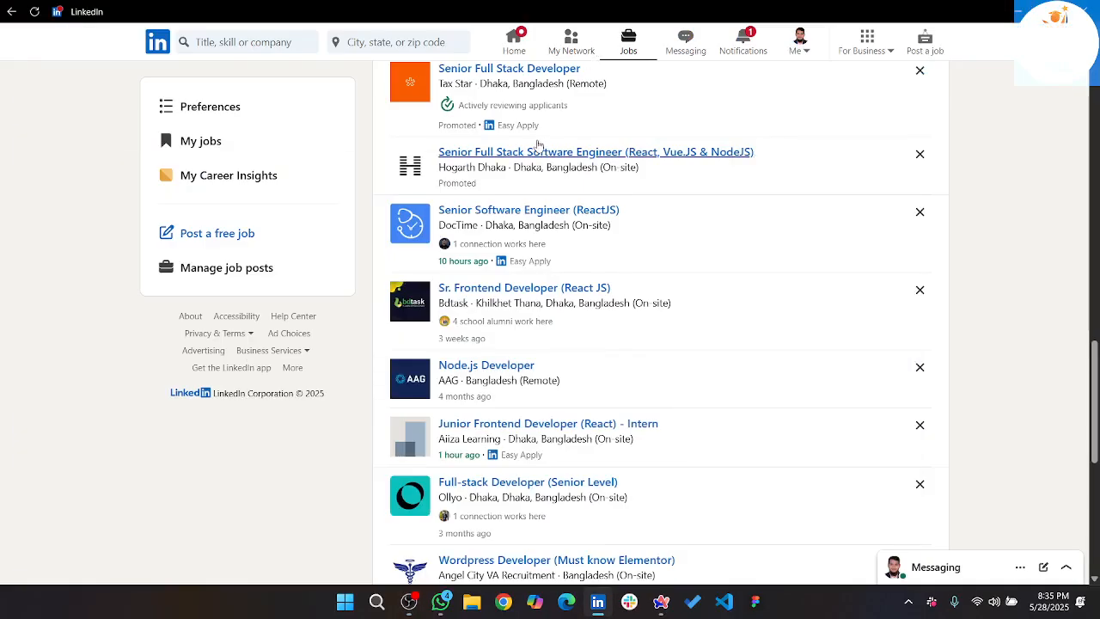
# Open your own LinkedIn profile from the Jobs page and copy its public profile URL.
pyautogui.click(803, 56)
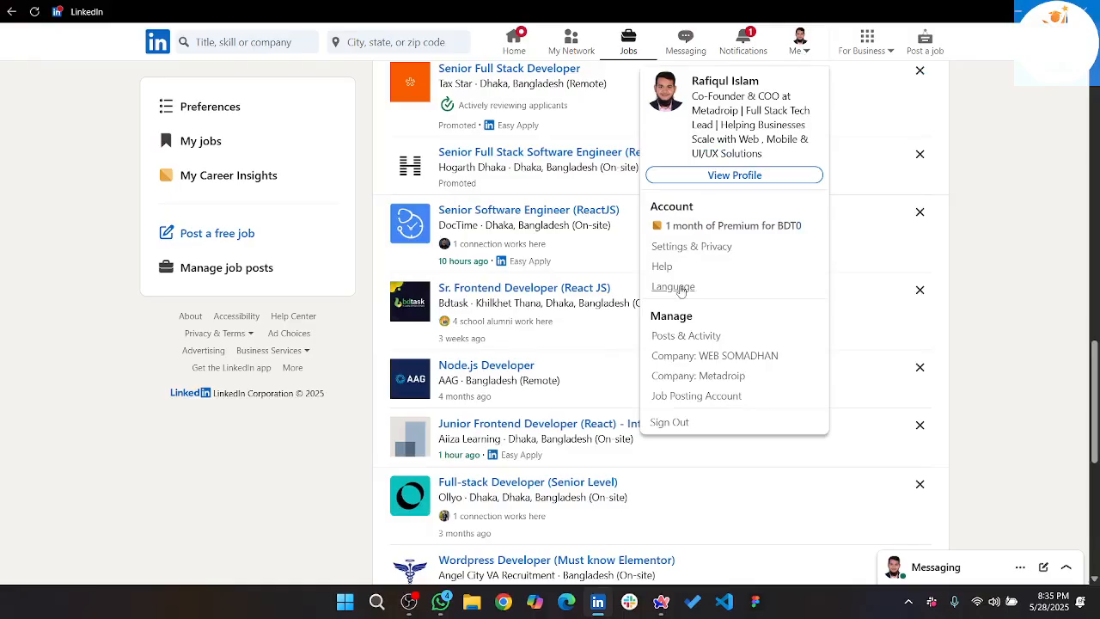
pyautogui.click(744, 177)
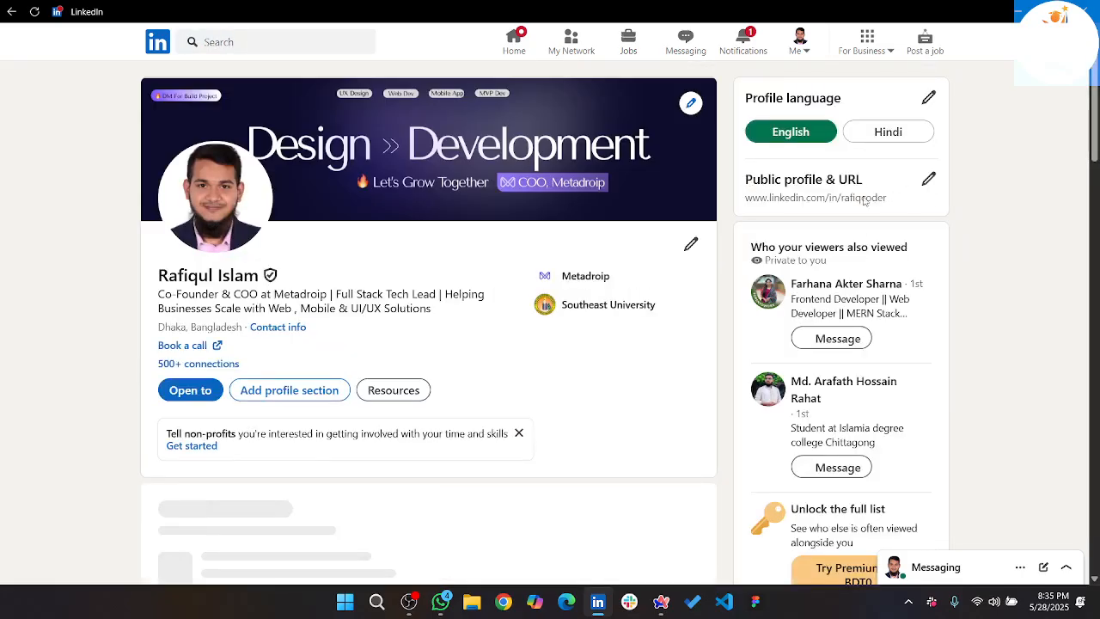
pyautogui.moveTo(887, 200)
pyautogui.mouseDown()
pyautogui.moveTo(757, 198)
pyautogui.moveTo(891, 209)
pyautogui.mouseUp()
pyautogui.hotkey('ctrl', 'c')
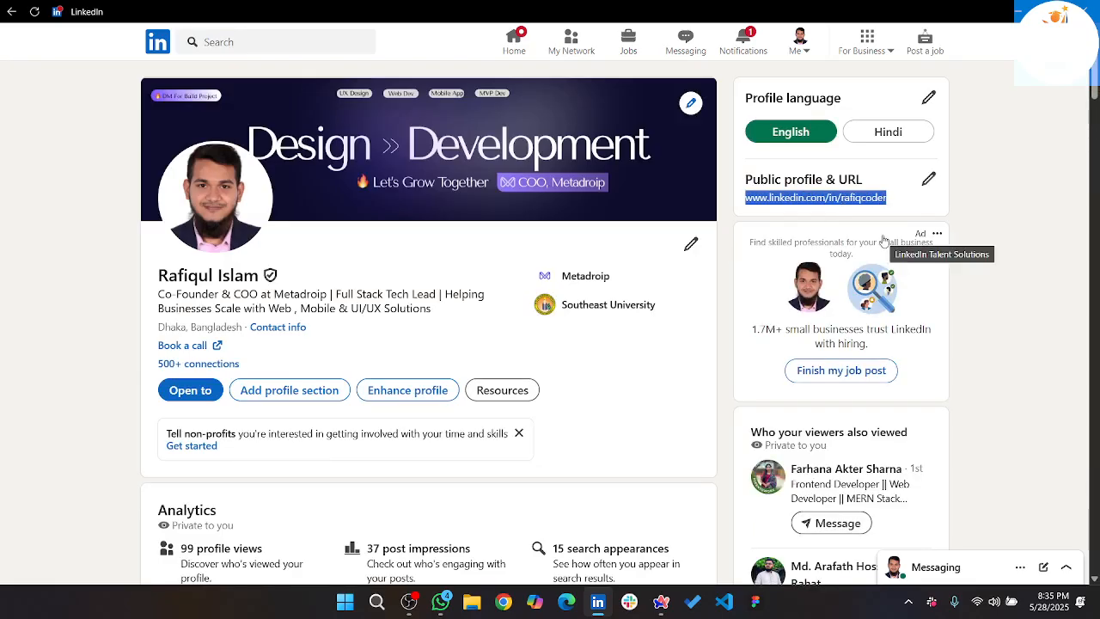
# Switch to WhatsApp and send the copied LinkedIn profile link to the Ctg-753 group chat.
pyautogui.scroll(-5, 628, 405)
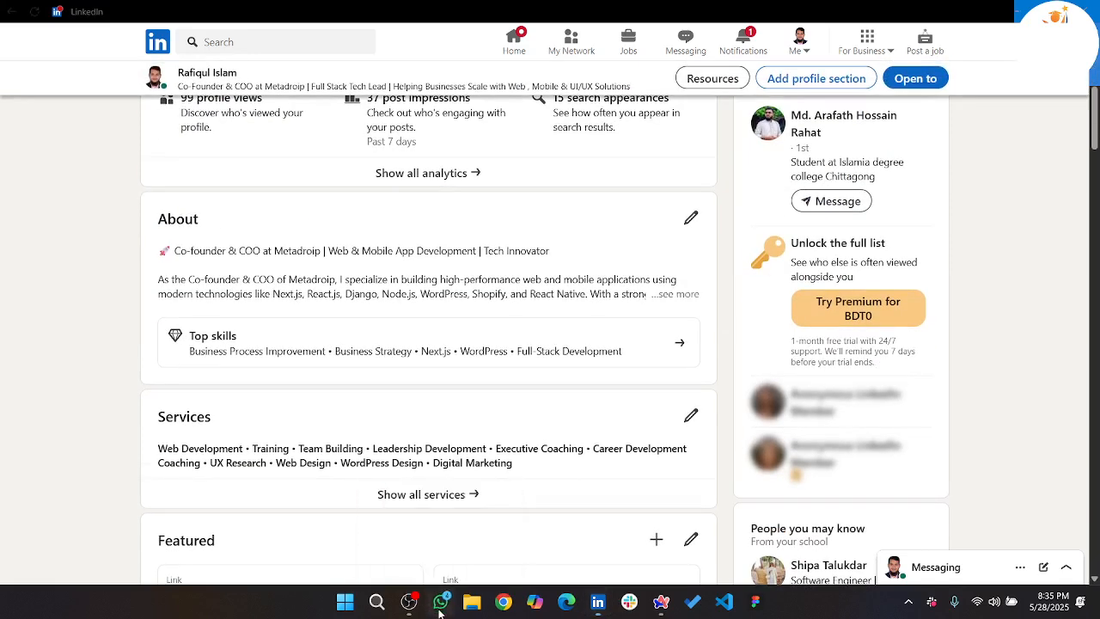
pyautogui.click(495, 508)
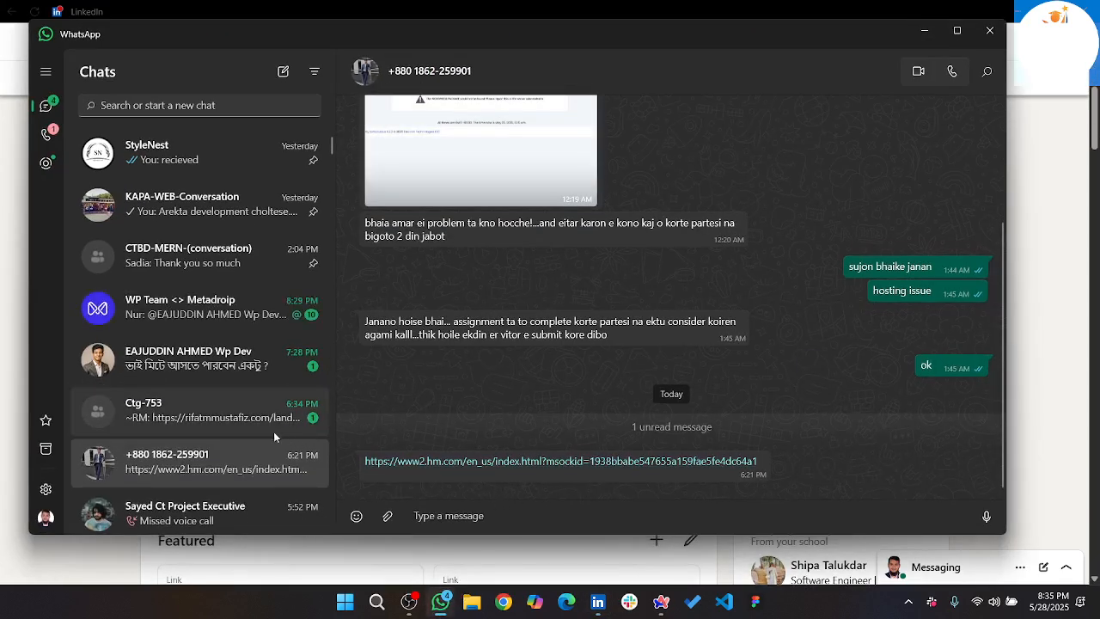
pyautogui.click(197, 417)
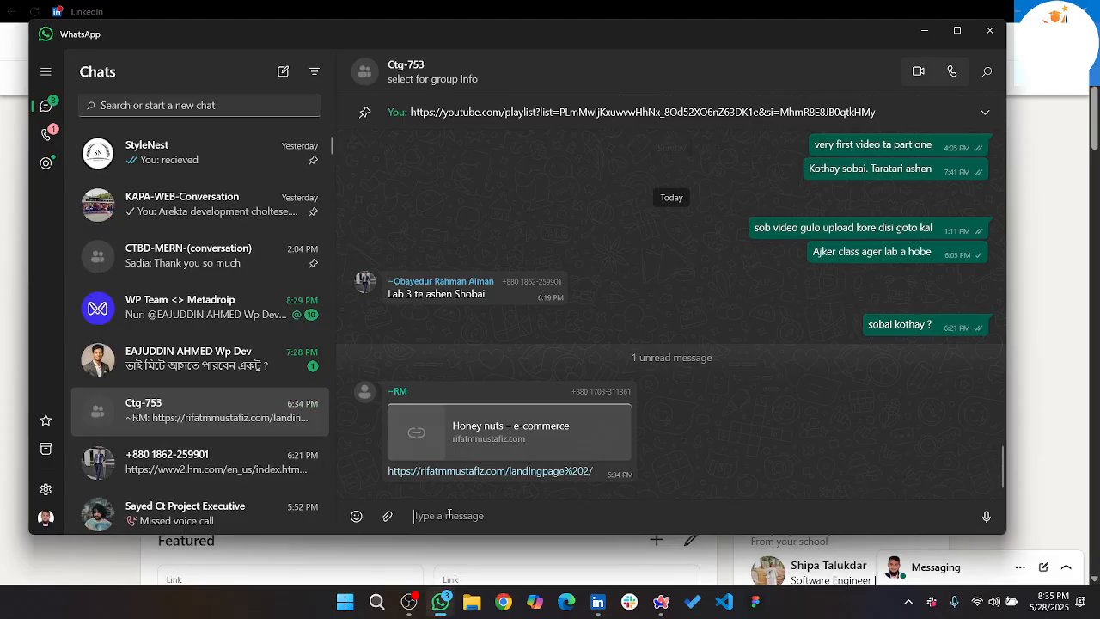
pyautogui.hotkey('ctrl', 'v')
pyautogui.press('Return')
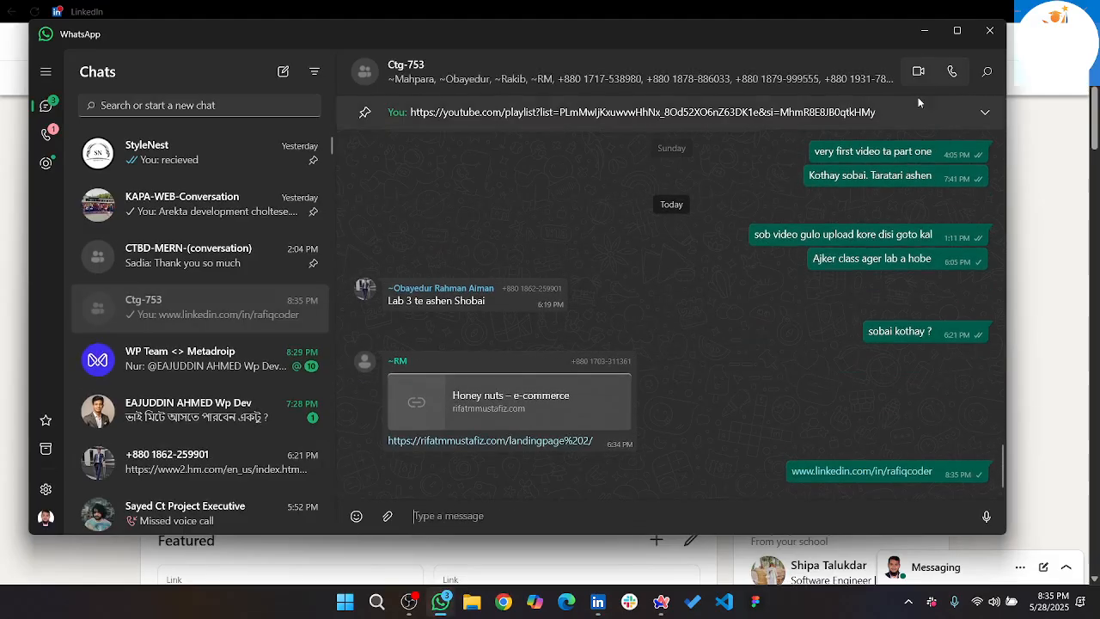